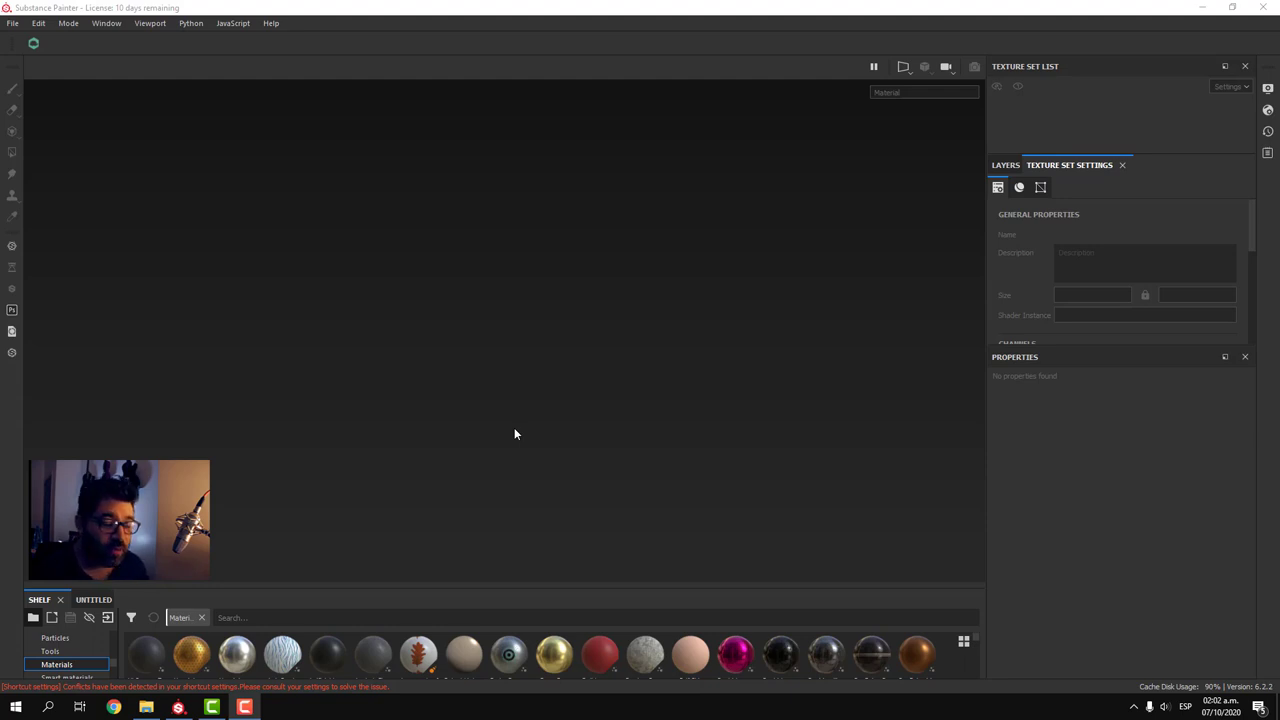
- Start a new project using SubstanceSphereLOWP.fbx as the mesh
left_click(13, 23)
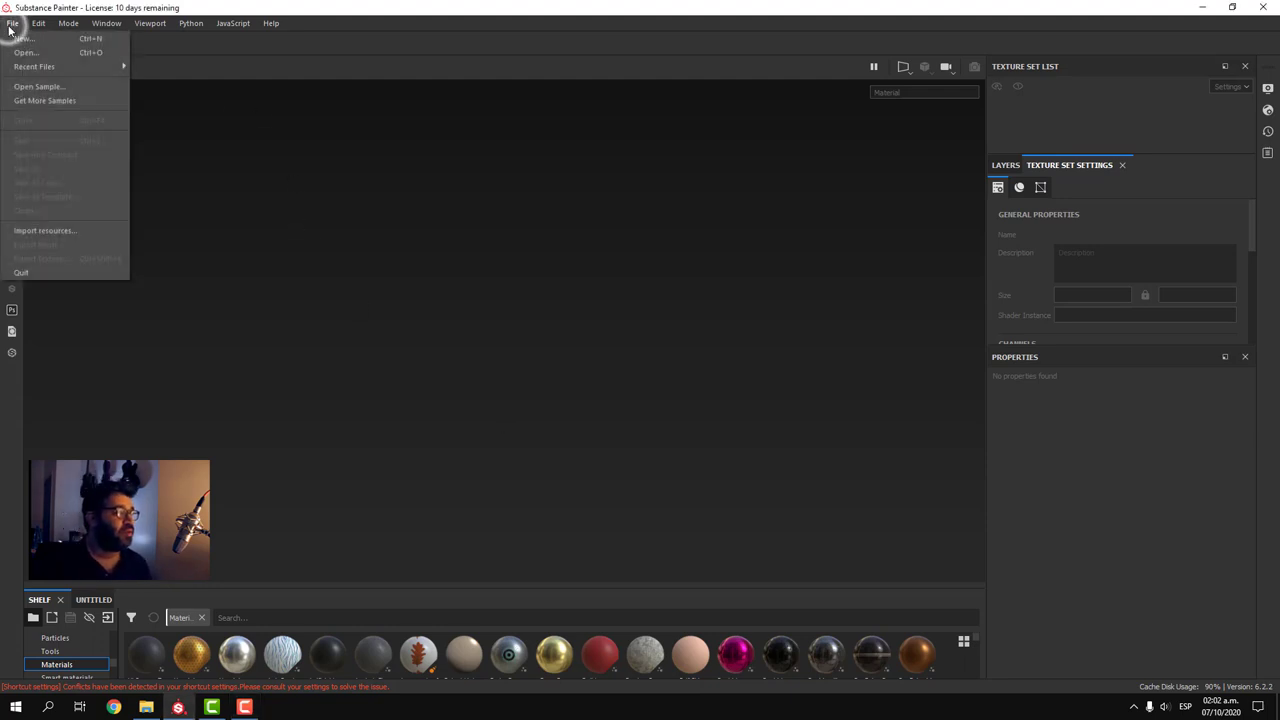
left_click(110, 41)
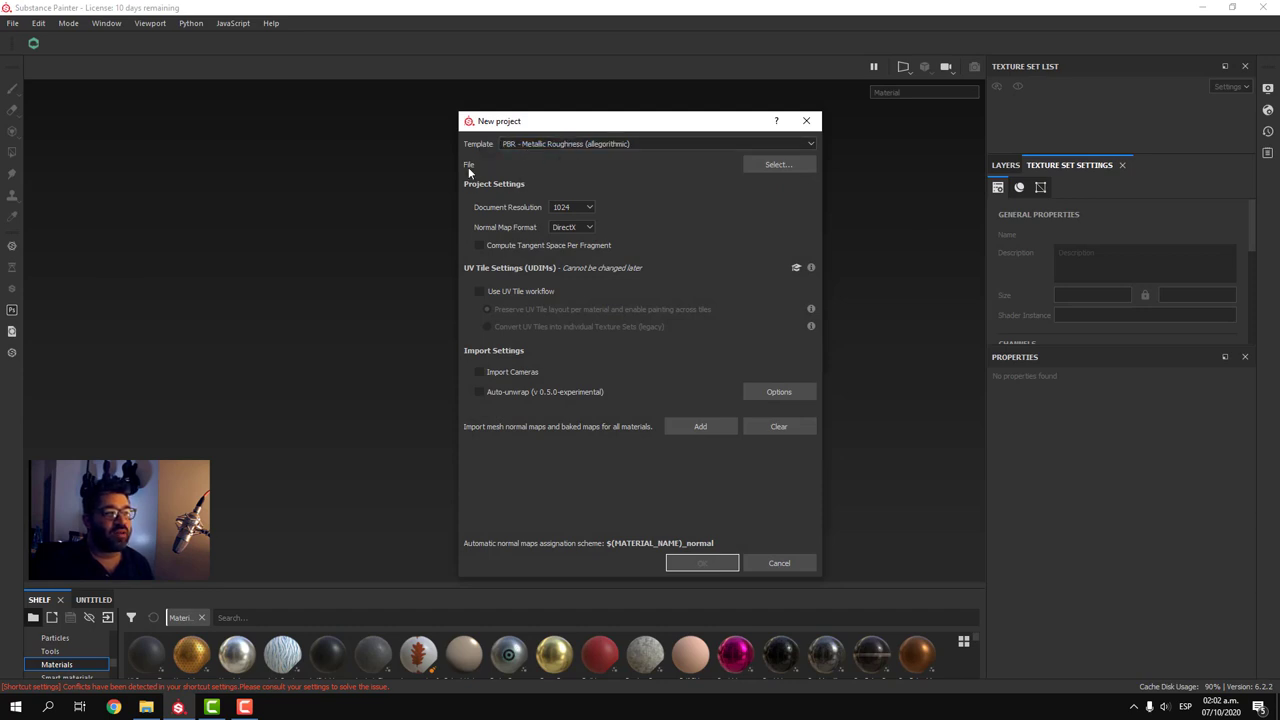
left_click(777, 164)
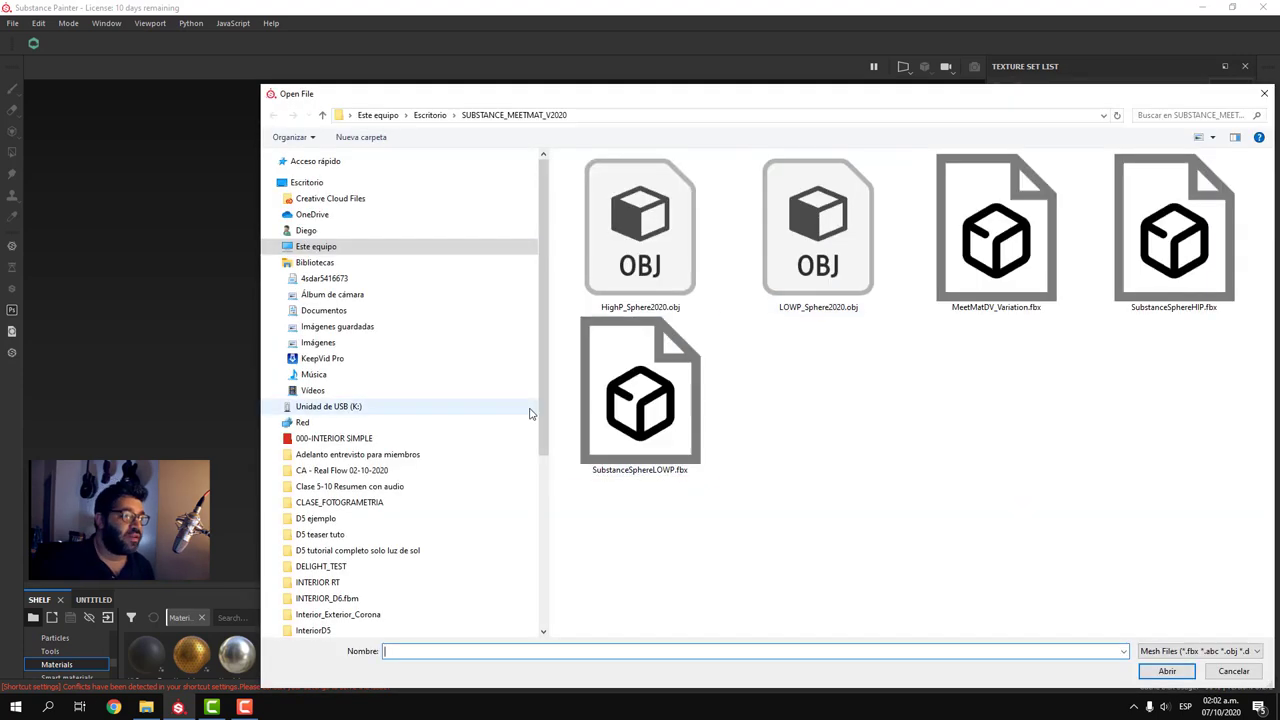
scroll(790, 457, "down", 2, "ctrl")
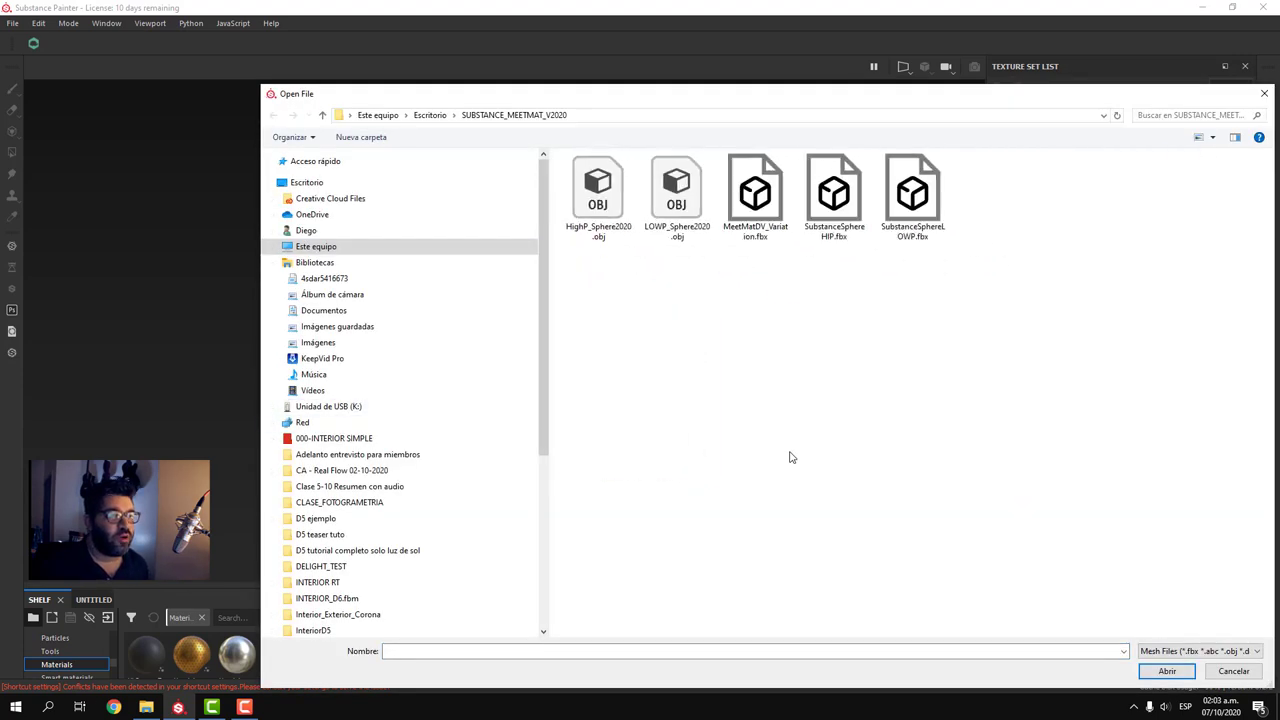
scroll(790, 457, "down", 2, "ctrl")
scroll(790, 457, "down", 2, "ctrl")
scroll(790, 457, "down", 2, "ctrl")
scroll(790, 457, "down", 1, "ctrl")
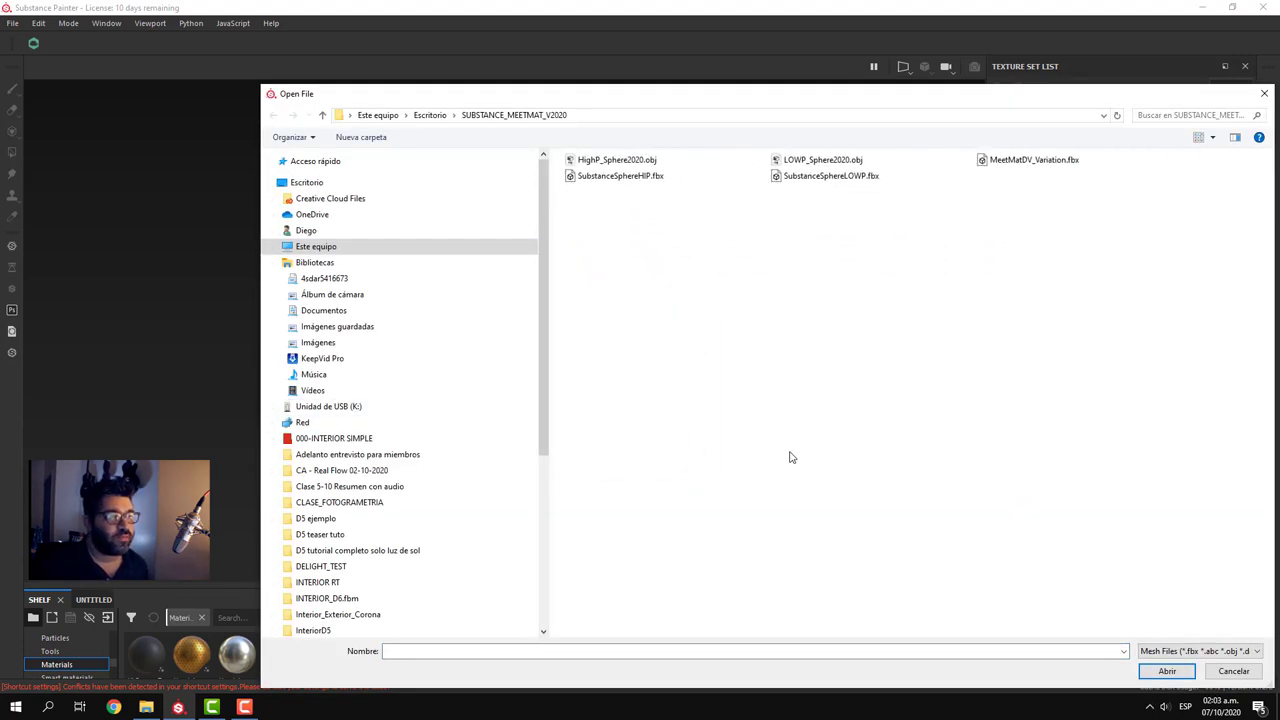
scroll(788, 457, "down", 2, "ctrl")
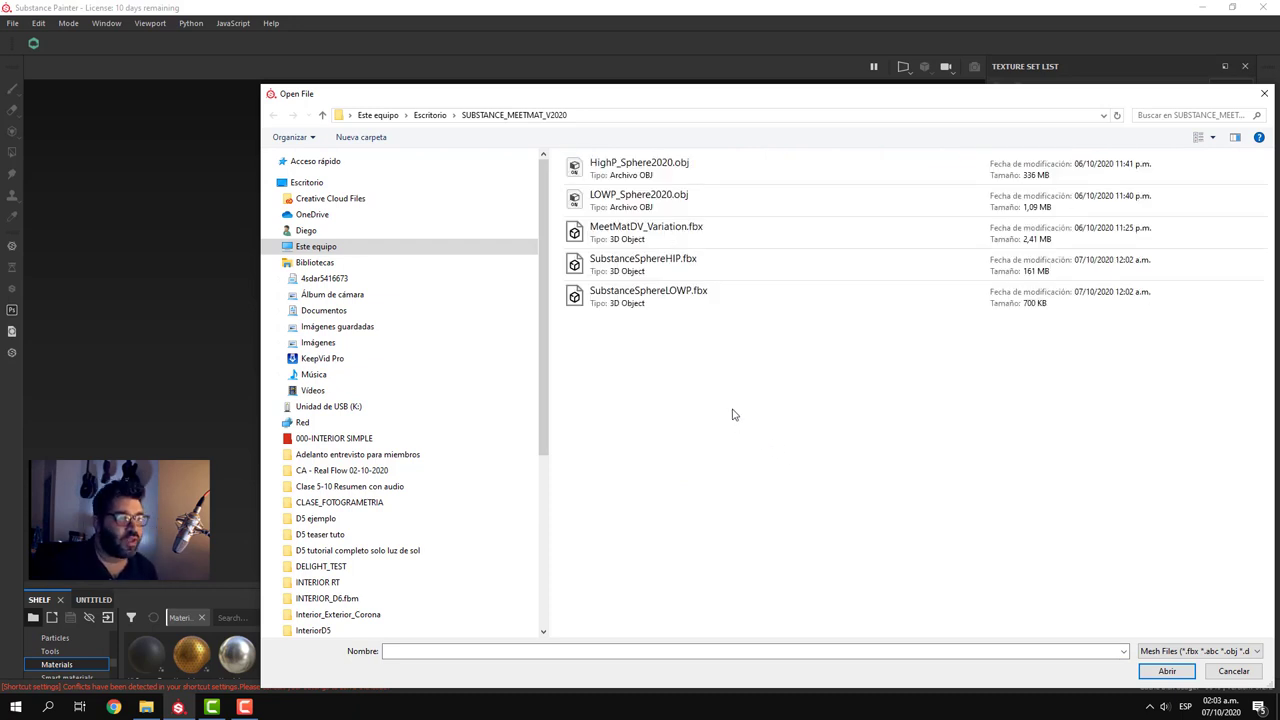
left_click(714, 294)
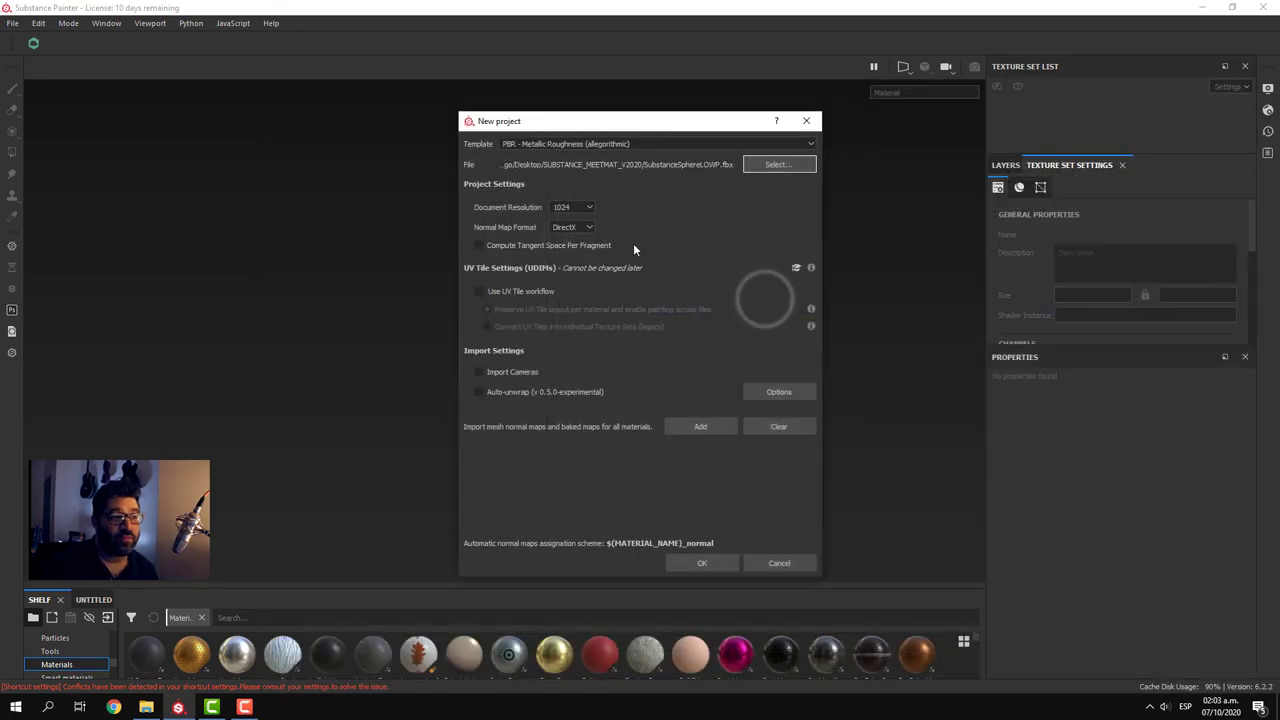
- Set document resolution to 2048, keep DirectX normal map format, and create the project
left_click(566, 207)
left_click(566, 253)
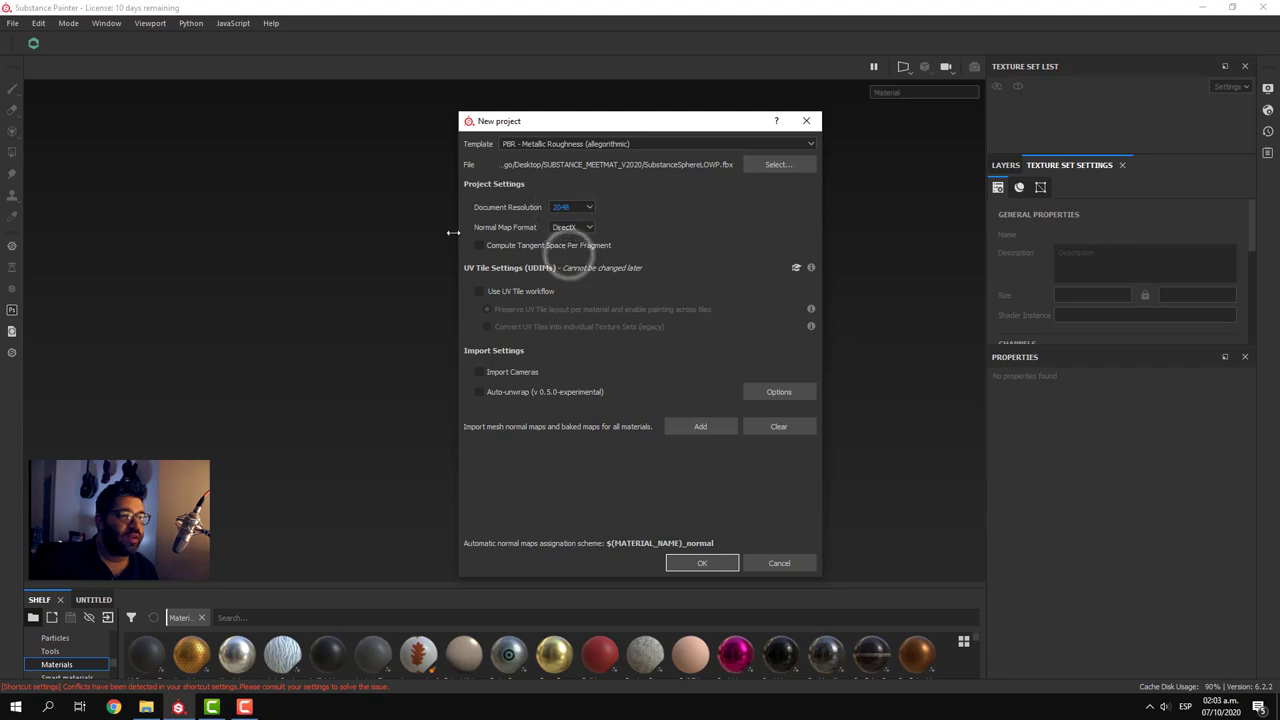
left_click(572, 230)
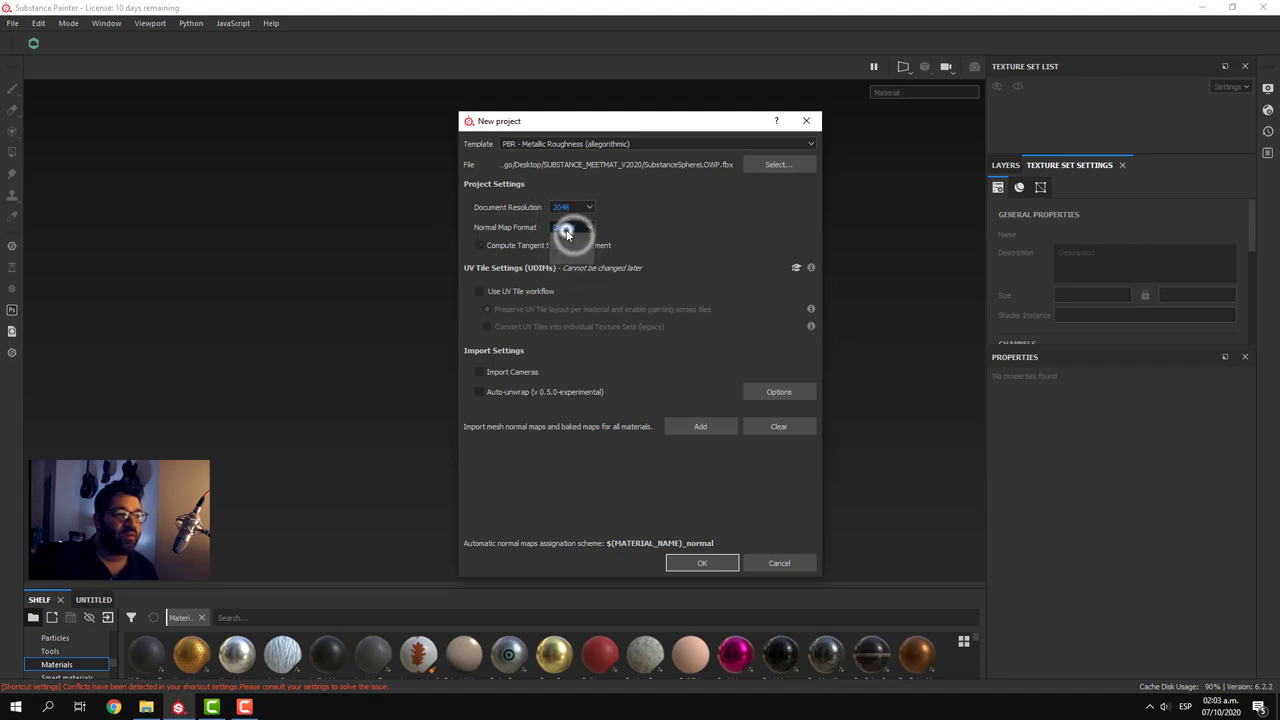
left_click(561, 249)
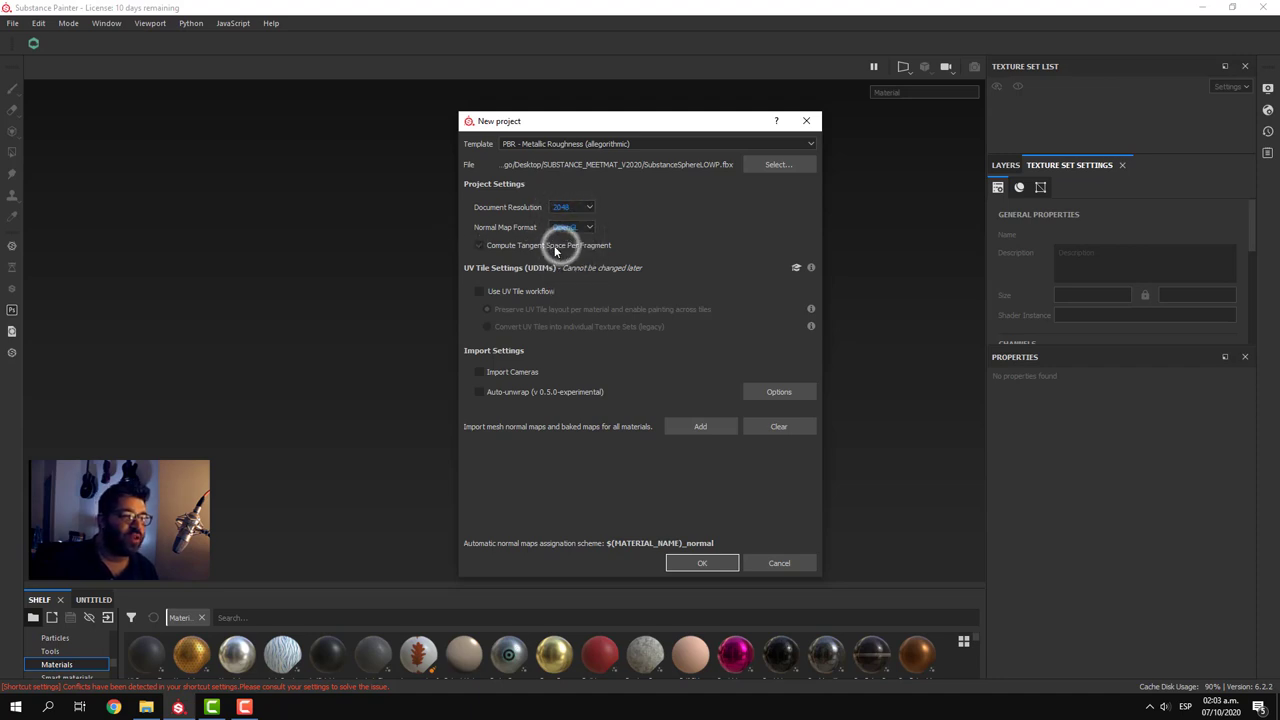
left_click(700, 563)
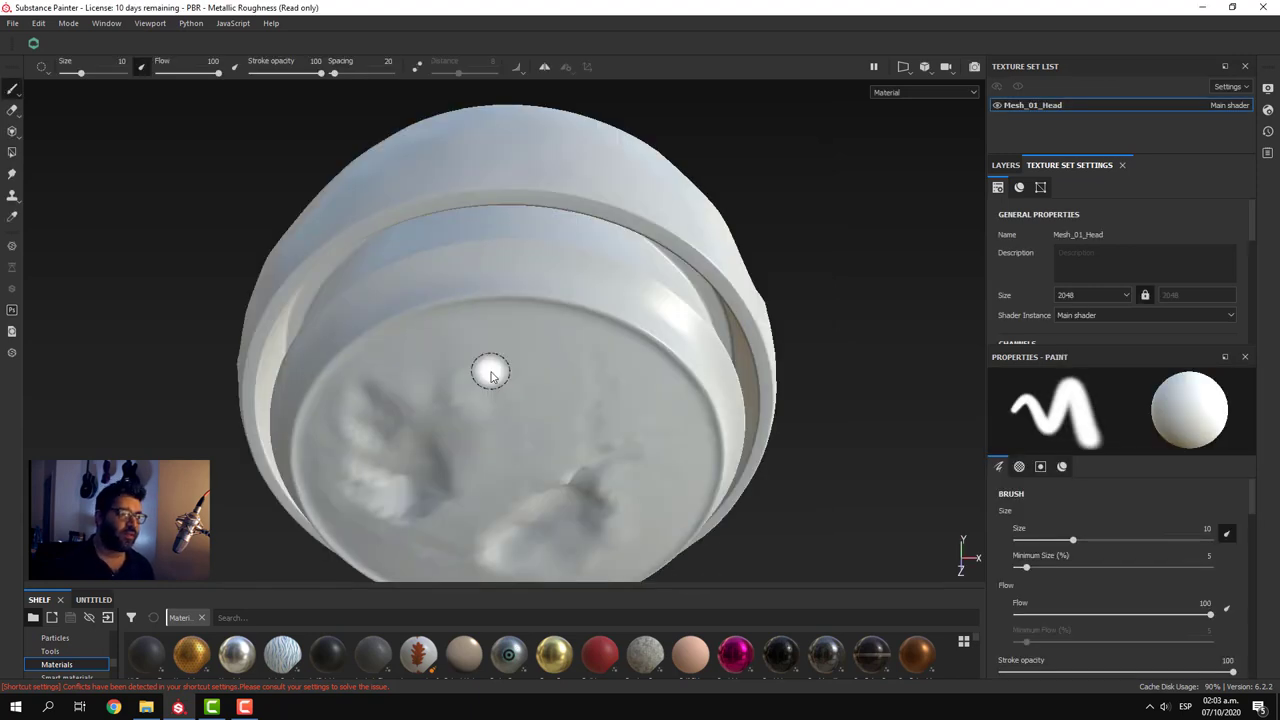
- Inspect the sphere's disc face-on, then bring up Bake Mesh Maps with Ctrl+Shift+B
scroll(486, 371, "down", 5)
scroll(486, 371, "down", 3)
mouse_move(680, 498)
left_mouse_down("alt")
mouse_move(699, 416)
mouse_move(384, 395)
mouse_move(503, 423)
mouse_move(914, 414)
mouse_move(677, 443)
mouse_move(703, 428)
mouse_move(714, 383)
left_mouse_up("alt")
middle_click_drag(714, 383, 703, 411, "alt")
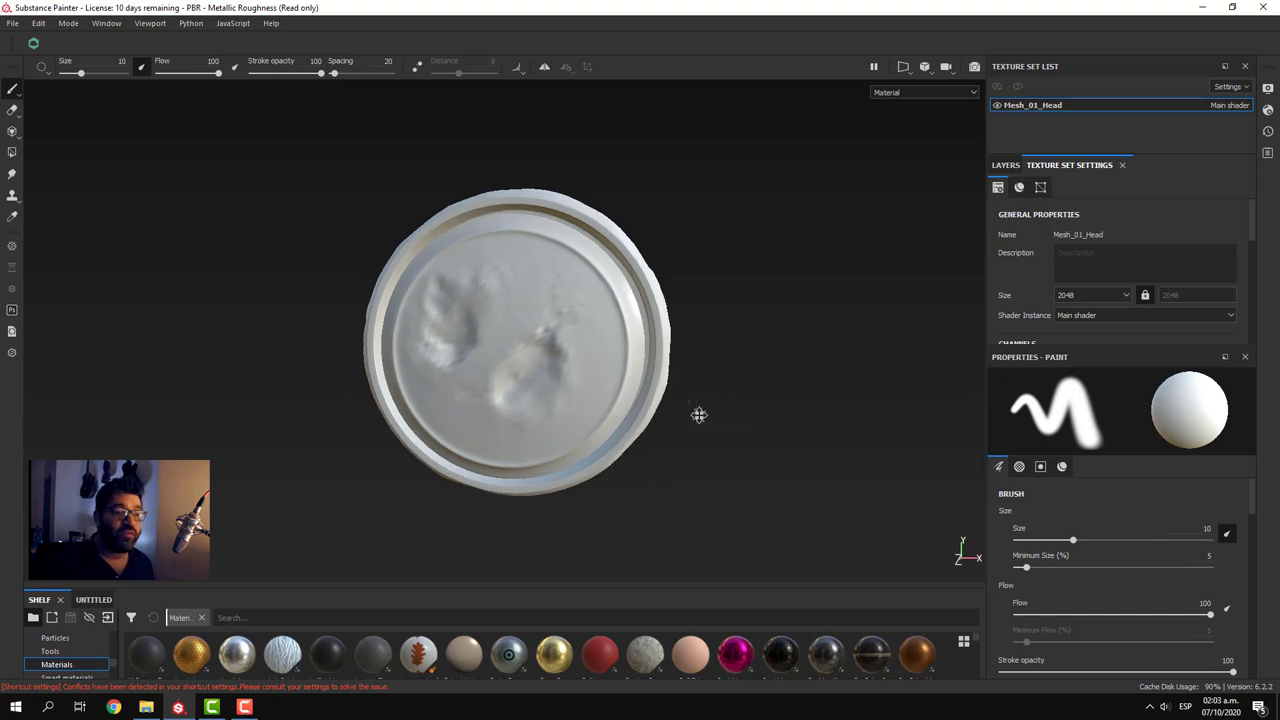
key("ctrl+shift+b")
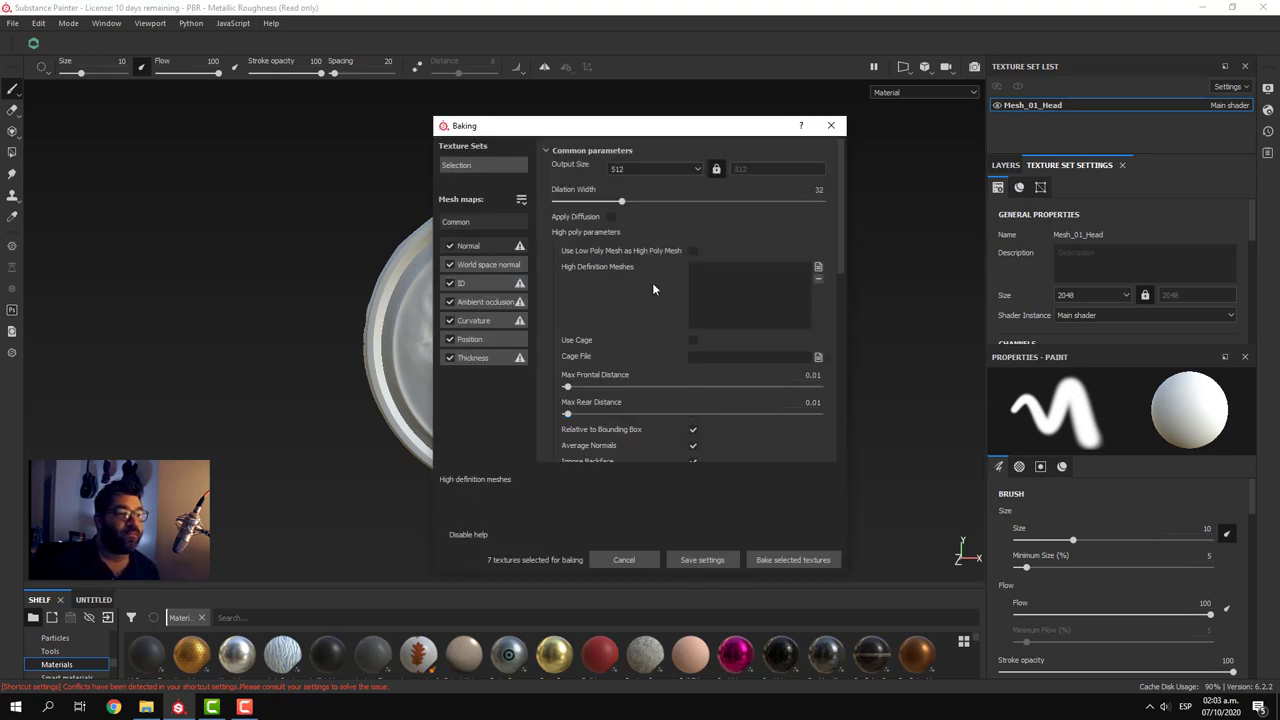
- Exclude the ID and Thickness maps and set the bake output size to 2048
left_click(452, 285)
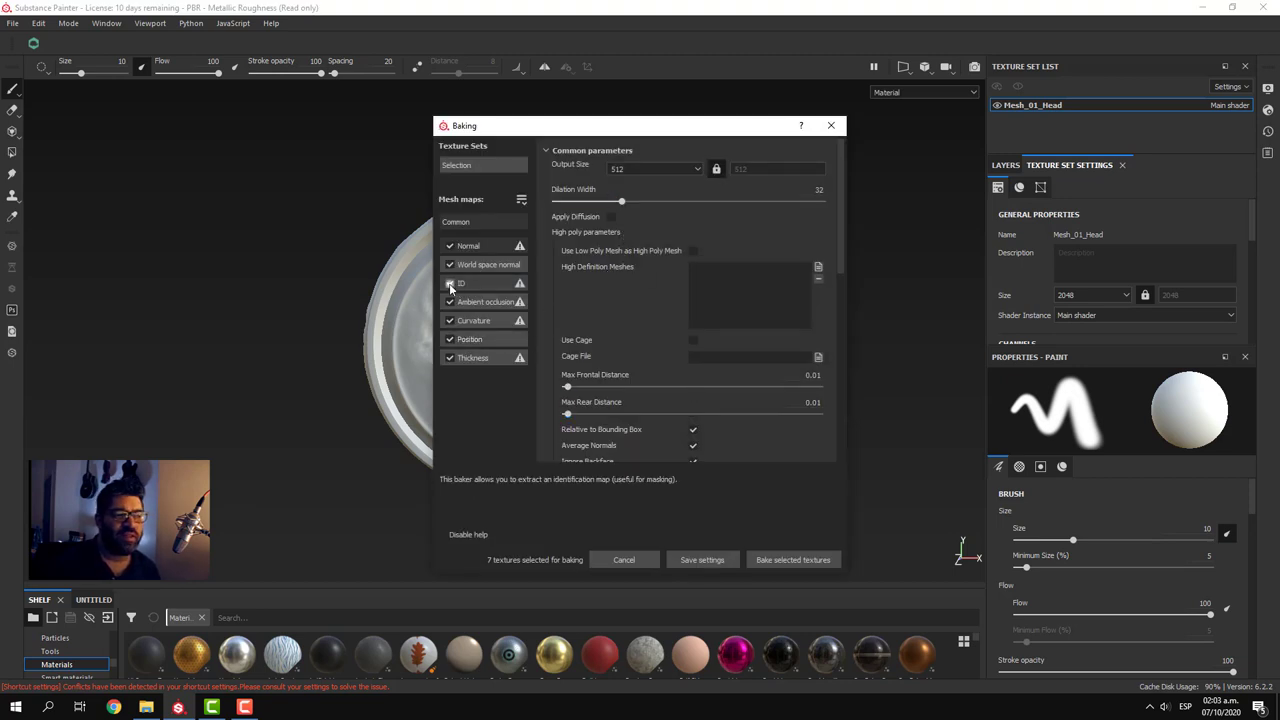
left_click(451, 362)
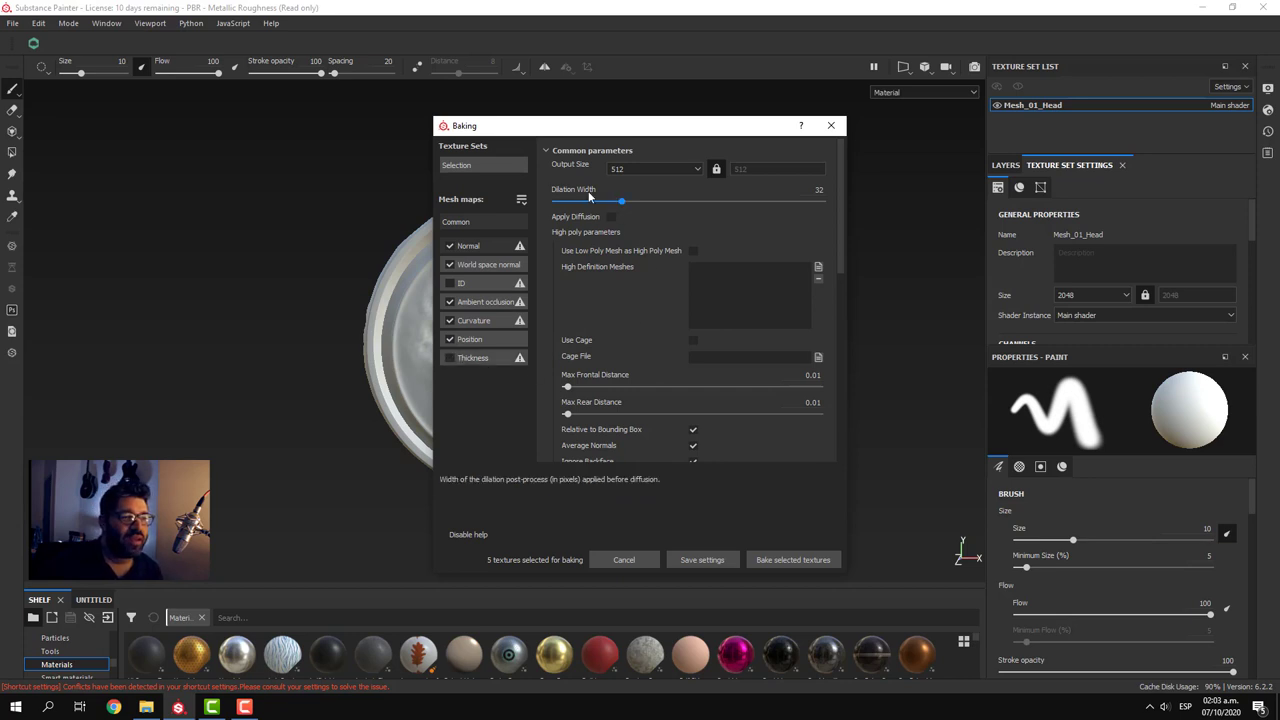
left_click(650, 170)
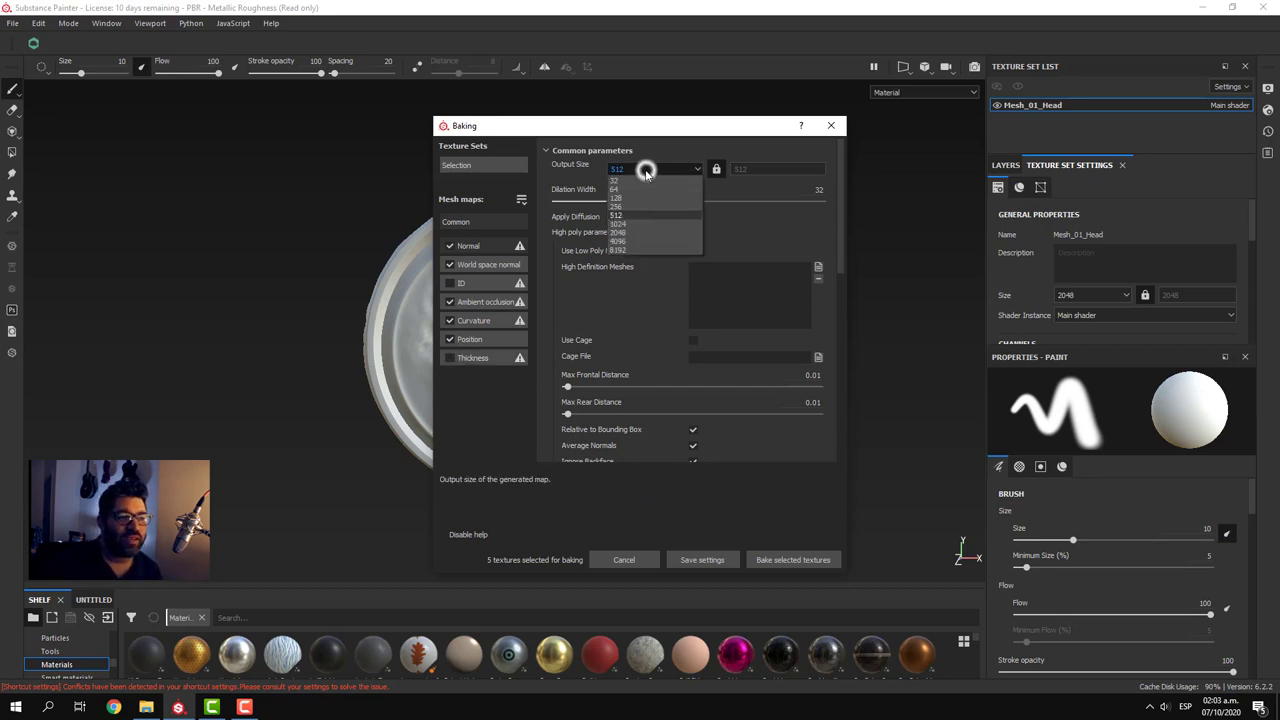
left_click(620, 232)
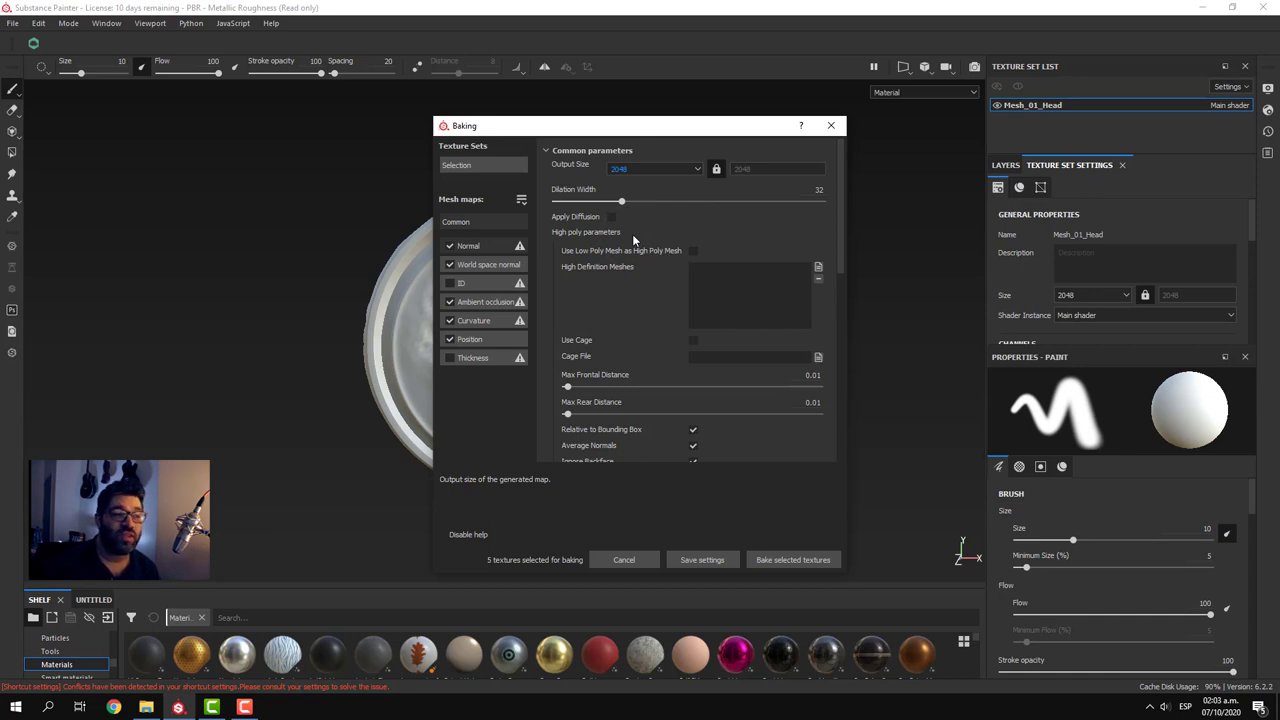
- Bake the selected maps using SubstanceSphereHIP.fbx as the high definition mesh
left_click(817, 269)
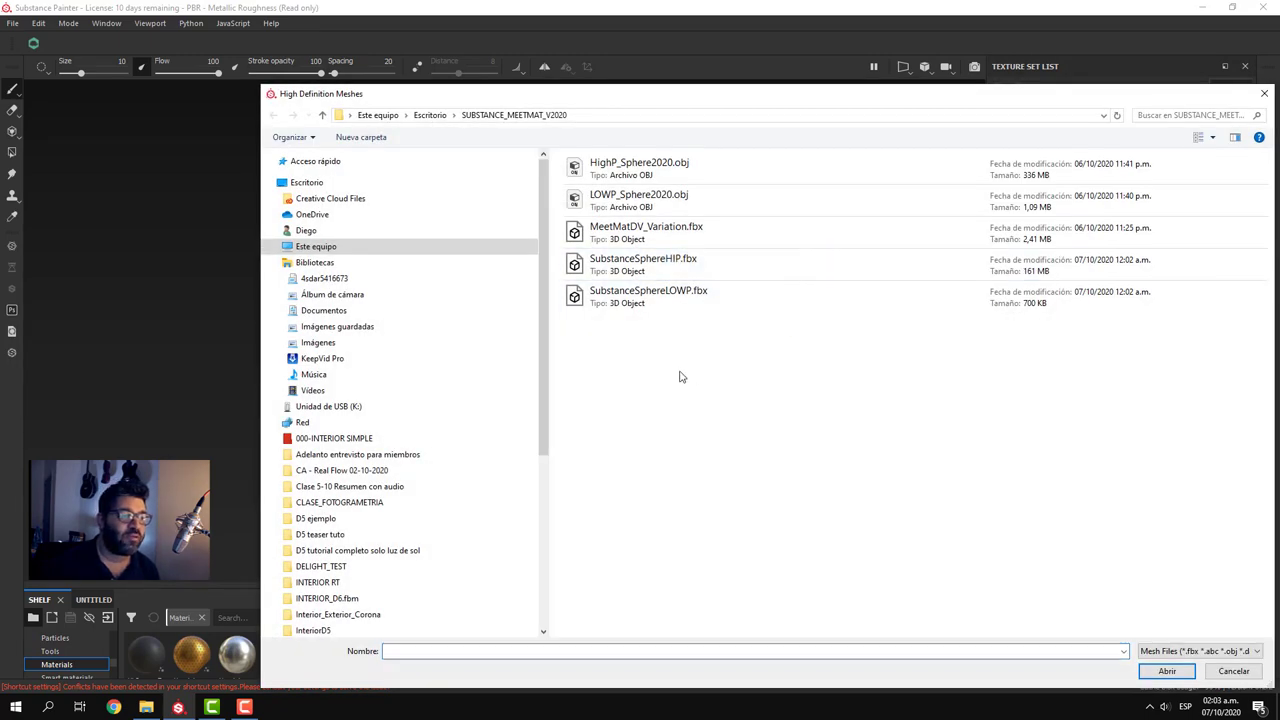
left_click(674, 265)
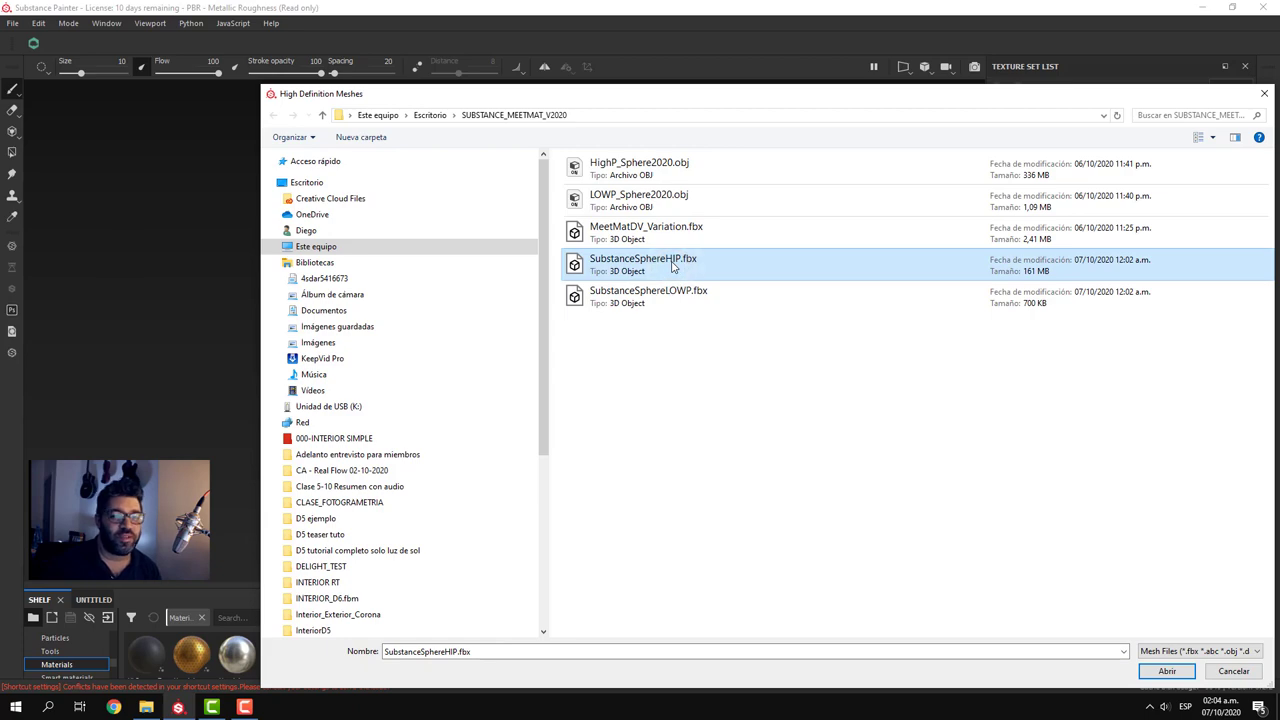
double_click(672, 265)
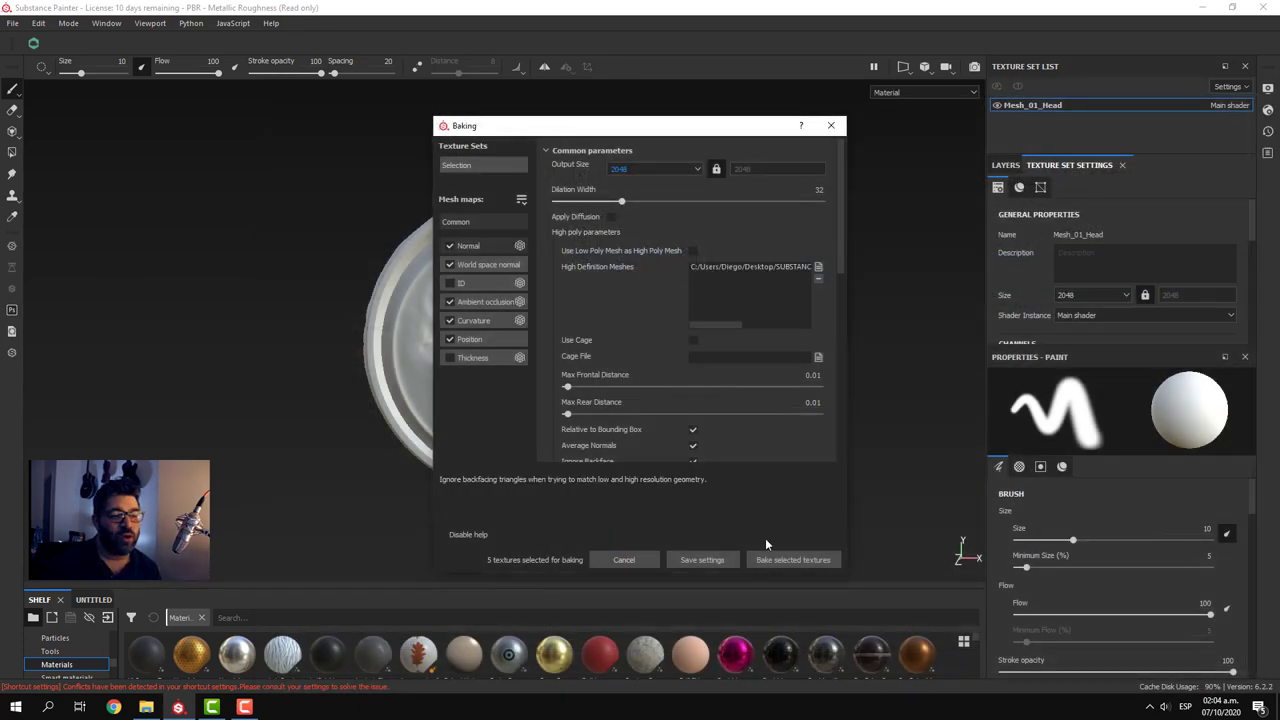
left_click(800, 561)
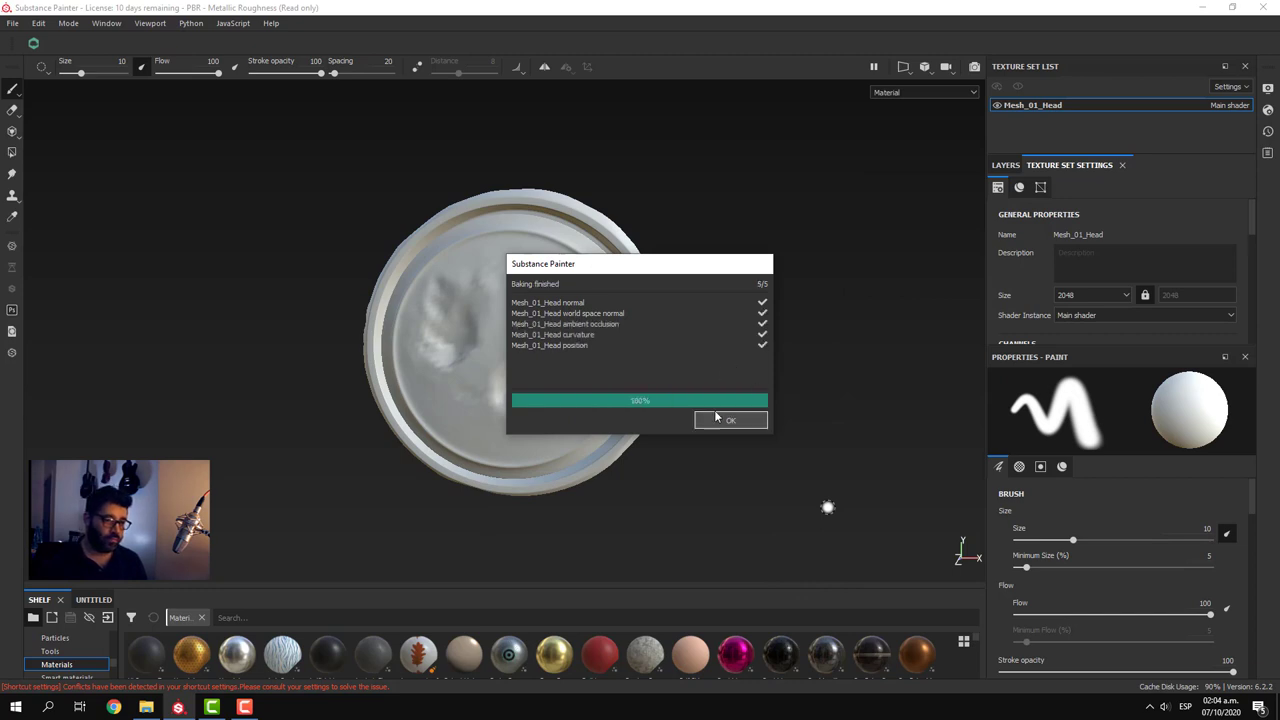
left_click(731, 420)
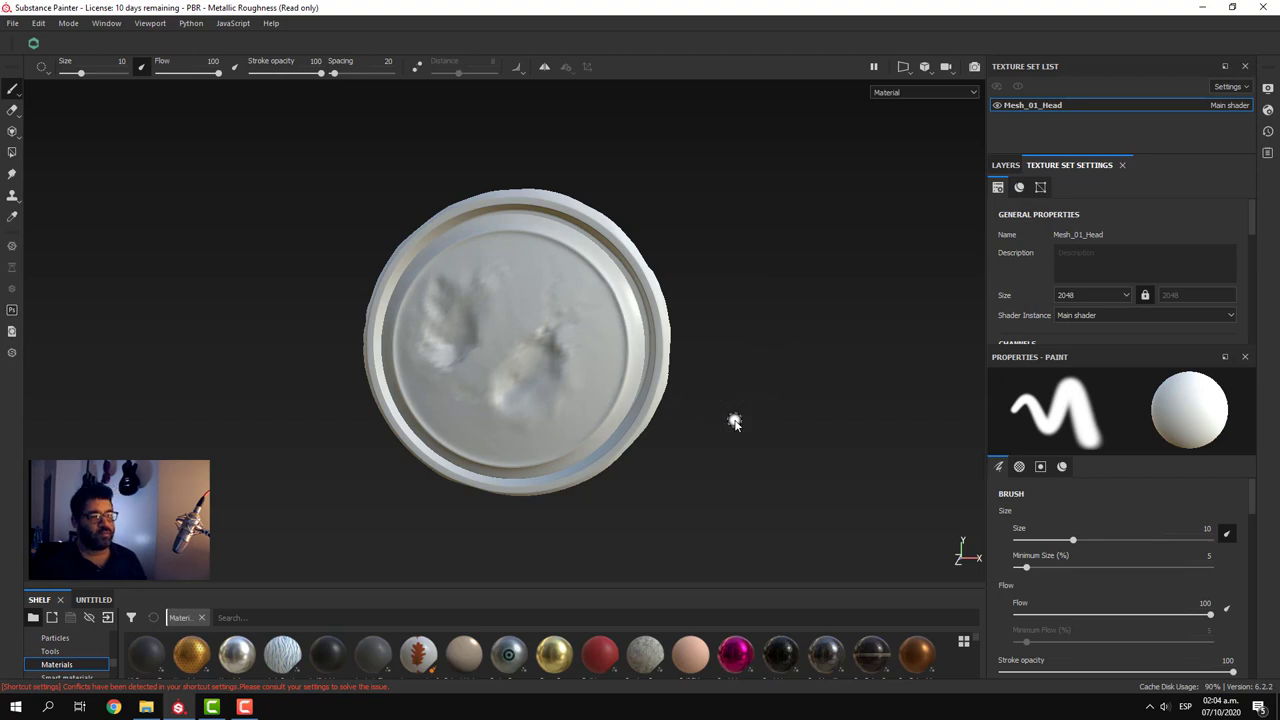
- Orbit the sphere to check the baked cracked-disc detail, then show the layer stack
mouse_move(738, 422)
left_mouse_down("alt")
mouse_move(728, 331)
mouse_move(423, 374)
mouse_move(789, 397)
mouse_move(894, 520)
mouse_move(880, 489)
mouse_move(837, 486)
mouse_move(846, 480)
left_mouse_up("alt")
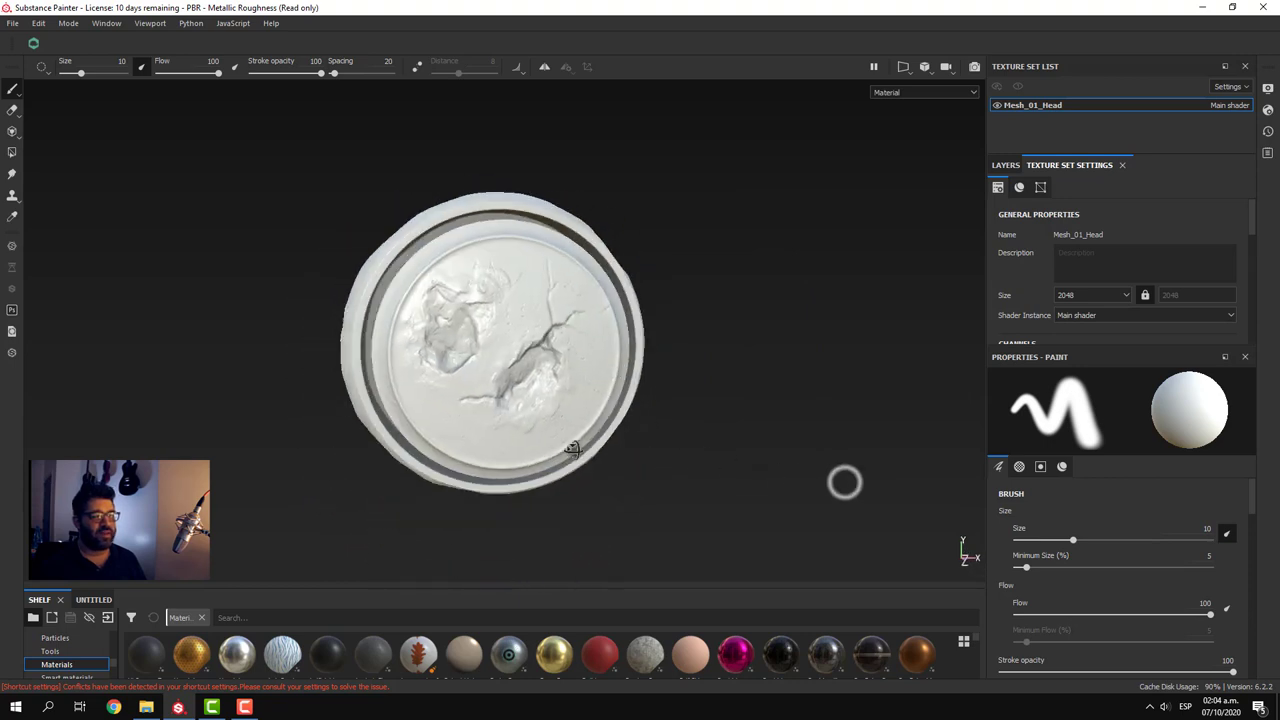
right_click_drag(846, 480, 779, 491, "alt")
mouse_move(779, 491)
left_mouse_down("alt")
mouse_move(626, 480)
mouse_move(665, 495)
left_mouse_up("alt")
left_click(1006, 165)
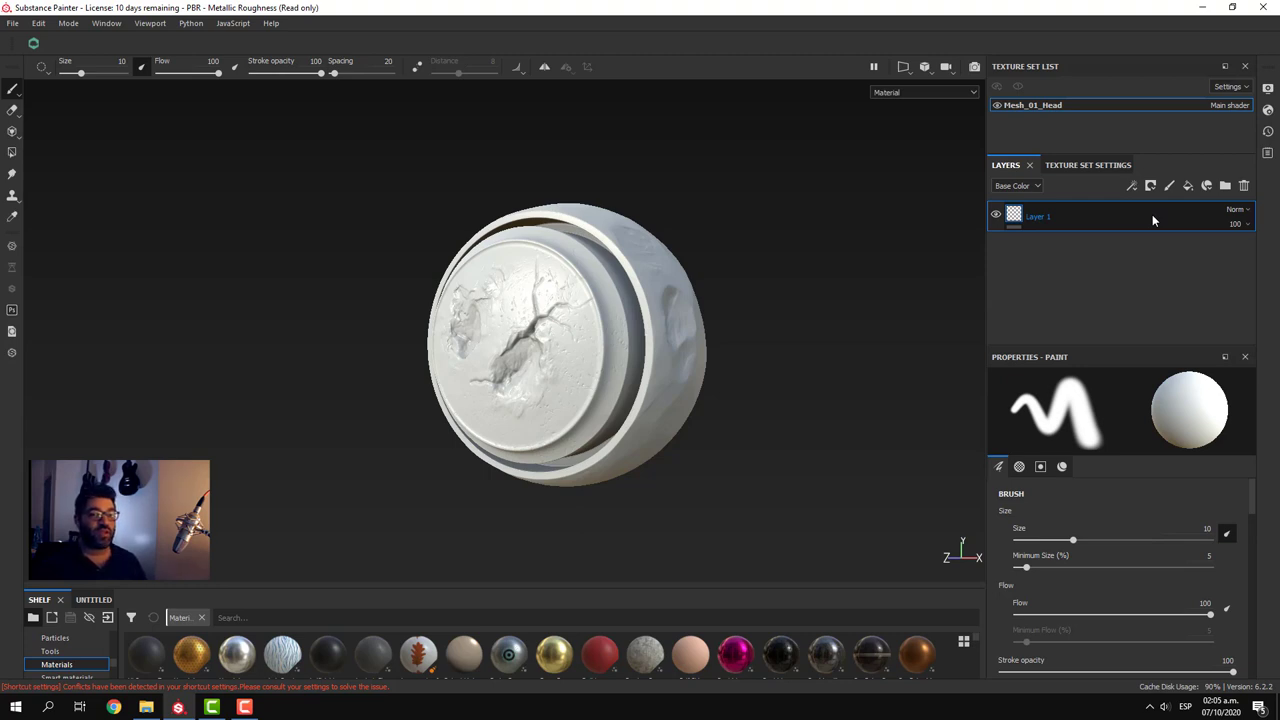
- Replace the default Layer 1 with a new fill layer named Cobre
left_click(1244, 186)
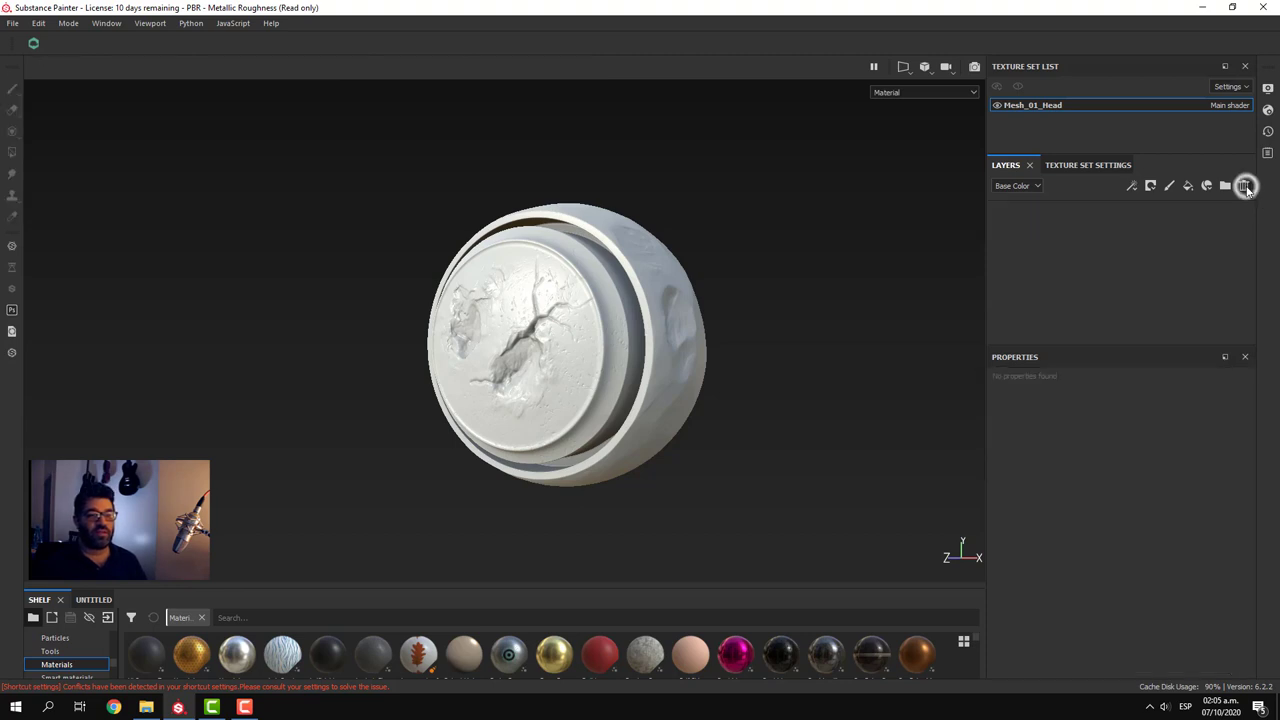
left_click(1128, 218)
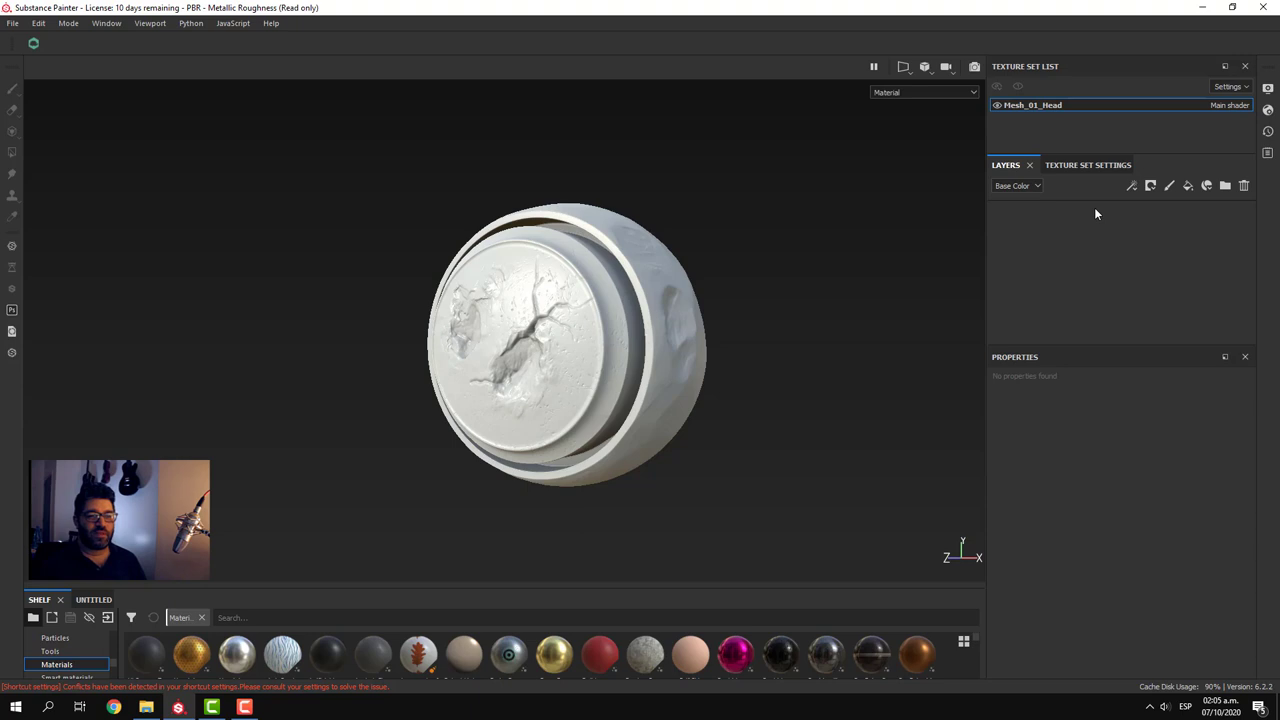
left_click(1189, 186)
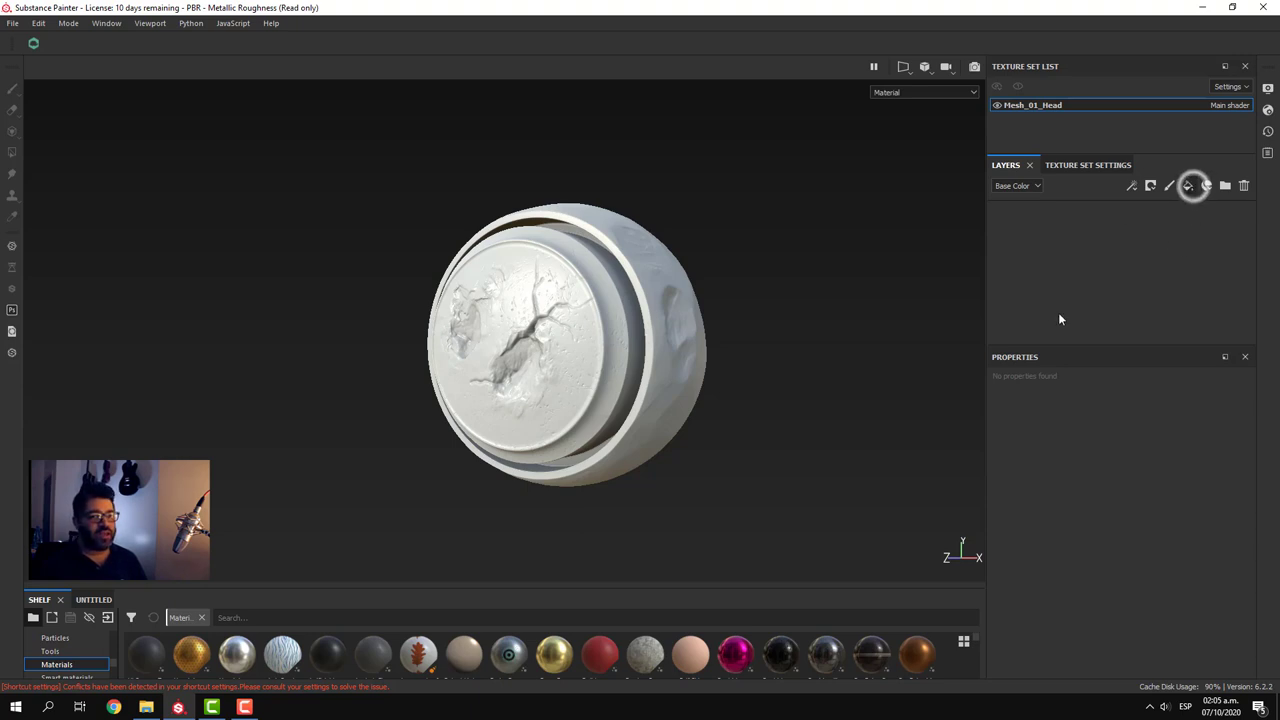
left_click(1040, 216)
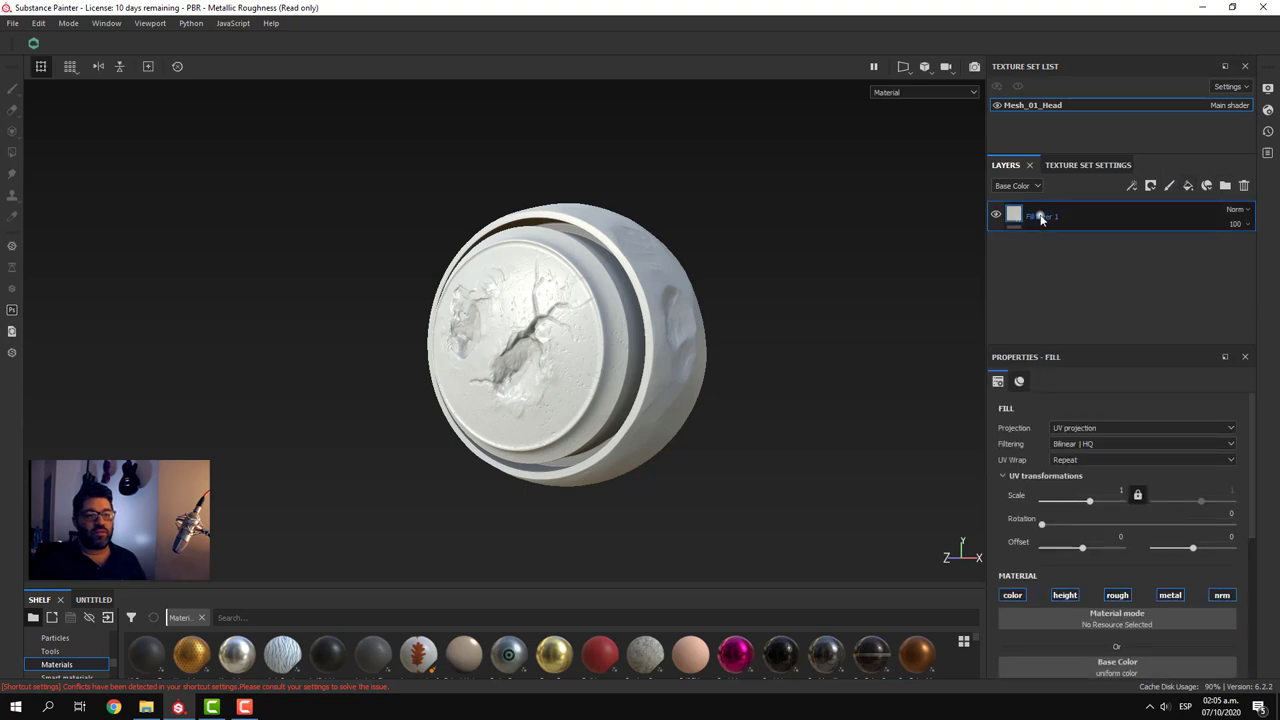
key("BackSpace")
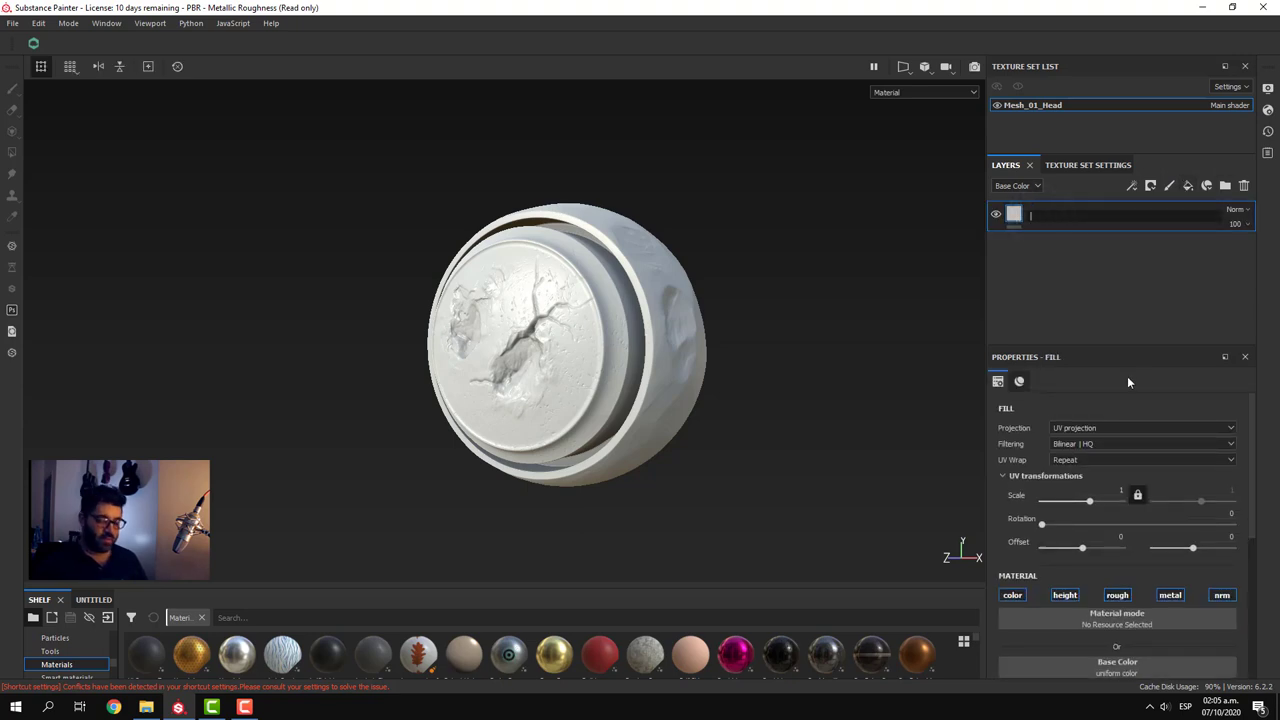
type("Cobre")
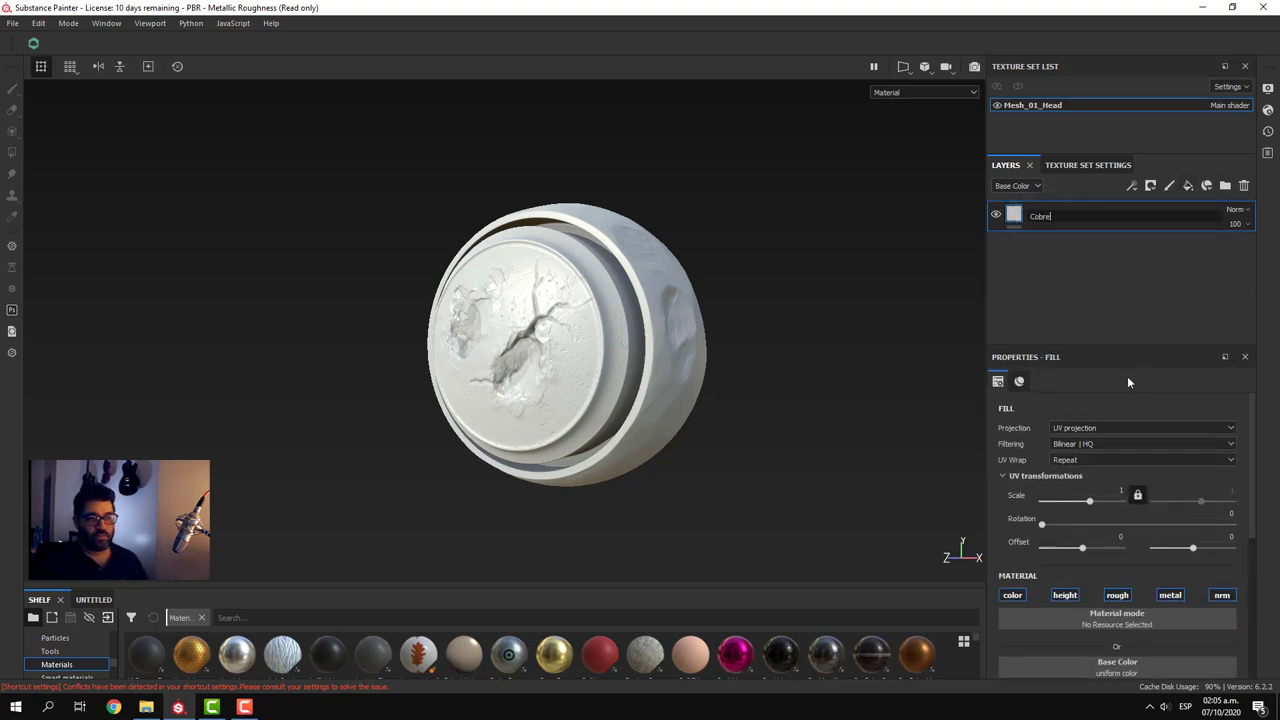
key("Return")
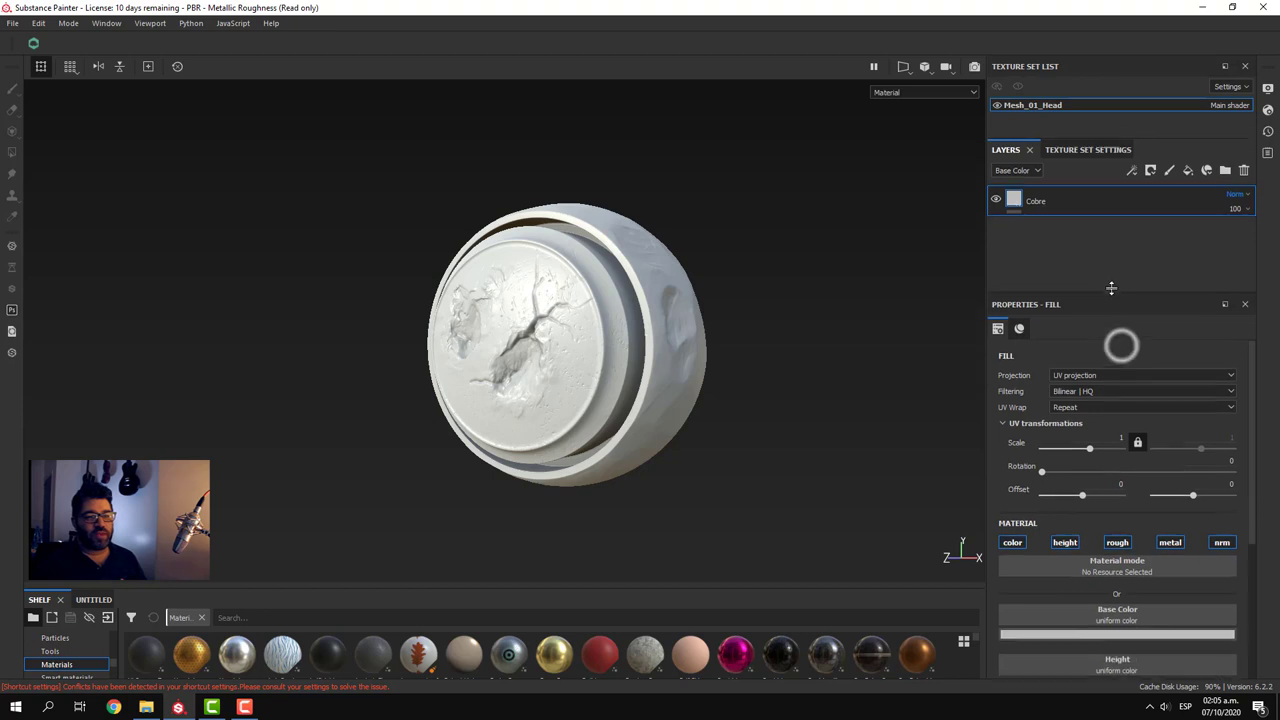
- Set Cobre's base colour to copper brown (R 0.338, G 0.170, B 0.059)
left_click(1118, 631)
left_click_drag(1107, 542, 1151, 538)
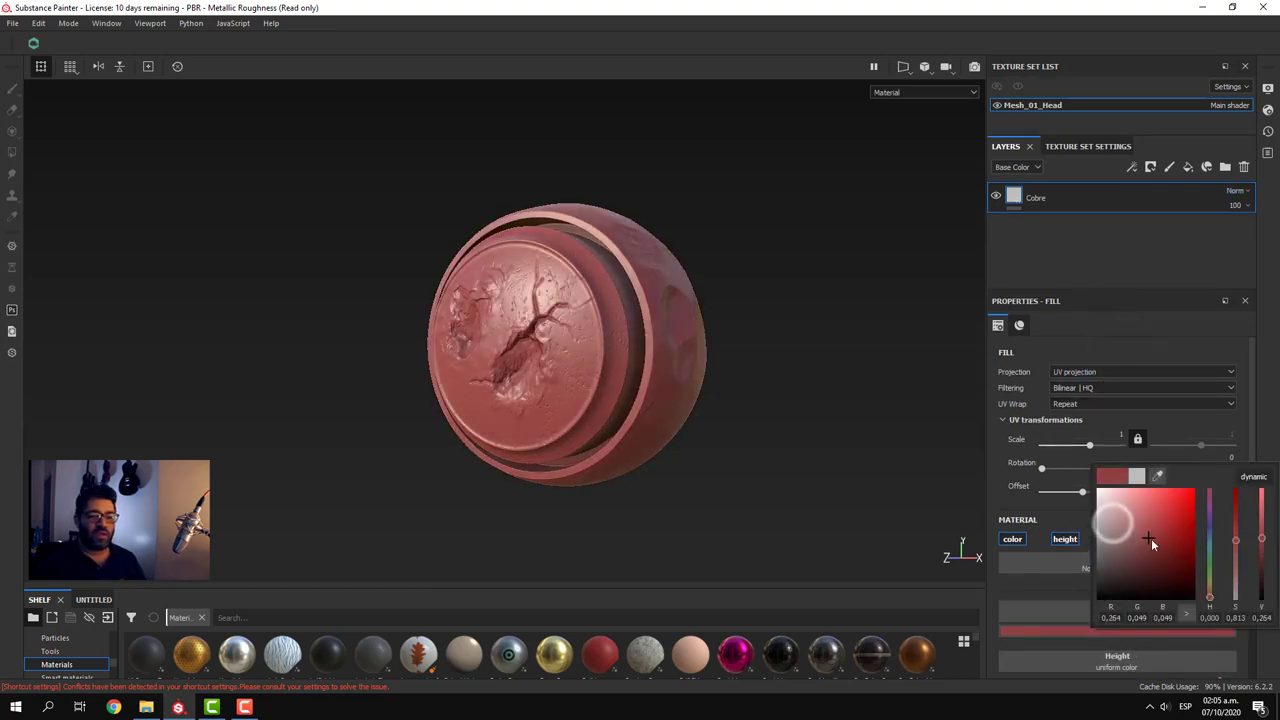
left_click(1210, 592)
left_click_drag(1210, 592, 1209, 595)
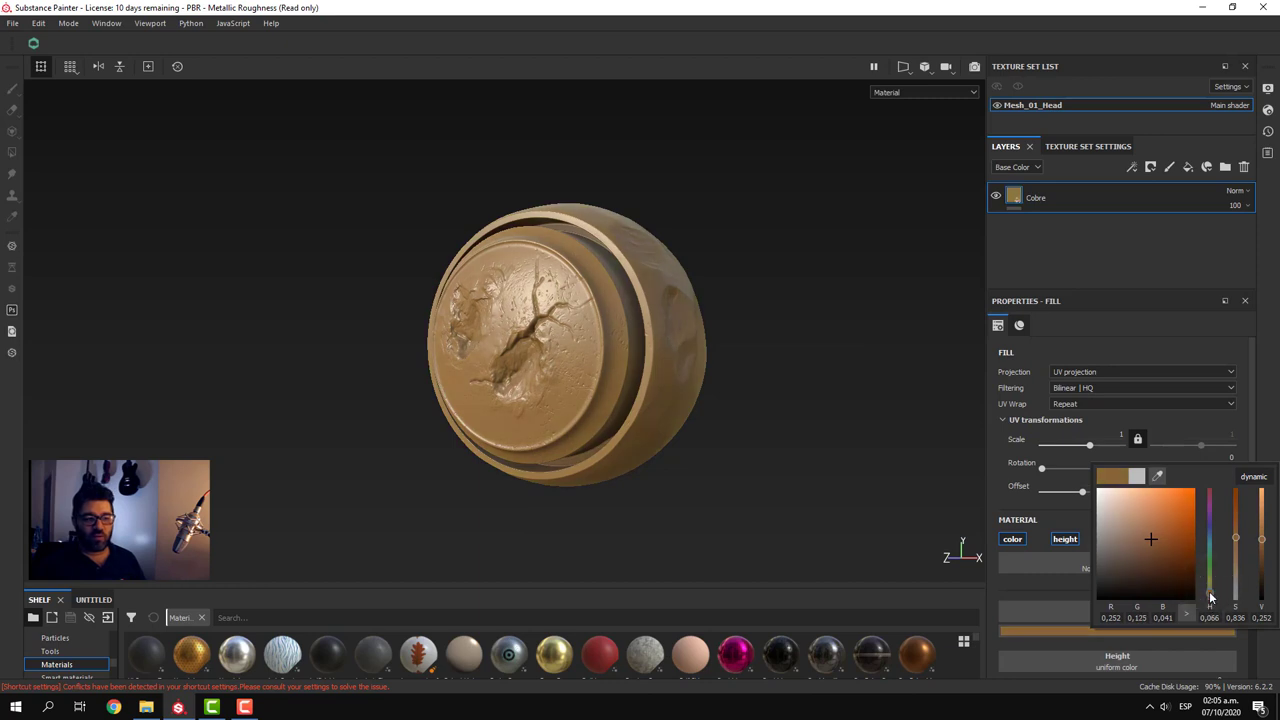
left_click(1175, 533)
left_click_drag(1161, 529, 1150, 530)
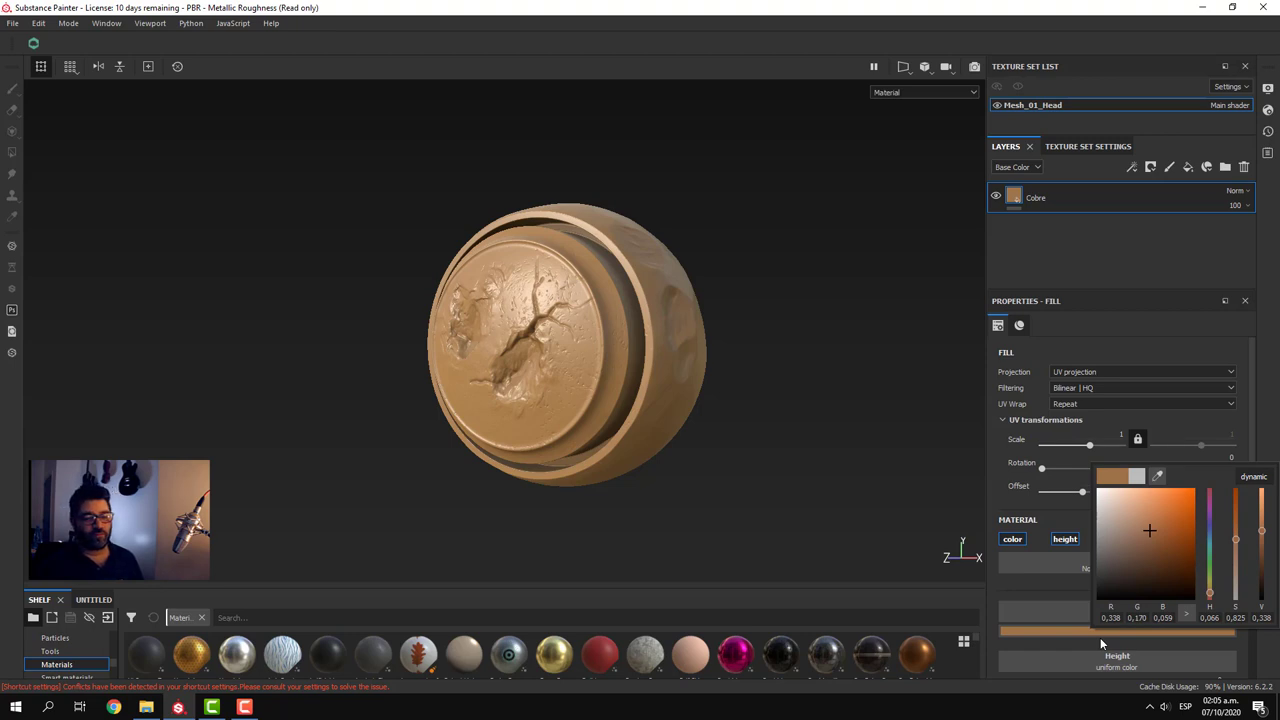
left_click(1267, 416)
left_click_drag(1252, 513, 1247, 676)
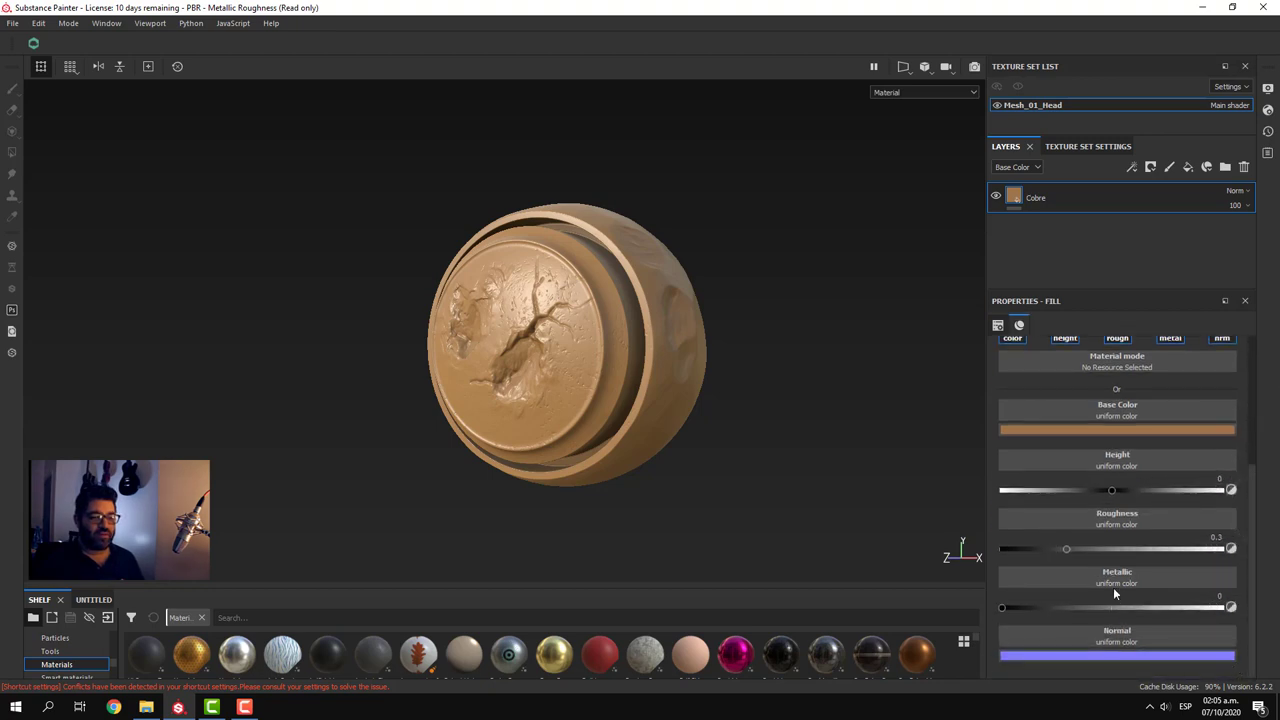
- Raise Cobre's Metallic to 1 and orbit the sphere to inspect the shiny copper
left_click_drag(1004, 608, 1228, 620)
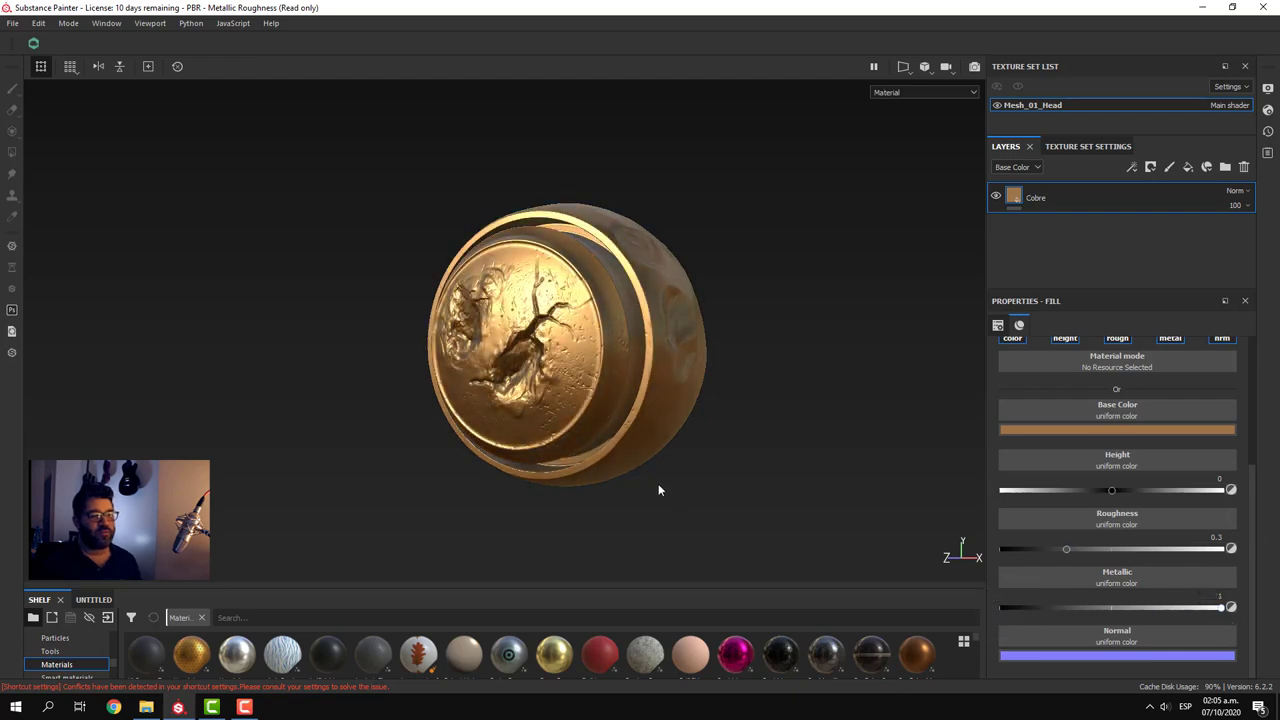
mouse_move(658, 490)
left_mouse_down("alt")
mouse_move(611, 477)
mouse_move(677, 489)
left_mouse_up("alt")
right_click_drag(677, 489, 713, 502, "shift")
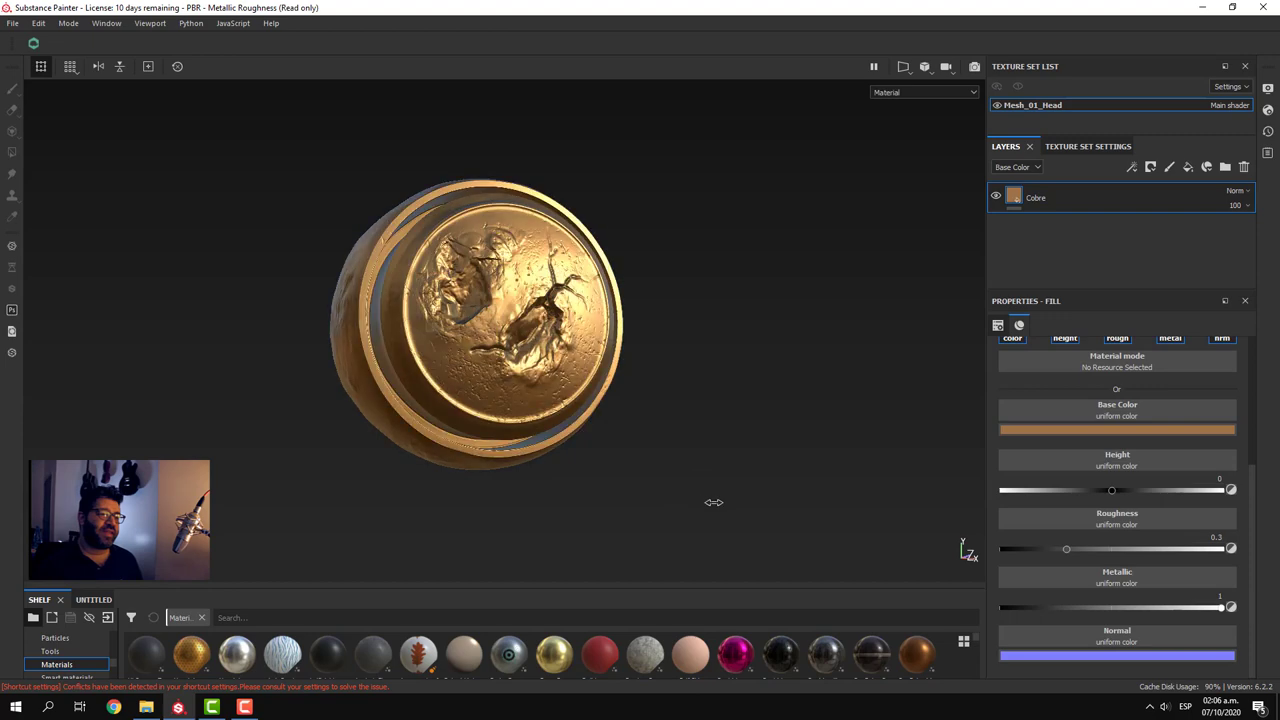
mouse_move(713, 502)
left_mouse_down("alt")
mouse_move(756, 513)
mouse_move(686, 497)
left_mouse_up("alt")
right_click_drag(686, 497, 708, 505, "shift")
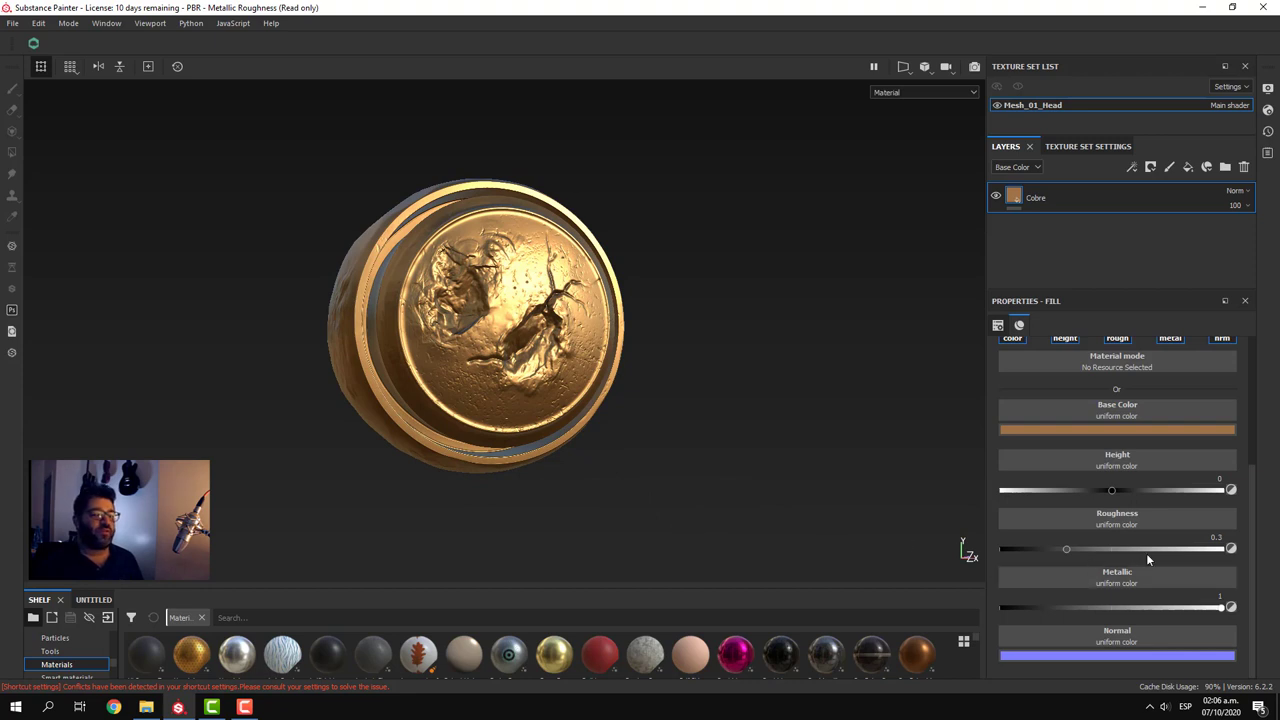
scroll(1147, 560, "up", 2)
- Shift Cobre's base colour to a darker, deeper reddish-brown copper and review it
left_click(1107, 472)
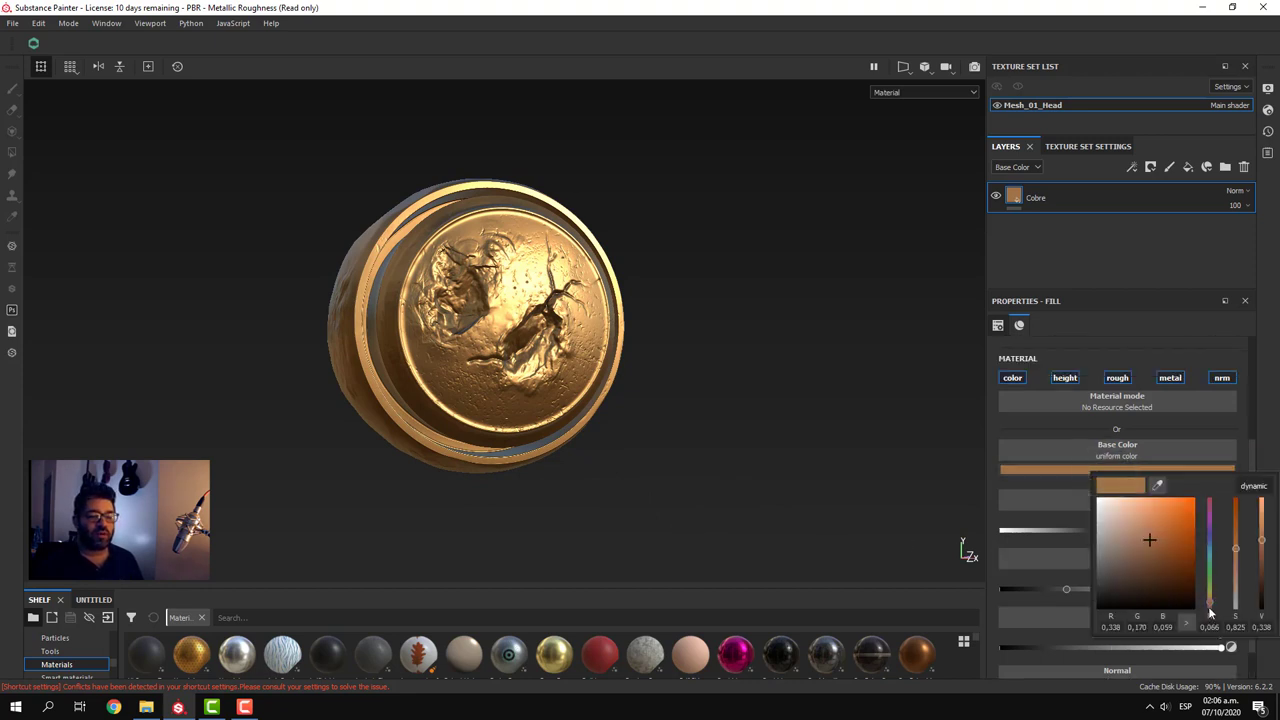
left_click(1210, 609)
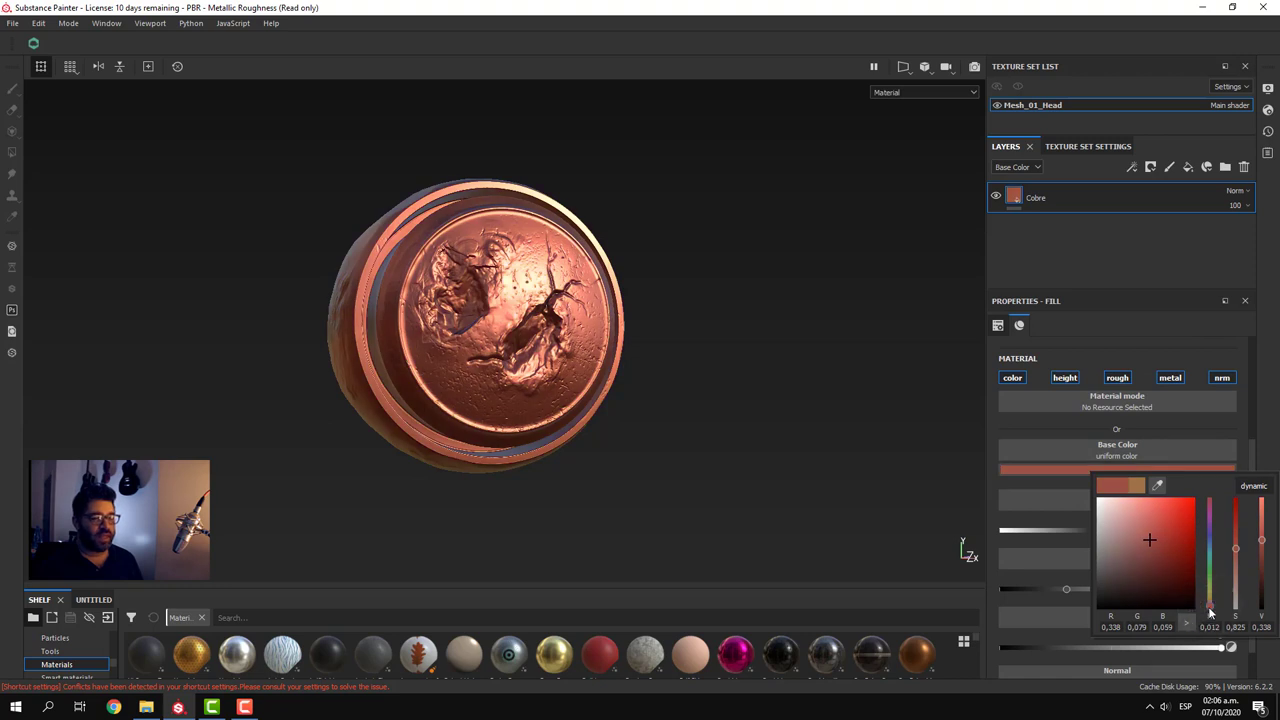
left_click_drag(1210, 612, 1210, 607)
mouse_move(1148, 557)
left_mouse_down()
mouse_move(1126, 566)
mouse_move(1136, 557)
left_mouse_up()
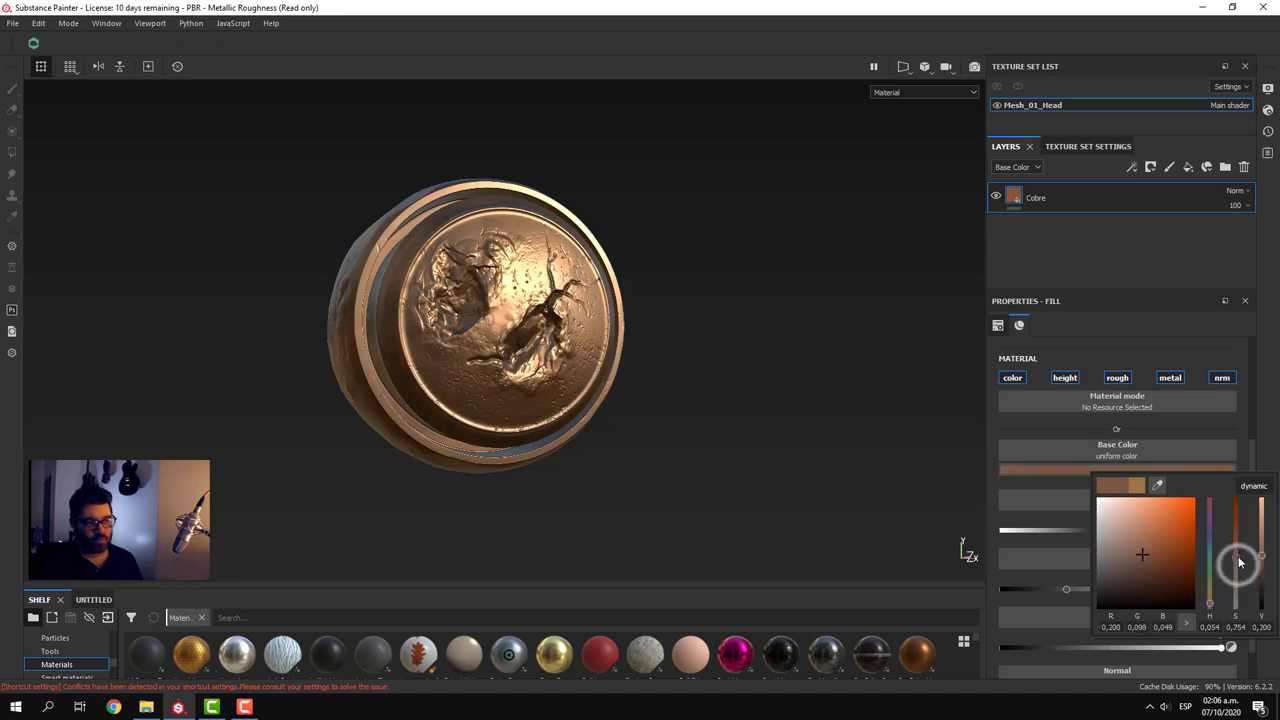
left_click_drag(1238, 566, 1230, 565)
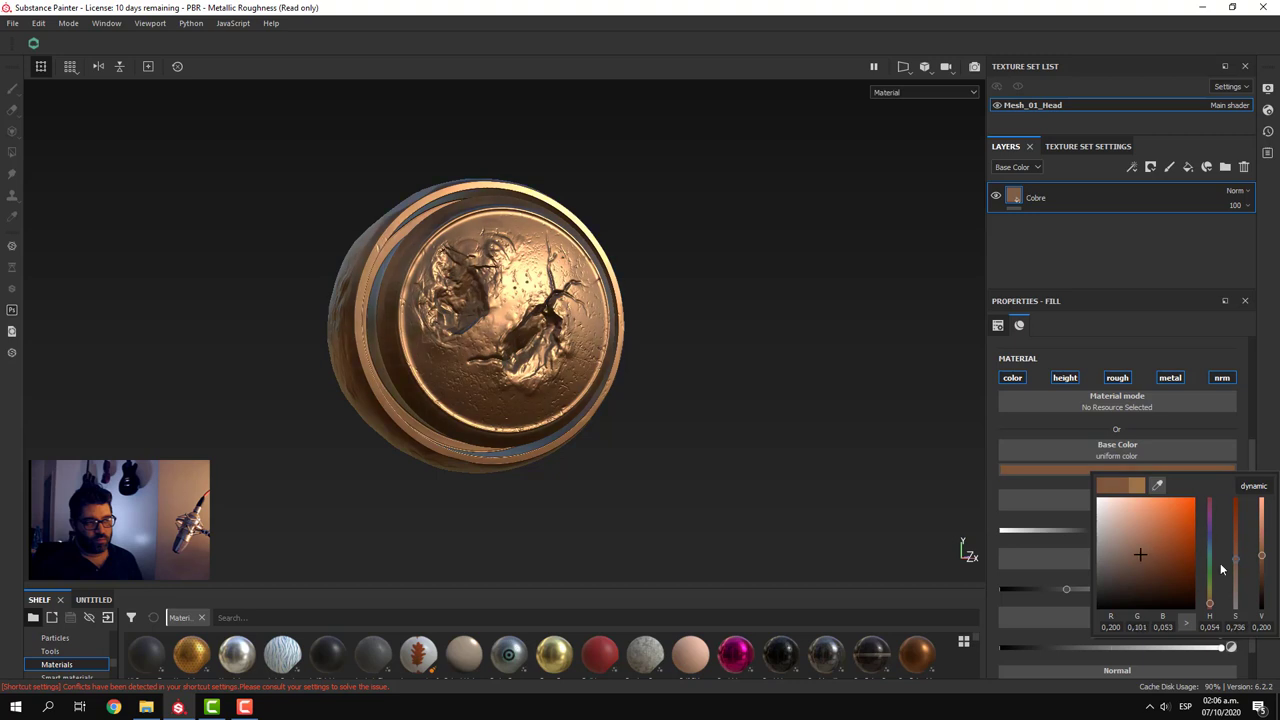
left_click_drag(1138, 565, 1133, 567)
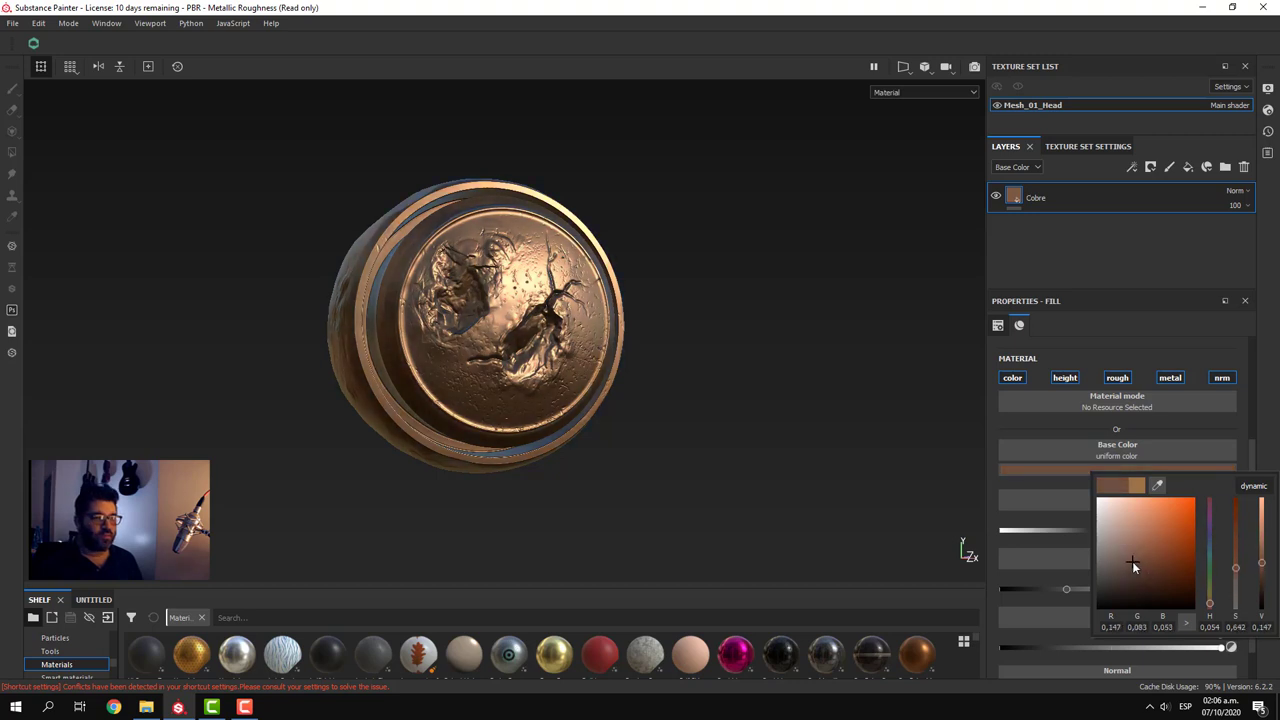
mouse_move(685, 402)
left_mouse_down("alt")
mouse_move(676, 455)
mouse_move(523, 463)
left_mouse_up("alt")
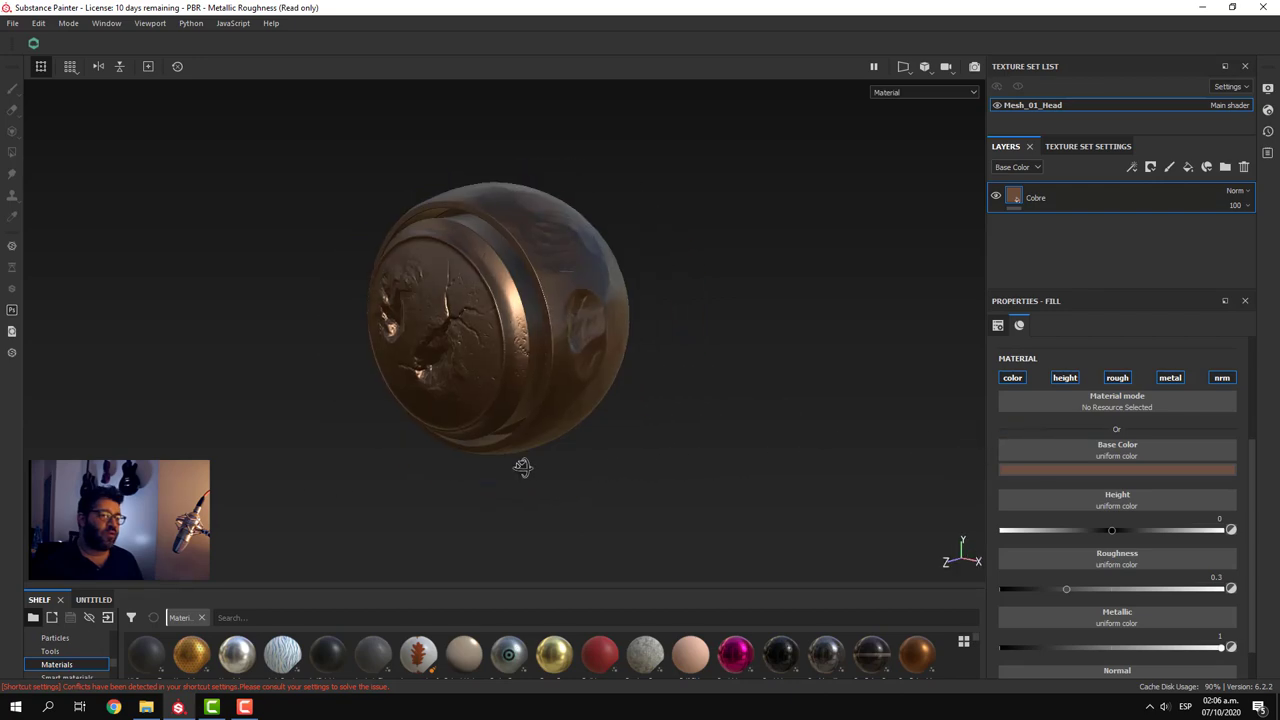
right_click_drag(523, 463, 584, 463, "shift")
scroll(620, 467, "down", 2)
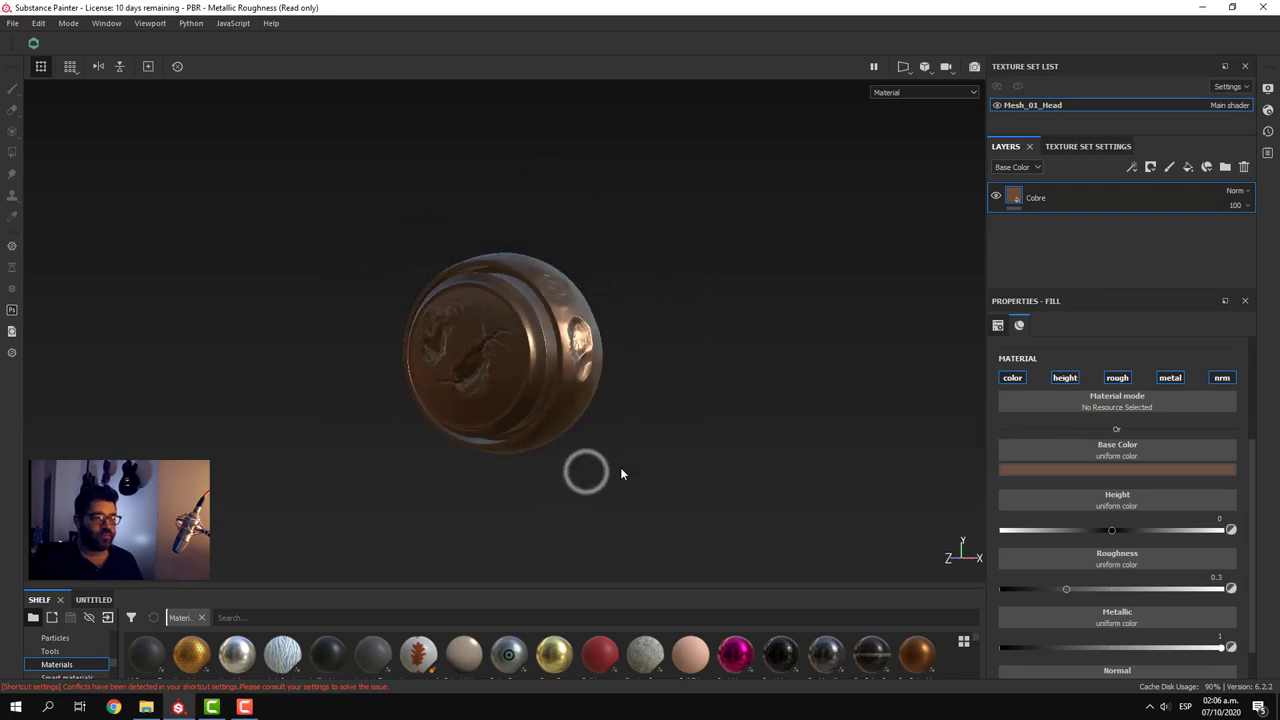
scroll(620, 468, "up", 3)
scroll(627, 512, "up", 2)
right_click_drag(627, 512, 580, 514, "shift")
scroll(580, 514, "up", 2)
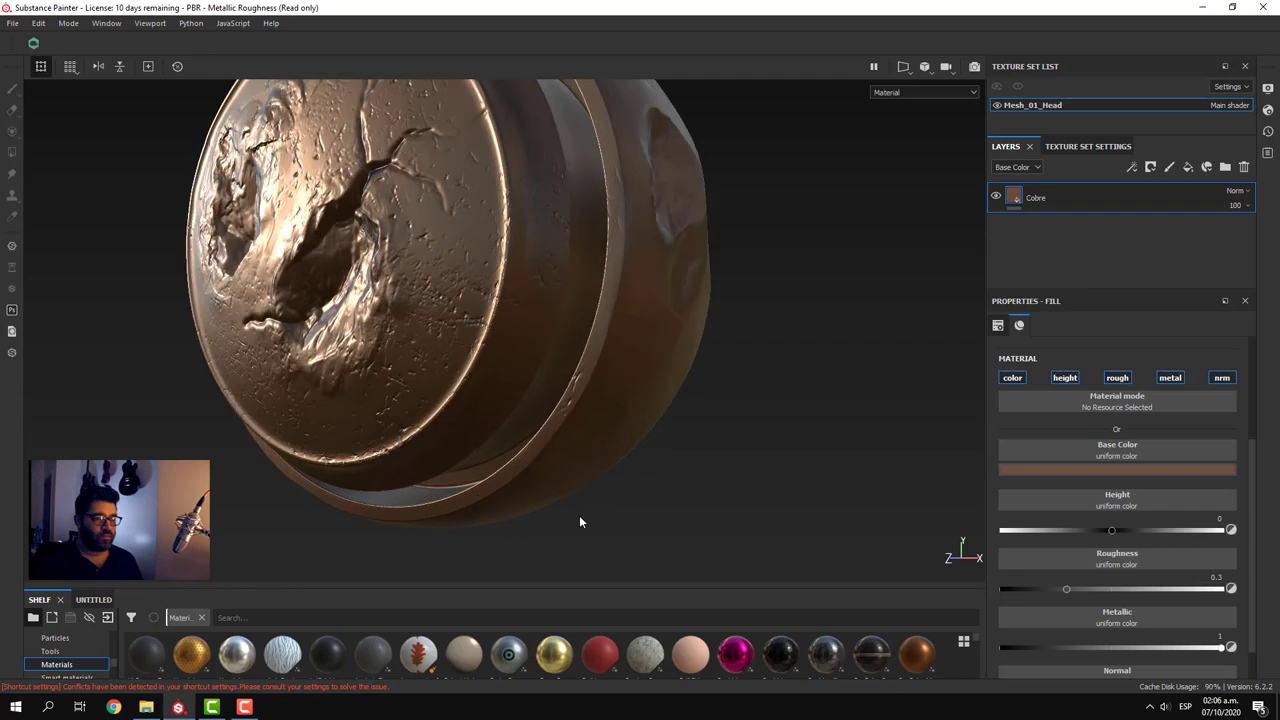
scroll(579, 513, "down", 2)
mouse_move(579, 511)
left_mouse_down("alt")
mouse_move(740, 494)
mouse_move(717, 489)
left_mouse_up("alt")
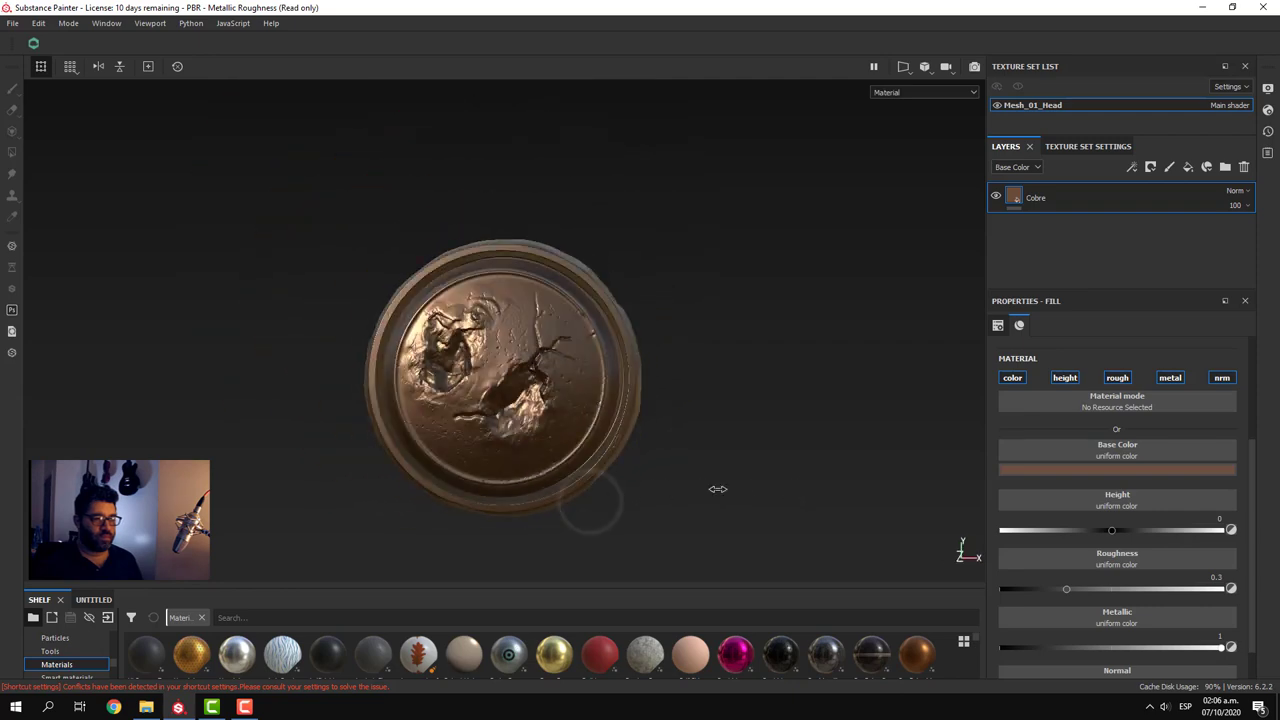
right_click_drag(717, 489, 737, 494, "shift")
mouse_move(737, 494)
left_mouse_down("alt")
mouse_move(607, 507)
mouse_move(628, 503)
left_mouse_up("alt")
right_click_drag(628, 503, 674, 492, "shift")
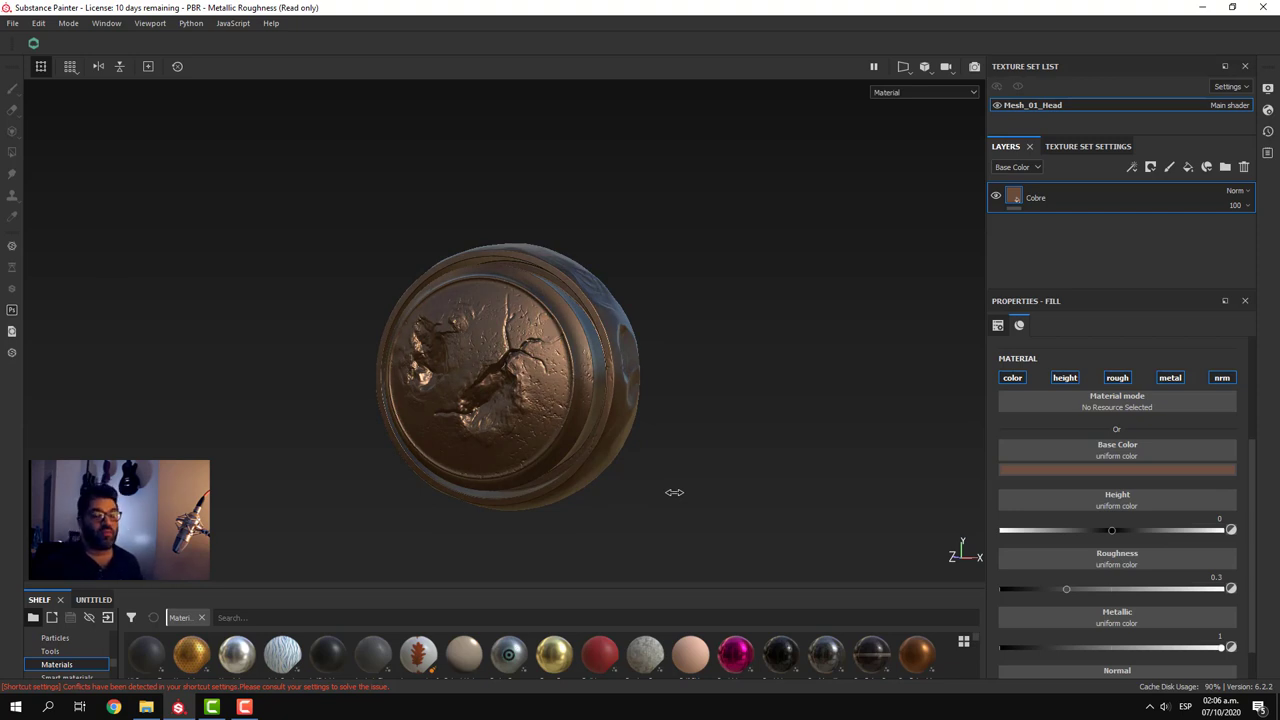
left_click_drag(664, 581, 648, 471, "alt")
mouse_move(648, 471)
right_mouse_down("shift")
mouse_move(766, 452)
mouse_move(803, 472)
mouse_move(791, 455)
right_mouse_up("shift")
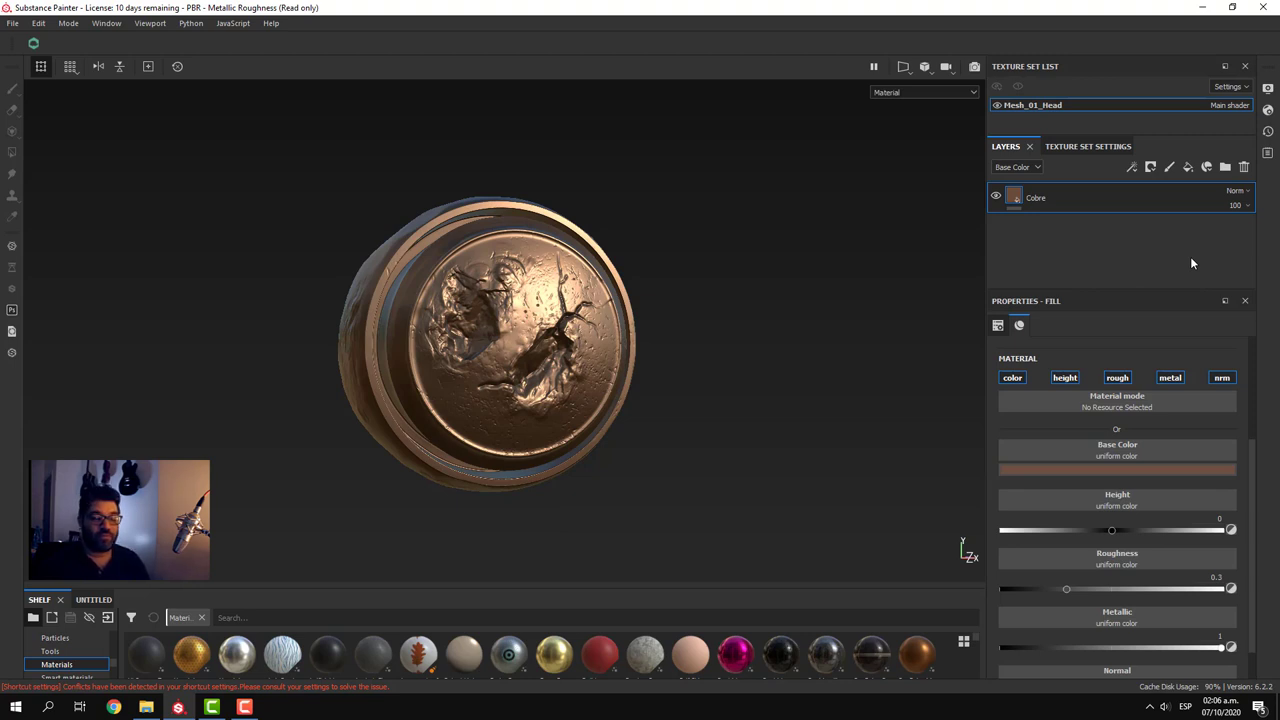
- Add a new fill layer above Cobre and name it Patina
left_click(1188, 168)
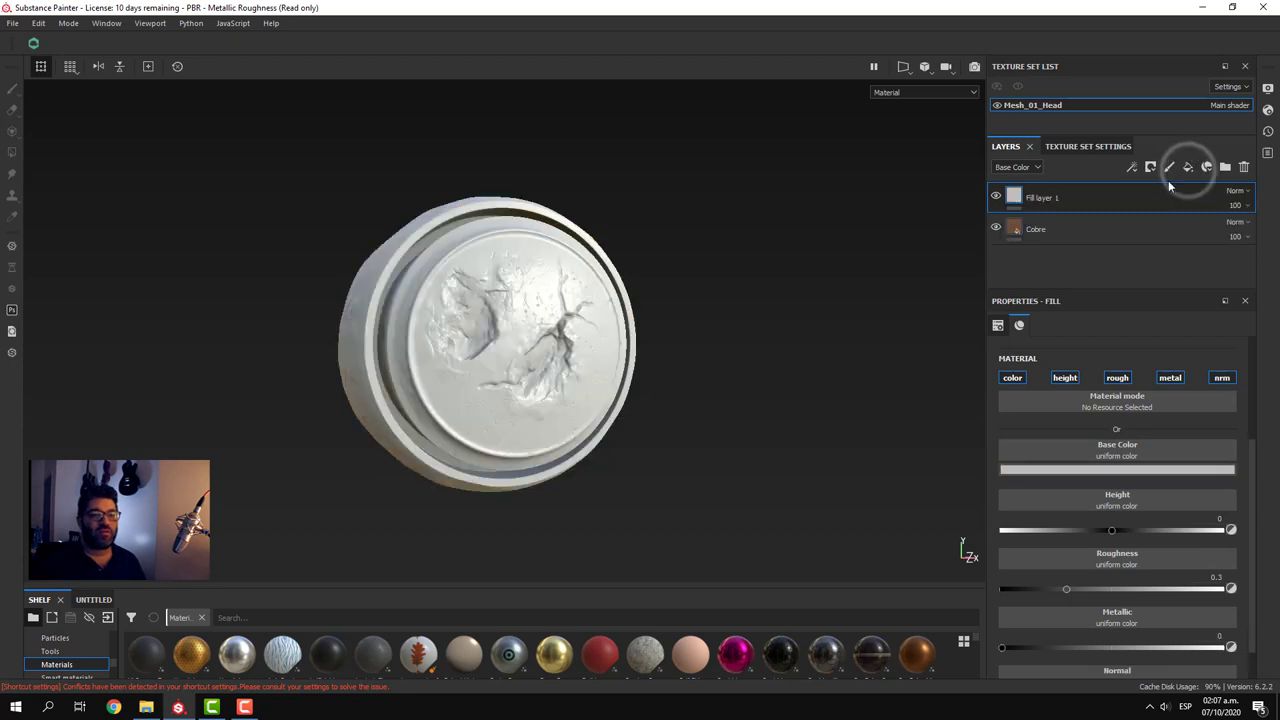
double_click(1037, 197)
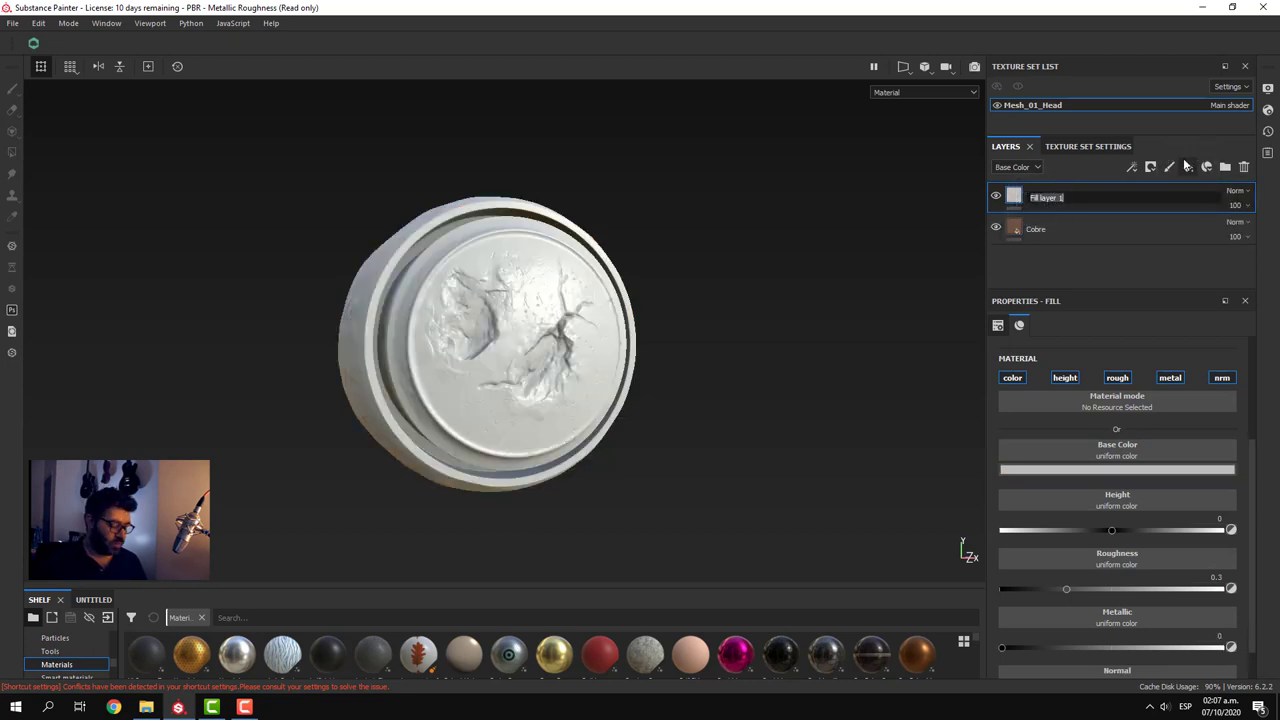
type("Patina")
key("Return")
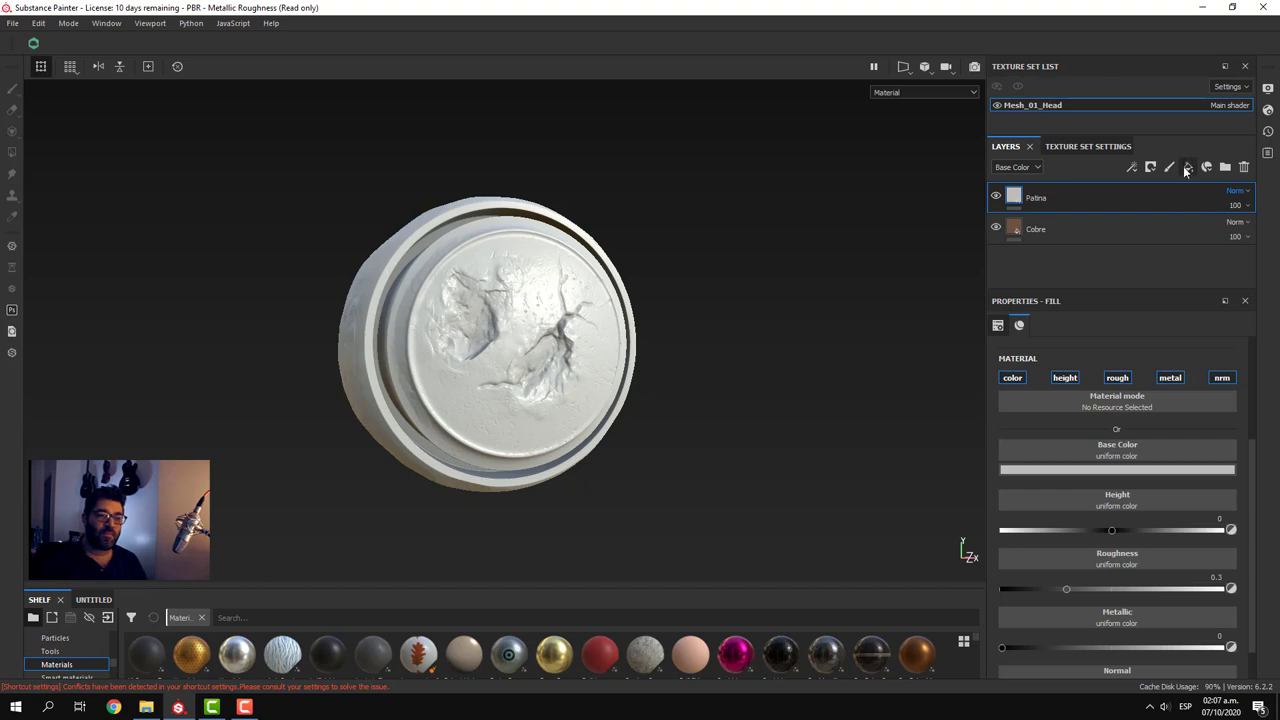
- Give Patina a teal base colour, then bring up the save project dialog
left_click(1112, 472)
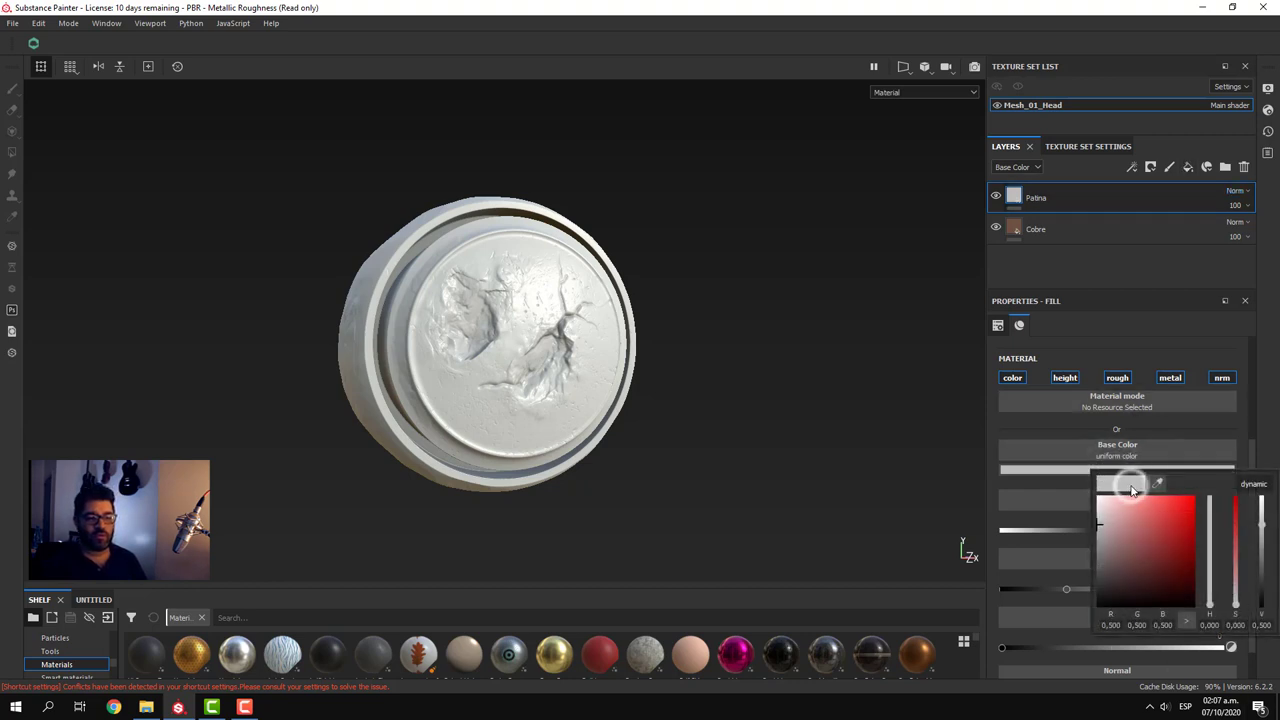
mouse_move(1141, 549)
left_mouse_down()
mouse_move(1211, 592)
mouse_move(1209, 555)
mouse_move(1183, 560)
mouse_move(1174, 542)
left_mouse_up()
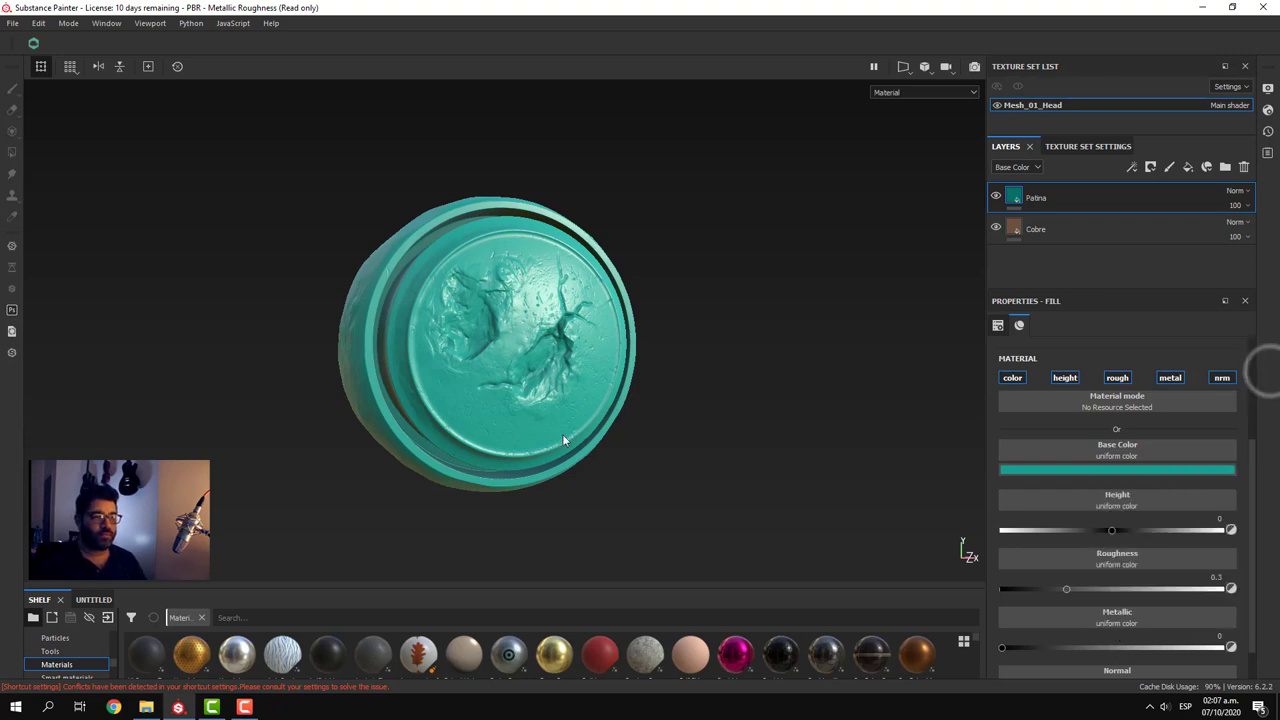
mouse_move(966, 543)
left_mouse_down("alt")
mouse_move(563, 451)
mouse_move(569, 480)
mouse_move(614, 471)
left_mouse_up("alt")
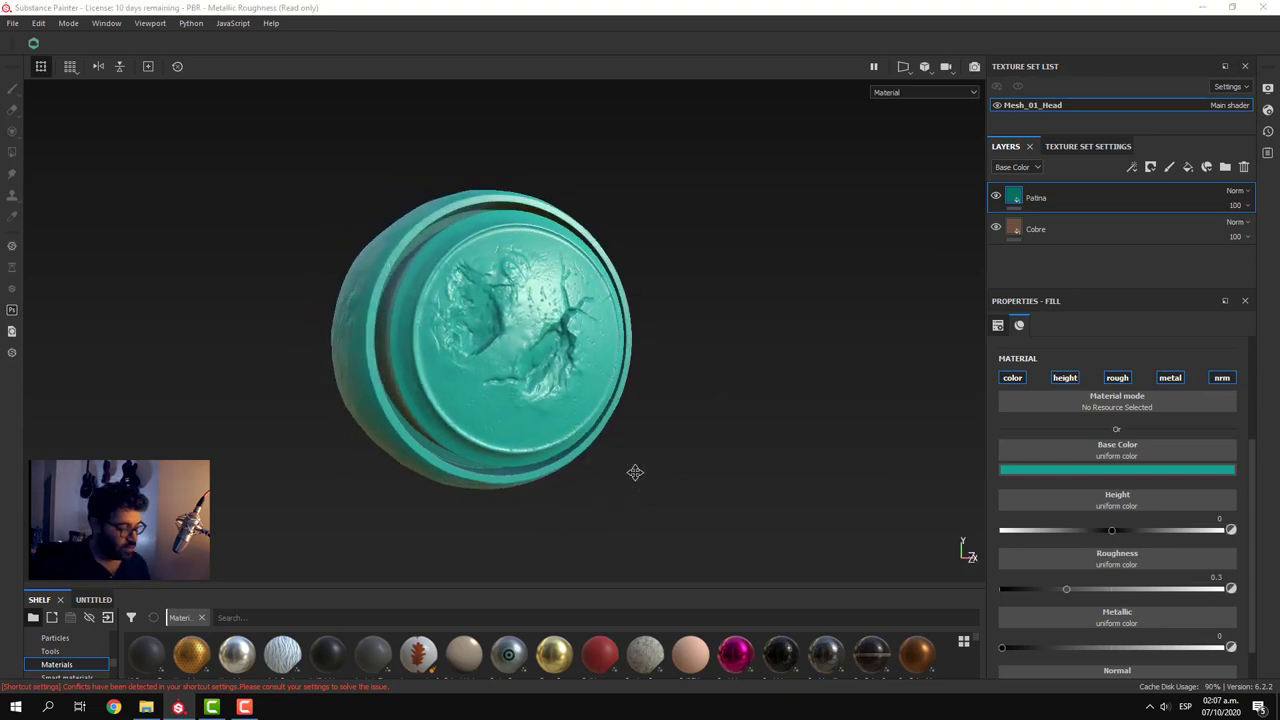
key("ctrl+s")
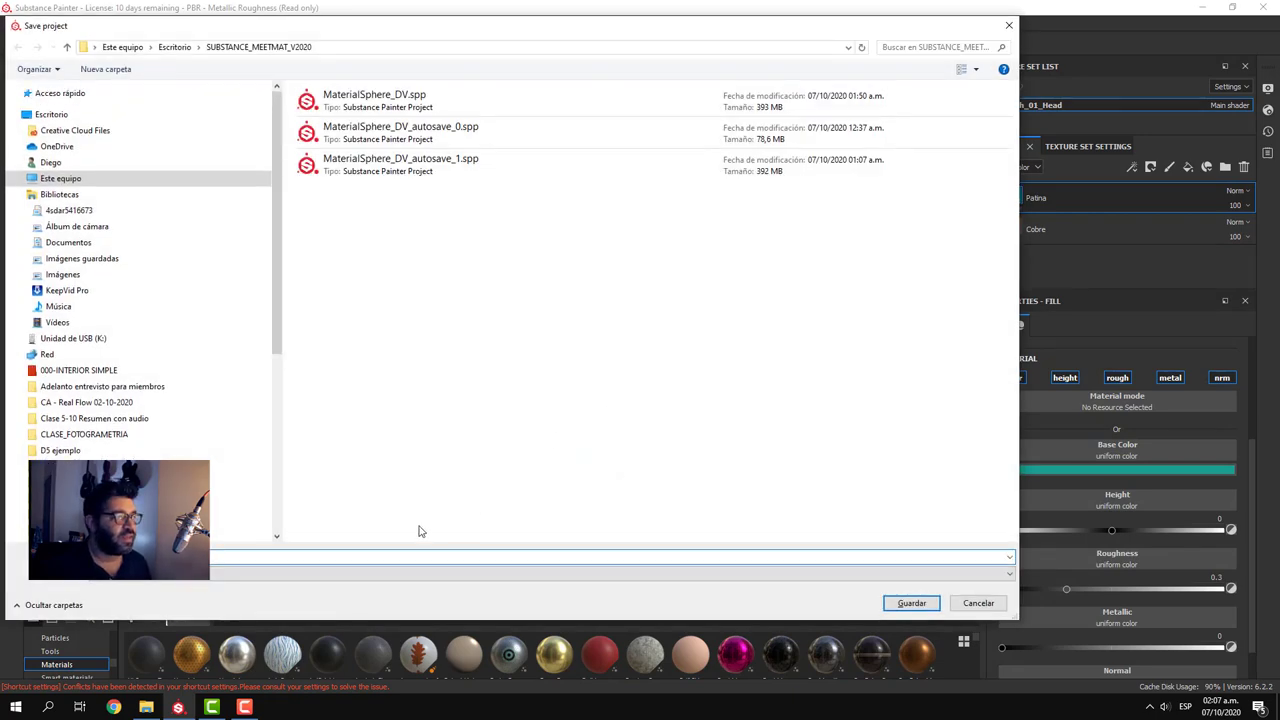
- Save the project as Cloruro cuprico
left_click(343, 552)
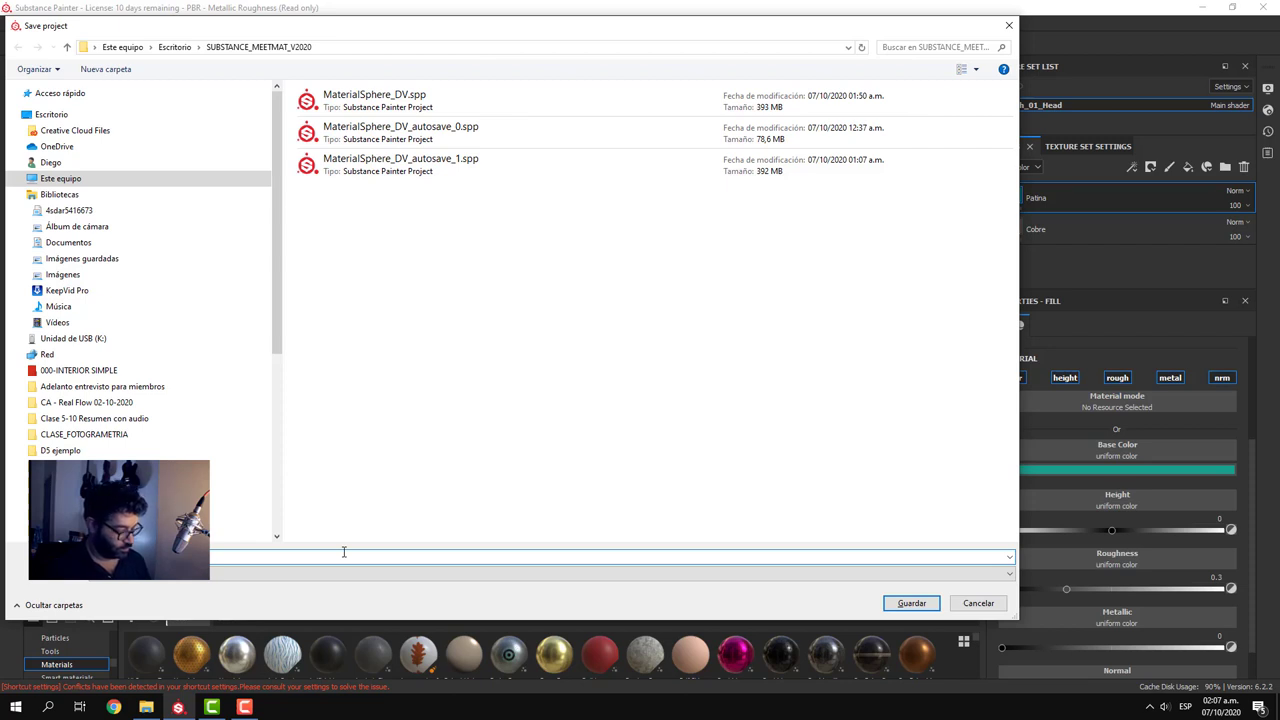
key("Return")
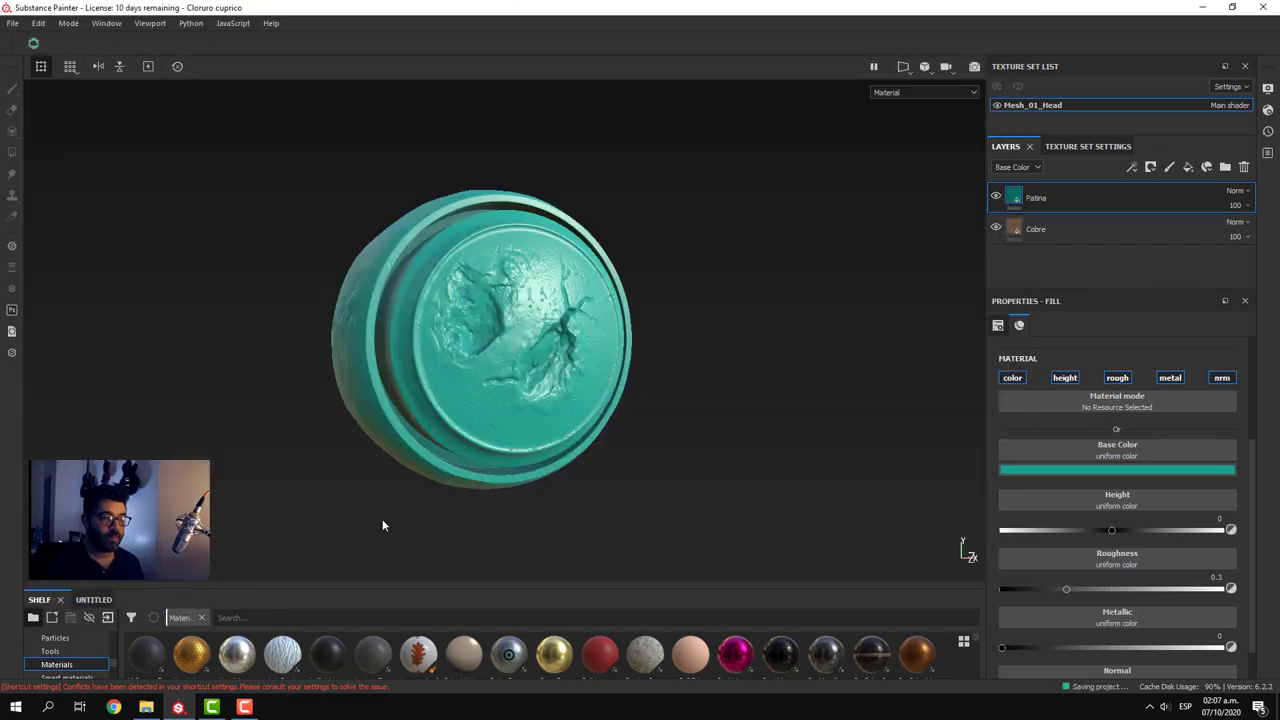
- Enlarge the shelf and filter its Smart masks by 'Cav' to show only Sand Cavities
left_click_drag(210, 590, 210, 424)
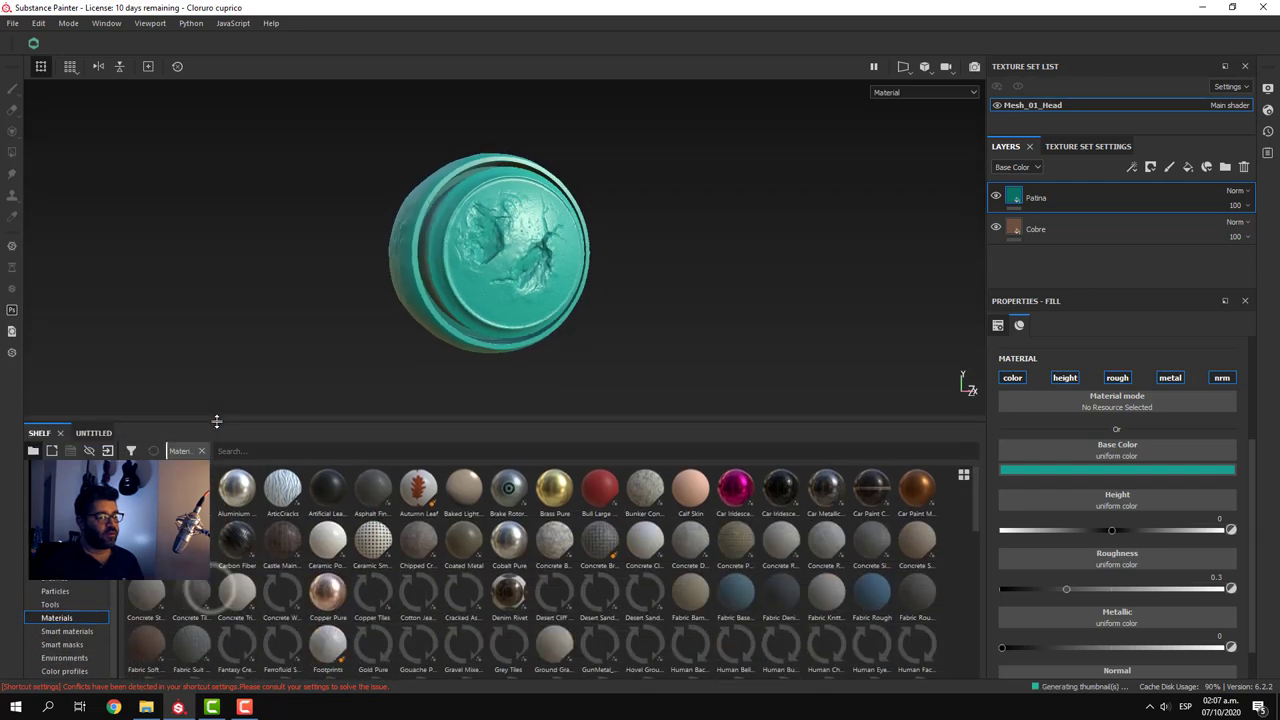
left_click(62, 645)
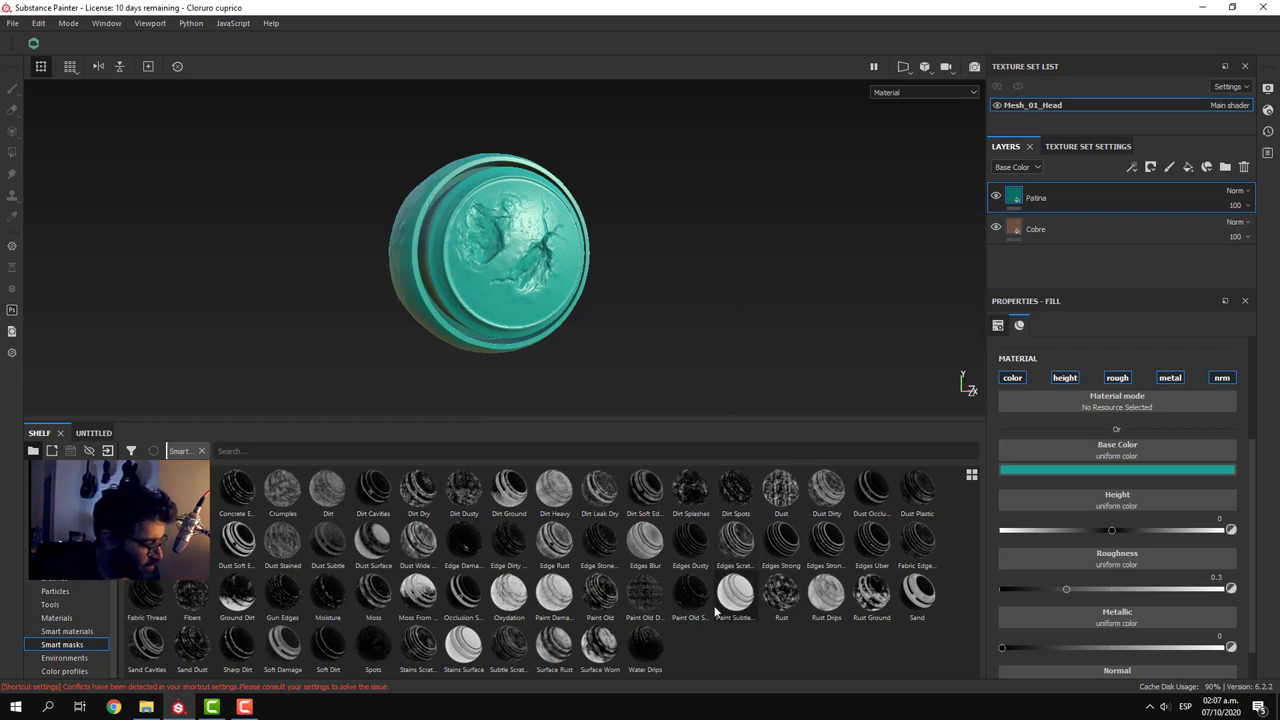
left_click(313, 452)
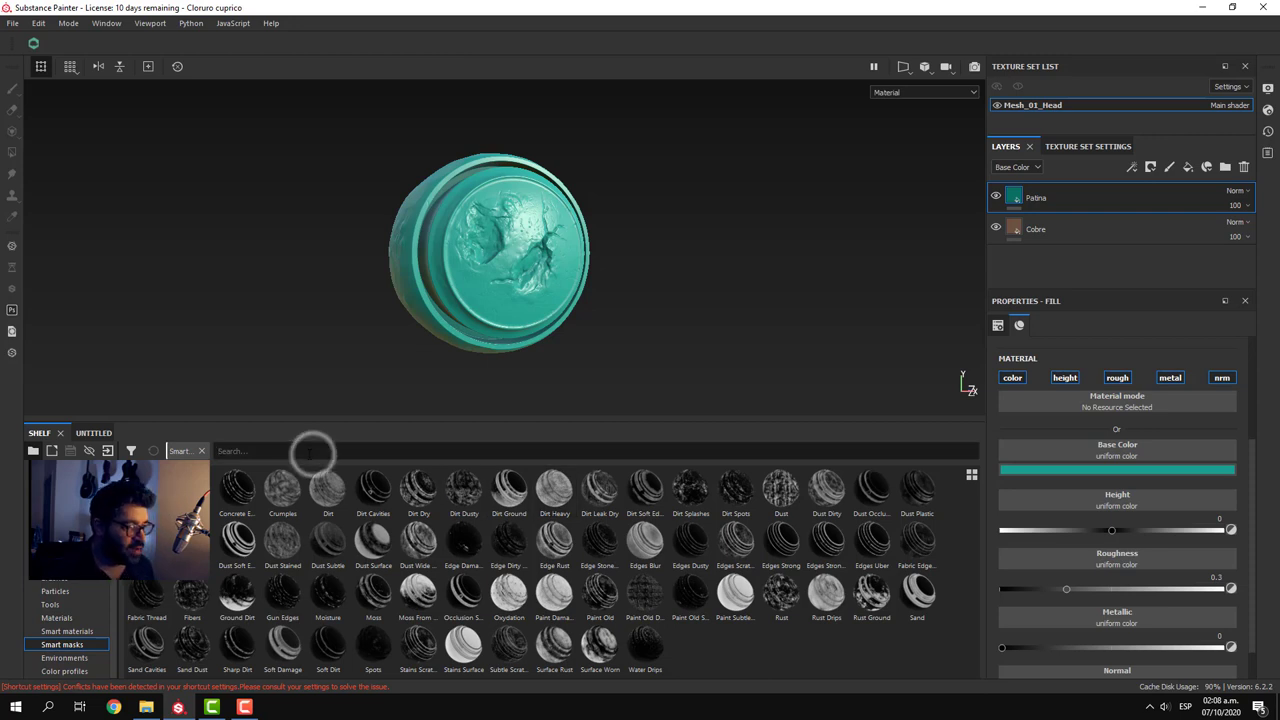
type("Cav")
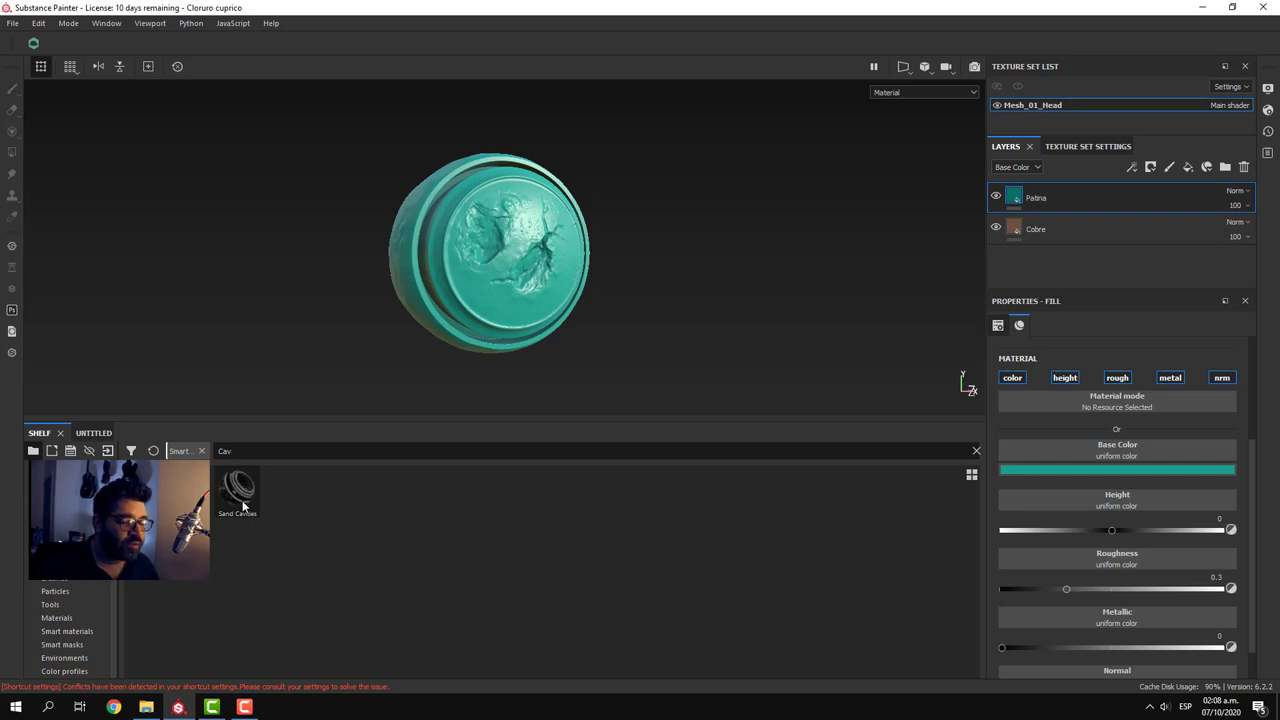
mouse_move(238, 490)
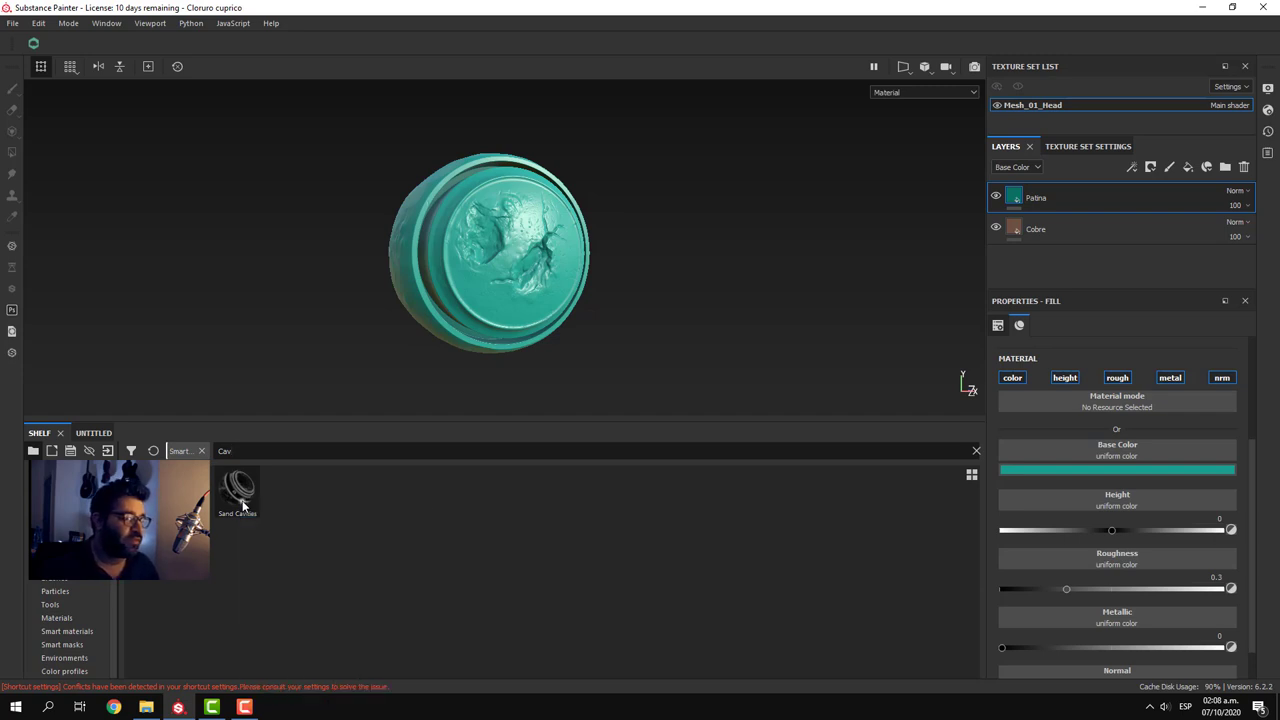
- Drop the Sand Cavities smart mask onto the Patina layer, check the recesses, and select the Patina fill
mouse_move(242, 500)
left_mouse_down()
mouse_move(287, 568)
mouse_move(891, 387)
mouse_move(1054, 229)
mouse_move(1064, 203)
left_mouse_up()
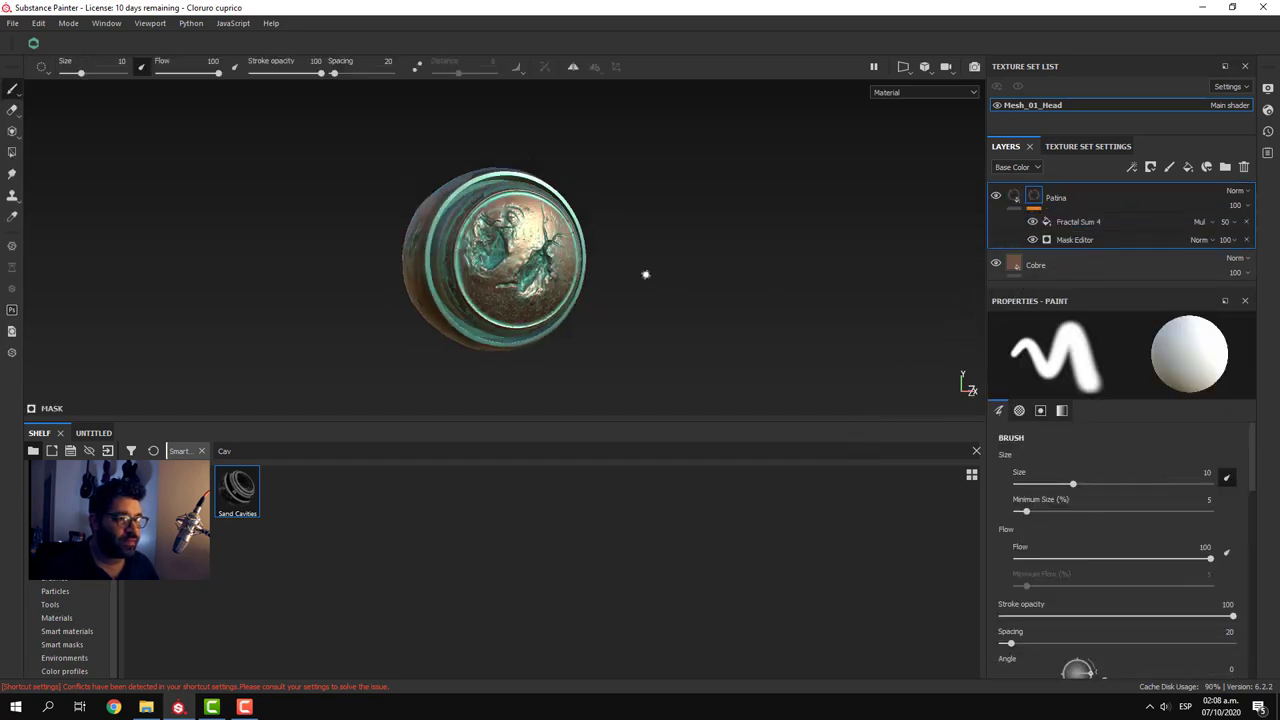
mouse_move(651, 277)
left_mouse_down("alt")
mouse_move(791, 296)
mouse_move(380, 306)
left_mouse_up("alt")
mouse_move(380, 306)
right_mouse_down("alt")
mouse_move(700, 340)
mouse_move(743, 364)
mouse_move(677, 357)
mouse_move(809, 378)
right_mouse_up("alt")
mouse_move(264, 332)
left_mouse_down("alt")
mouse_move(632, 320)
mouse_move(614, 340)
mouse_move(668, 358)
left_mouse_up("alt")
right_click_drag(668, 358, 616, 344, "alt")
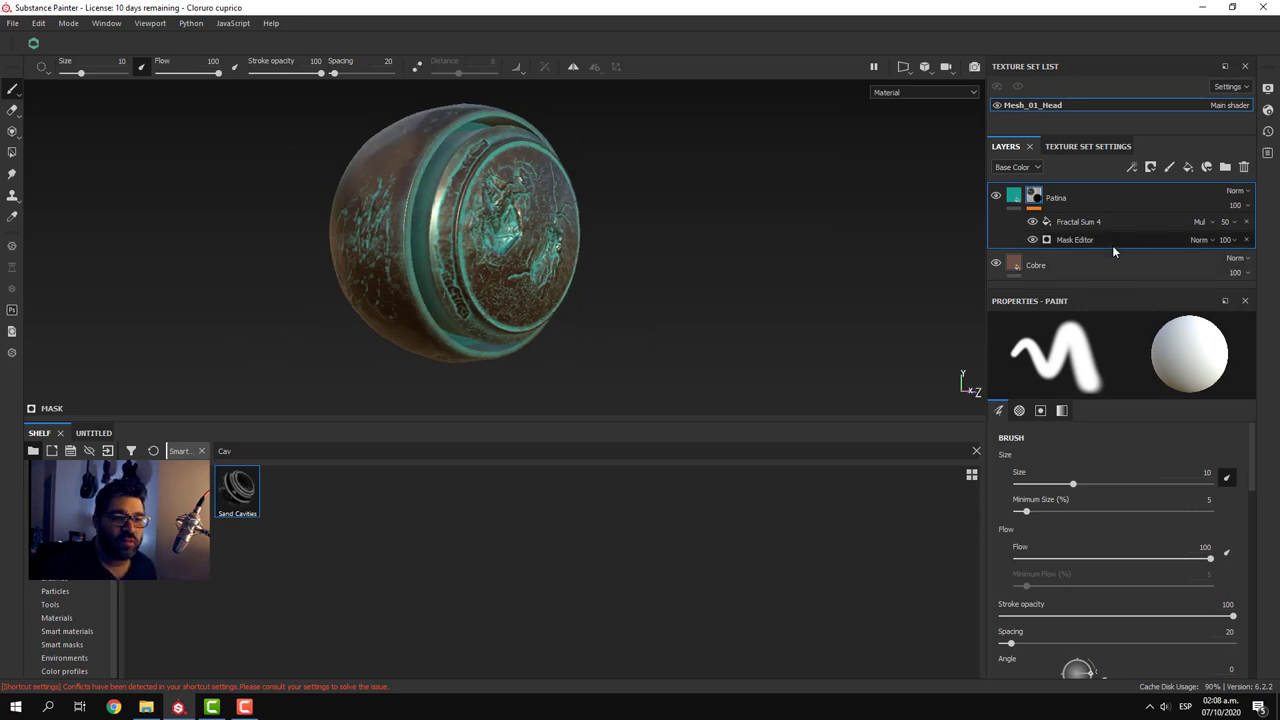
left_click_drag(1116, 292, 1066, 422)
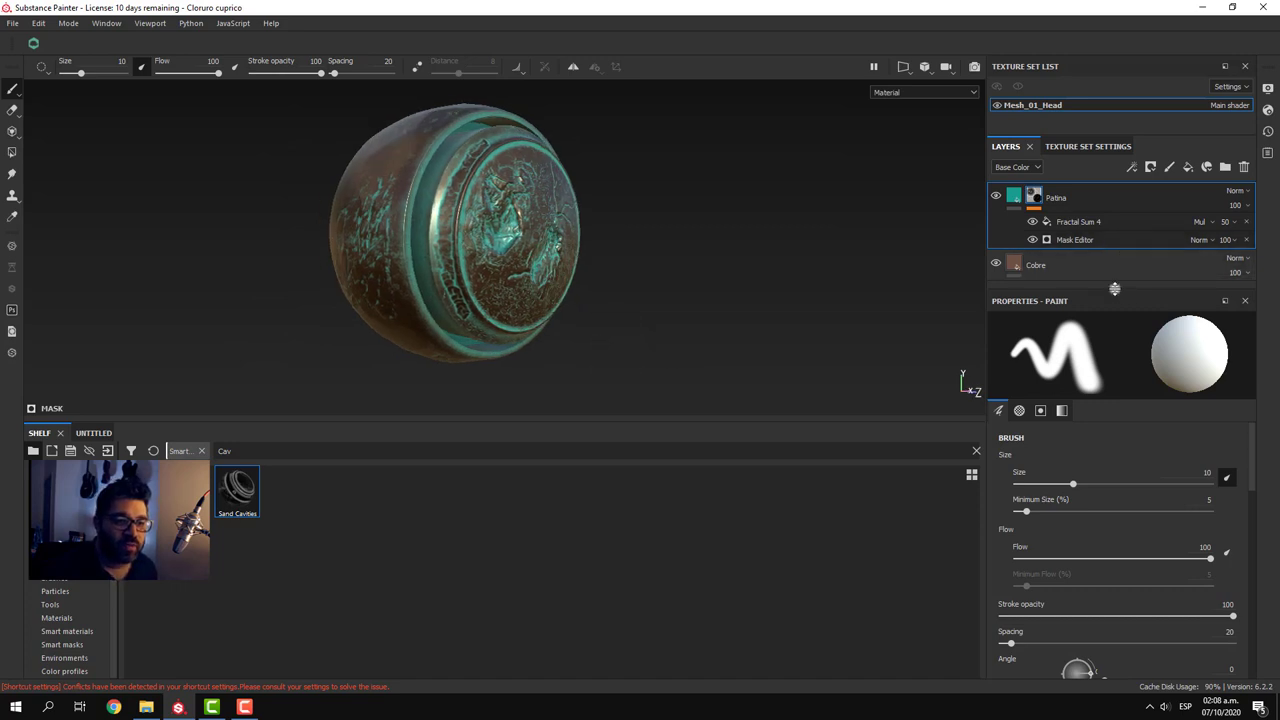
left_click(1016, 197)
left_click_drag(663, 280, 617, 280, "alt")
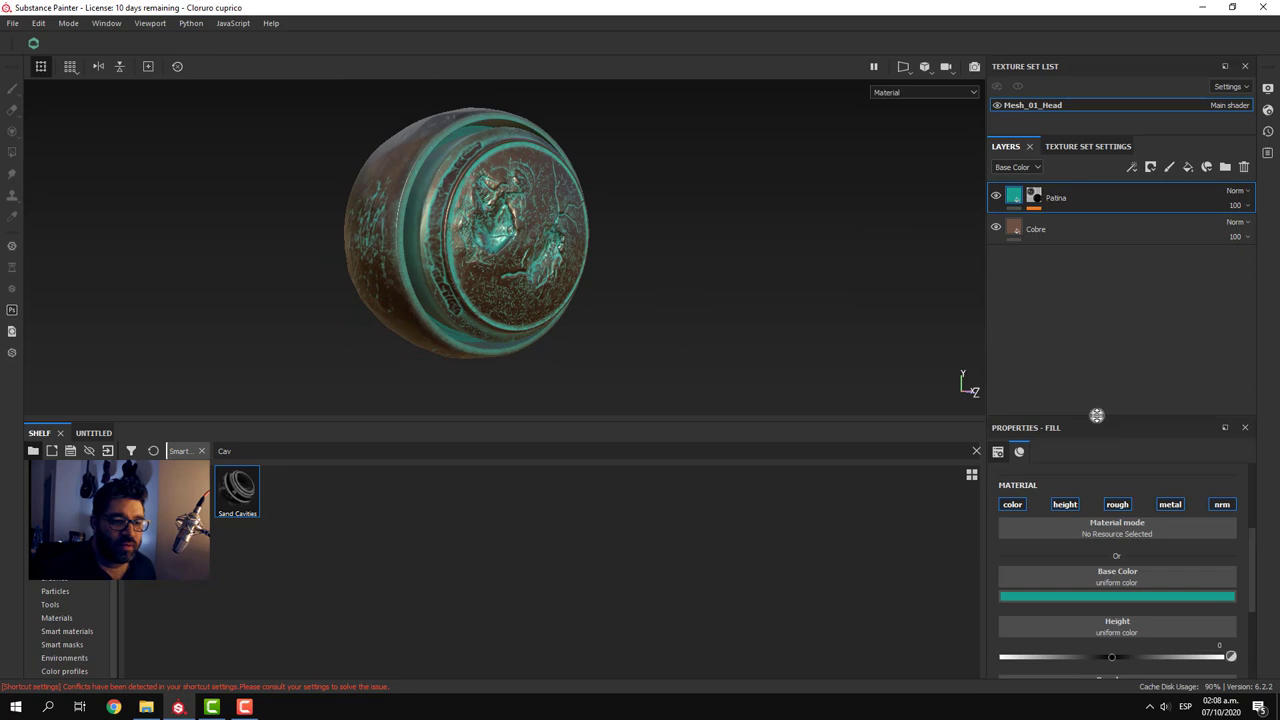
- Raise the Patina fill's roughness to 0.7292 and check the more matte teal on the coin
left_click_drag(1098, 417, 1089, 263)
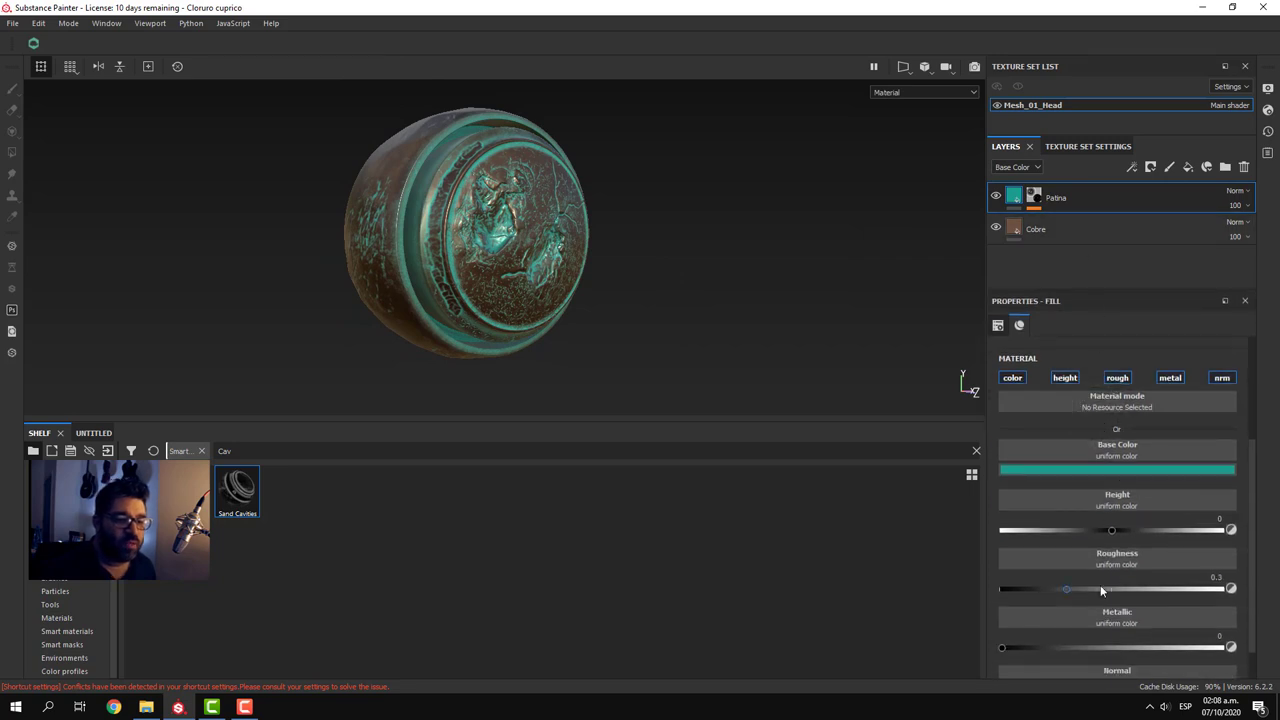
left_click_drag(673, 318, 660, 300, "alt")
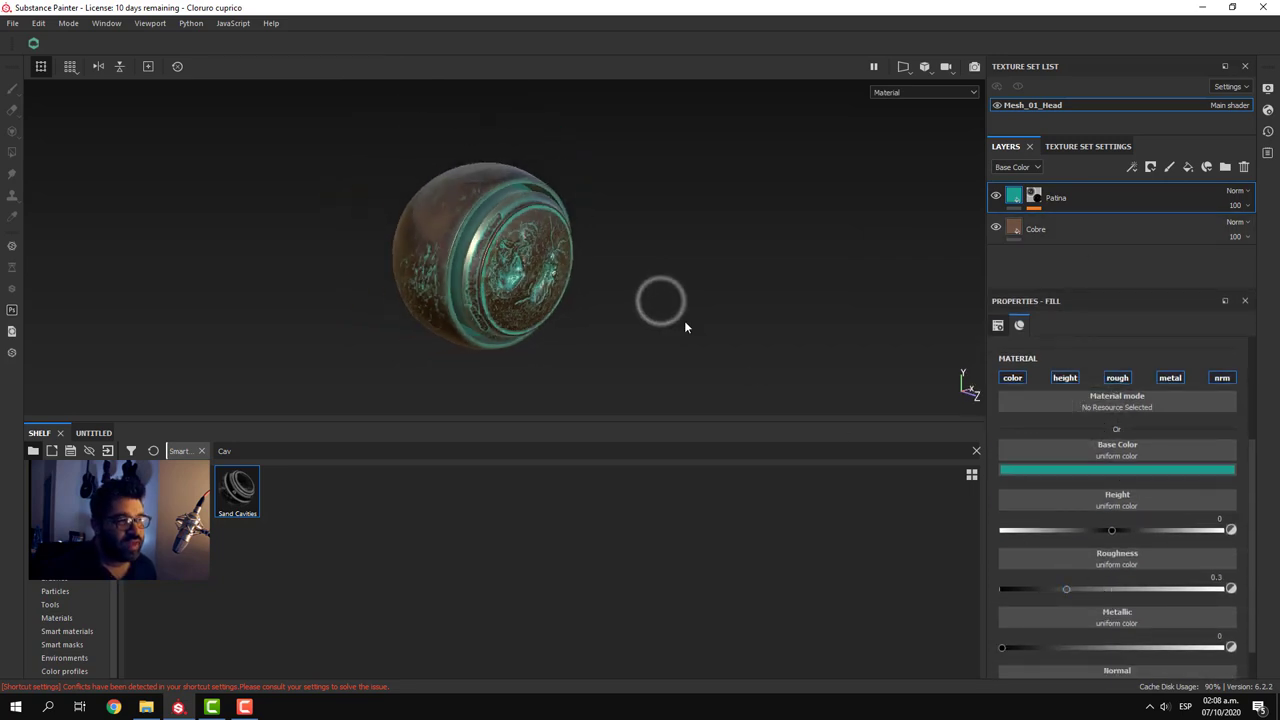
scroll(684, 320, "up", 5)
middle_click_drag(654, 305, 697, 396, "alt")
left_click_drag(697, 396, 729, 414, "alt")
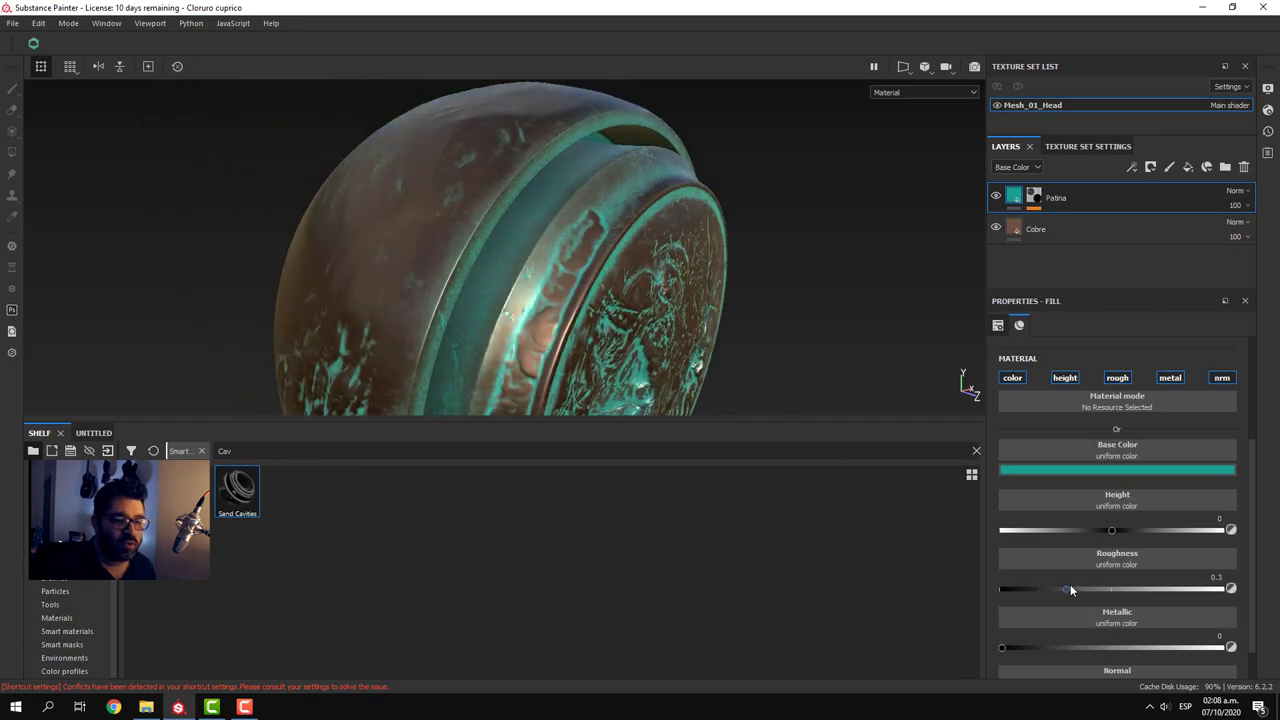
mouse_move(1068, 589)
left_mouse_down()
mouse_move(1194, 606)
mouse_move(1158, 615)
left_mouse_up()
mouse_move(796, 267)
left_mouse_down("alt")
mouse_move(770, 295)
mouse_move(800, 303)
left_mouse_up("alt")
mouse_move(689, 291)
left_mouse_down("alt")
mouse_move(703, 297)
mouse_move(652, 312)
left_mouse_up("alt")
mouse_move(652, 312)
right_mouse_down("shift")
mouse_move(665, 327)
mouse_move(640, 300)
mouse_move(656, 328)
mouse_move(646, 335)
right_mouse_up("shift")
mouse_move(646, 335)
left_mouse_down("alt")
mouse_move(634, 302)
mouse_move(731, 323)
mouse_move(674, 323)
left_mouse_up("alt")
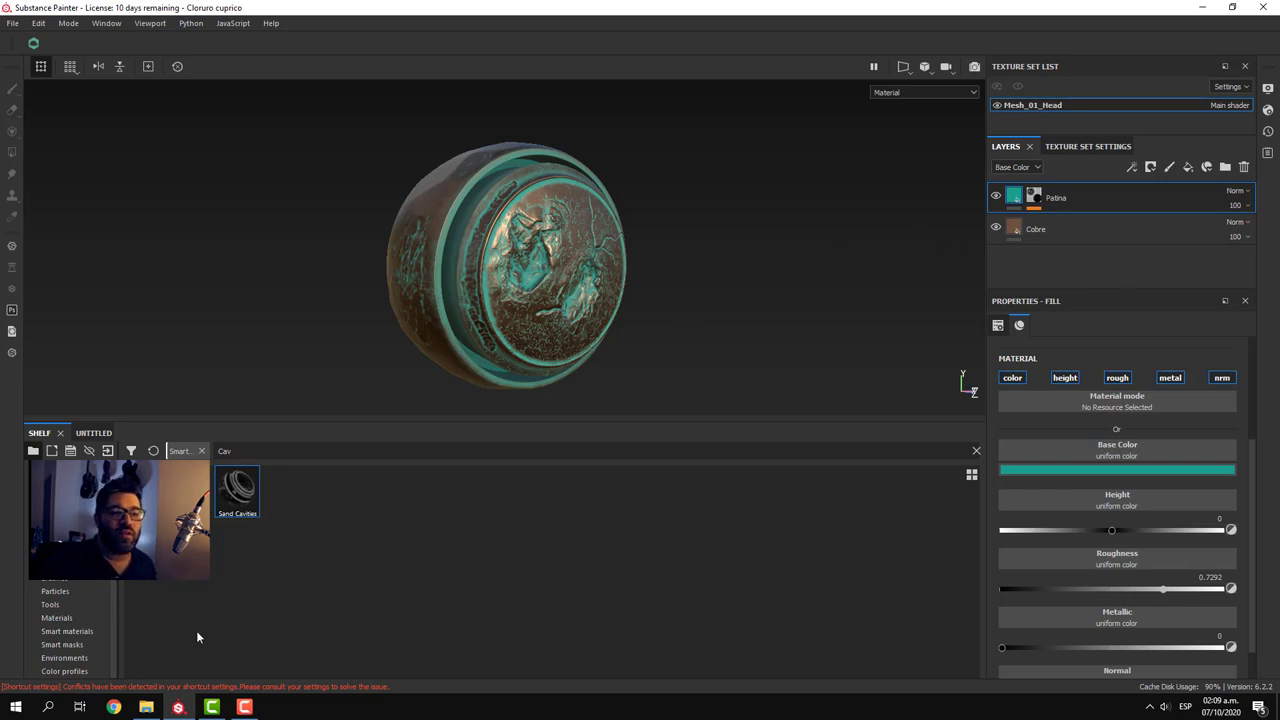
left_click(243, 450)
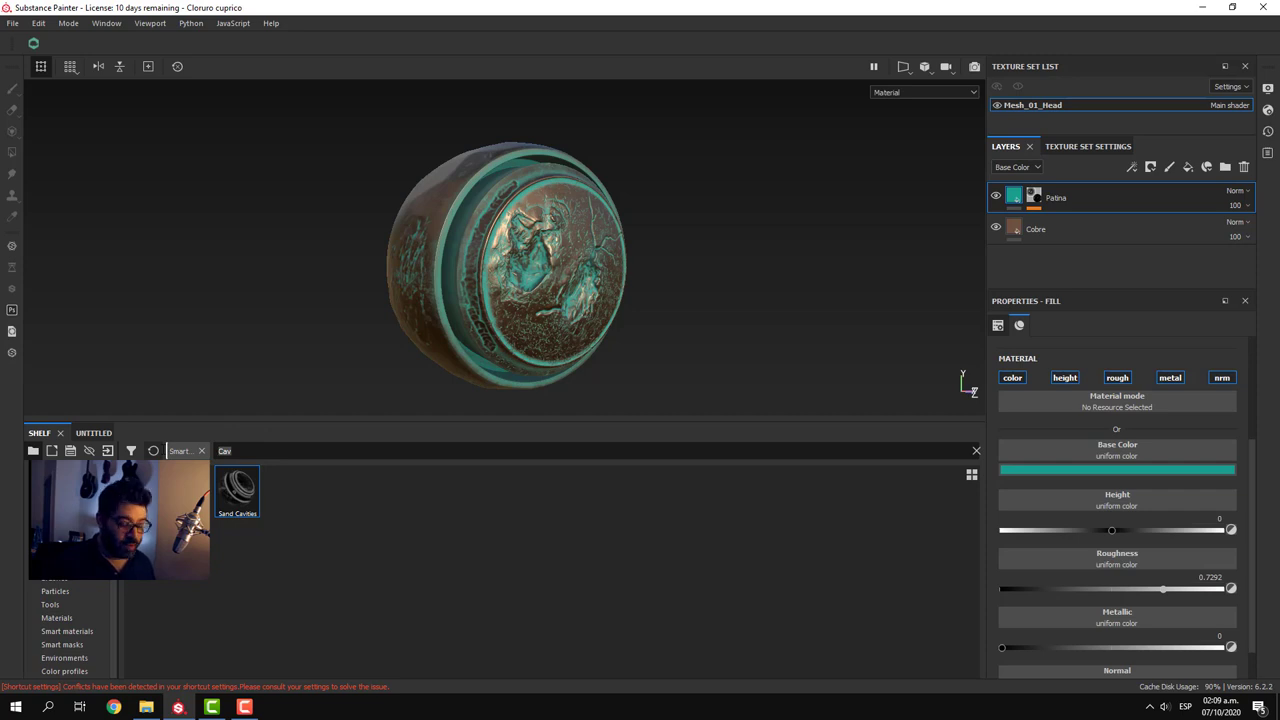
- Clear the shelf search and add the Moss From Top smart mask to the Patina layer's mask
key("BackSpace")
key("BackSpace")
key("BackSpace")
left_click(425, 612)
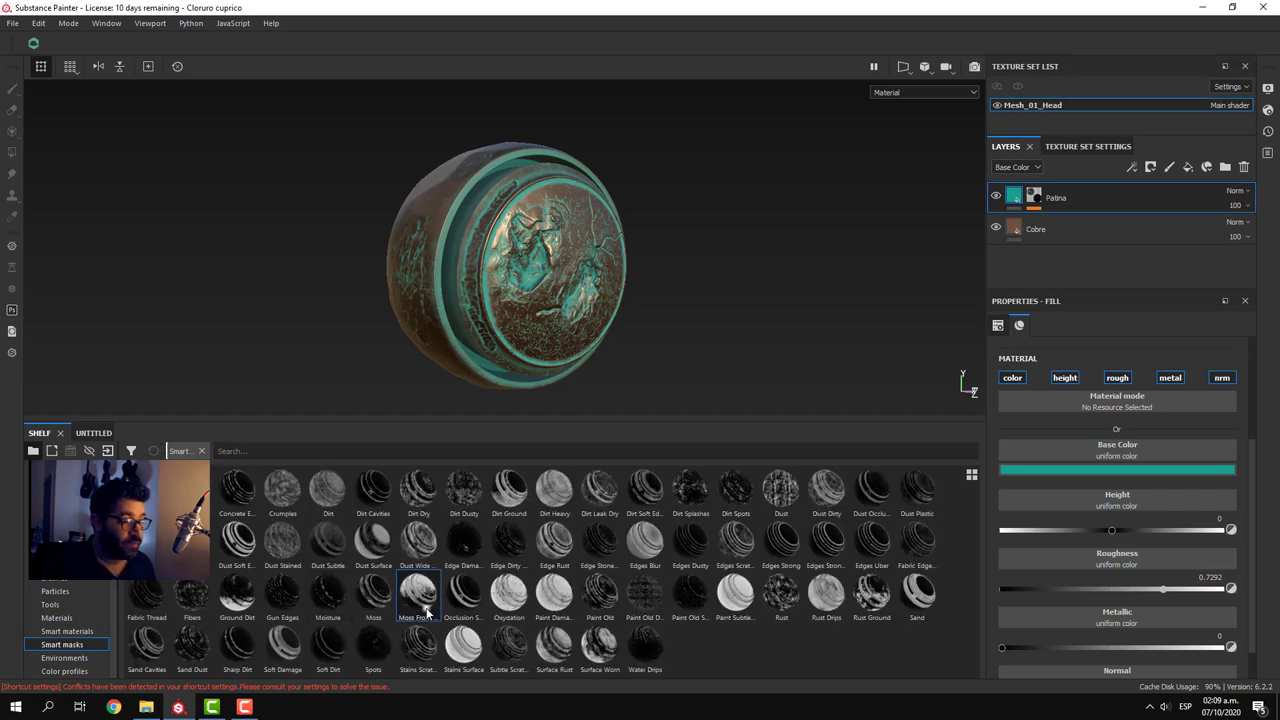
mouse_move(414, 594)
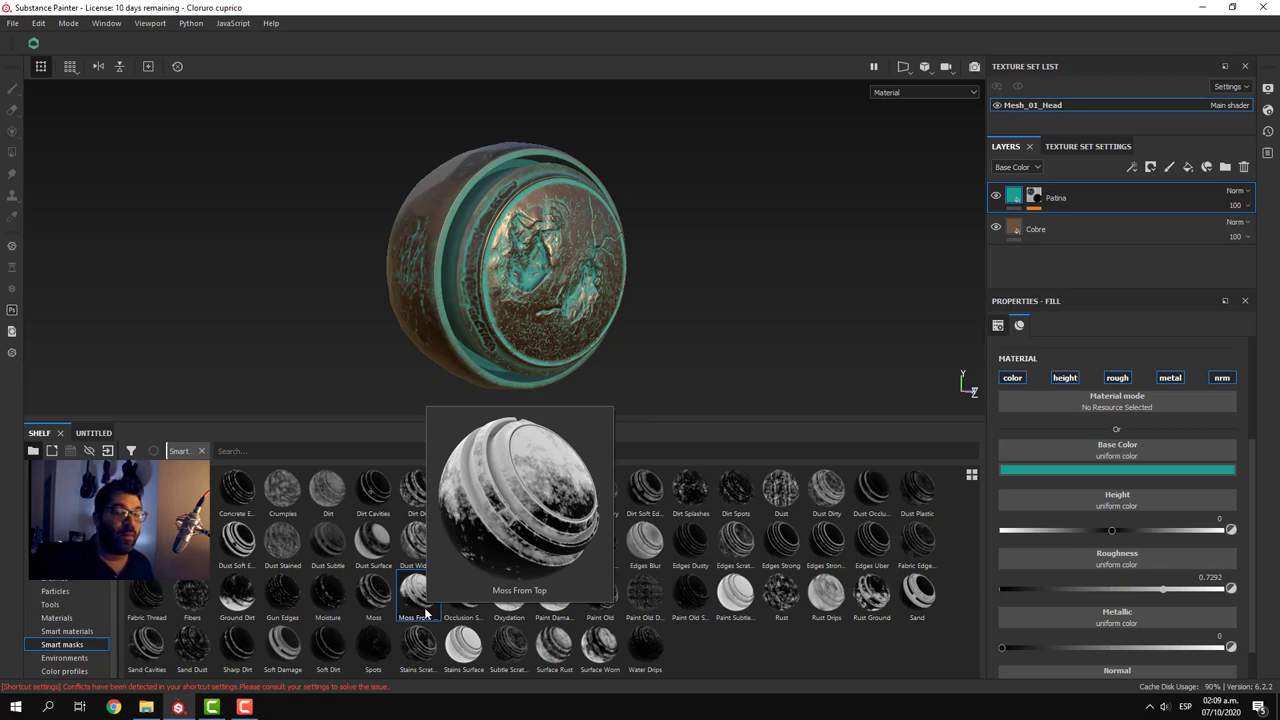
left_click(424, 607)
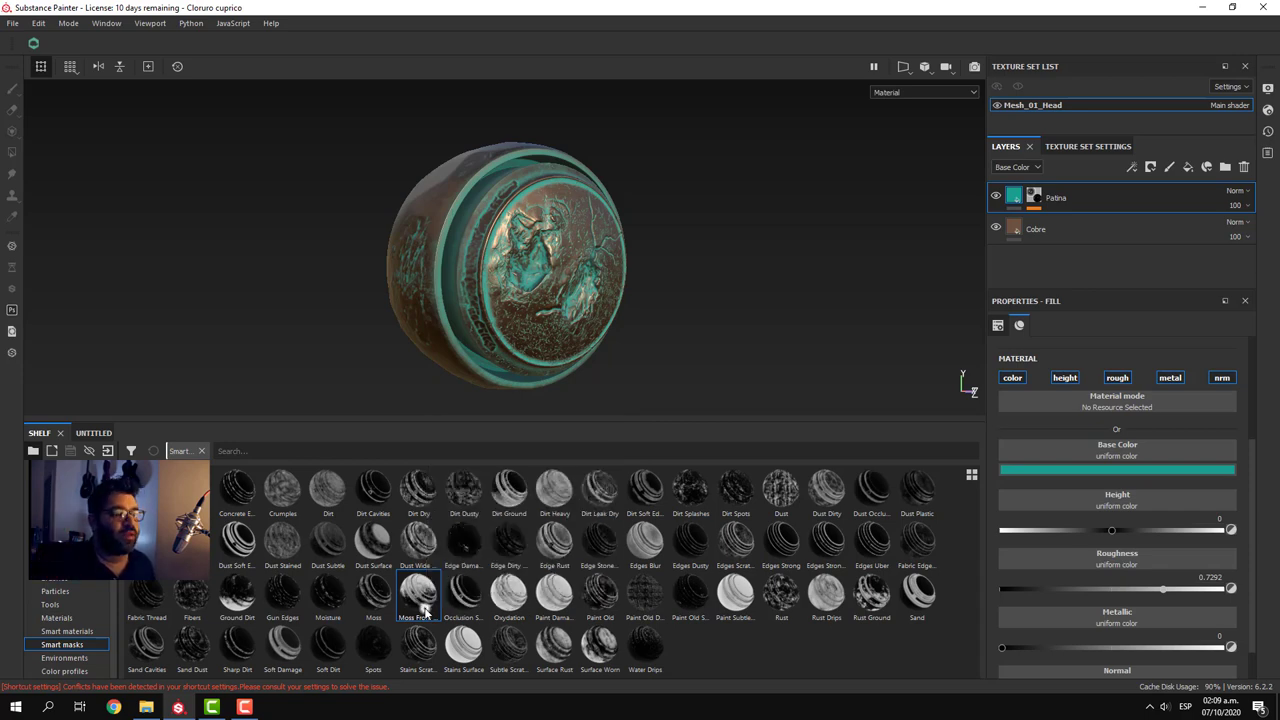
left_click_drag(424, 607, 1058, 200)
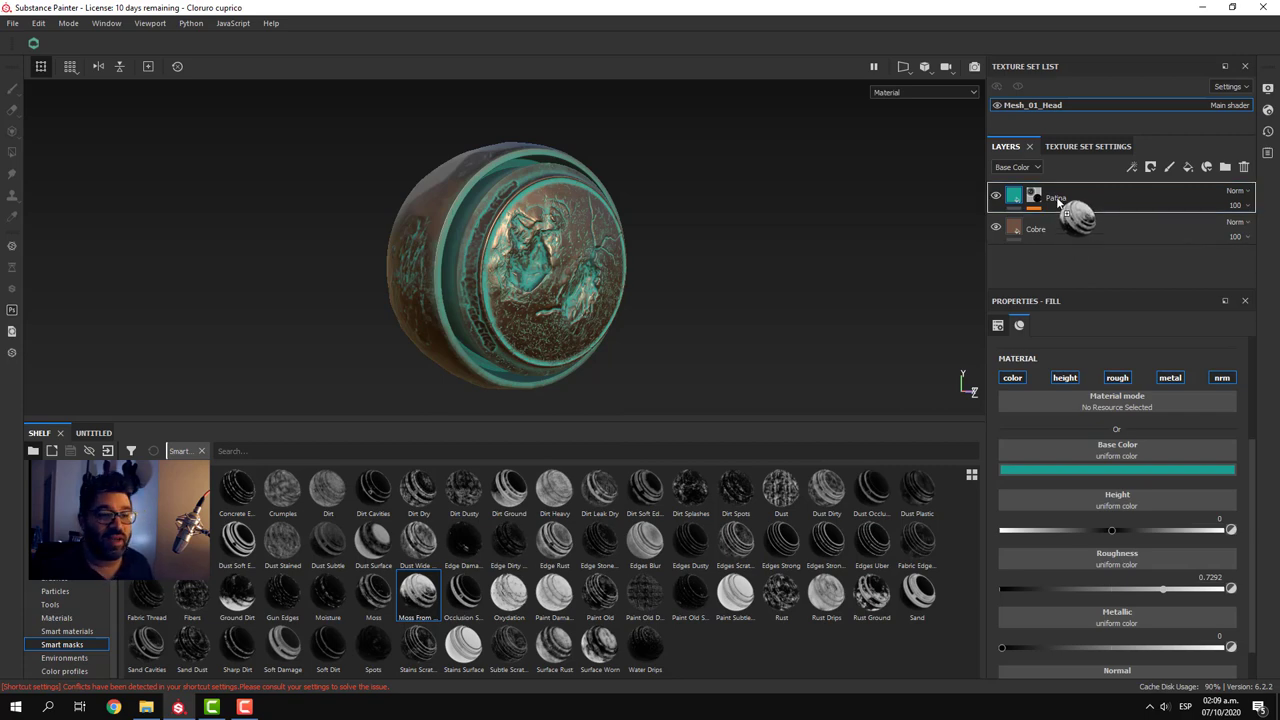
left_click_drag(1058, 200, 1058, 202)
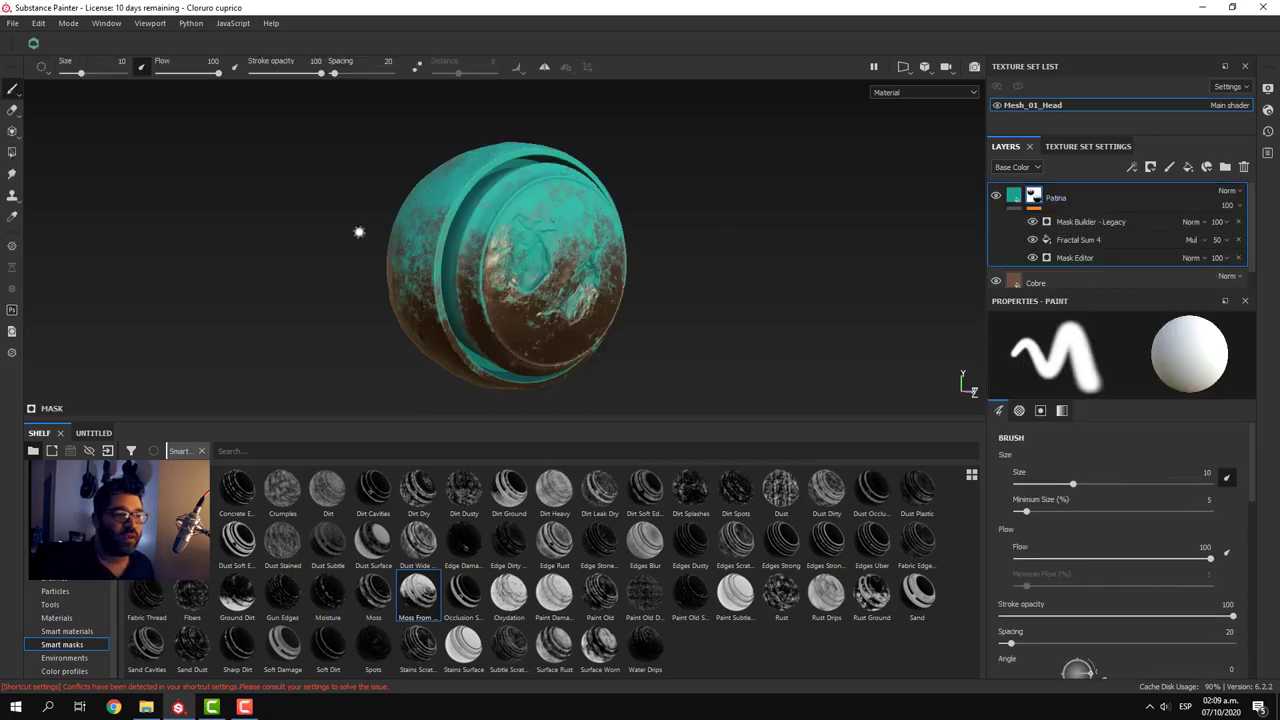
mouse_move(710, 325)
left_mouse_down("alt")
mouse_move(383, 297)
mouse_move(200, 333)
mouse_move(694, 306)
mouse_move(971, 371)
mouse_move(657, 309)
mouse_move(706, 294)
mouse_move(620, 289)
mouse_move(630, 283)
left_mouse_up("alt")
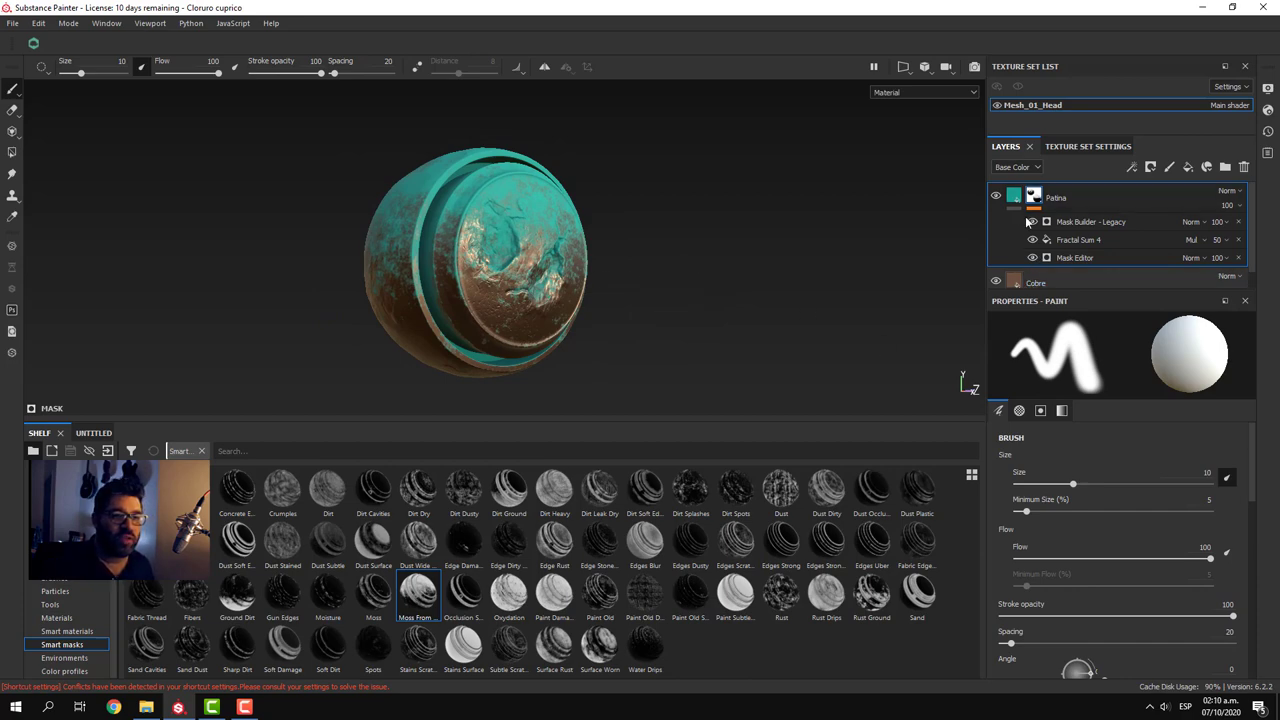
scroll(1038, 240, "down", 1)
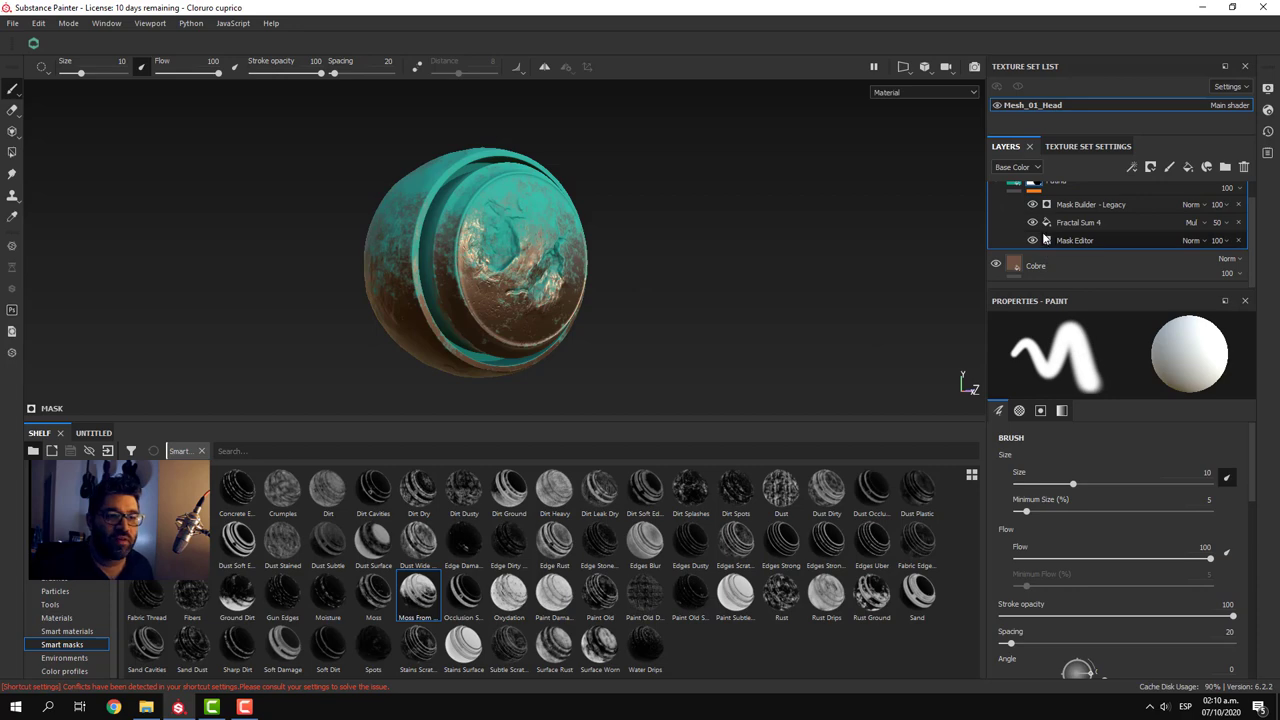
scroll(1045, 240, "up", 1)
- Toggle the Mask Builder - Legacy effect off and on to compare the patina coverage
left_click(1032, 222)
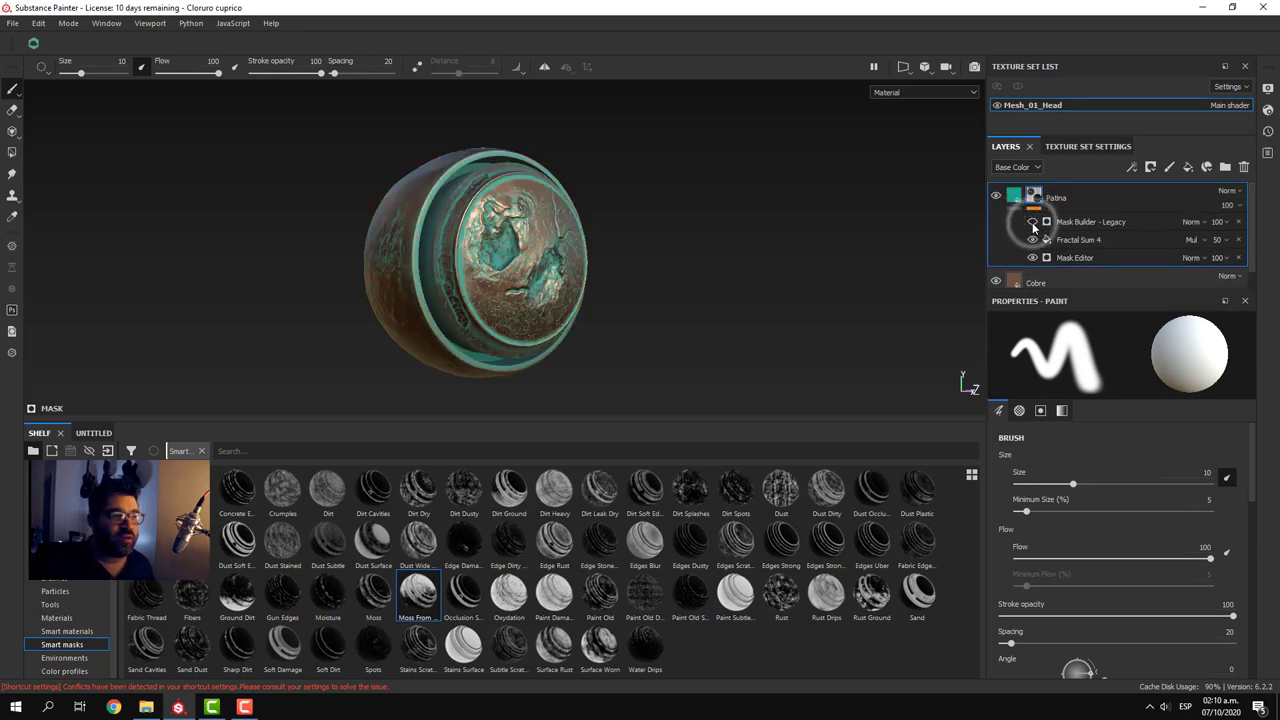
left_click(1033, 222)
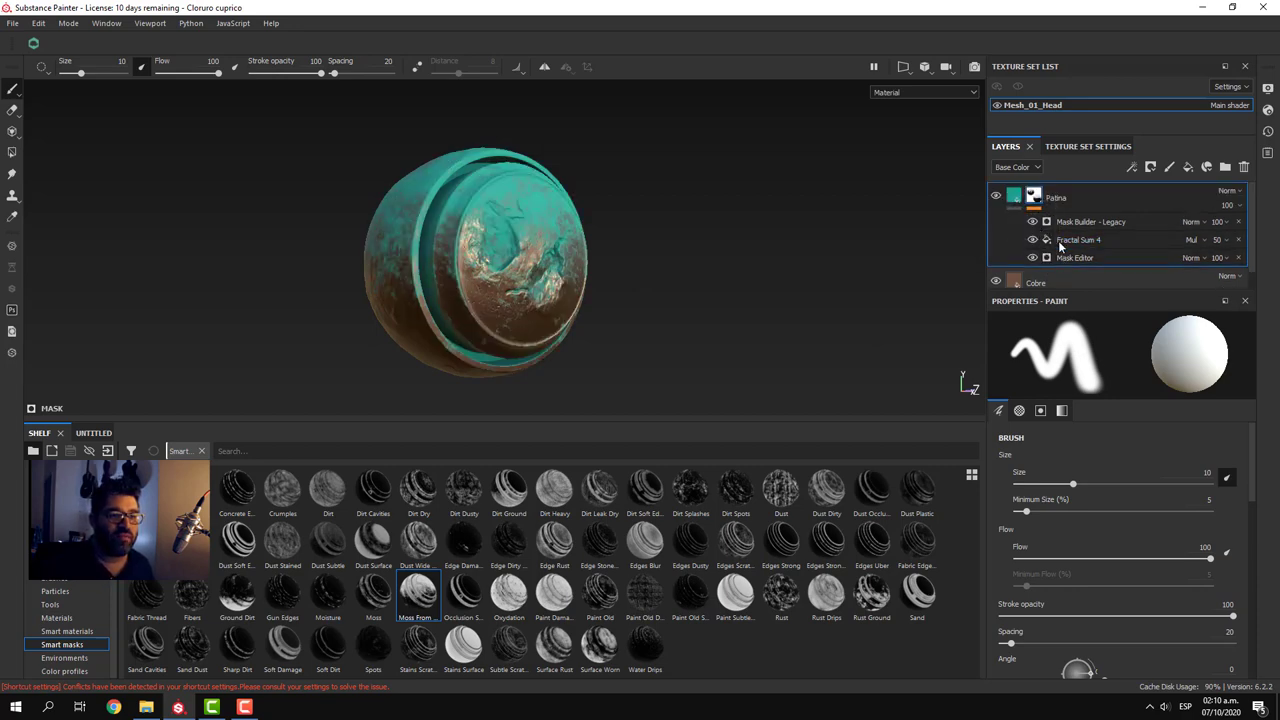
left_click(1033, 222)
left_click(1033, 222)
left_click(1033, 222)
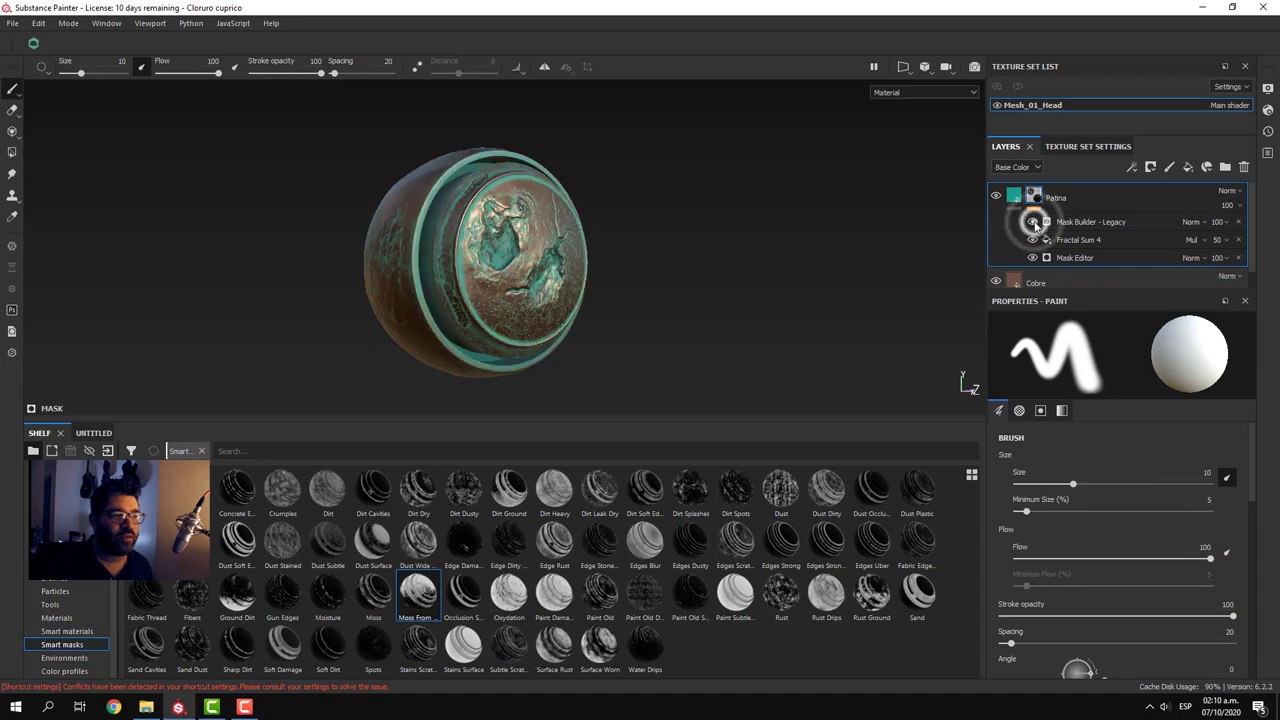
left_click(1033, 222)
left_click(1033, 222)
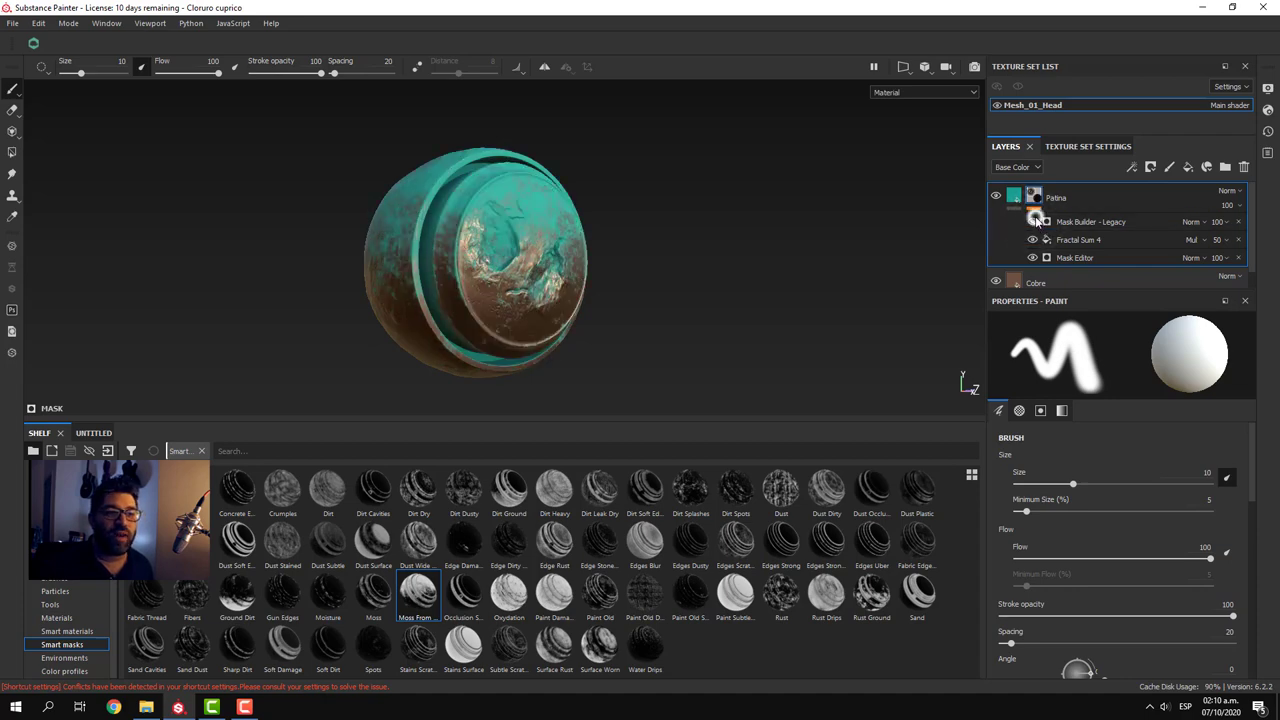
left_click(1063, 223)
left_click(1057, 229)
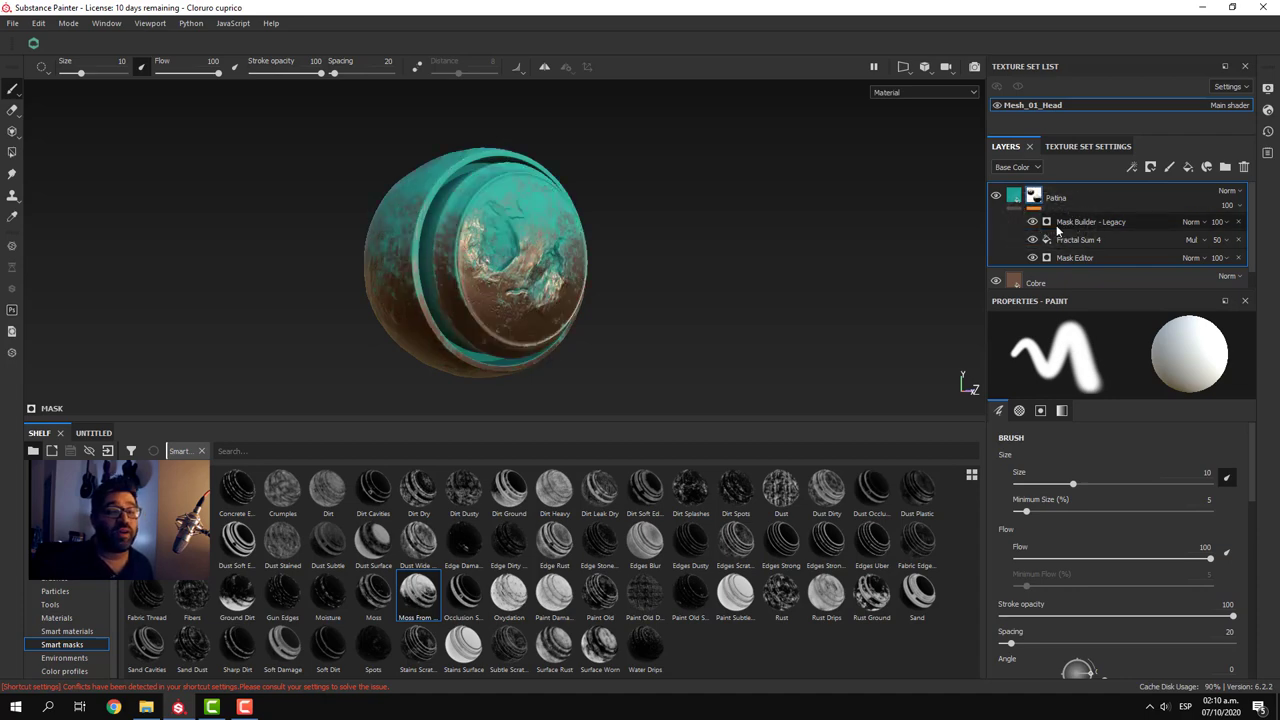
- Switch the Mask Builder - Legacy blend mode to Screen and review the sphere
left_click(1204, 223)
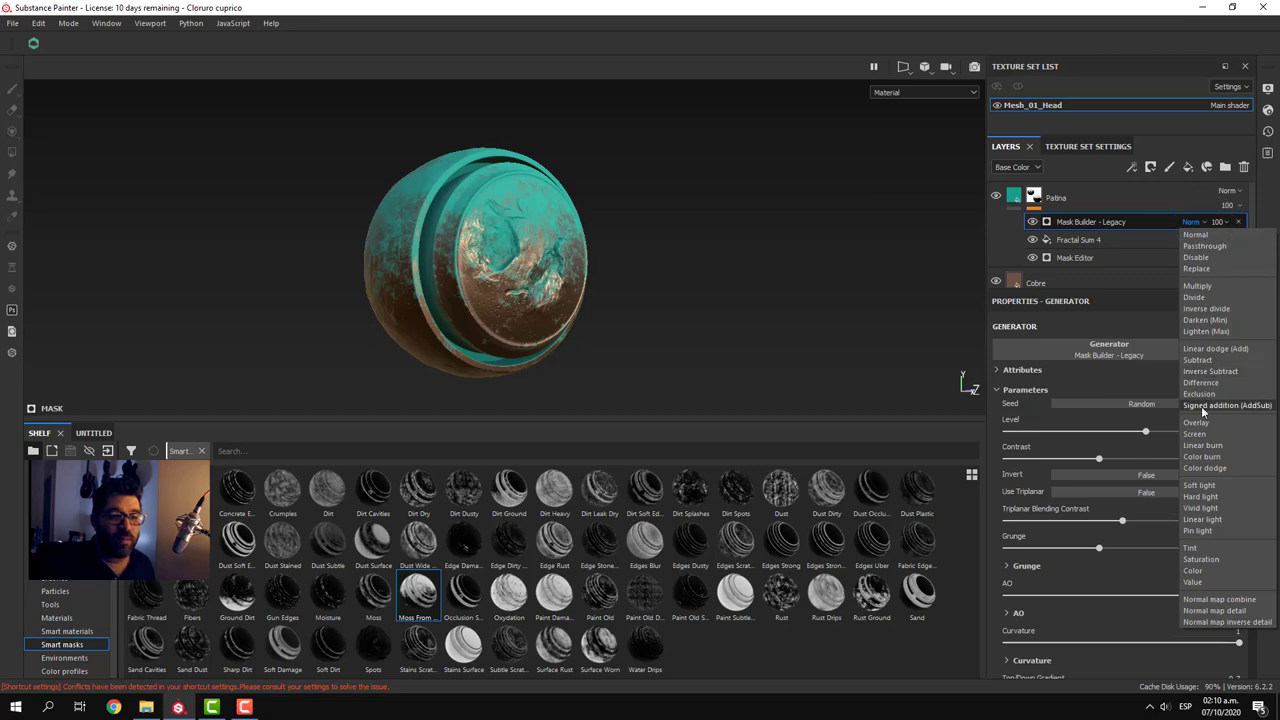
left_click(1215, 436)
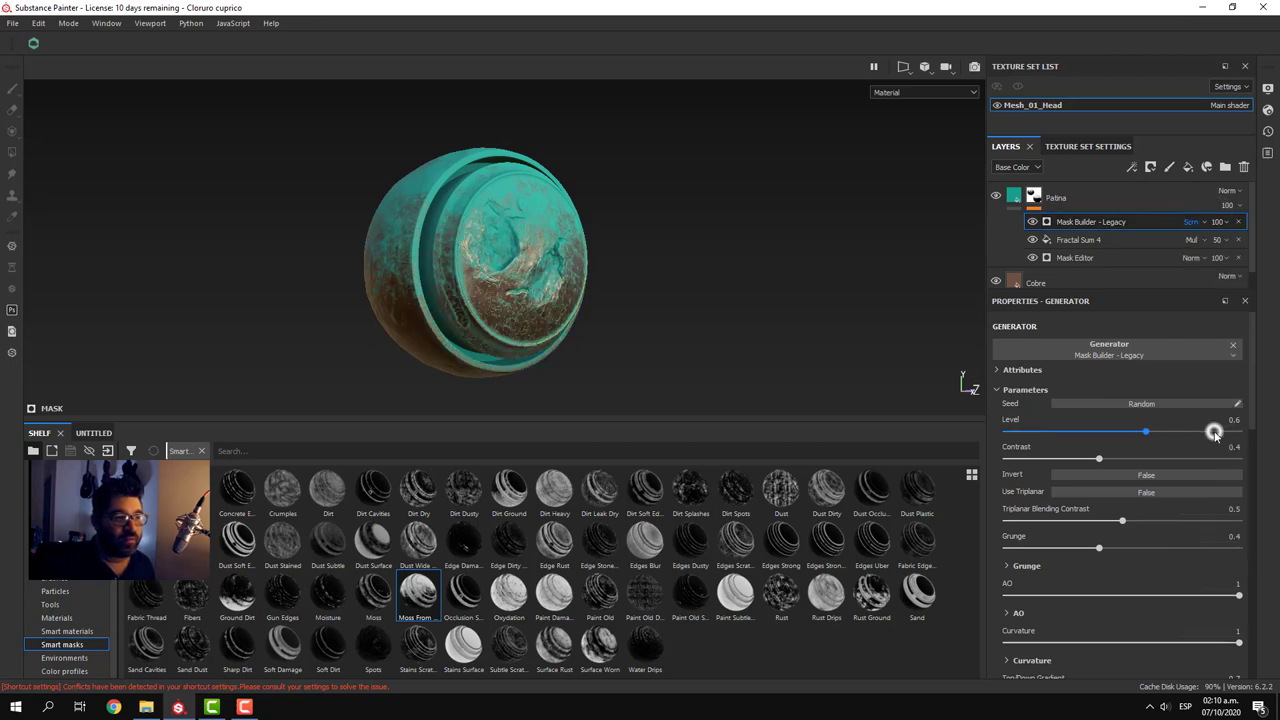
mouse_move(752, 354)
left_mouse_down("alt")
mouse_move(508, 335)
mouse_move(251, 349)
mouse_move(726, 337)
mouse_move(699, 337)
mouse_move(711, 363)
mouse_move(731, 337)
mouse_move(719, 337)
mouse_move(757, 380)
mouse_move(737, 360)
left_mouse_up("alt")
right_click_drag(737, 360, 691, 349, "alt")
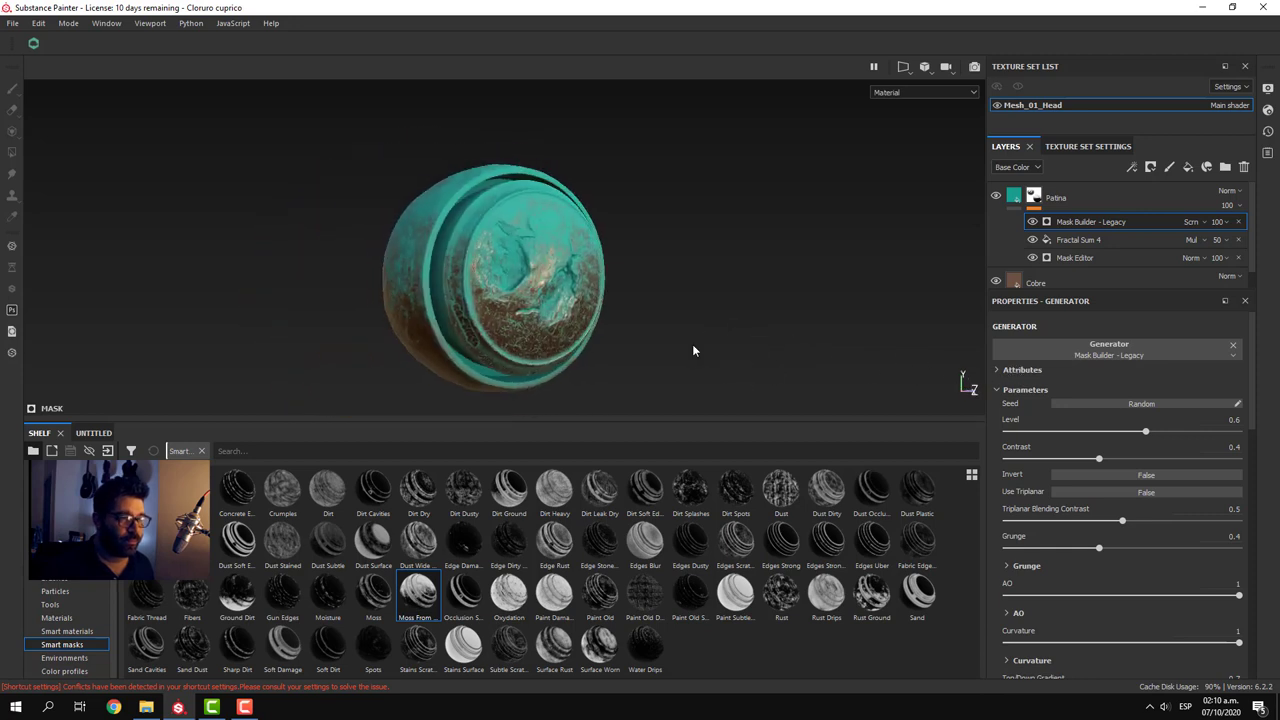
left_click_drag(691, 349, 689, 353, "alt")
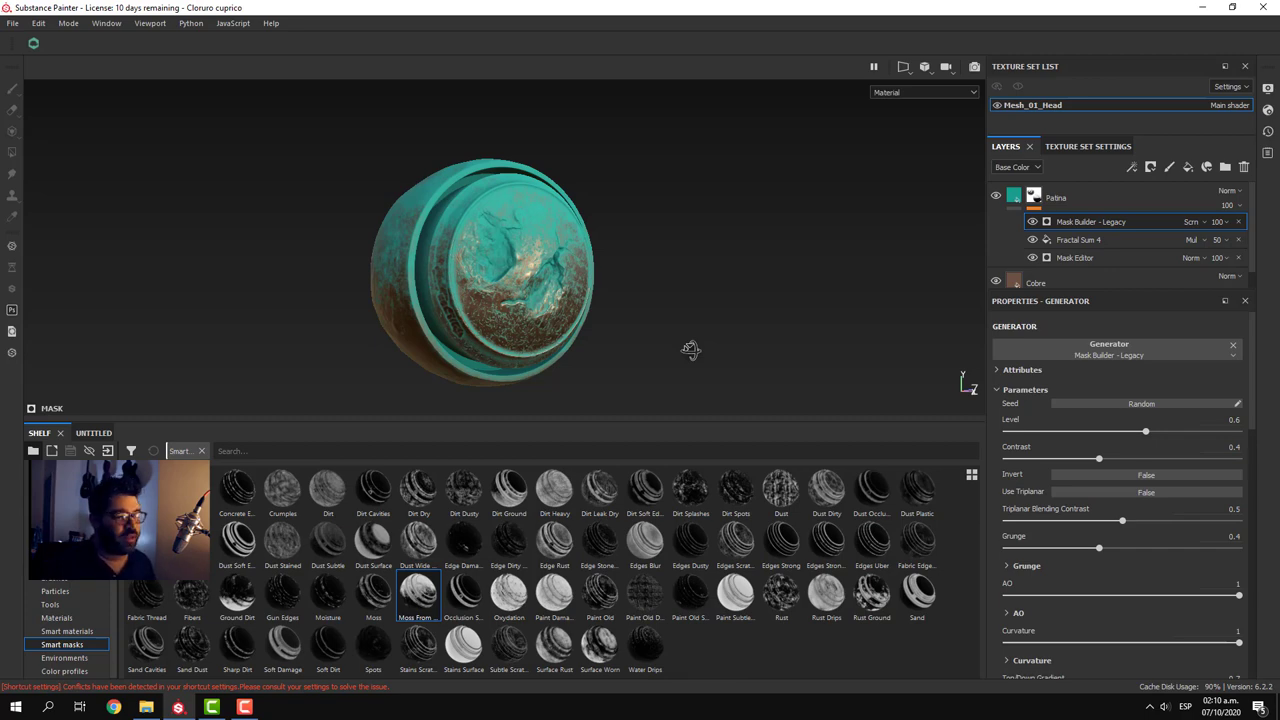
- Search the shelf for 'Leak' and drop Dirt Leak Dry into the Patina mask stack, then inspect
left_click(230, 455)
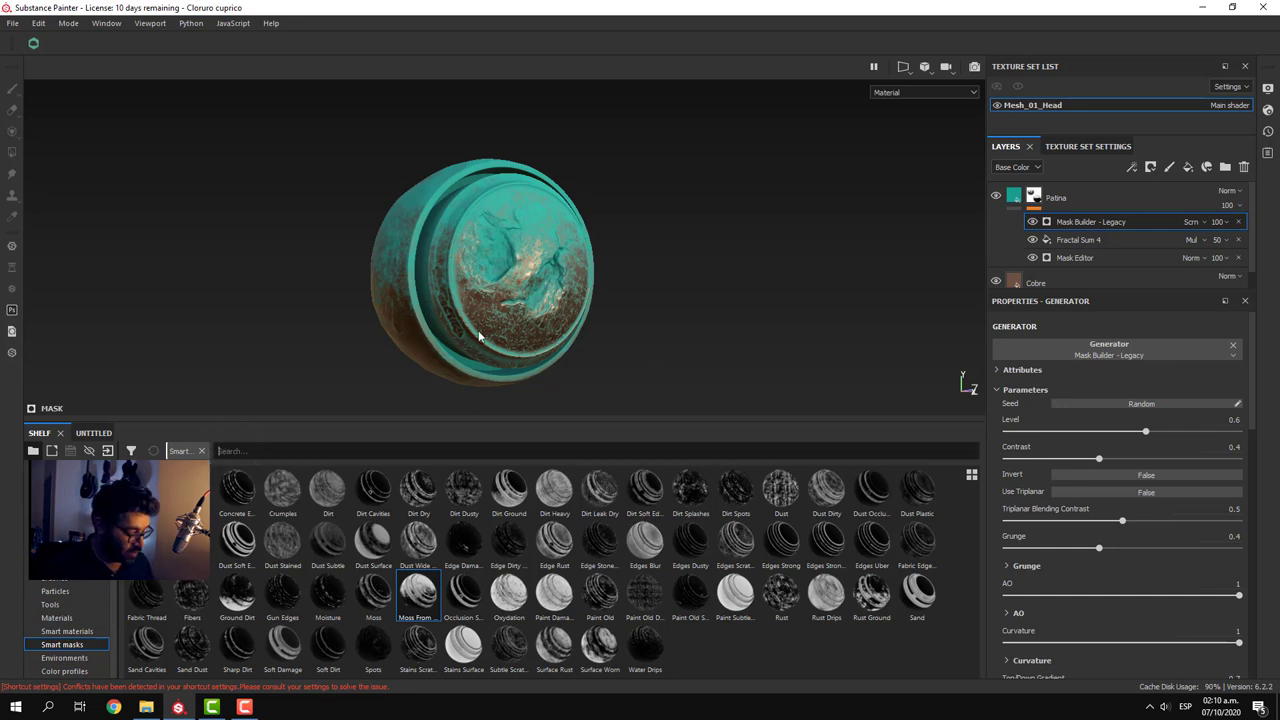
type("Lea")
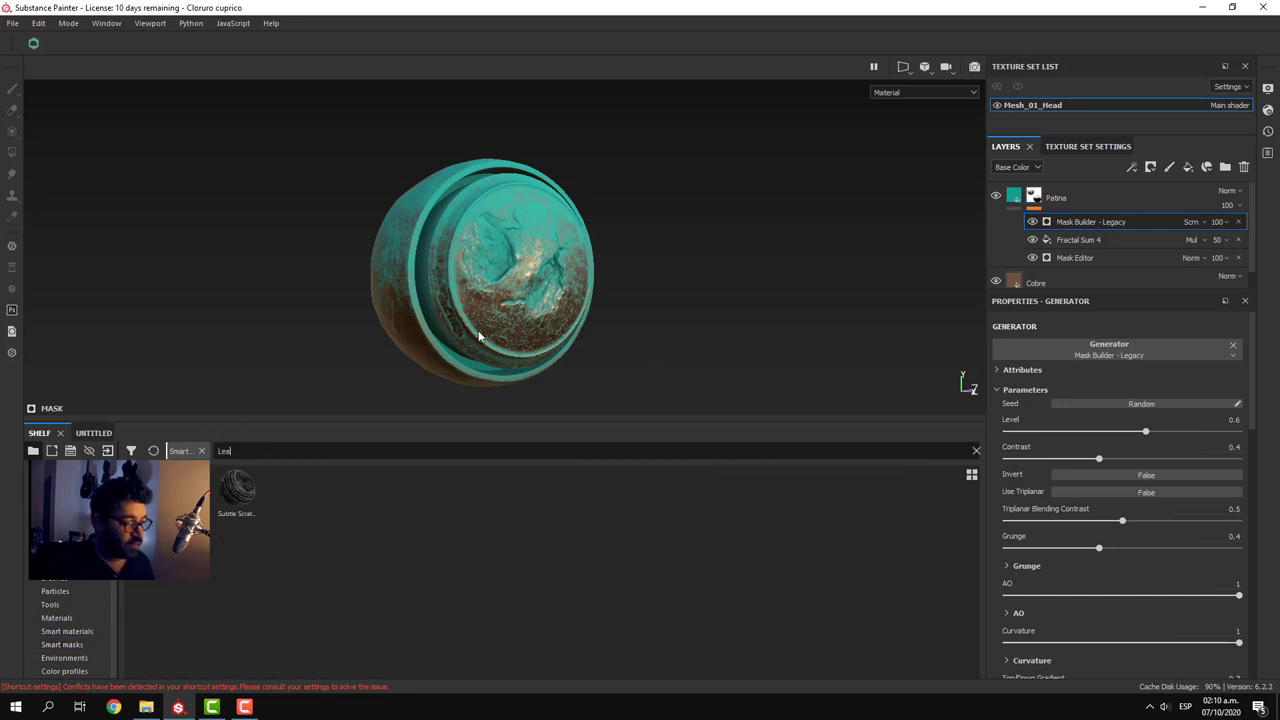
type("k")
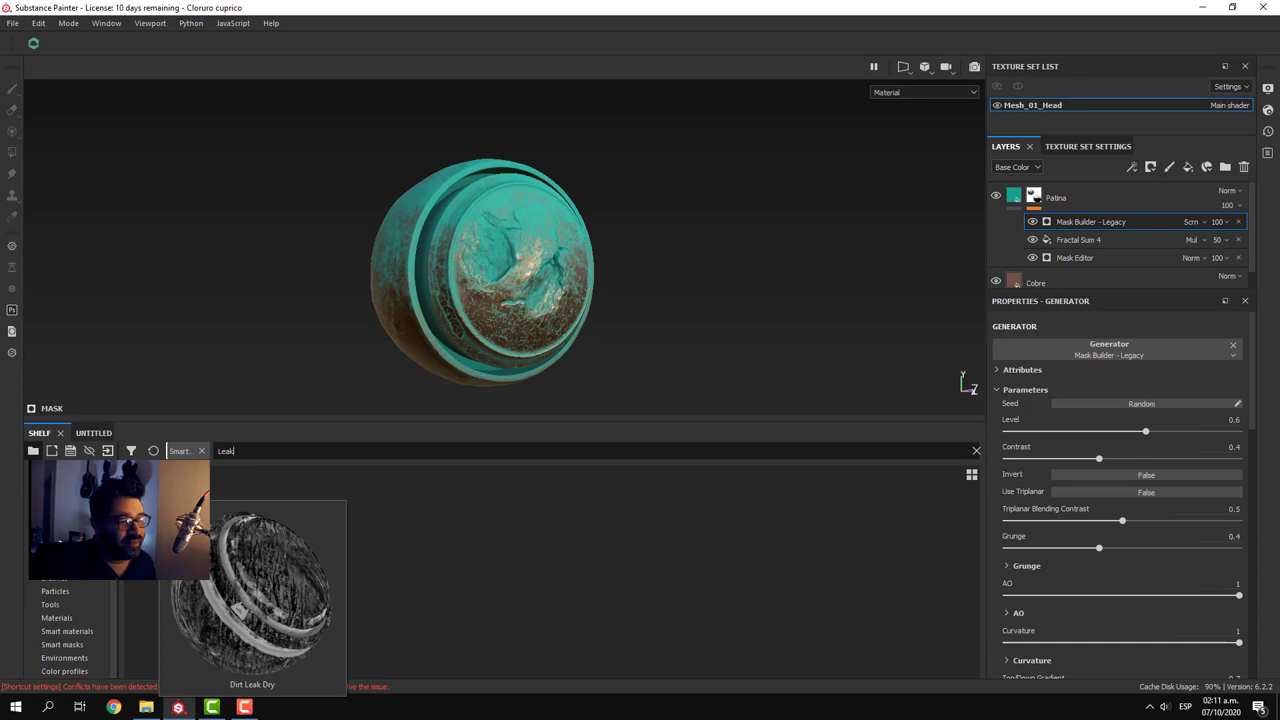
left_click_drag(252, 590, 1066, 203)
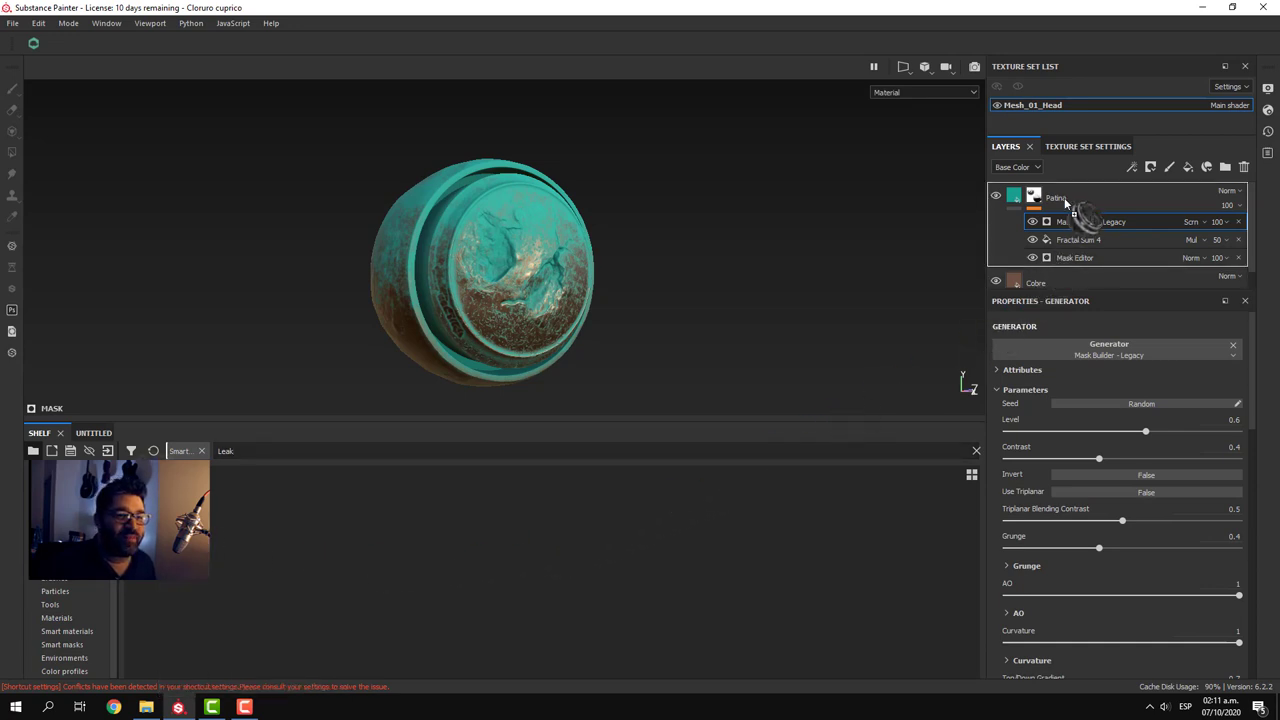
left_click_drag(1066, 203, 1066, 205)
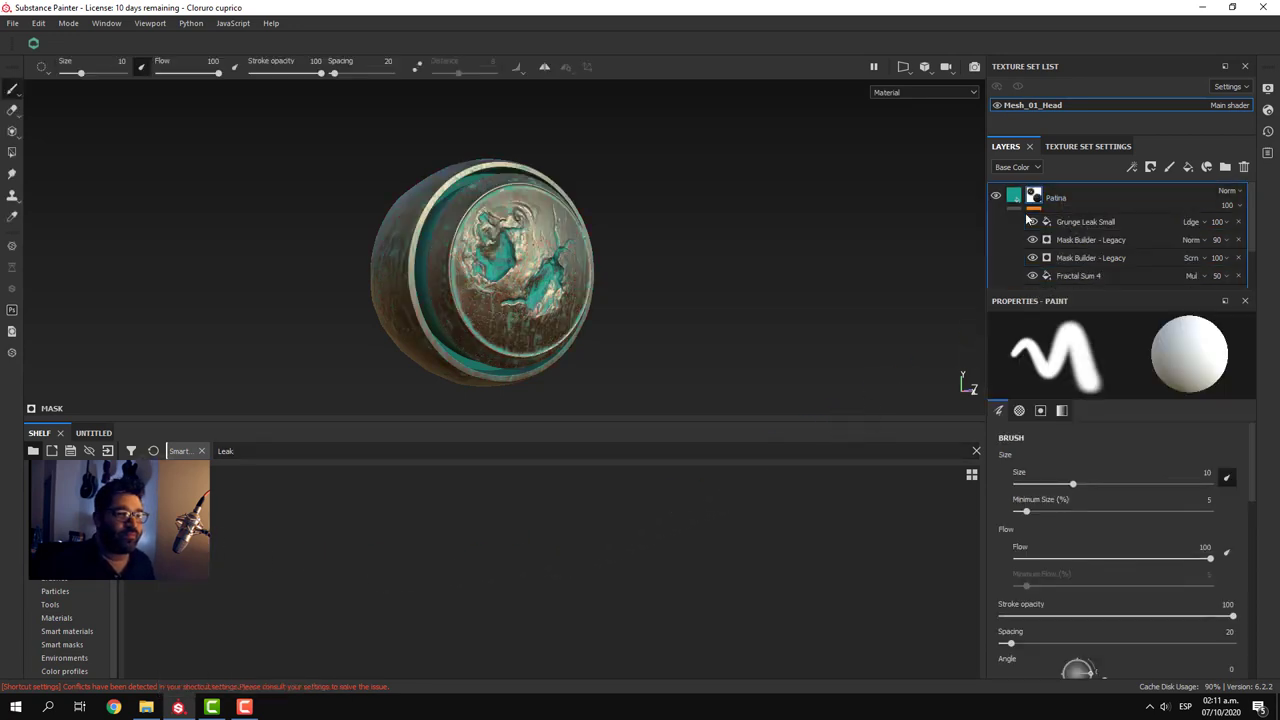
left_click_drag(960, 380, 946, 260, "alt")
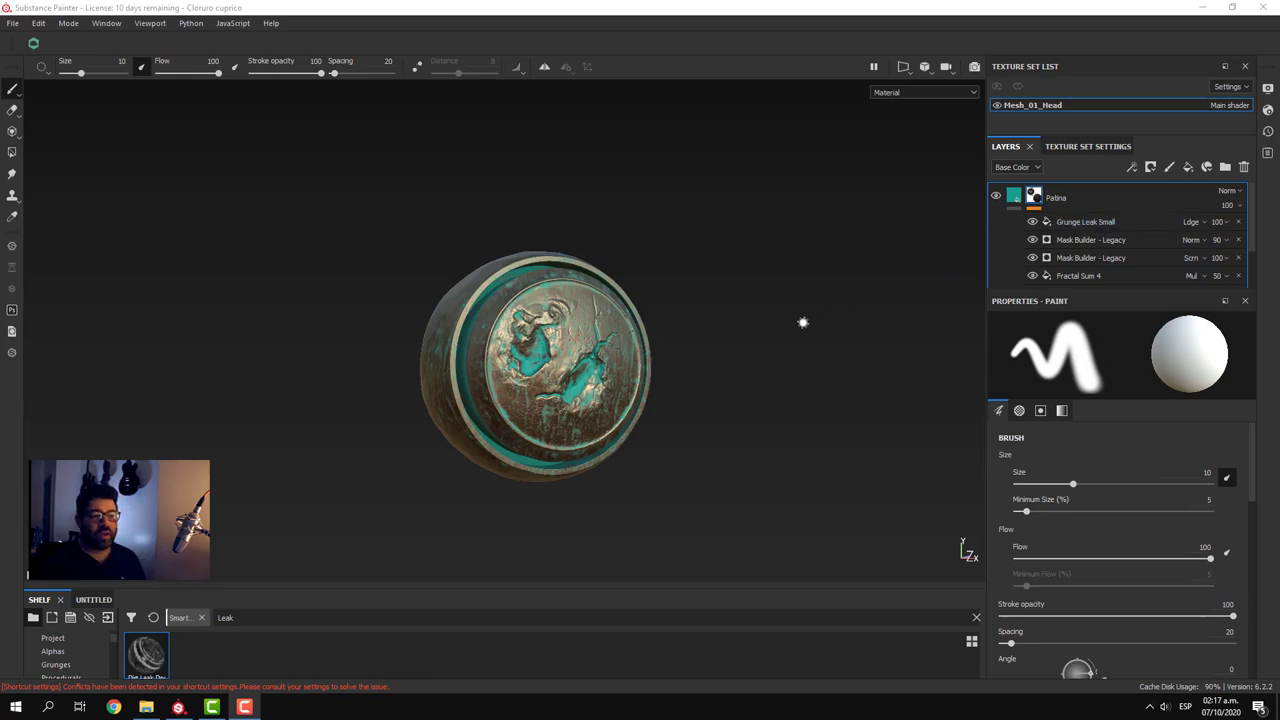
mouse_move(803, 320)
left_mouse_down("alt")
mouse_move(677, 386)
mouse_move(771, 403)
mouse_move(486, 414)
mouse_move(843, 408)
mouse_move(699, 414)
mouse_move(817, 408)
left_mouse_up("alt")
scroll(677, 390, "up", 4)
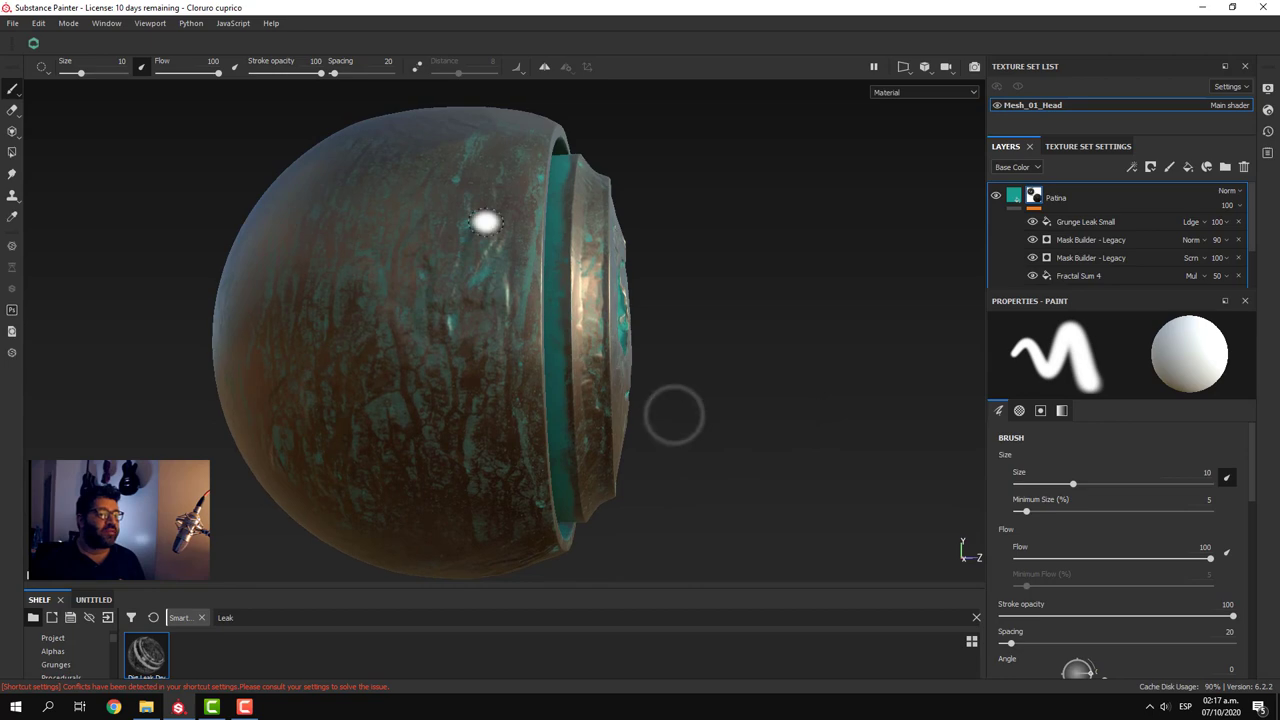
left_click_drag(484, 424, 751, 463, "alt")
scroll(575, 487, "down", 2)
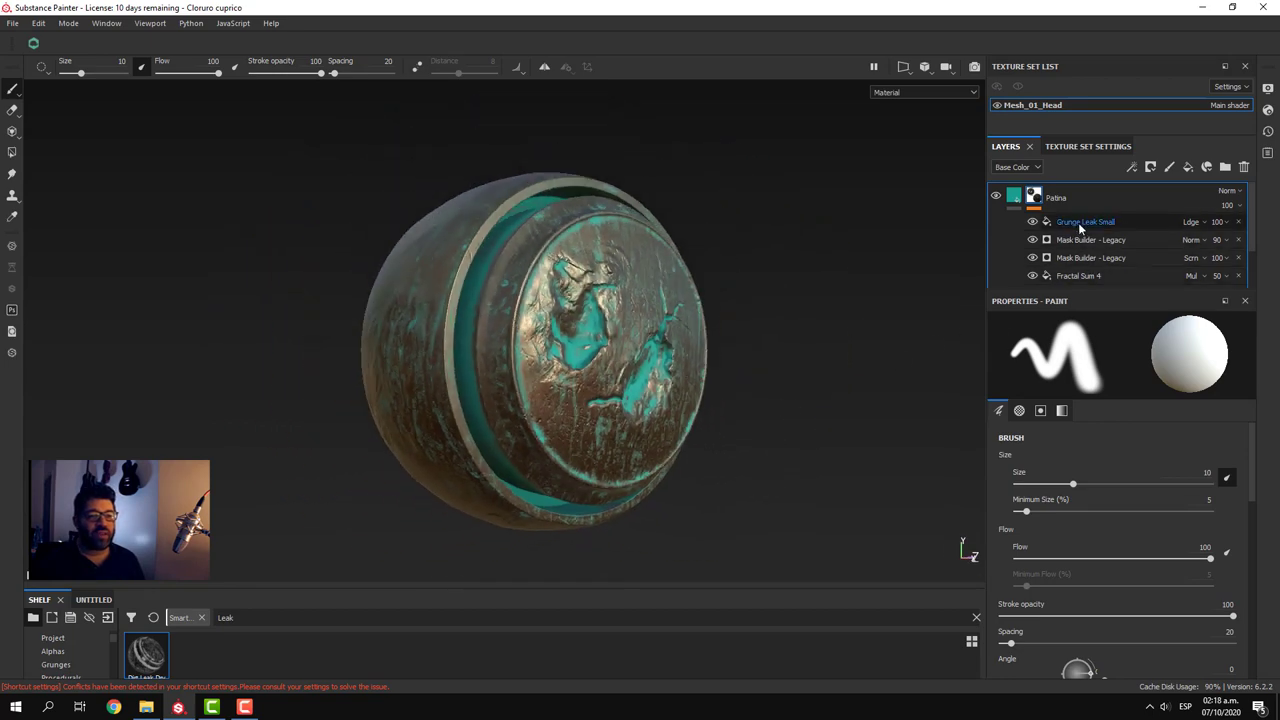
- Select the Grunge Leak Small fill and nudge its UV scale slider
left_click(1079, 224)
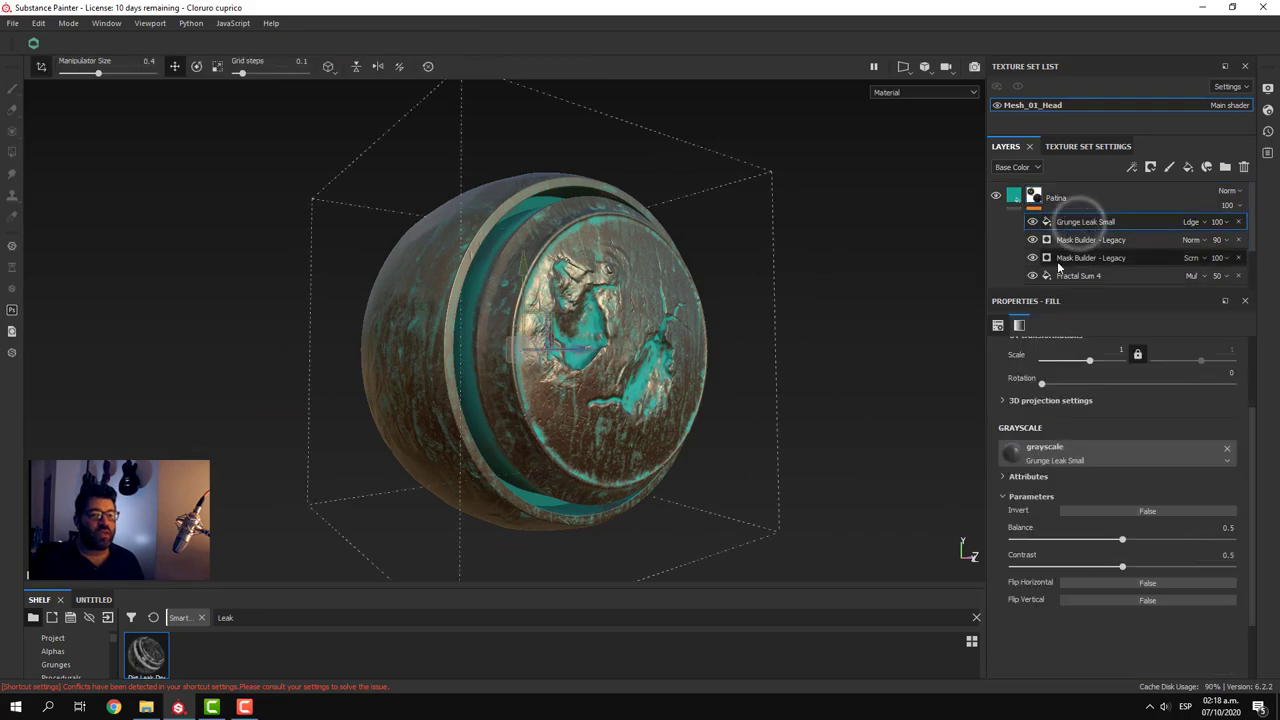
mouse_move(896, 349)
left_mouse_down("alt")
mouse_move(720, 355)
mouse_move(880, 358)
mouse_move(808, 363)
left_mouse_up("alt")
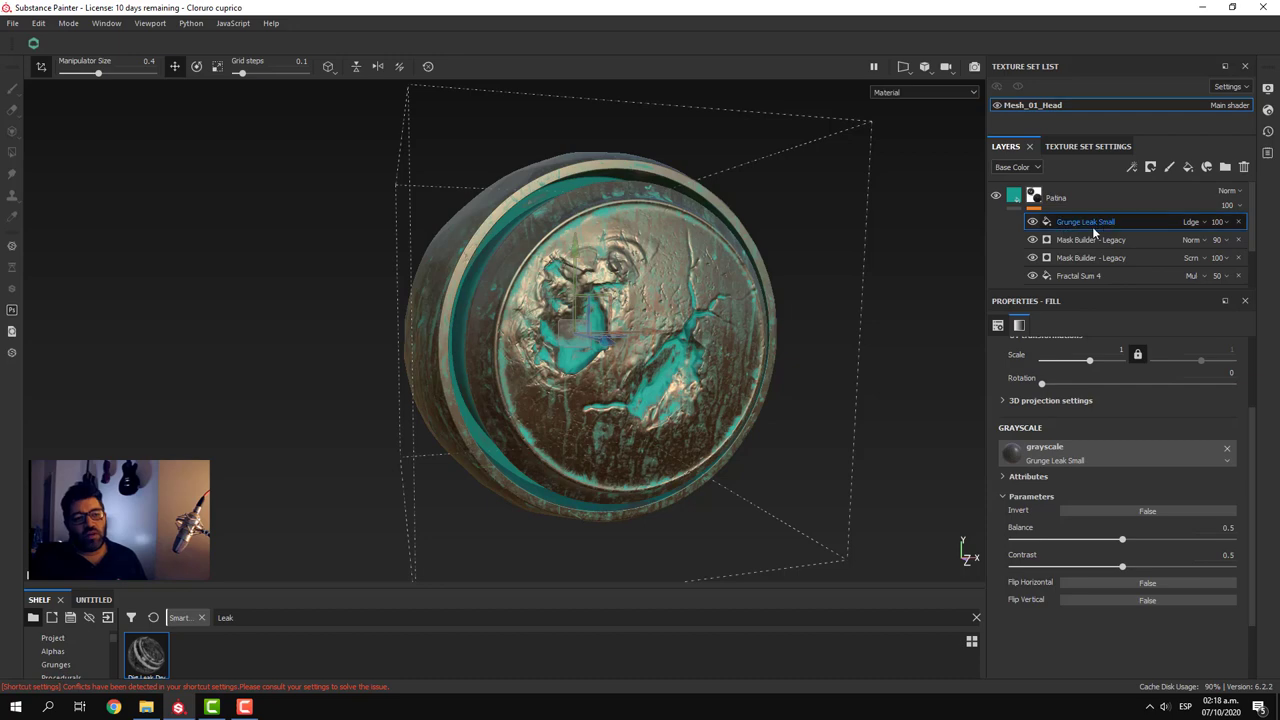
mouse_move(766, 366)
left_mouse_down("alt")
mouse_move(777, 348)
mouse_move(762, 372)
left_mouse_up("alt")
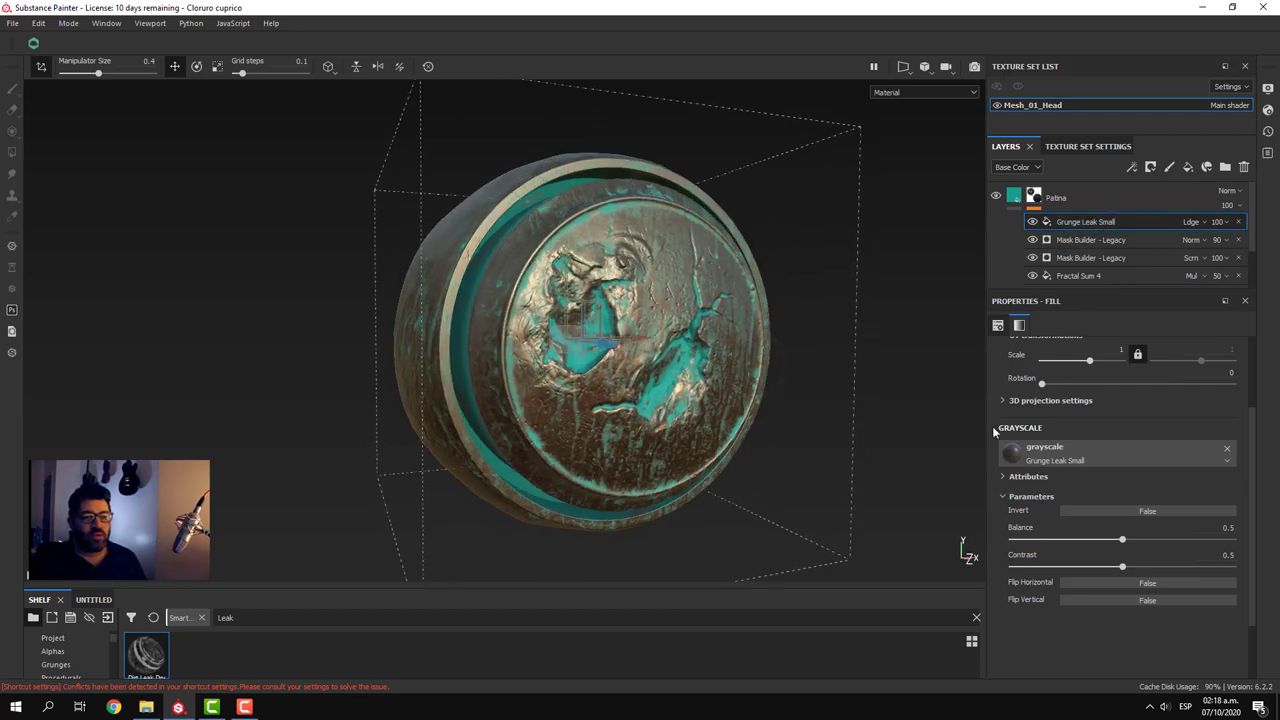
scroll(1035, 403, "up", 3)
scroll(1035, 403, "up", 1)
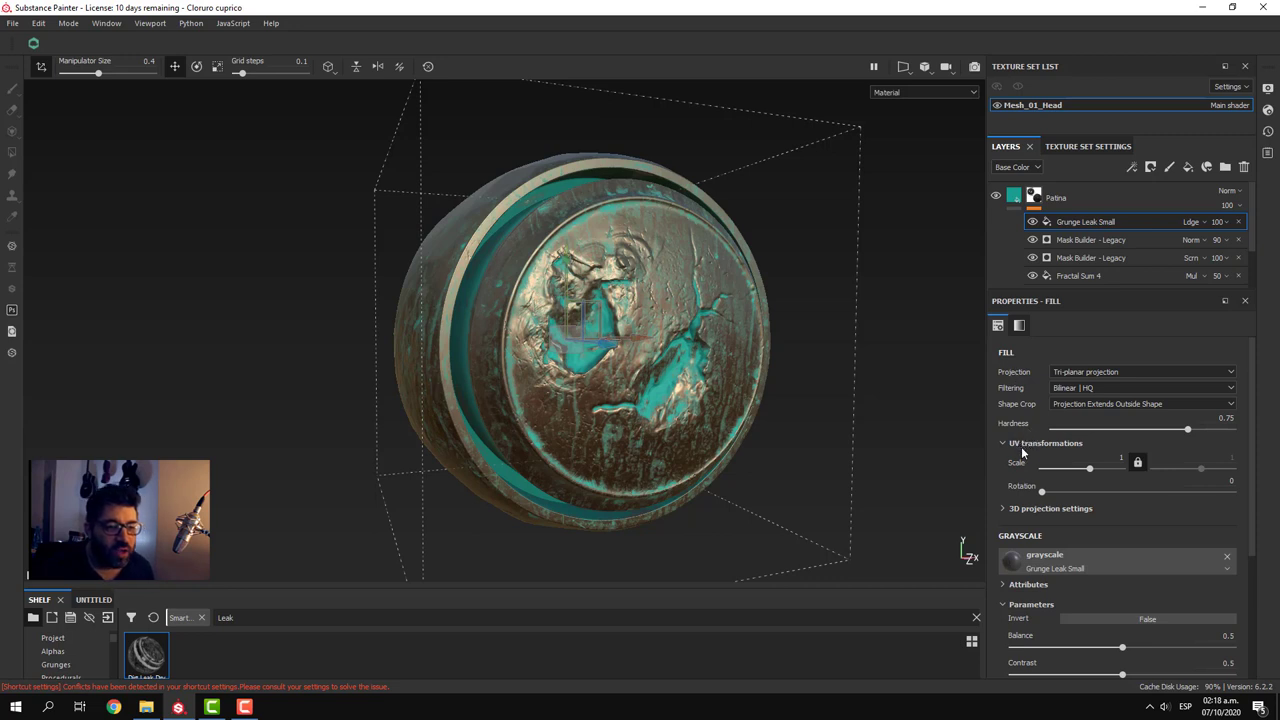
left_click_drag(1089, 468, 1091, 472)
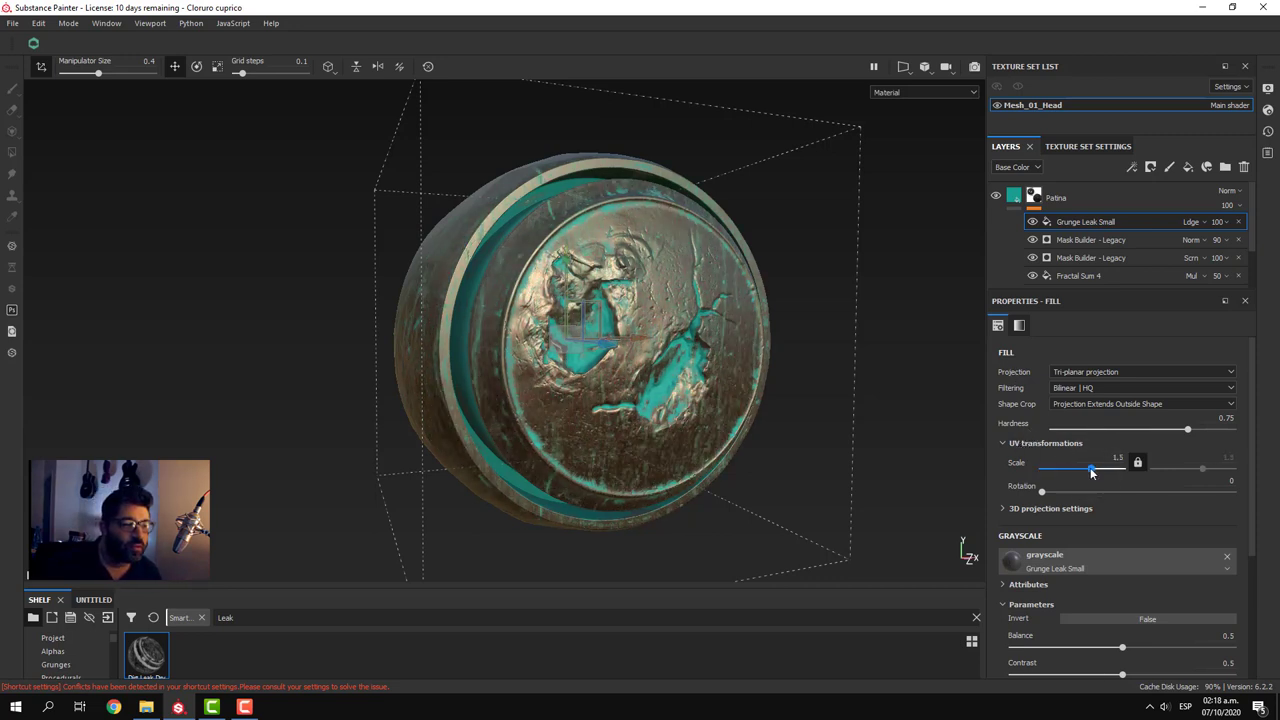
scroll(833, 466, "up", 3)
scroll(826, 466, "up", 2)
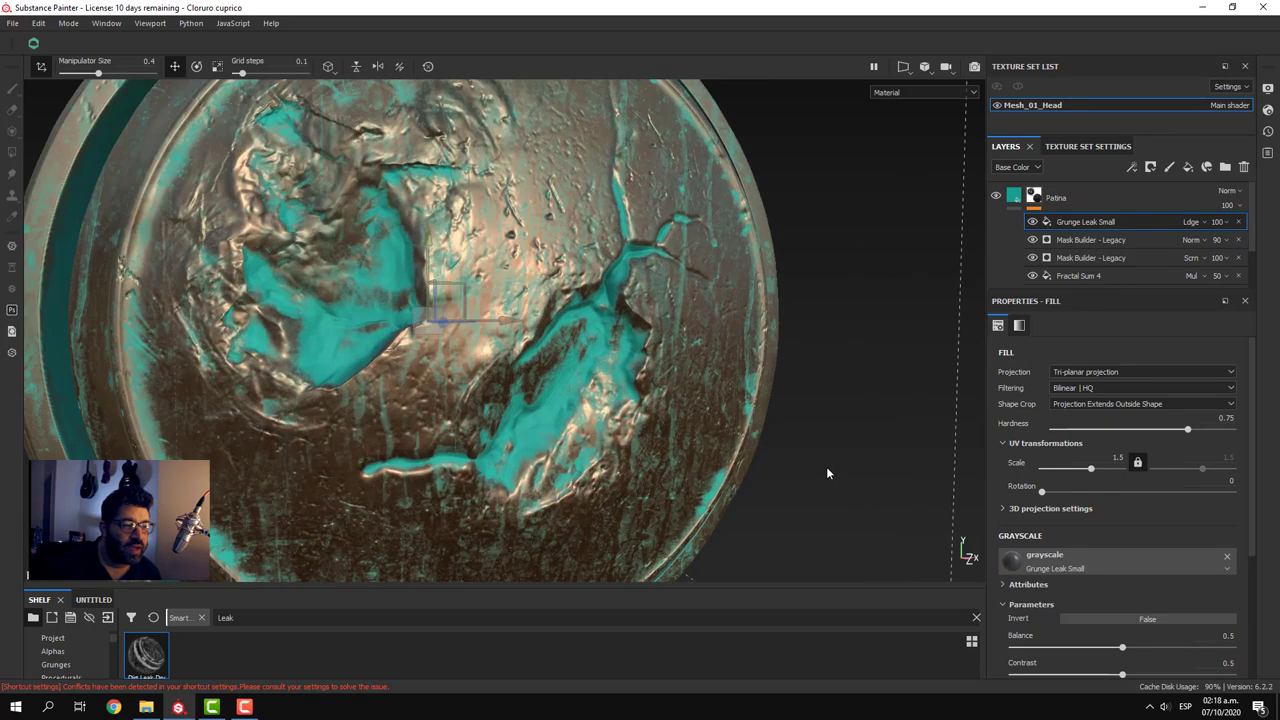
scroll(826, 466, "up", 2)
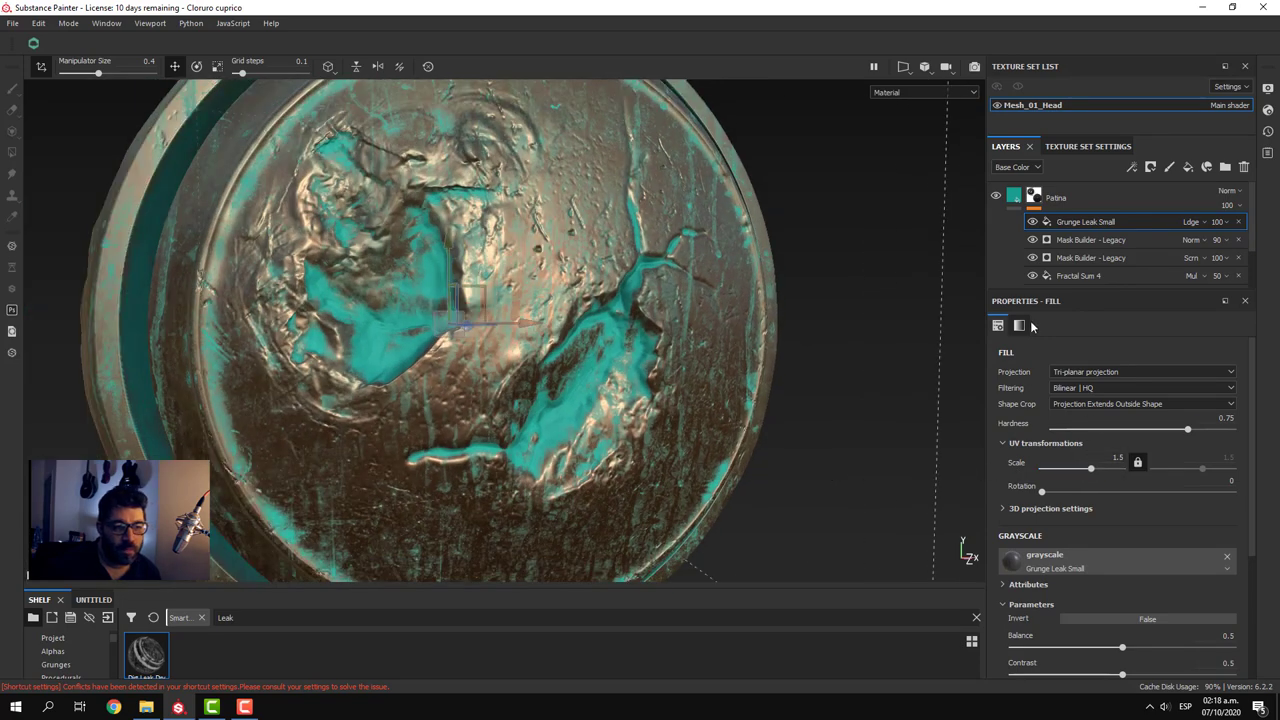
left_click(1088, 146)
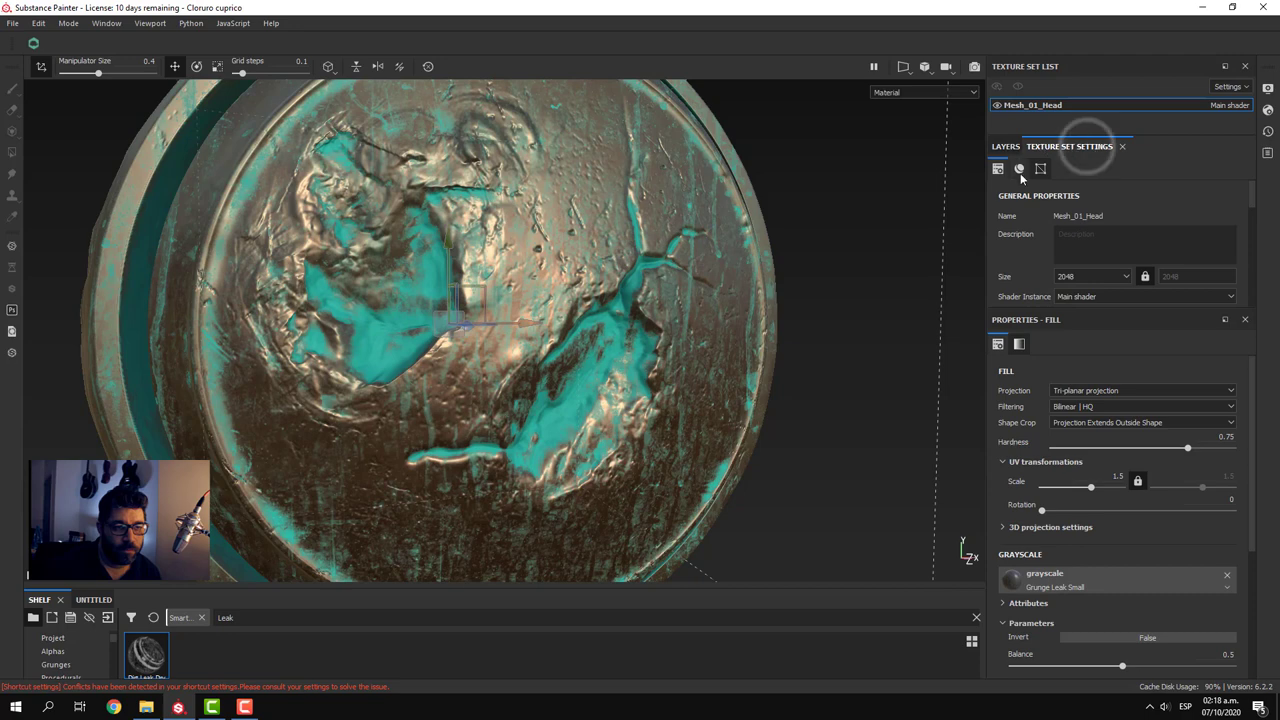
left_click(1005, 147)
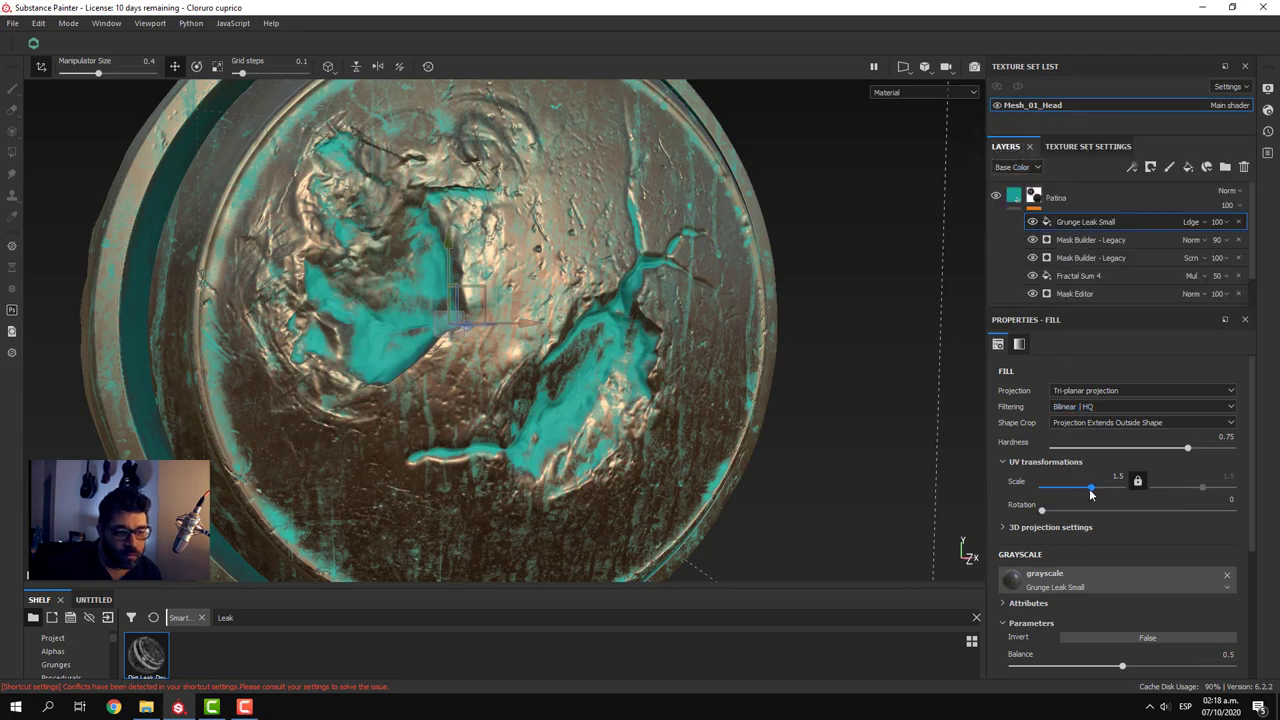
- Enter 2.25 as the Grunge Leak Small UV scale and inspect the finer streaks
left_click_drag(1090, 487, 1093, 494)
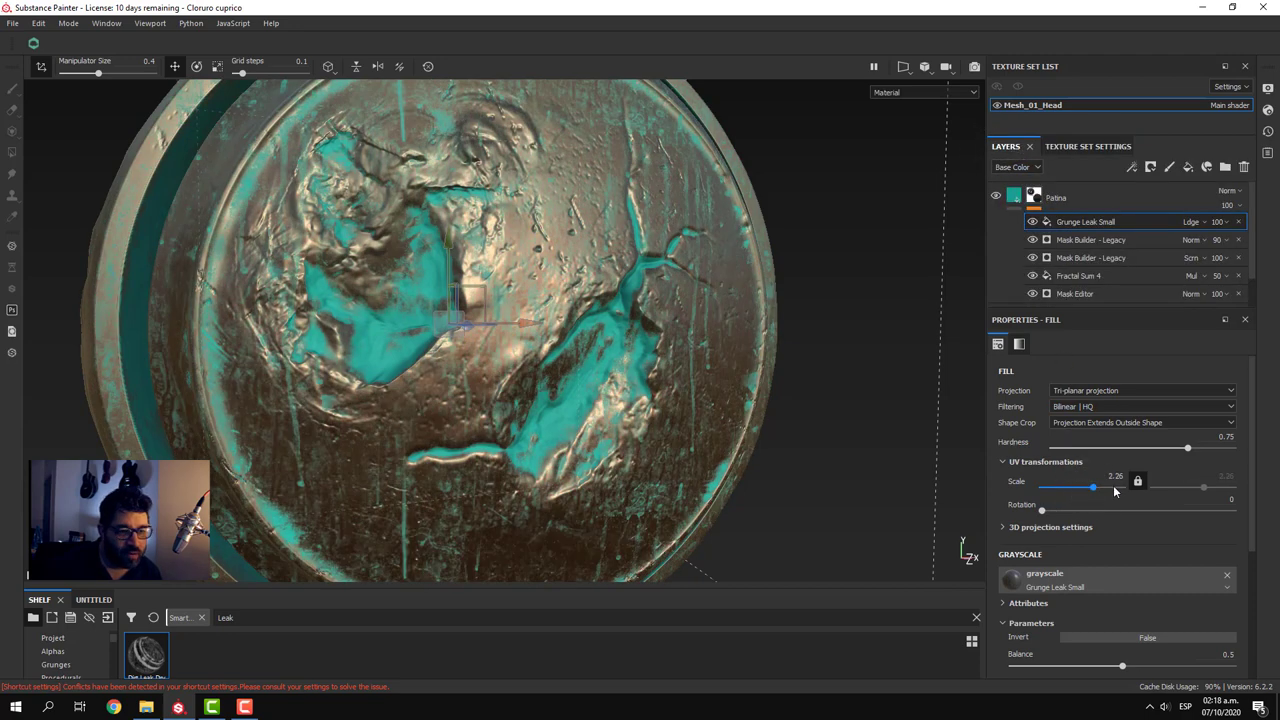
double_click(1115, 477)
type("2")
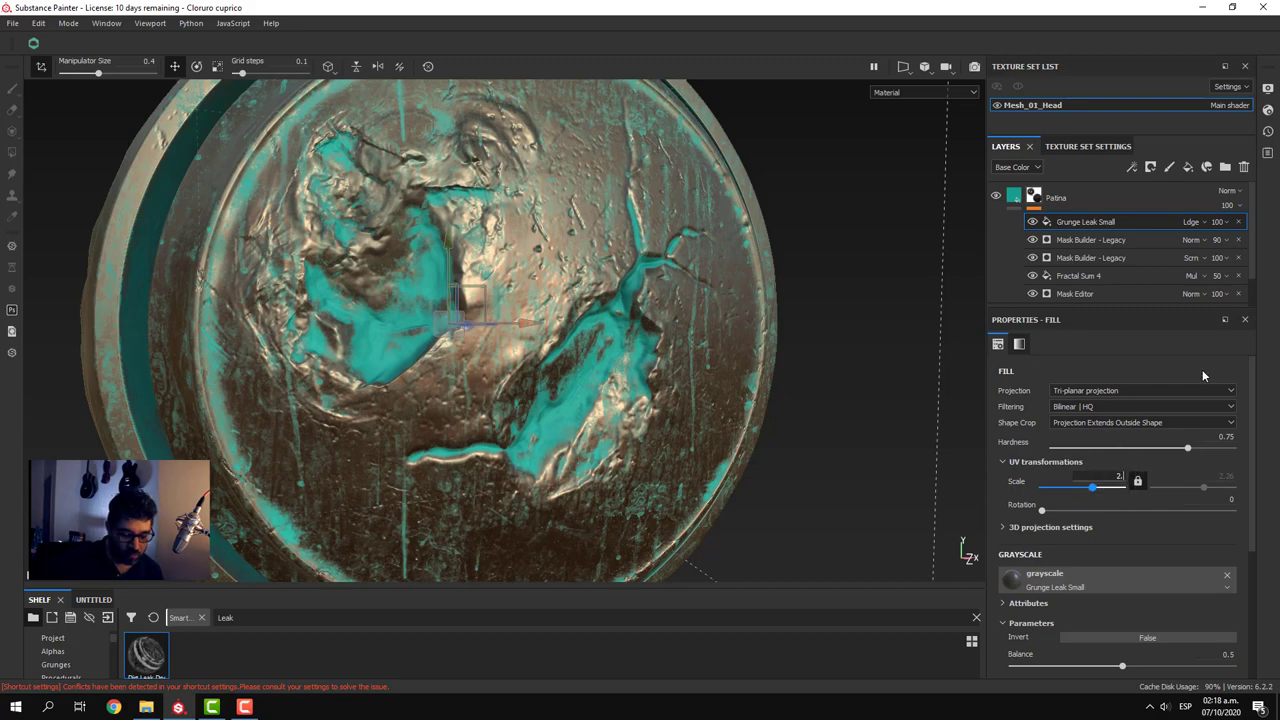
type(".25")
key("Return")
mouse_move(696, 288)
left_mouse_down("alt")
mouse_move(675, 330)
mouse_move(563, 439)
left_mouse_up("alt")
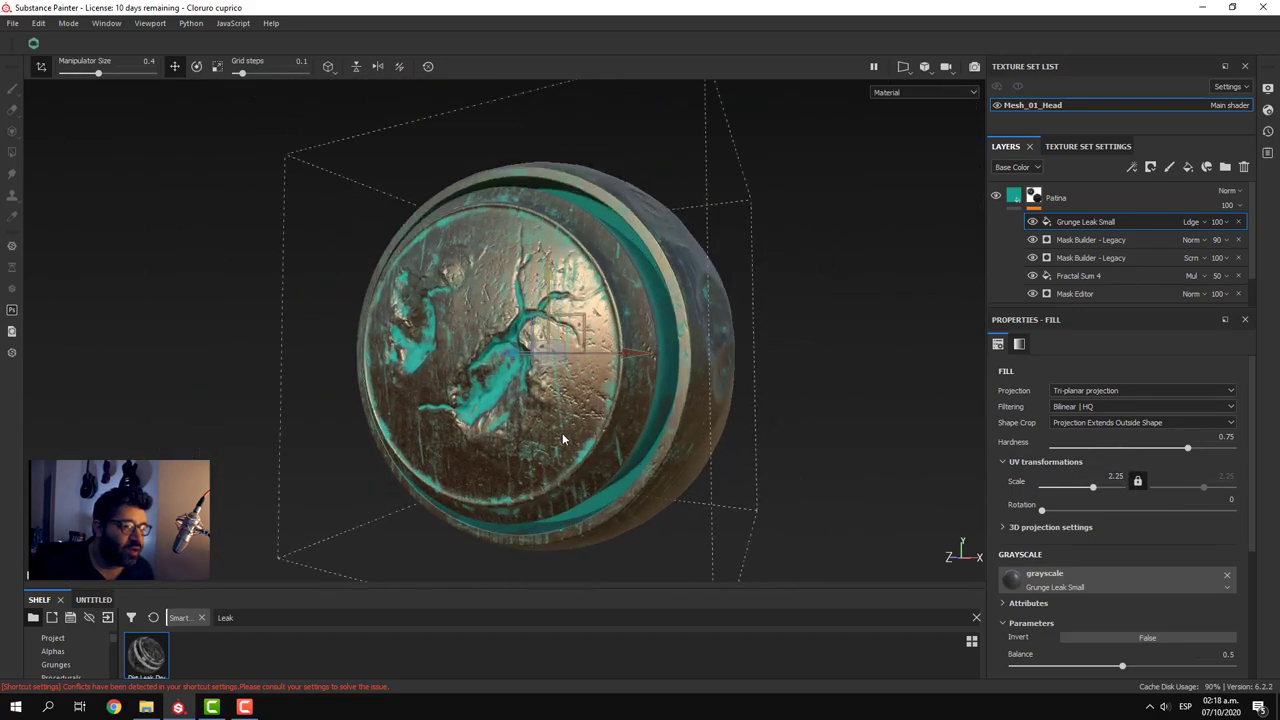
mouse_move(563, 439)
right_mouse_down("alt")
mouse_move(537, 170)
mouse_move(530, 408)
right_mouse_up("alt")
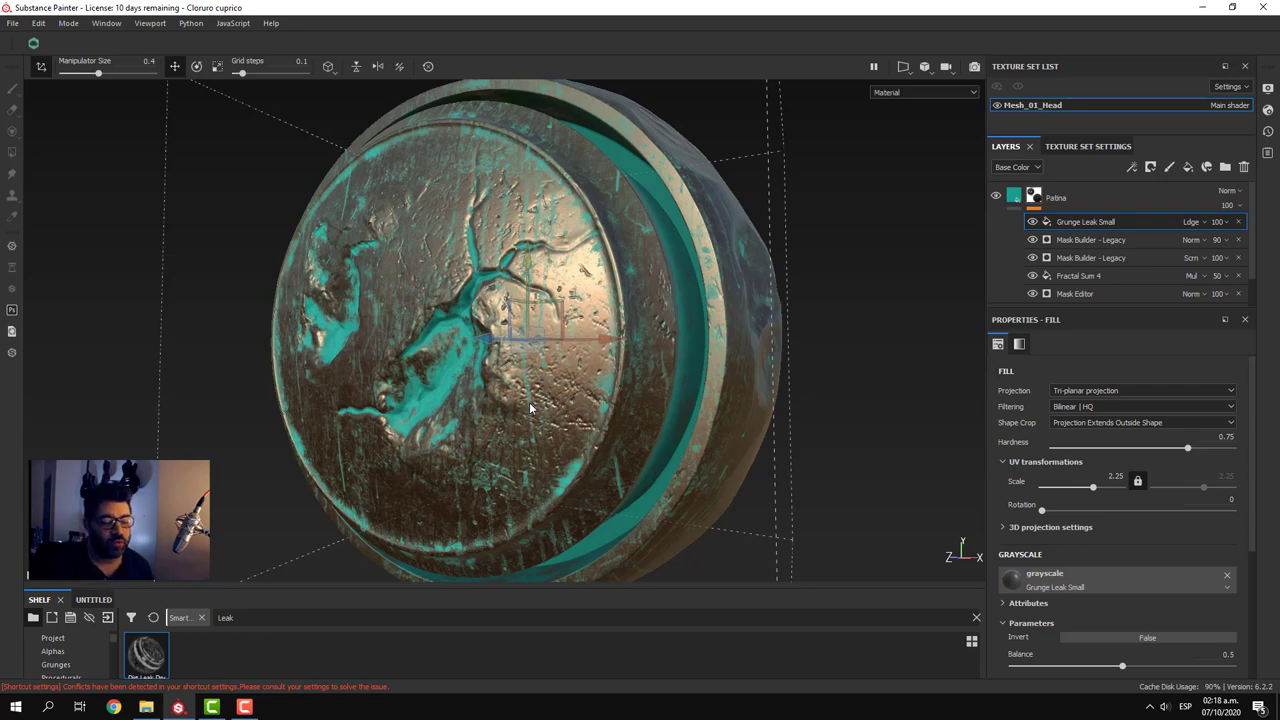
scroll(530, 408, "down", 3)
mouse_move(500, 405)
left_mouse_down("alt")
mouse_move(677, 397)
mouse_move(585, 433)
left_mouse_up("alt")
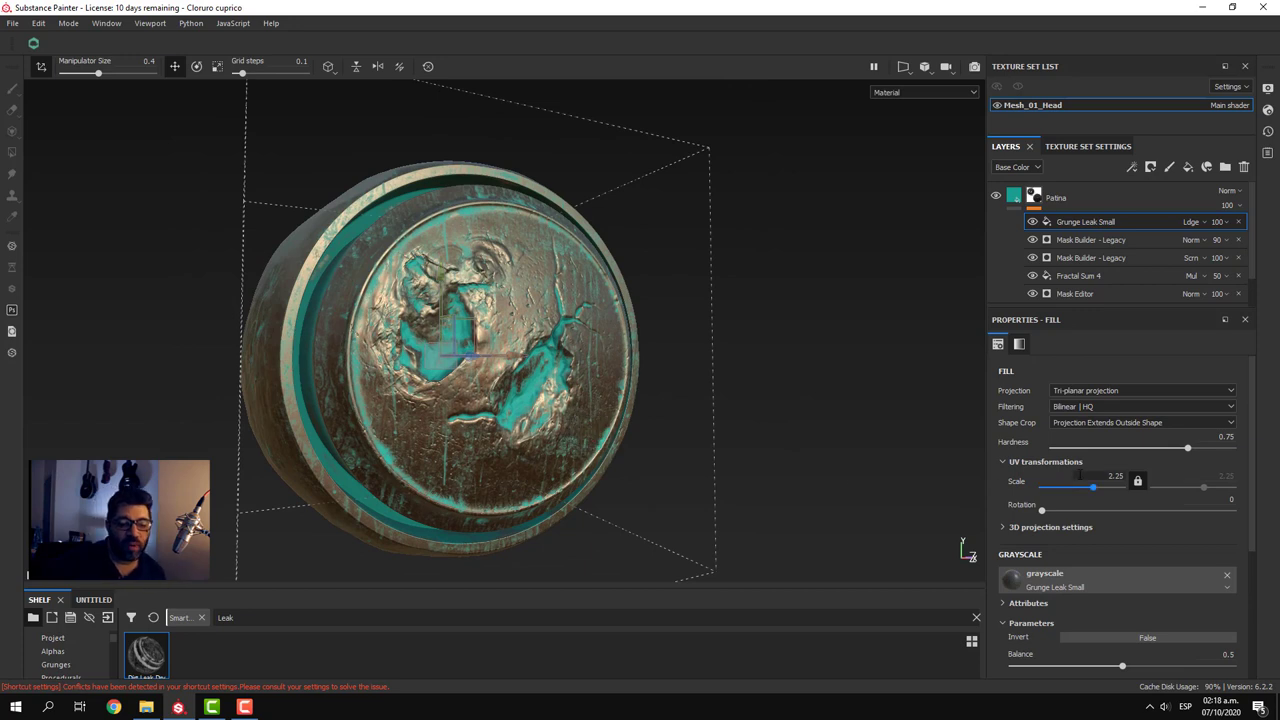
- Set Grunge Leak Small's balance to 0.59 and contrast to 0.71, then inspect the coin
scroll(1092, 527, "down", 2)
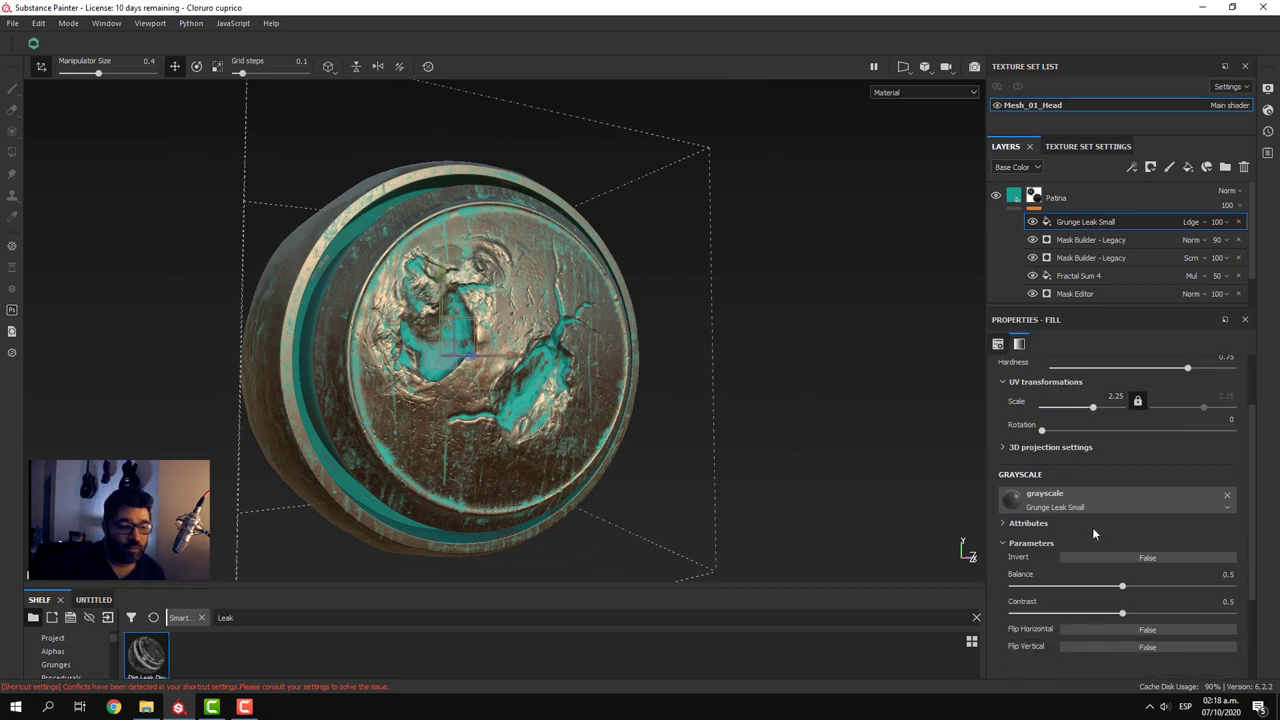
scroll(1092, 527, "down", 1)
scroll(1092, 527, "down", 1)
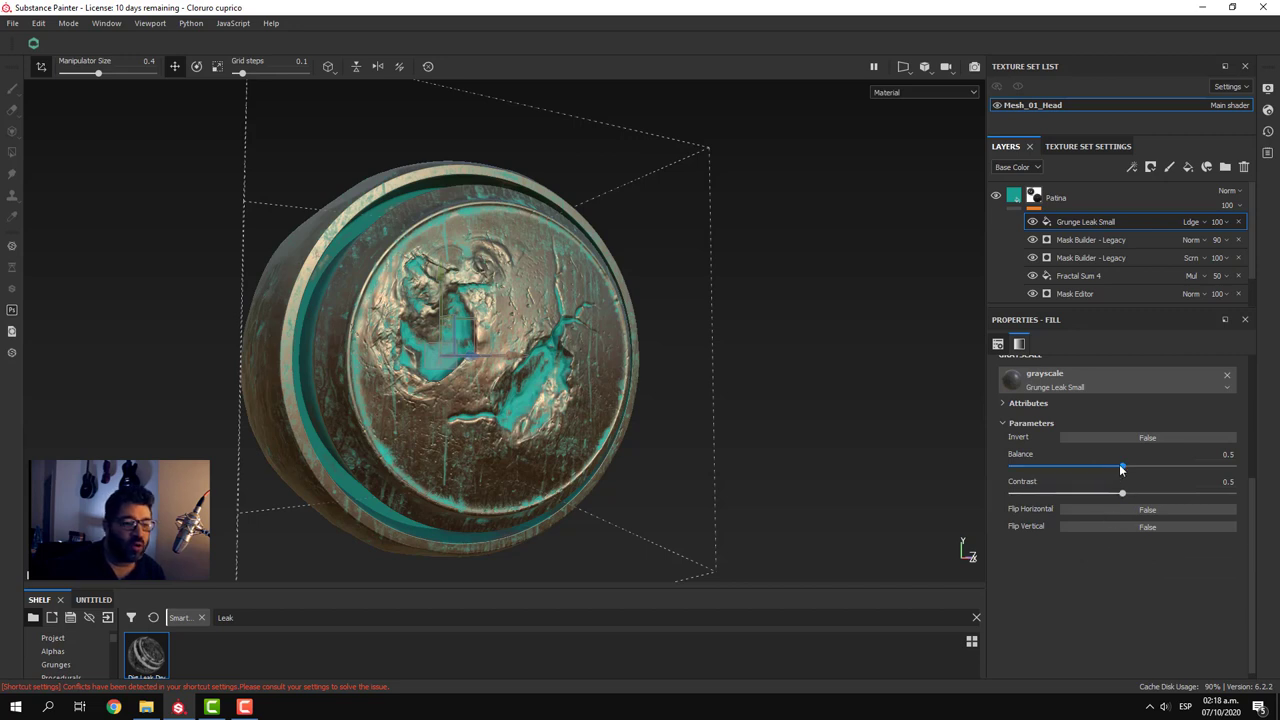
left_click_drag(1130, 467, 1168, 478)
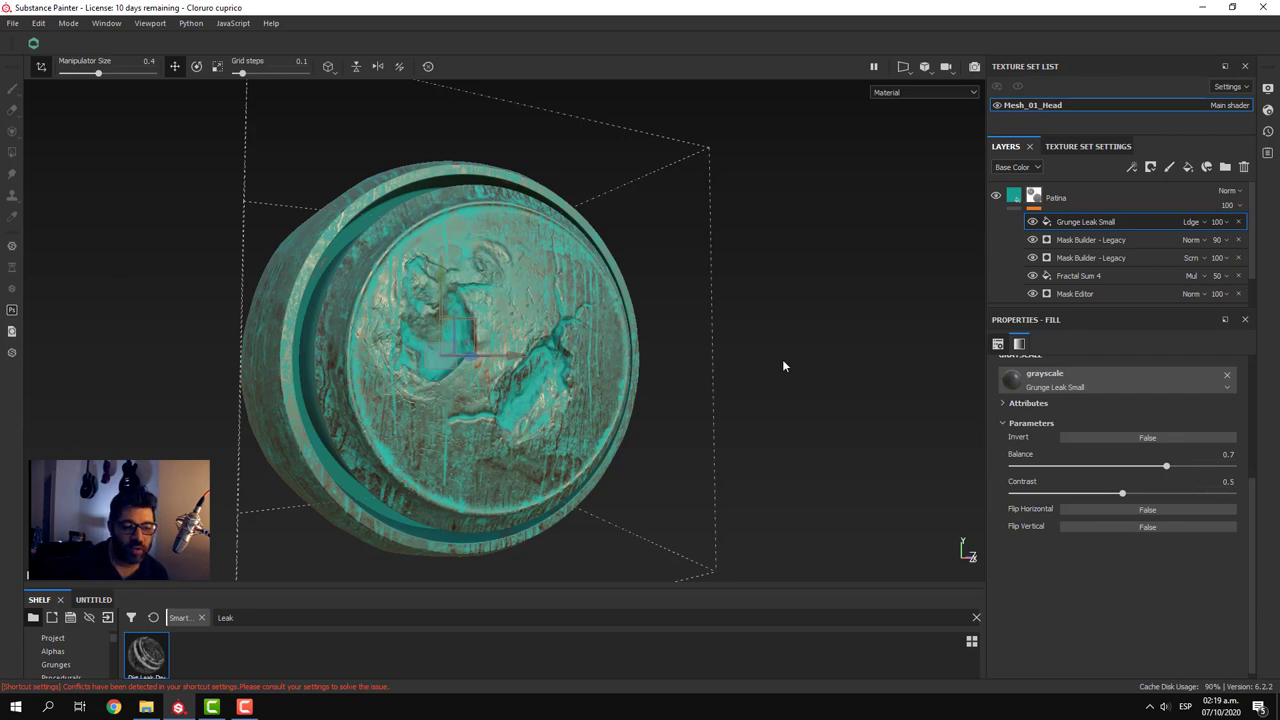
mouse_move(1162, 468)
left_mouse_down()
mouse_move(1142, 467)
mouse_move(1170, 498)
left_mouse_up()
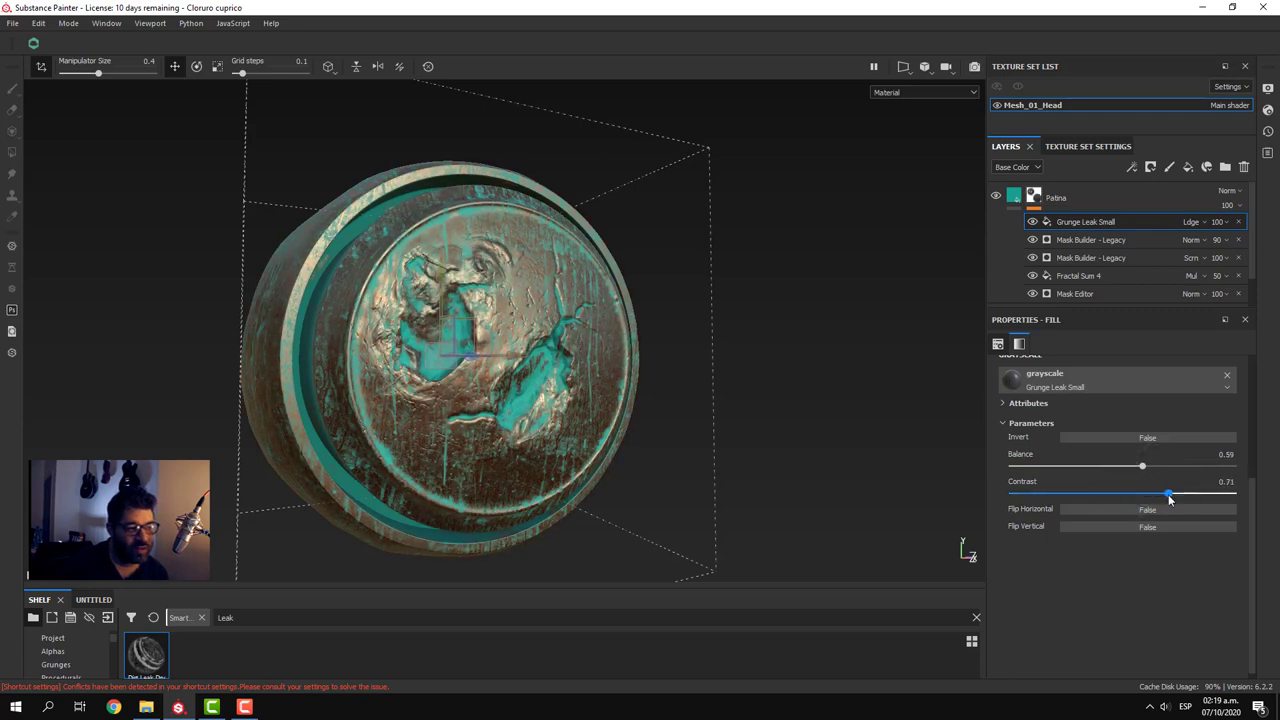
mouse_move(844, 374)
left_mouse_down("alt")
mouse_move(623, 400)
mouse_move(449, 471)
mouse_move(503, 423)
left_mouse_up("alt")
scroll(623, 400, "up", 5)
scroll(671, 416, "down", 2)
scroll(465, 465, "down", 3)
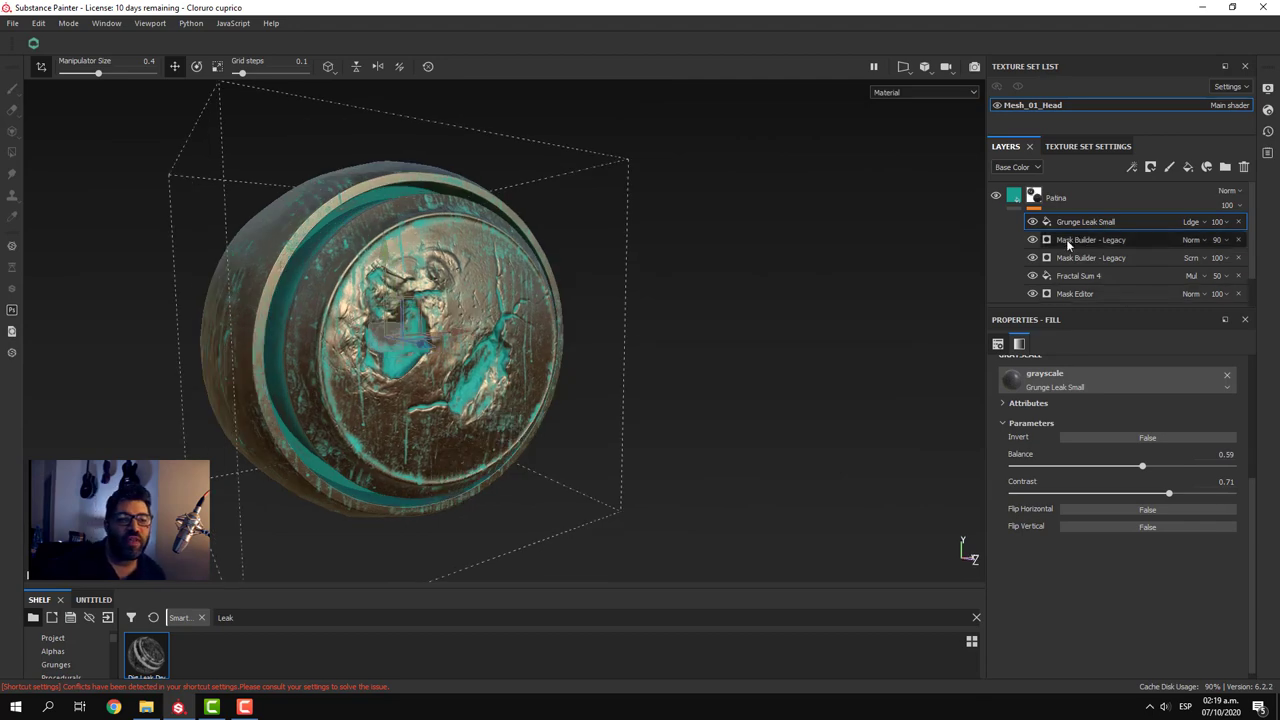
- Select the first Mask Builder - Legacy and lower its Curvature from 1 to about 0.21
left_click(1120, 247)
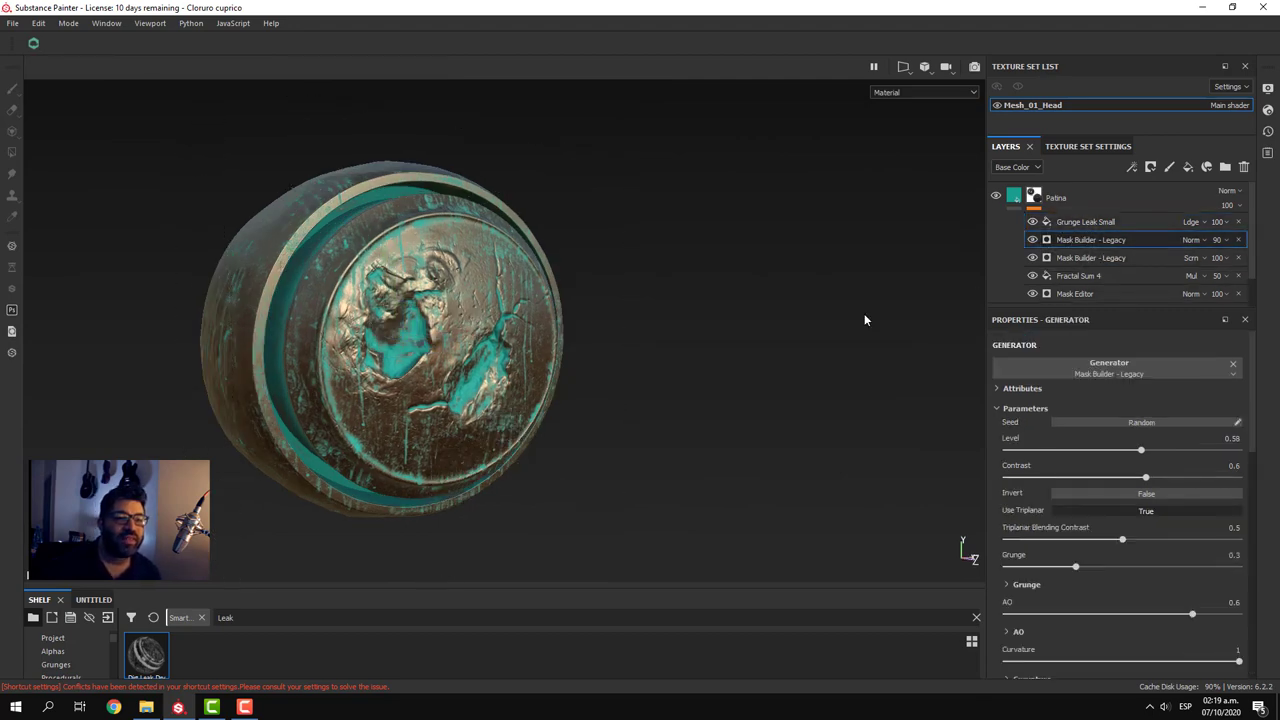
scroll(464, 371, "up", 3)
scroll(464, 371, "up", 2)
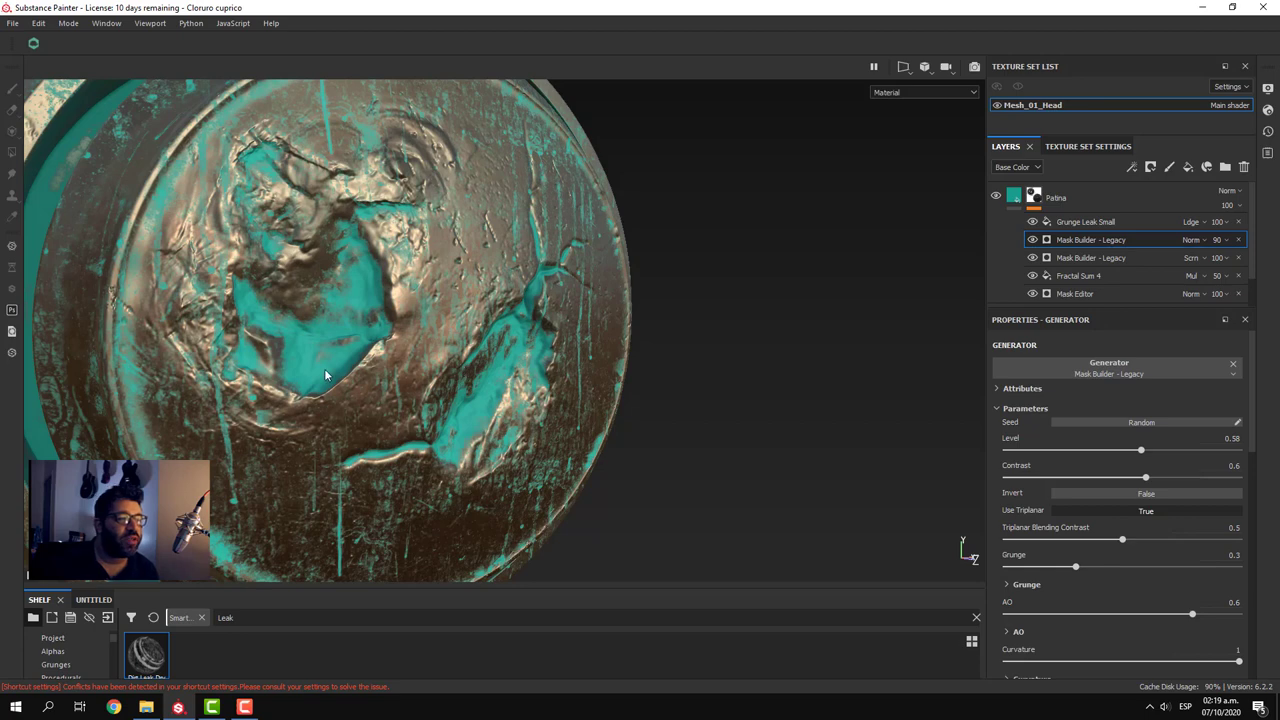
scroll(333, 314, "down", 5)
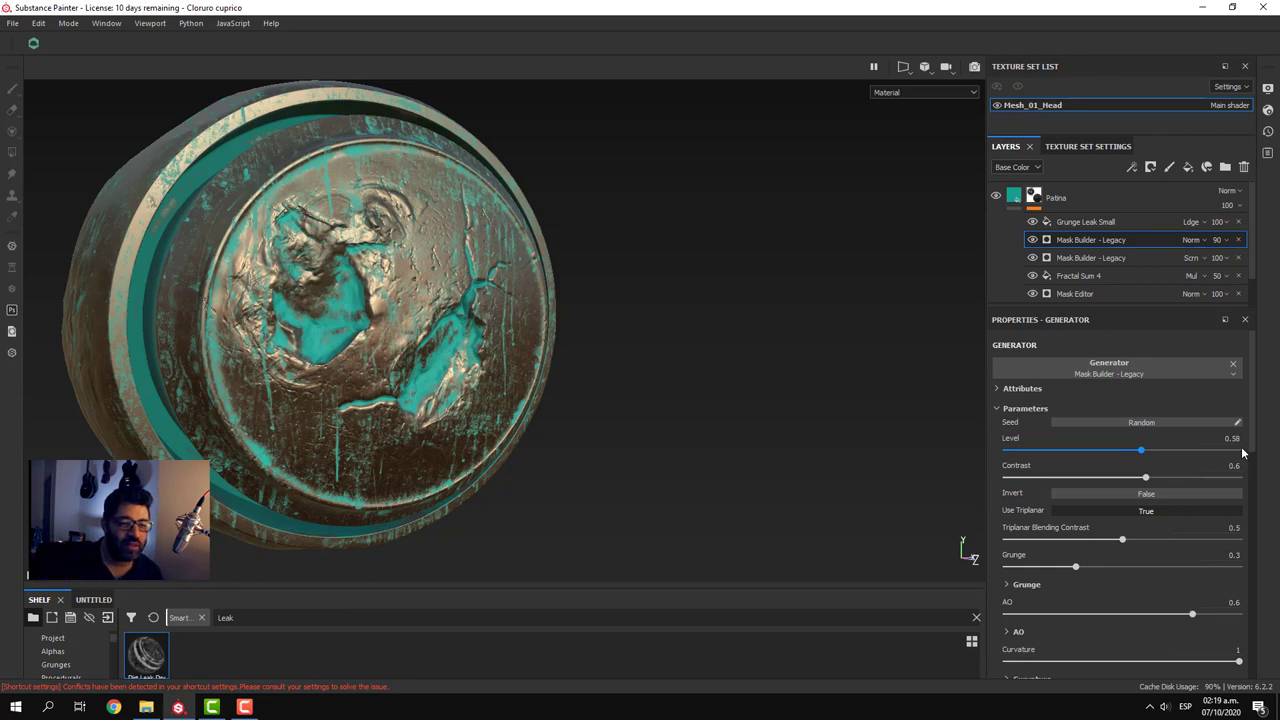
left_click_drag(1250, 443, 1246, 528)
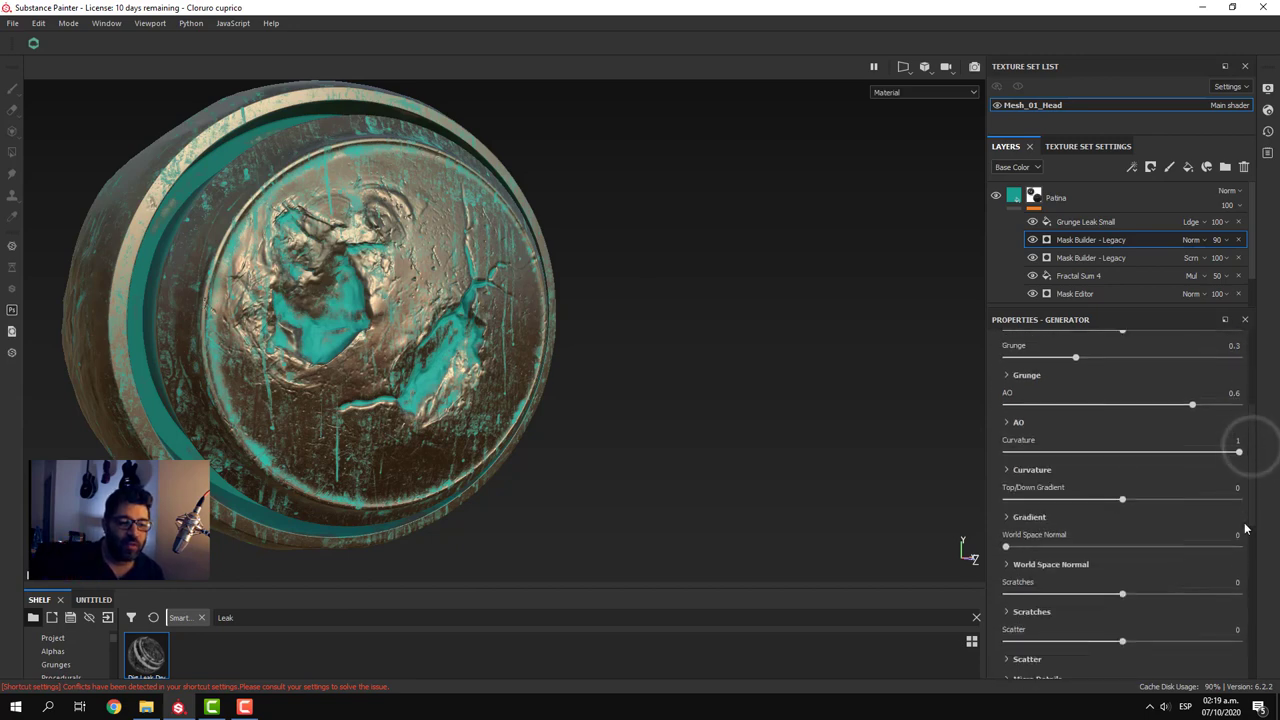
scroll(1245, 528, "down", 3)
scroll(1223, 552, "up", 2)
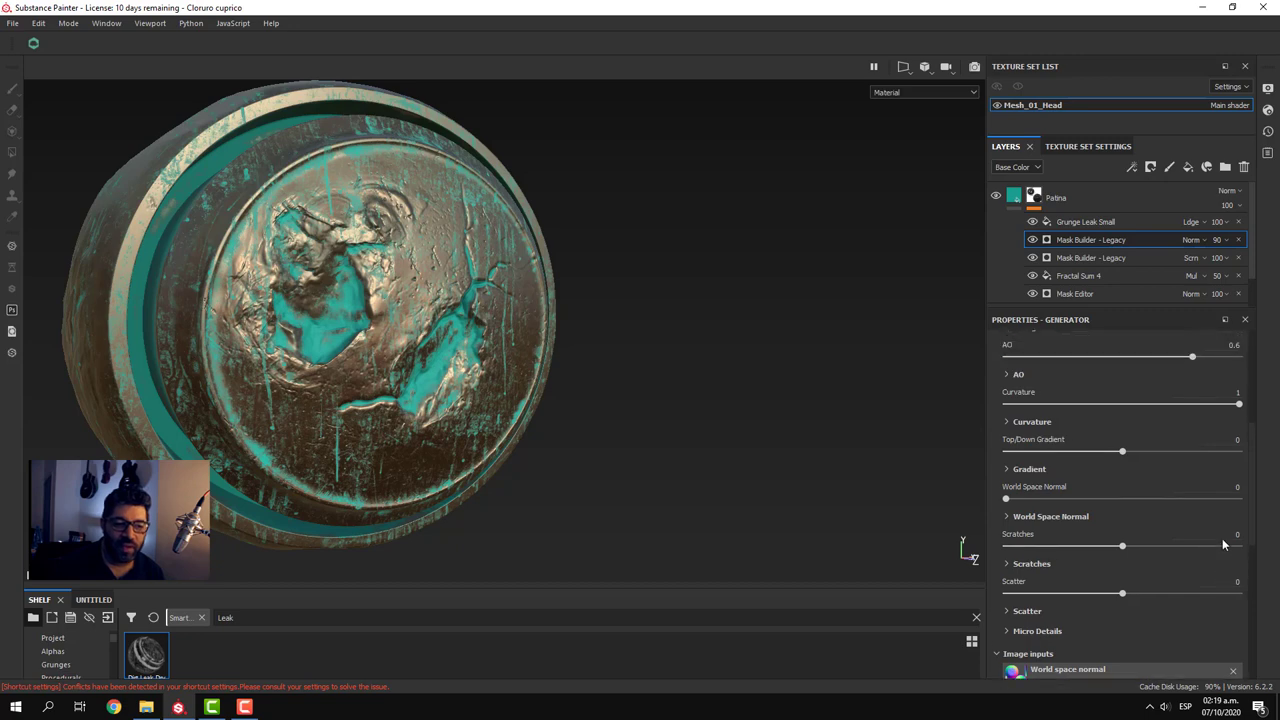
scroll(1222, 540, "up", 2)
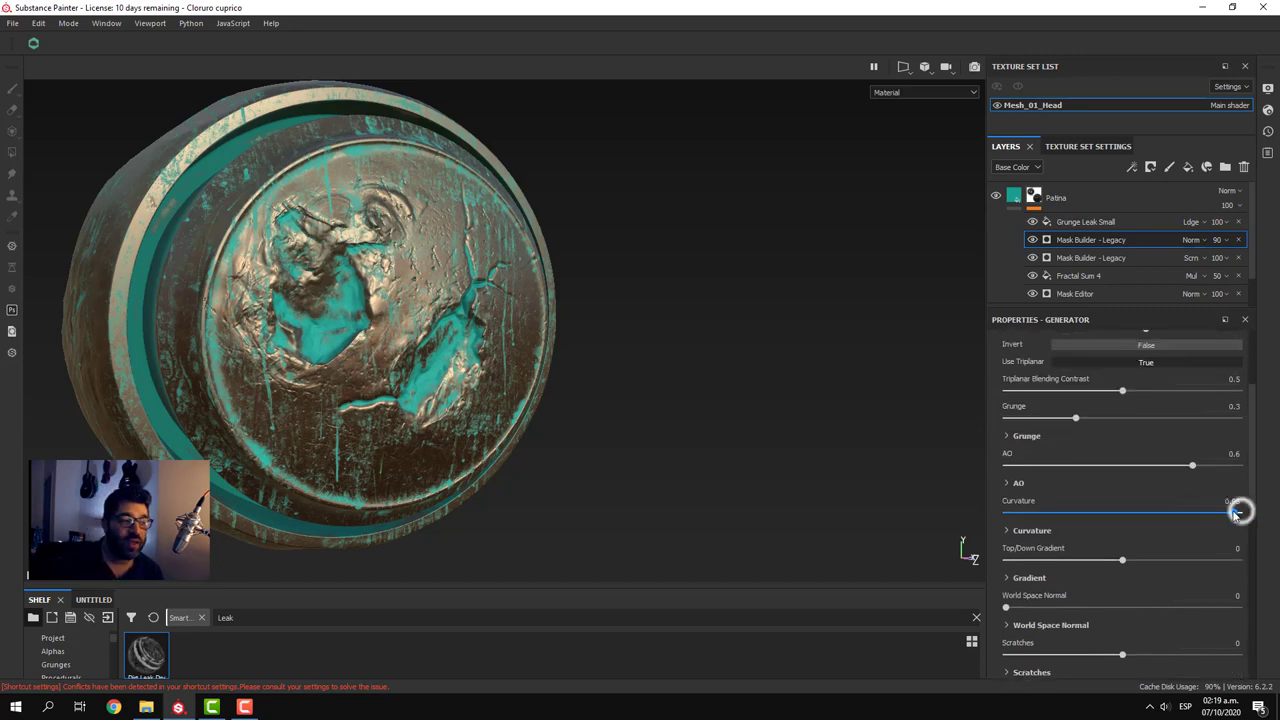
mouse_move(1237, 512)
left_mouse_down()
mouse_move(990, 519)
mouse_move(1134, 536)
left_mouse_up()
left_click_drag(1052, 536, 1177, 548)
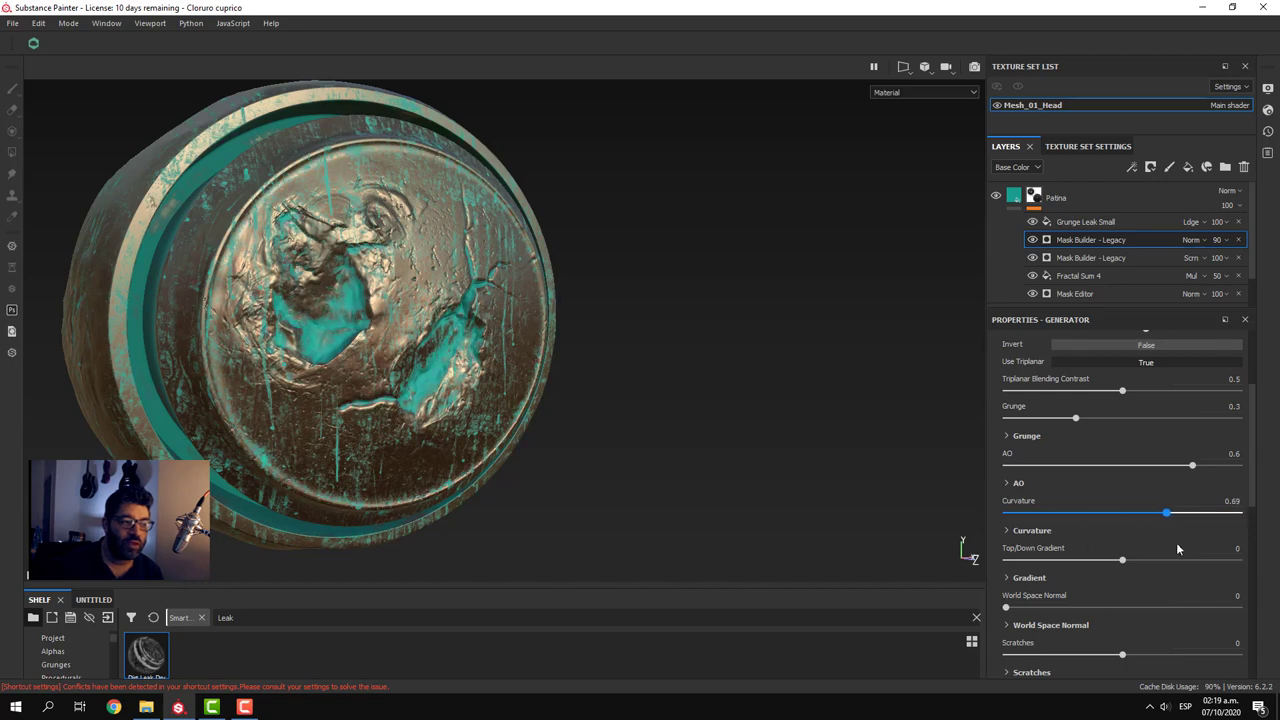
left_click_drag(1082, 537, 1070, 543)
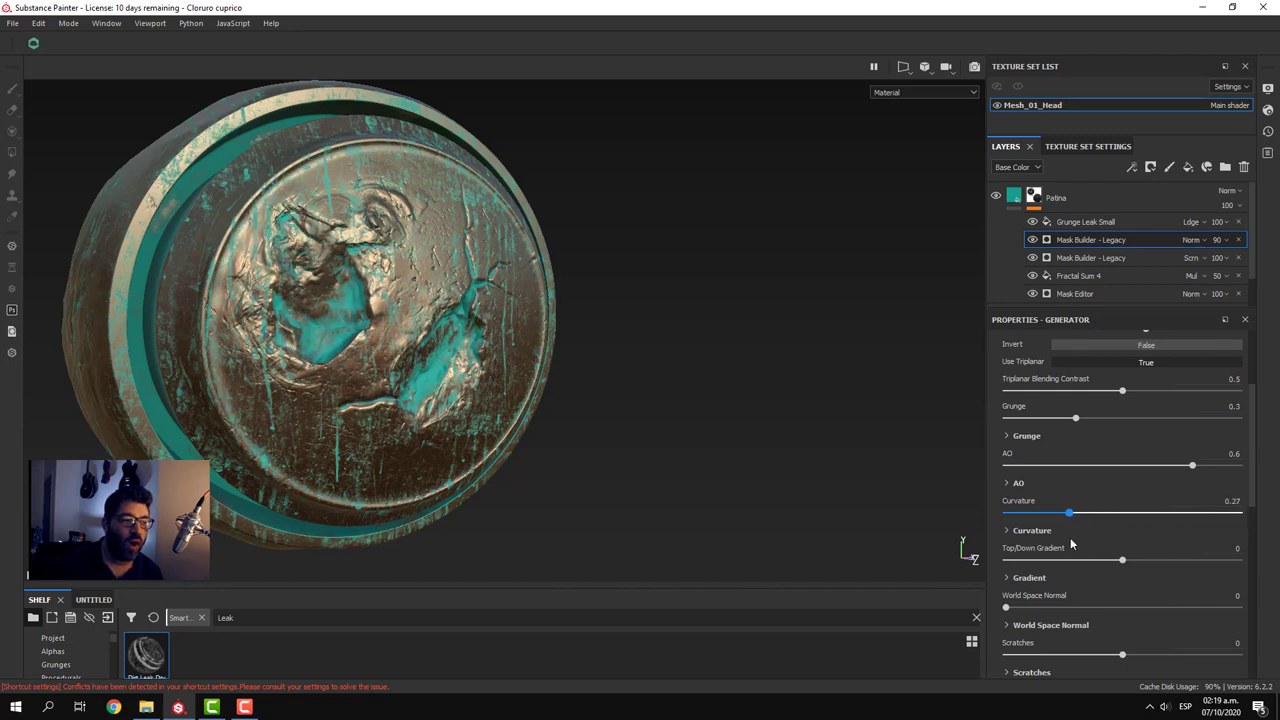
scroll(1085, 536, "up", 2)
scroll(1088, 536, "up", 2)
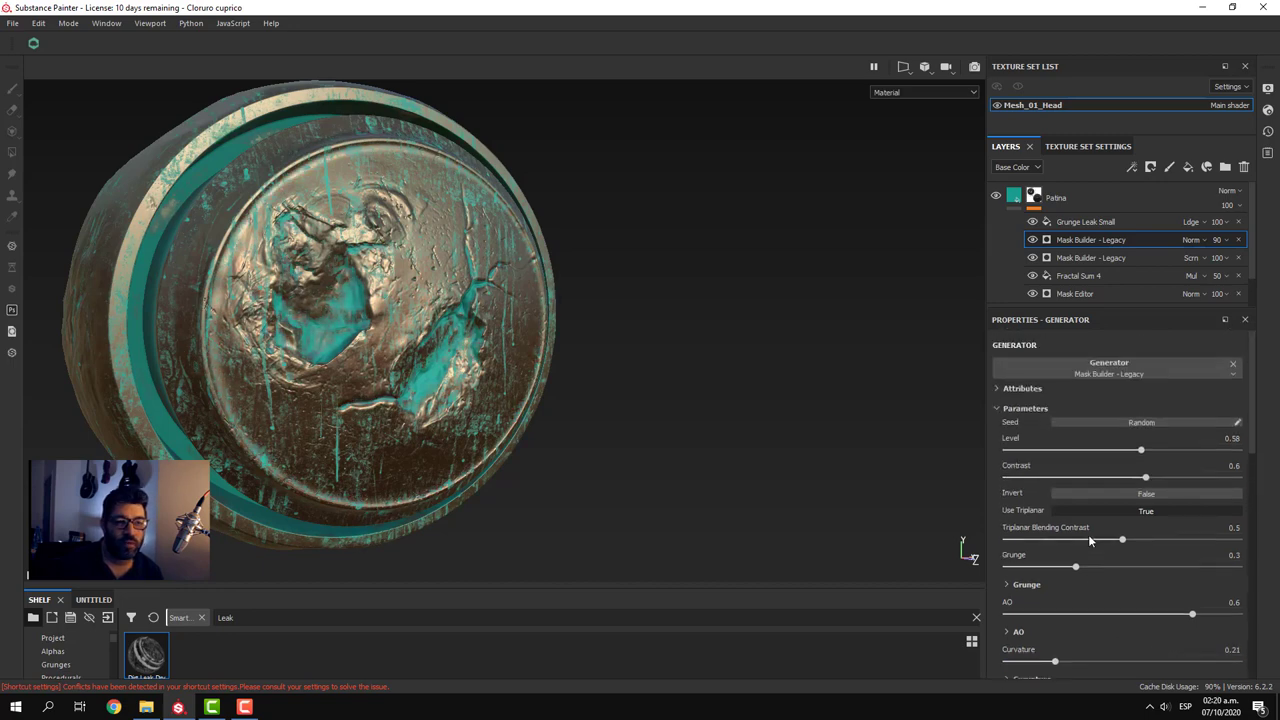
- Set the Grunge Leak Small effect's blend mode to Screen
left_click(1102, 221)
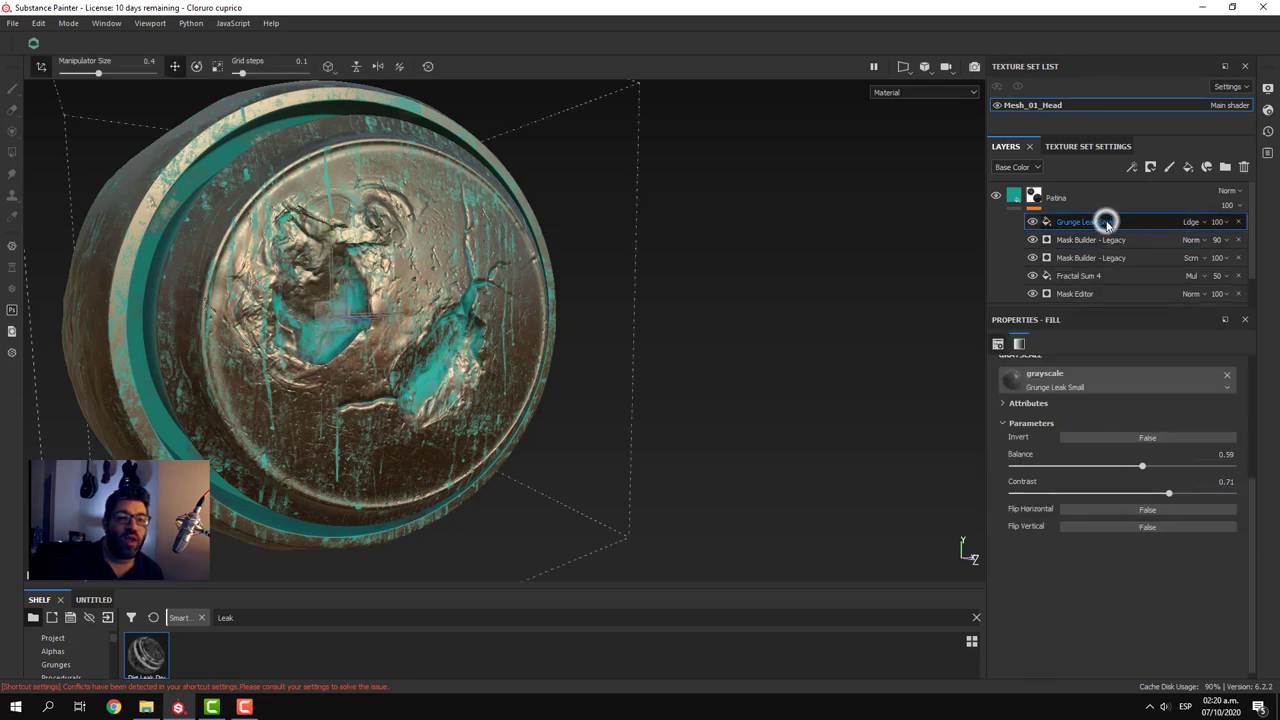
double_click(1068, 222)
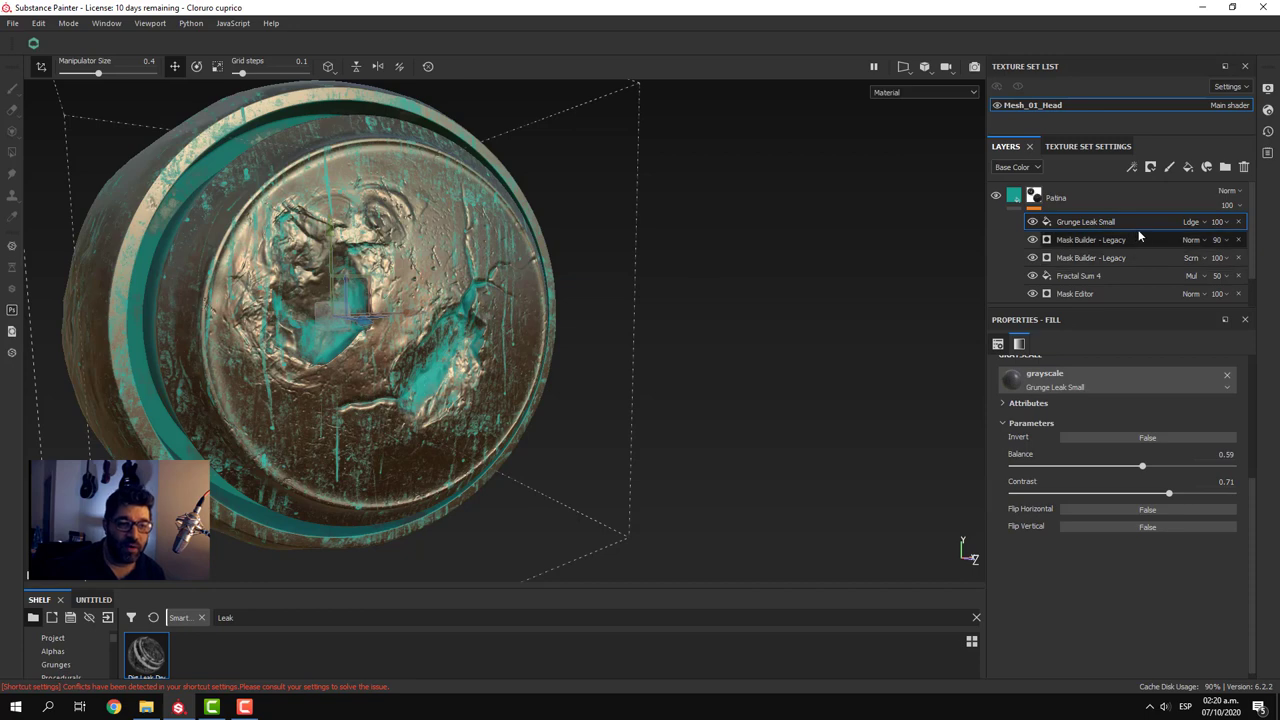
key("Return")
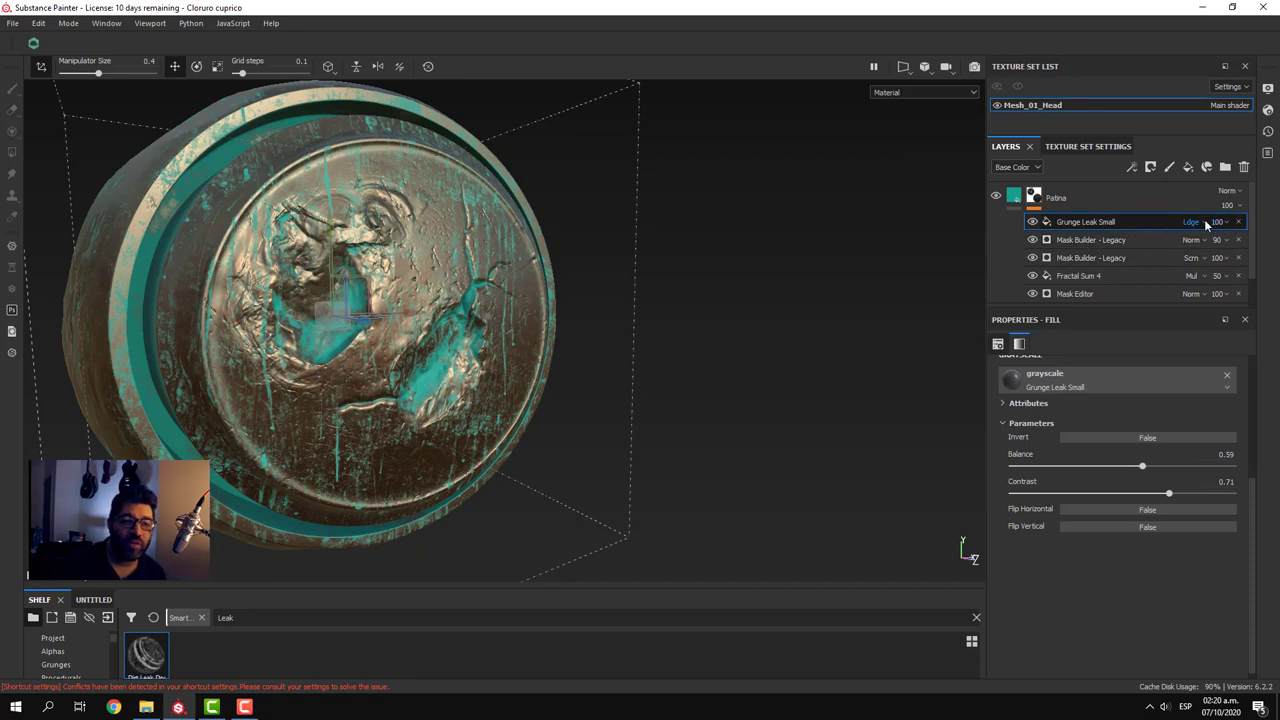
left_click(1203, 223)
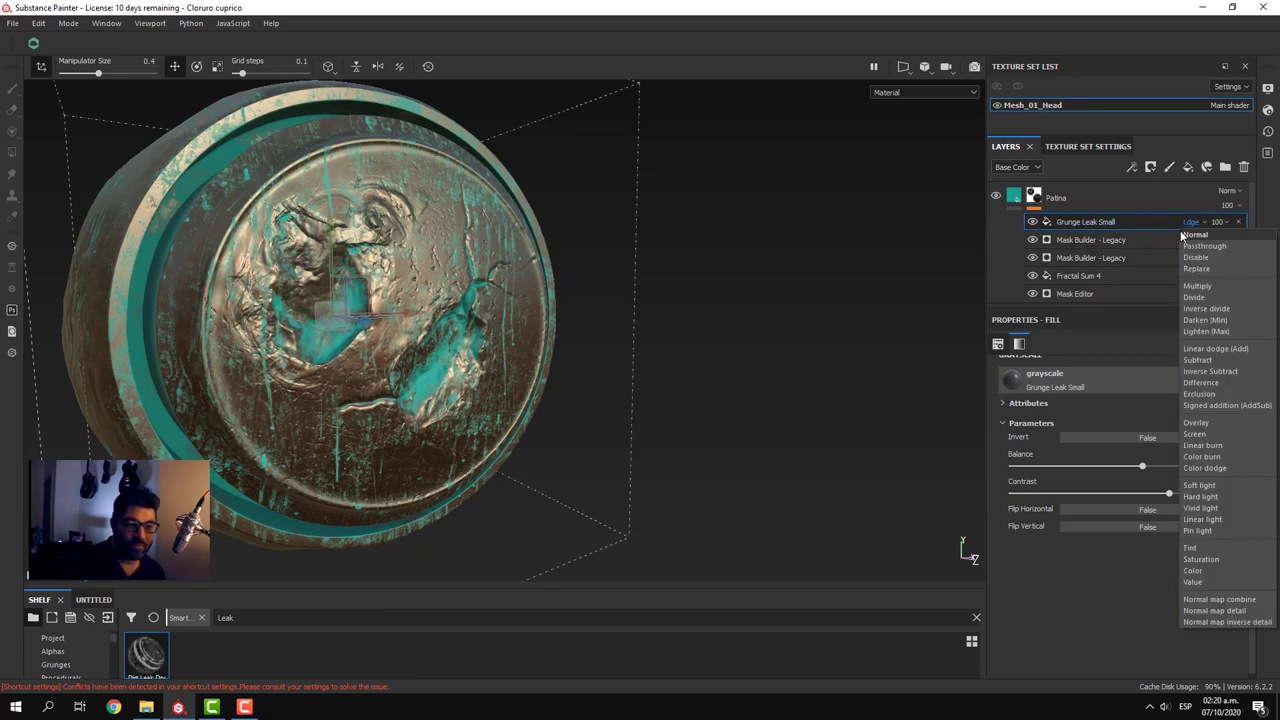
left_click(1198, 434)
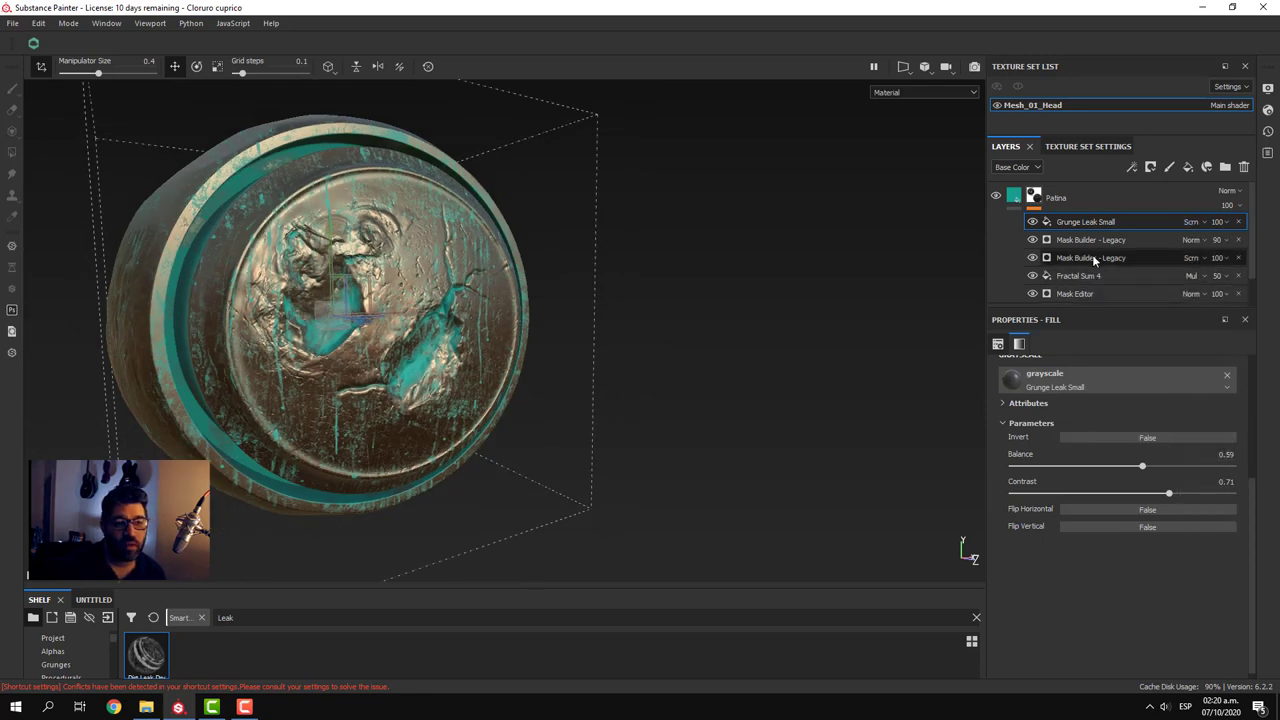
- Set the first Mask Builder - Legacy effect's blend mode to Screen
left_click(1106, 241)
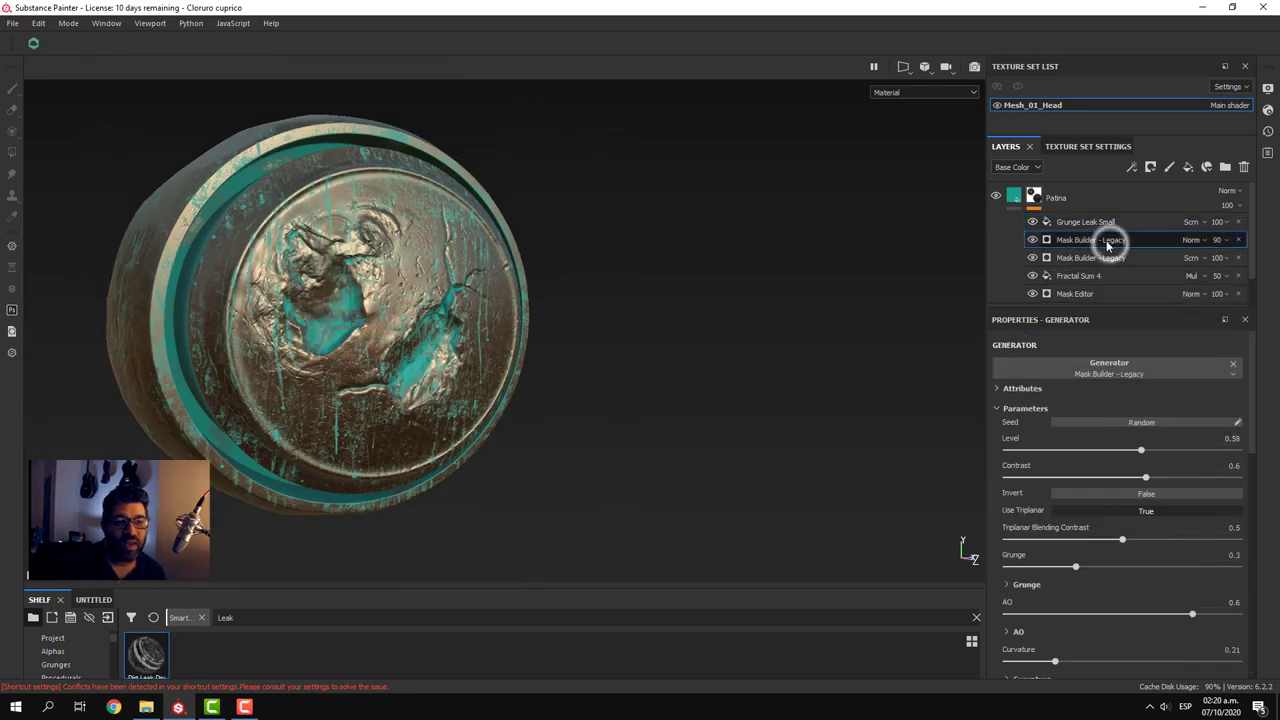
left_click(1203, 241)
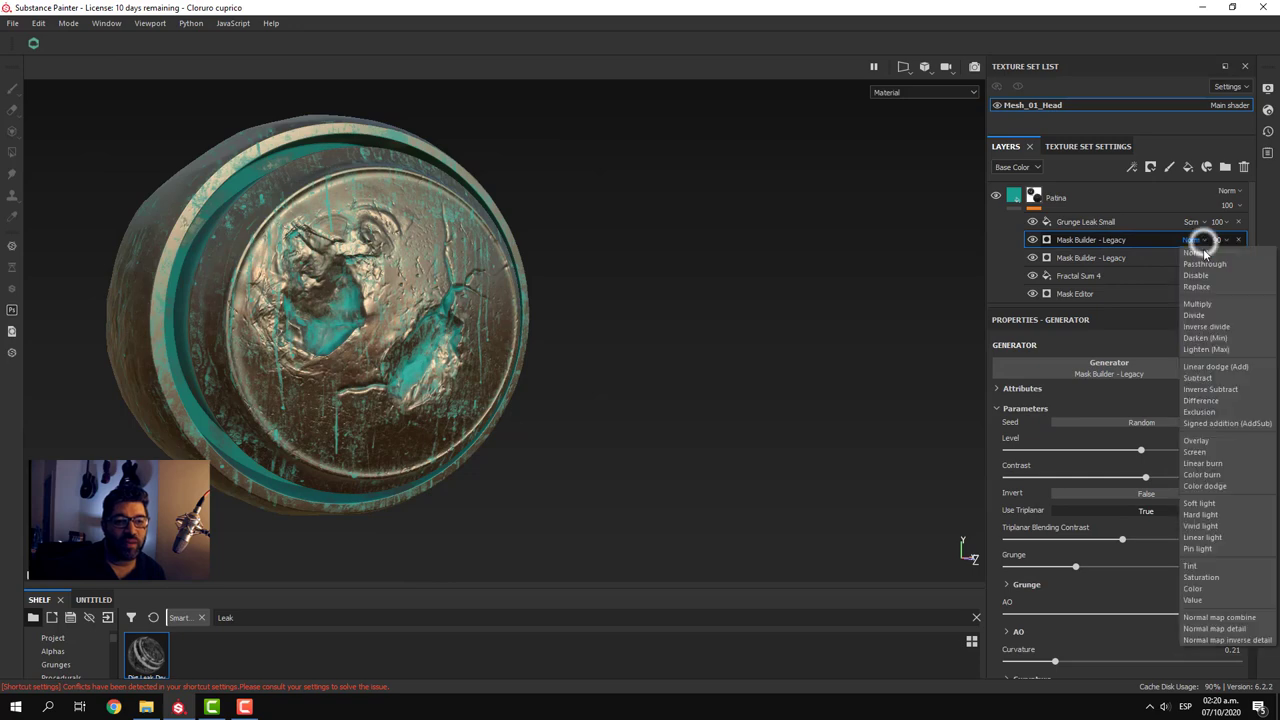
left_click(1208, 454)
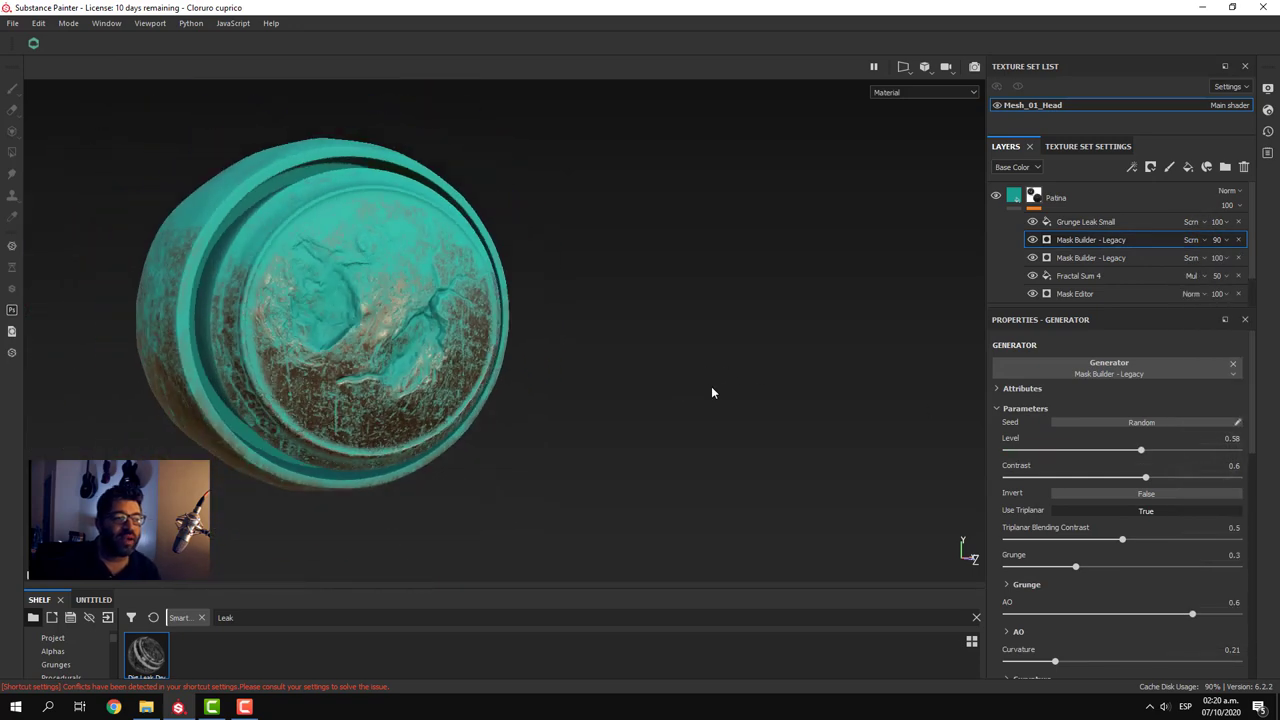
mouse_move(615, 399)
left_mouse_down("alt")
mouse_move(361, 393)
mouse_move(385, 438)
mouse_move(172, 353)
mouse_move(355, 455)
mouse_move(409, 509)
left_mouse_up("alt")
mouse_move(403, 489)
right_mouse_down("shift")
mouse_move(397, 451)
mouse_move(407, 456)
right_mouse_up("shift")
left_click_drag(407, 456, 666, 406, "alt")
mouse_move(666, 406)
right_mouse_down("shift")
mouse_move(608, 443)
mouse_move(582, 443)
mouse_move(583, 455)
right_mouse_up("shift")
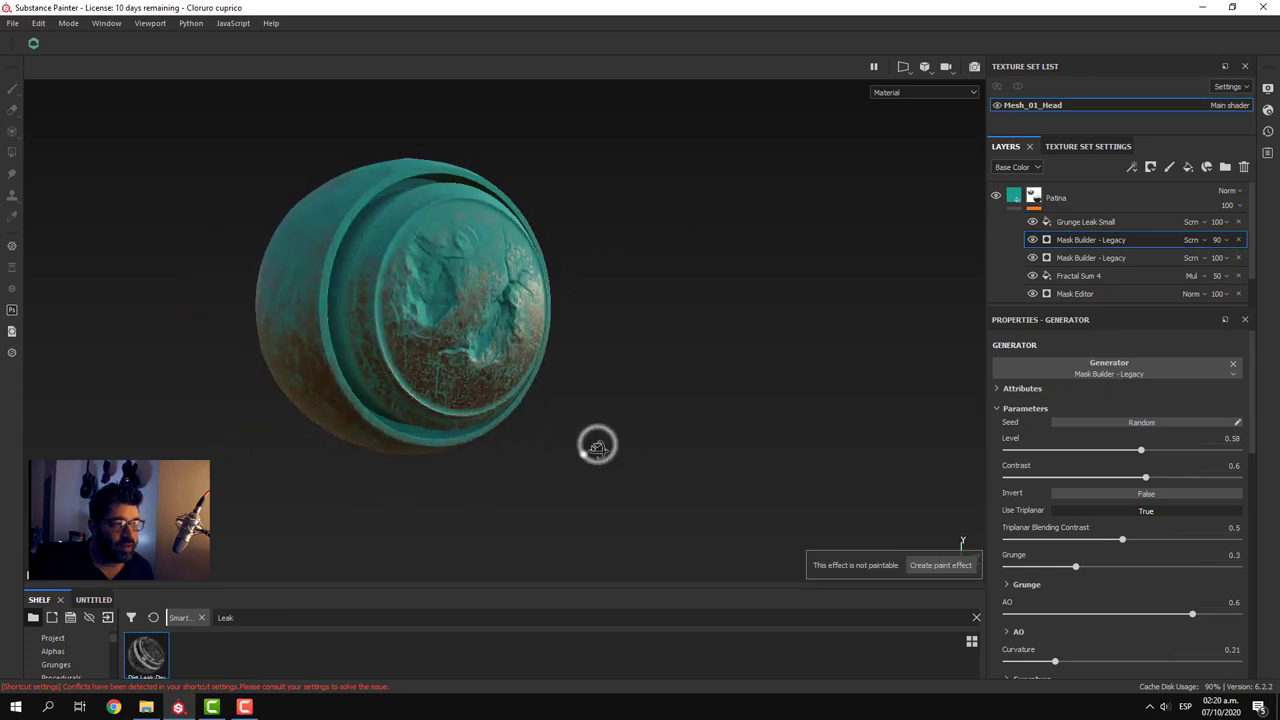
mouse_move(637, 437)
left_mouse_down("alt")
mouse_move(639, 476)
mouse_move(643, 463)
left_mouse_up("alt")
scroll(604, 453, "up", 5)
scroll(602, 440, "up", 2)
right_click_drag(643, 463, 644, 489, "shift")
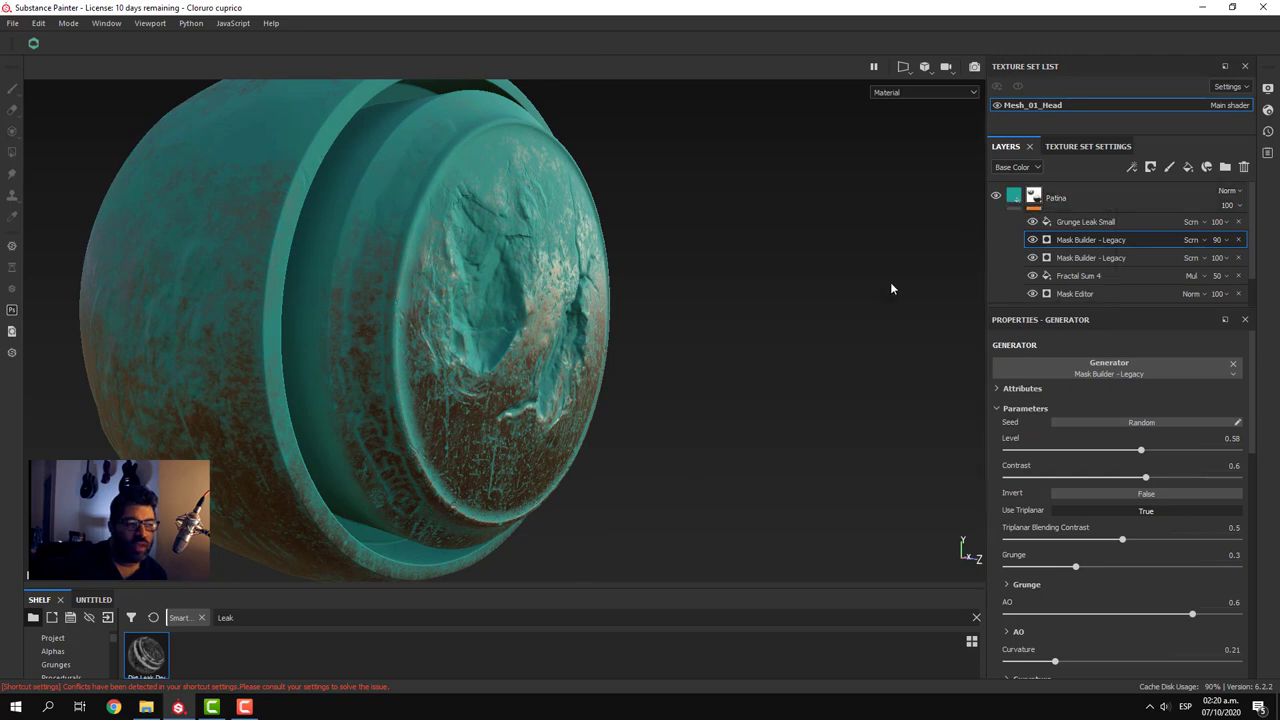
scroll(675, 405, "down", 4)
scroll(675, 405, "up", 4)
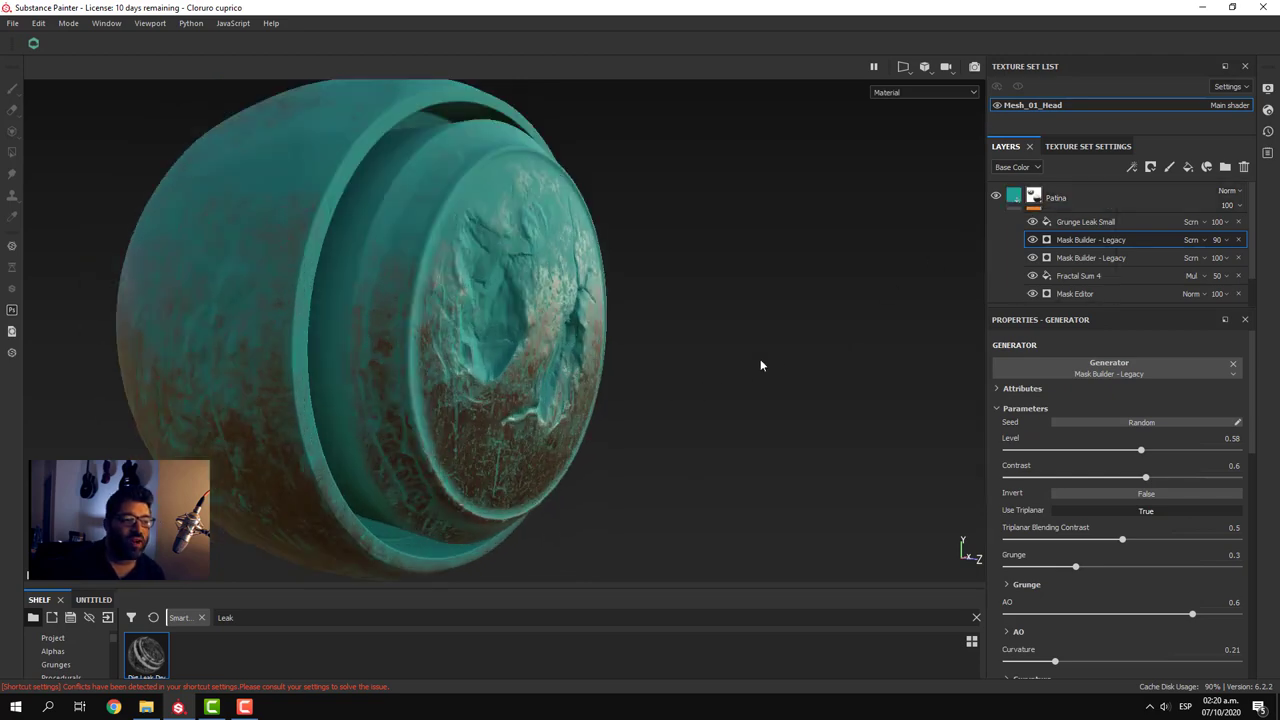
mouse_move(771, 394)
left_mouse_down("alt")
mouse_move(700, 363)
mouse_move(383, 386)
mouse_move(677, 408)
mouse_move(708, 443)
left_mouse_up("alt")
right_click_drag(708, 443, 716, 474, "shift")
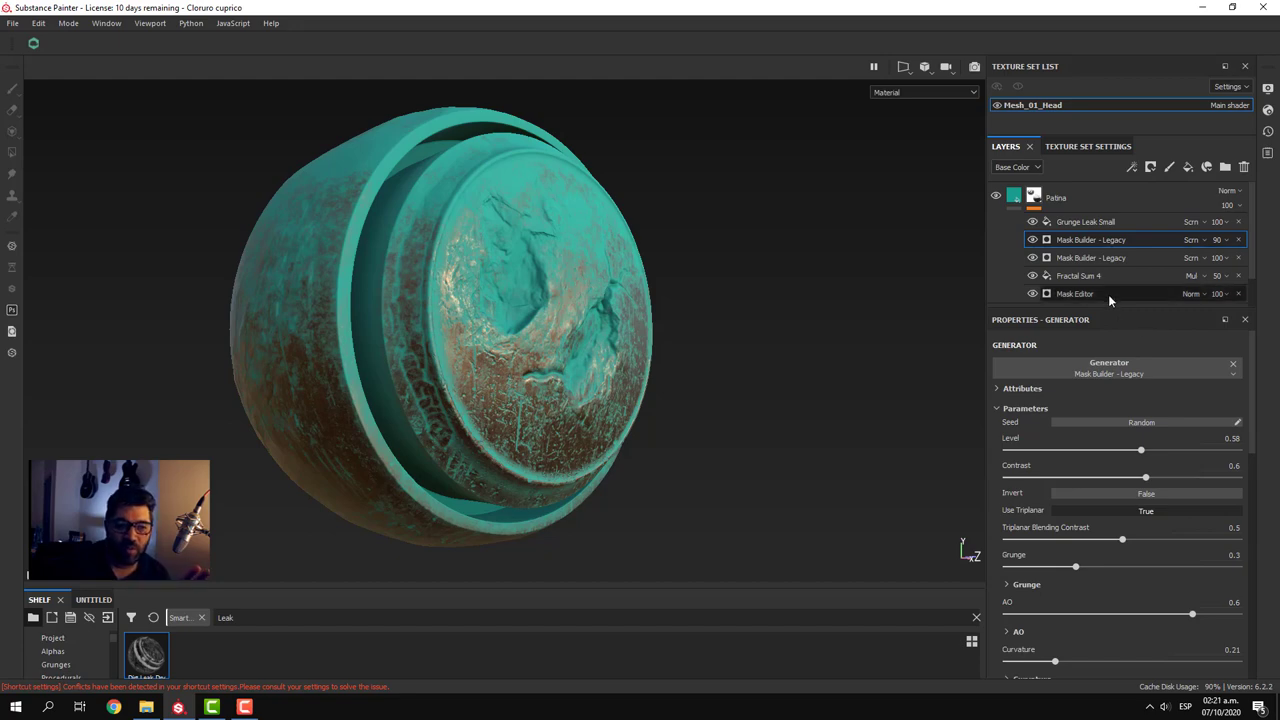
scroll(1108, 283, "down", 1)
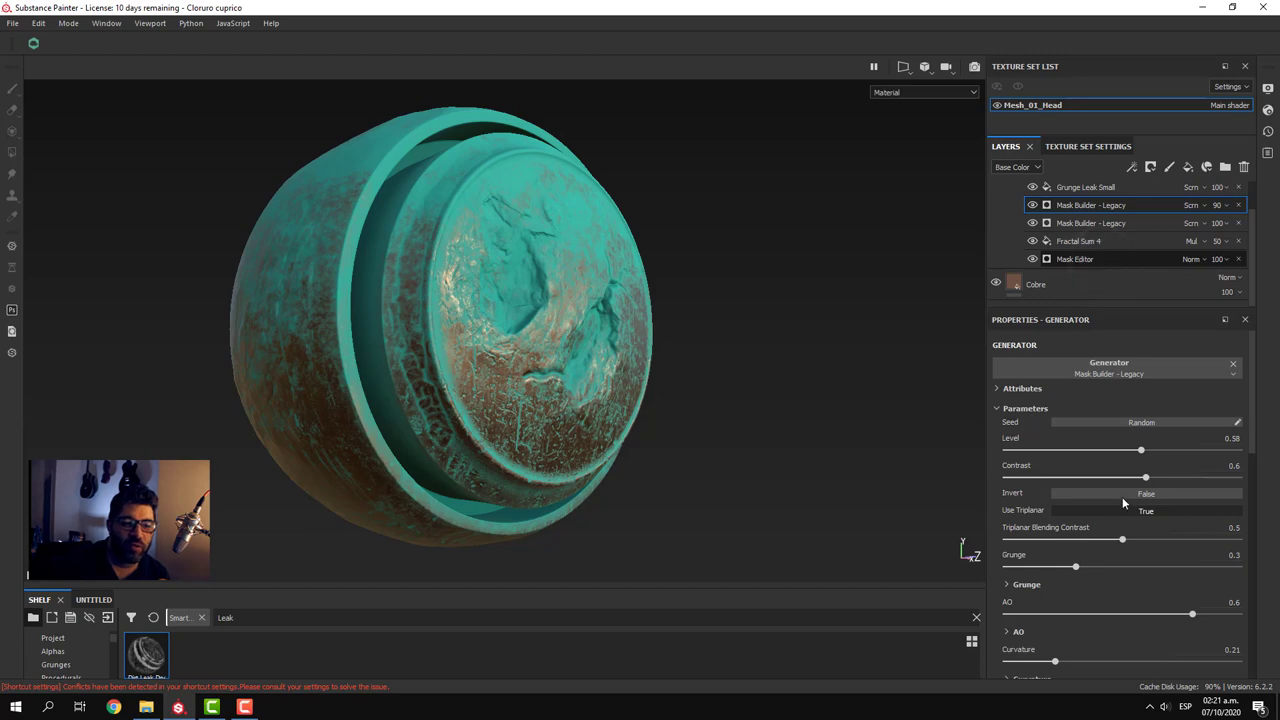
- Set Patina's Mask Editor to Global Balance 0.22 and Global Contrast 0.42
mouse_move(1006, 452)
left_mouse_down()
mouse_move(1018, 456)
mouse_move(993, 461)
left_mouse_up()
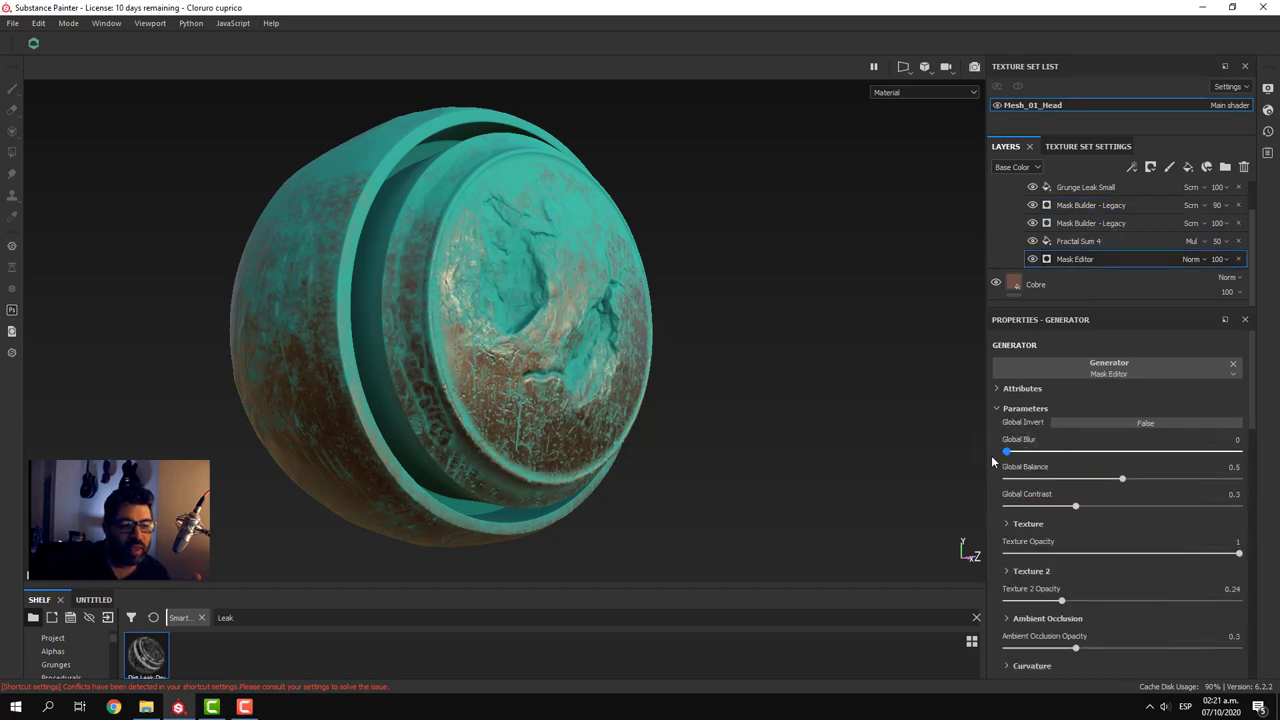
mouse_move(1121, 479)
left_mouse_down()
mouse_move(1012, 482)
mouse_move(1137, 477)
mouse_move(1023, 478)
mouse_move(1042, 474)
left_mouse_up()
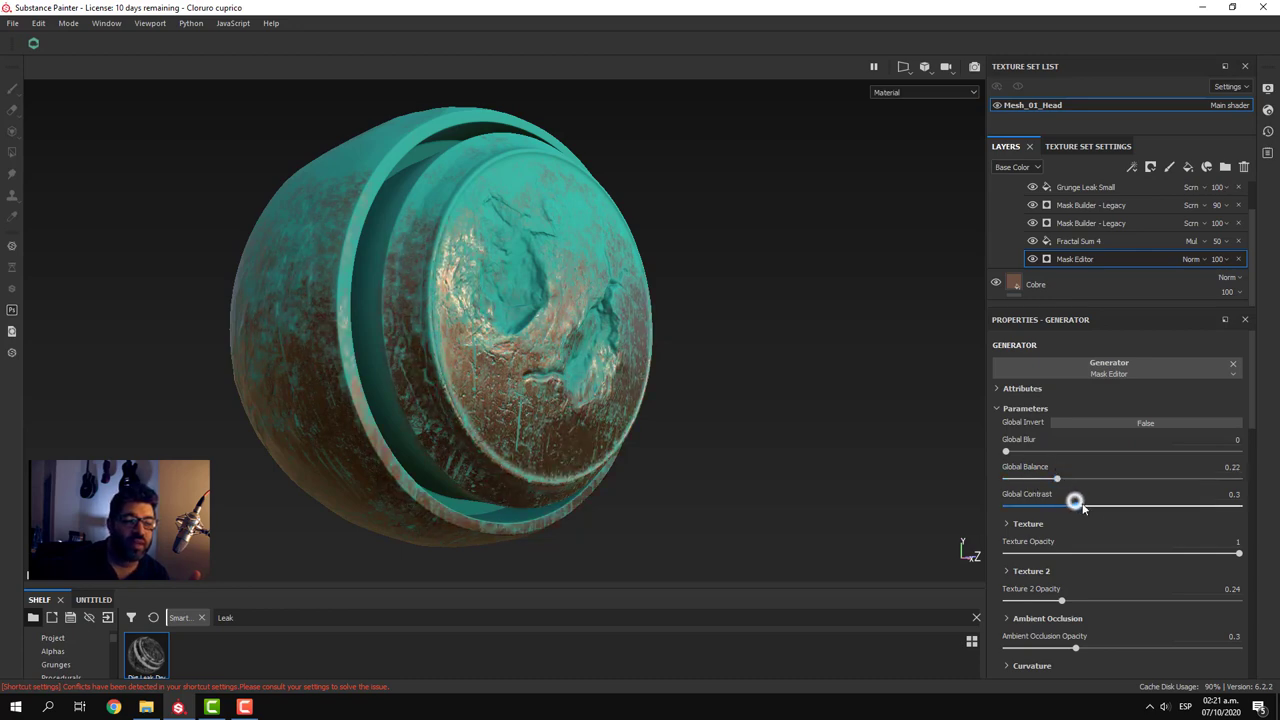
mouse_move(1083, 507)
left_mouse_down()
mouse_move(1174, 518)
mouse_move(1068, 508)
left_mouse_up()
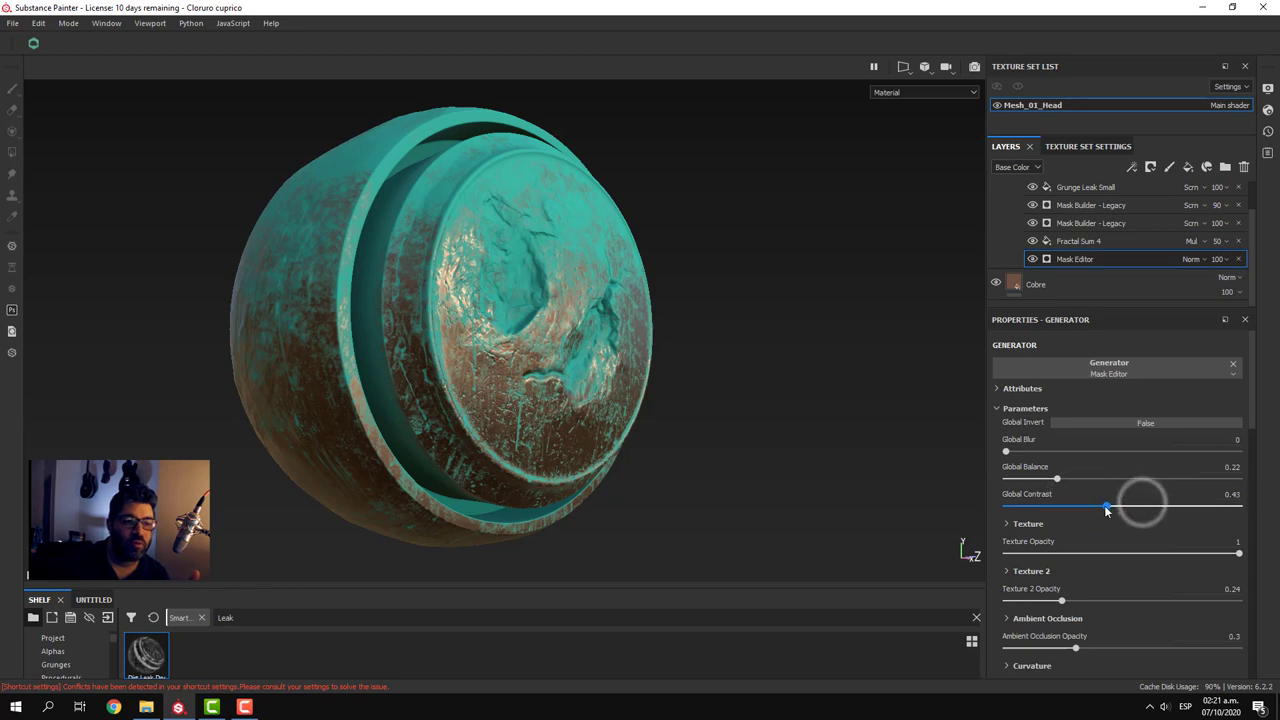
scroll(1110, 570, "down", 2)
scroll(1105, 566, "down", 1)
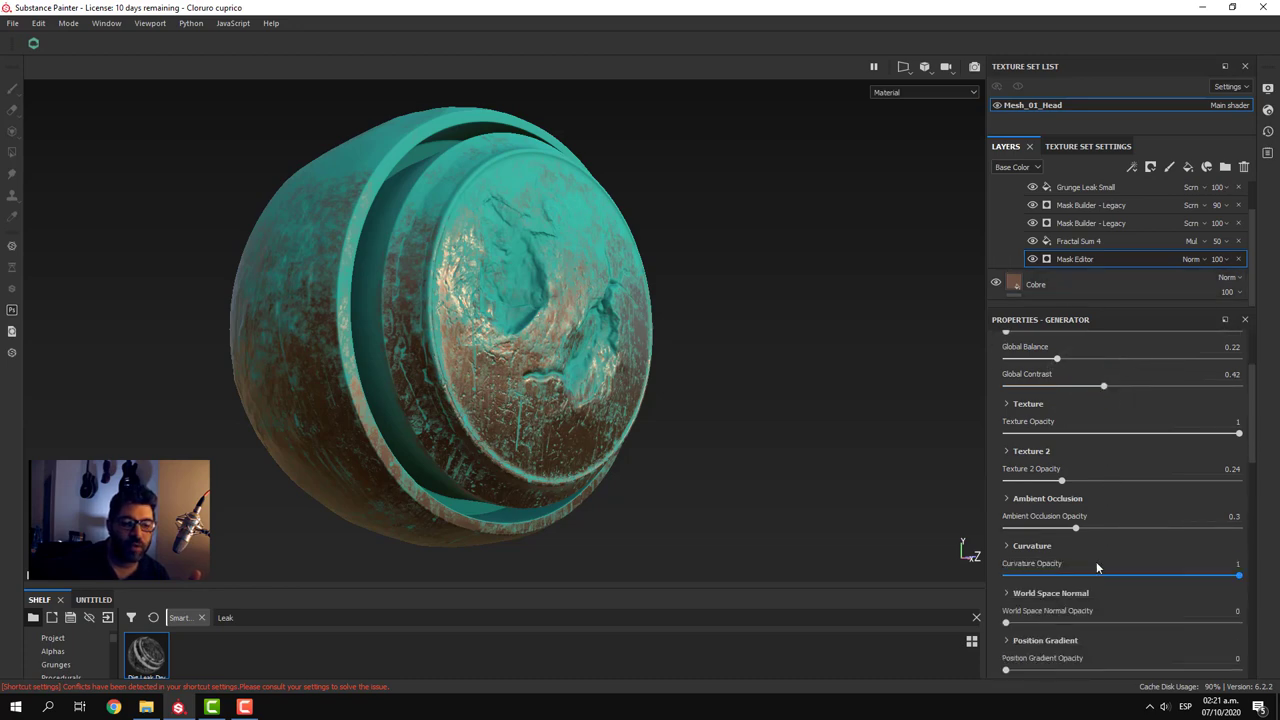
scroll(1094, 560, "down", 1)
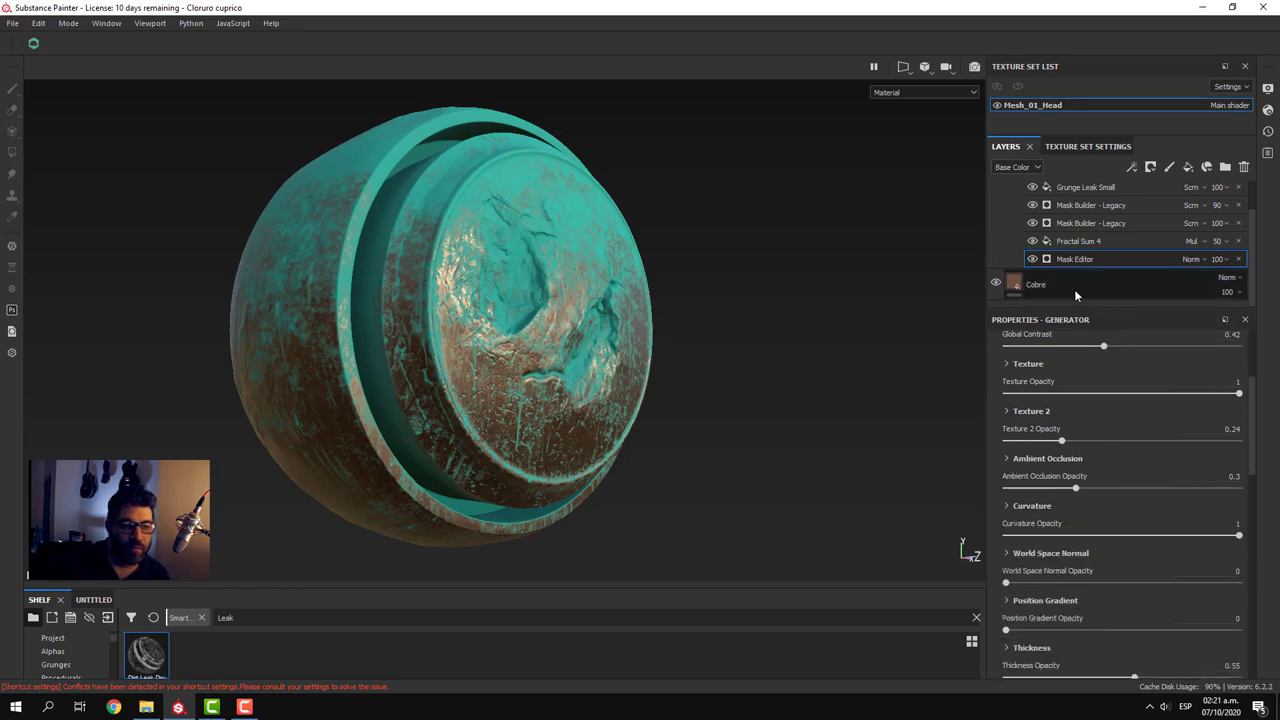
left_click(1084, 241)
- Re-roll the Fractal Sum 4 noise seed several times, trying Invert but leaving it off
key("Escape")
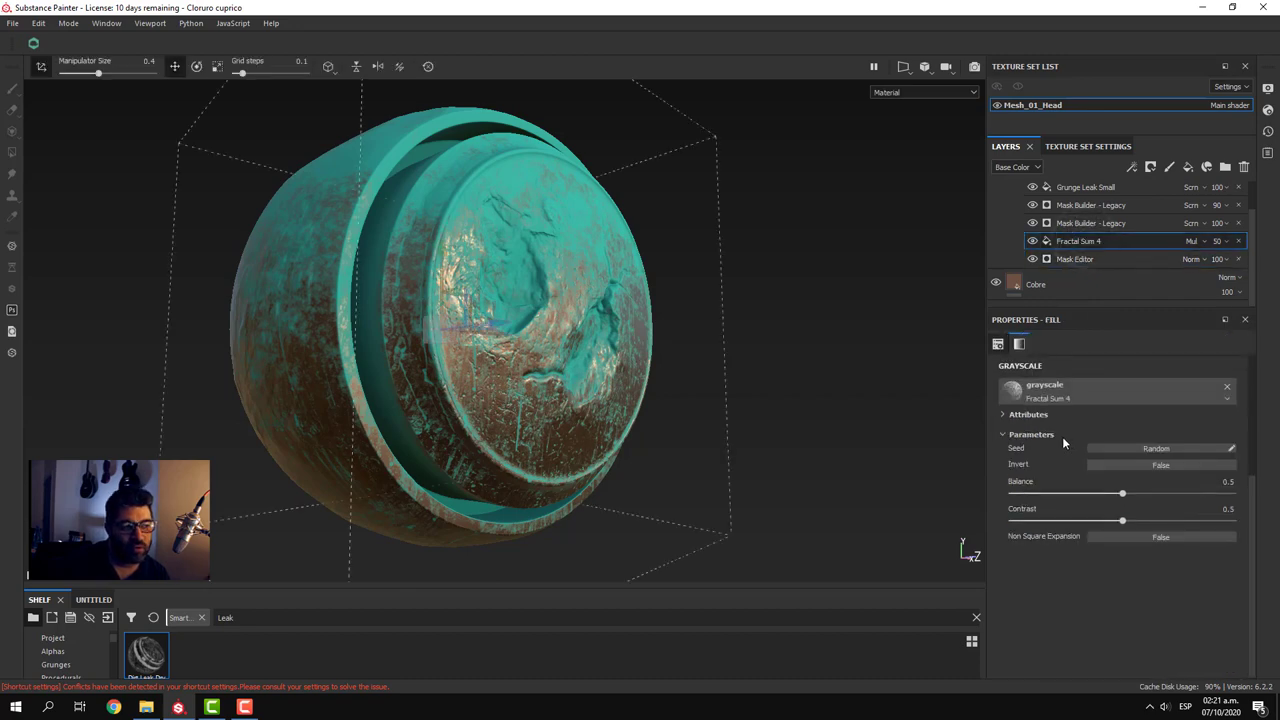
left_click(1126, 449)
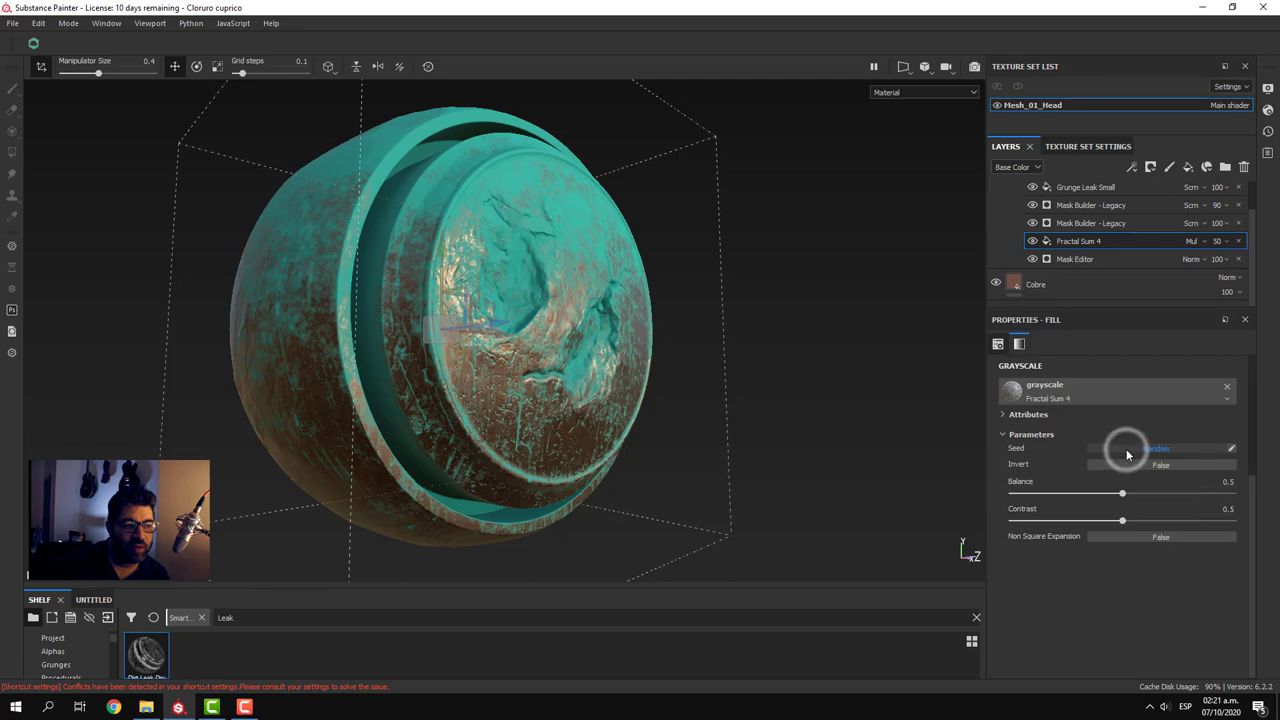
left_click(1126, 449)
left_click(1125, 450)
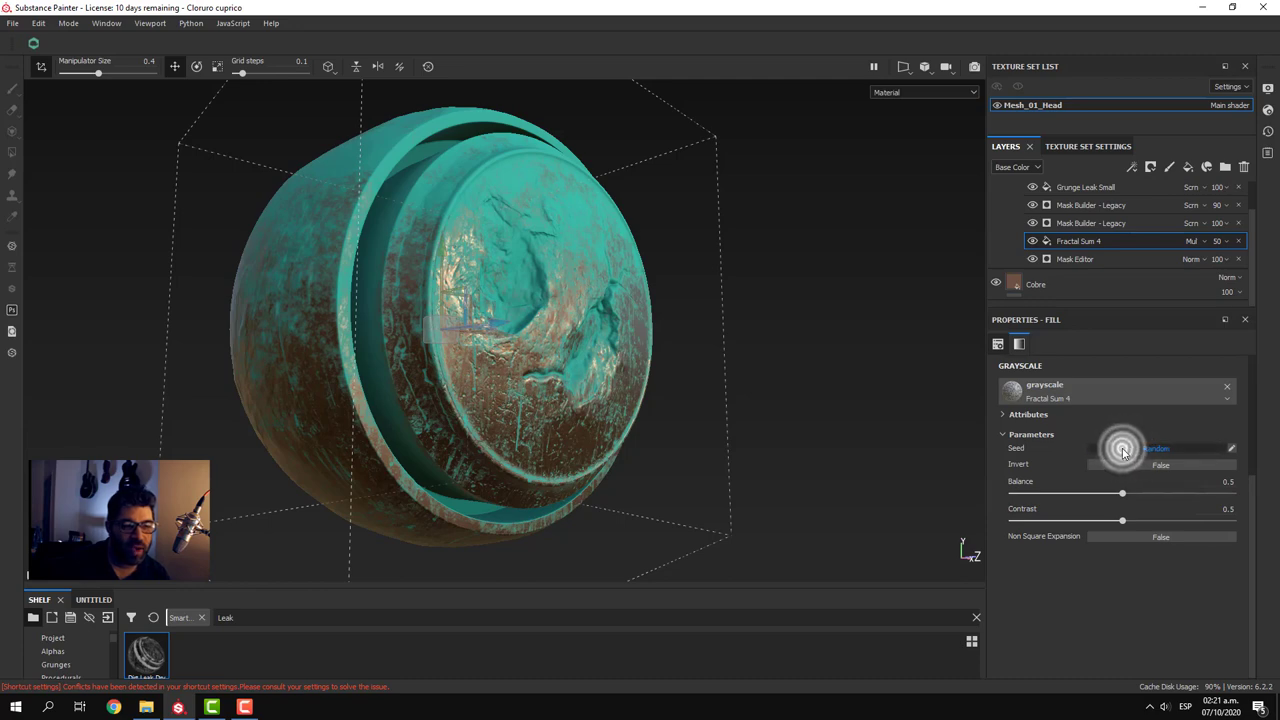
left_click(1118, 451)
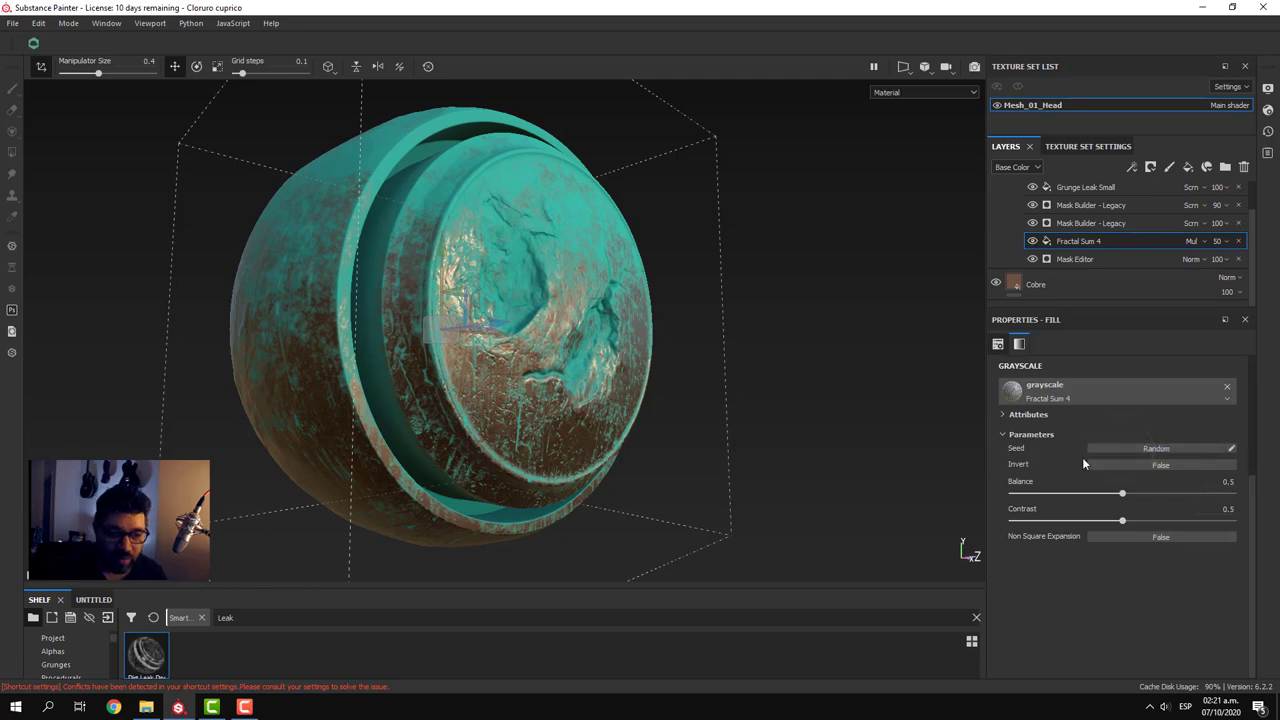
left_click(1128, 465)
left_click(1128, 464)
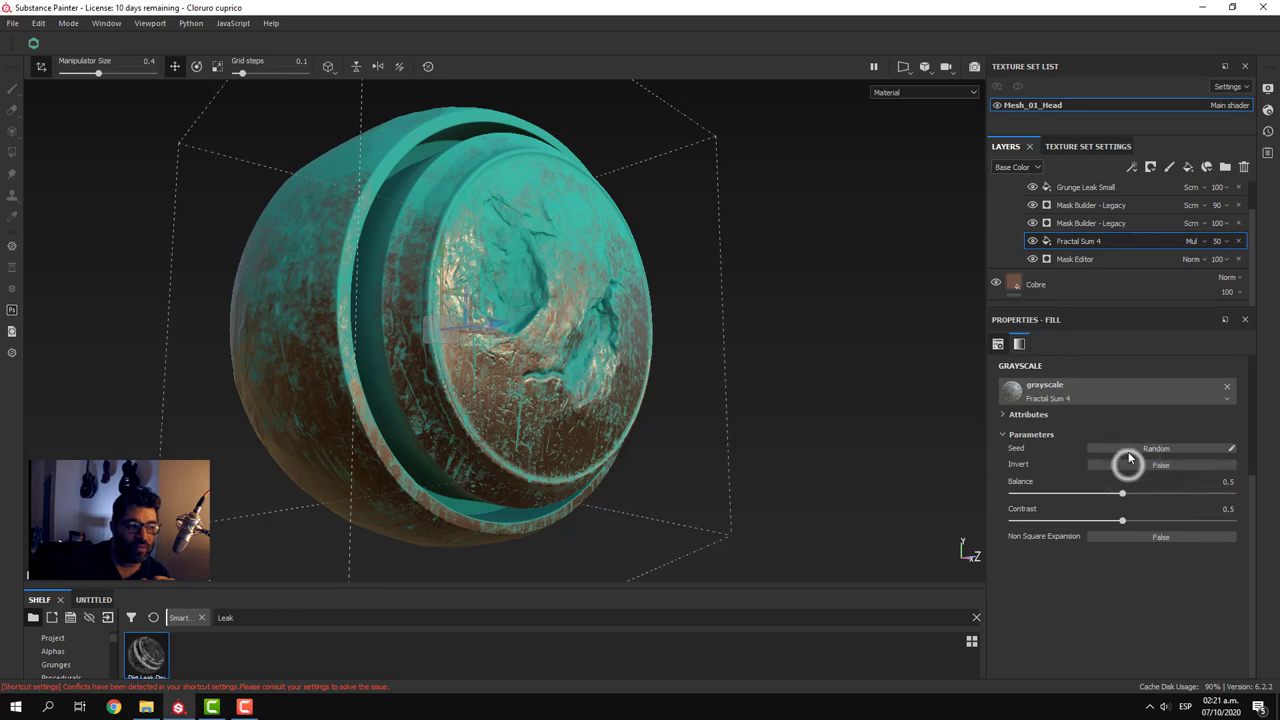
left_click(1129, 447)
scroll(610, 493, "down", 2)
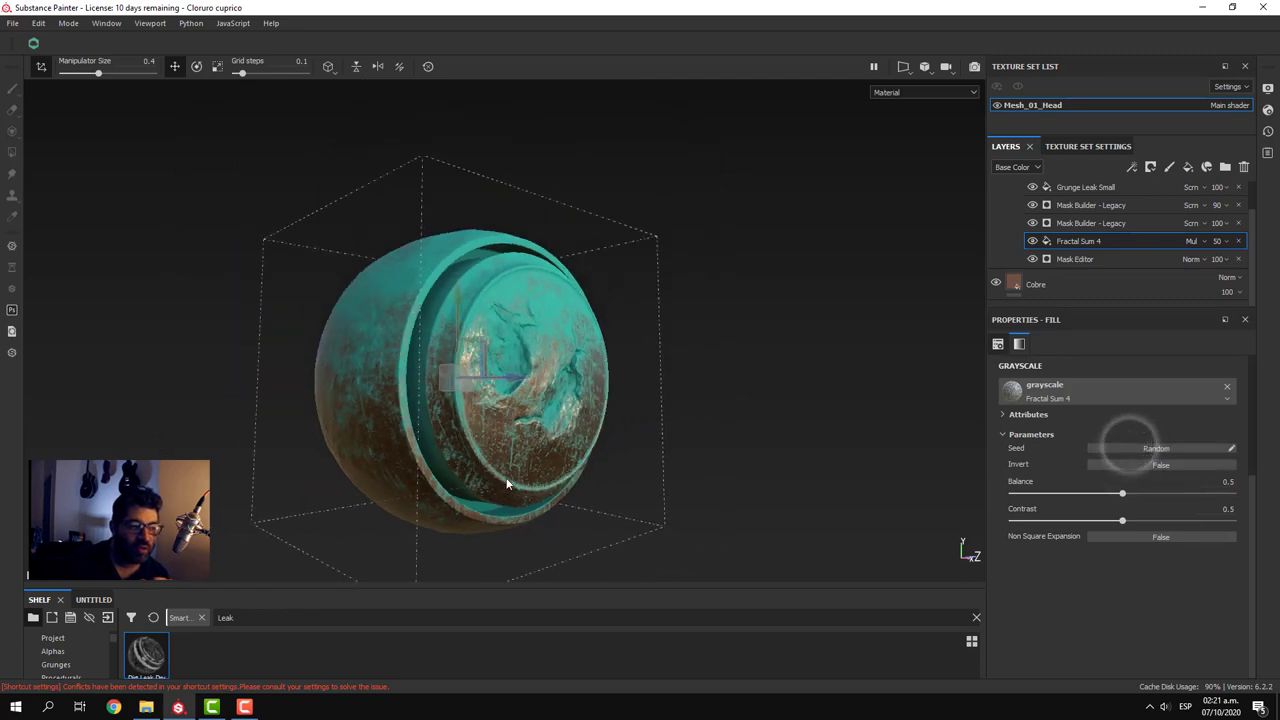
scroll(594, 265, "up", 5)
scroll(533, 368, "up", 3)
scroll(487, 470, "up", 2)
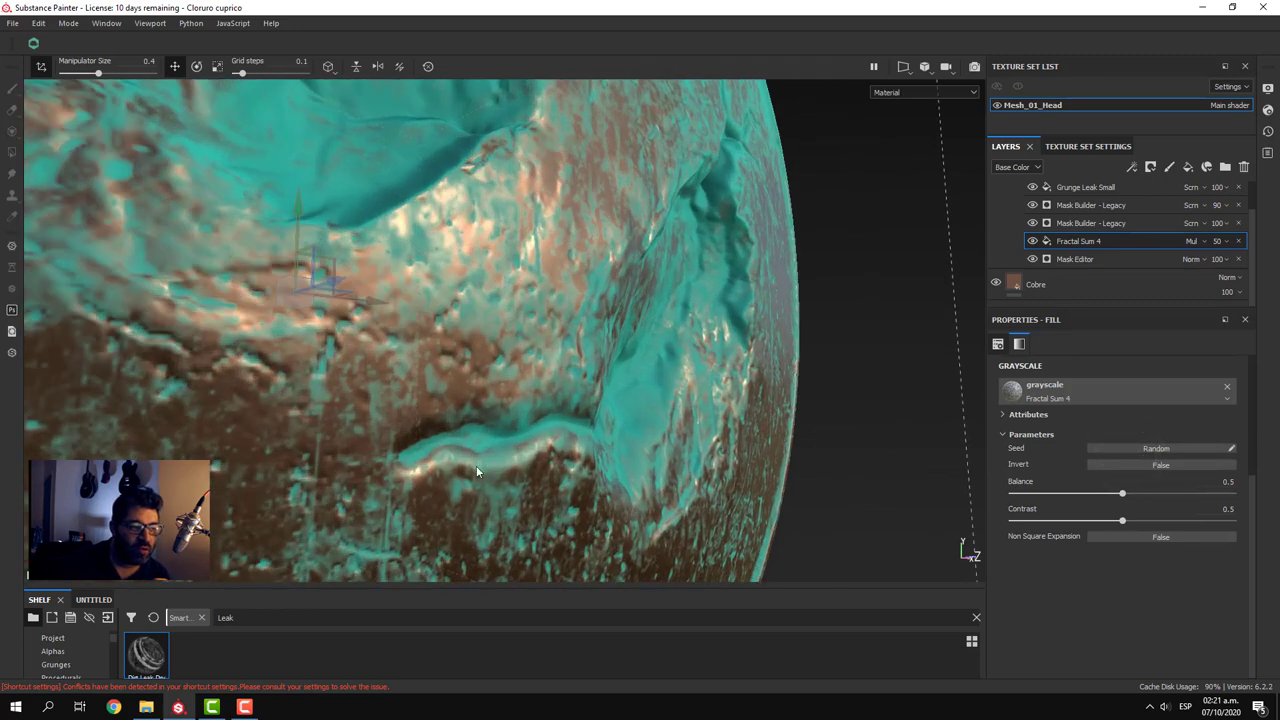
left_click(1124, 452)
scroll(790, 415, "down", 10)
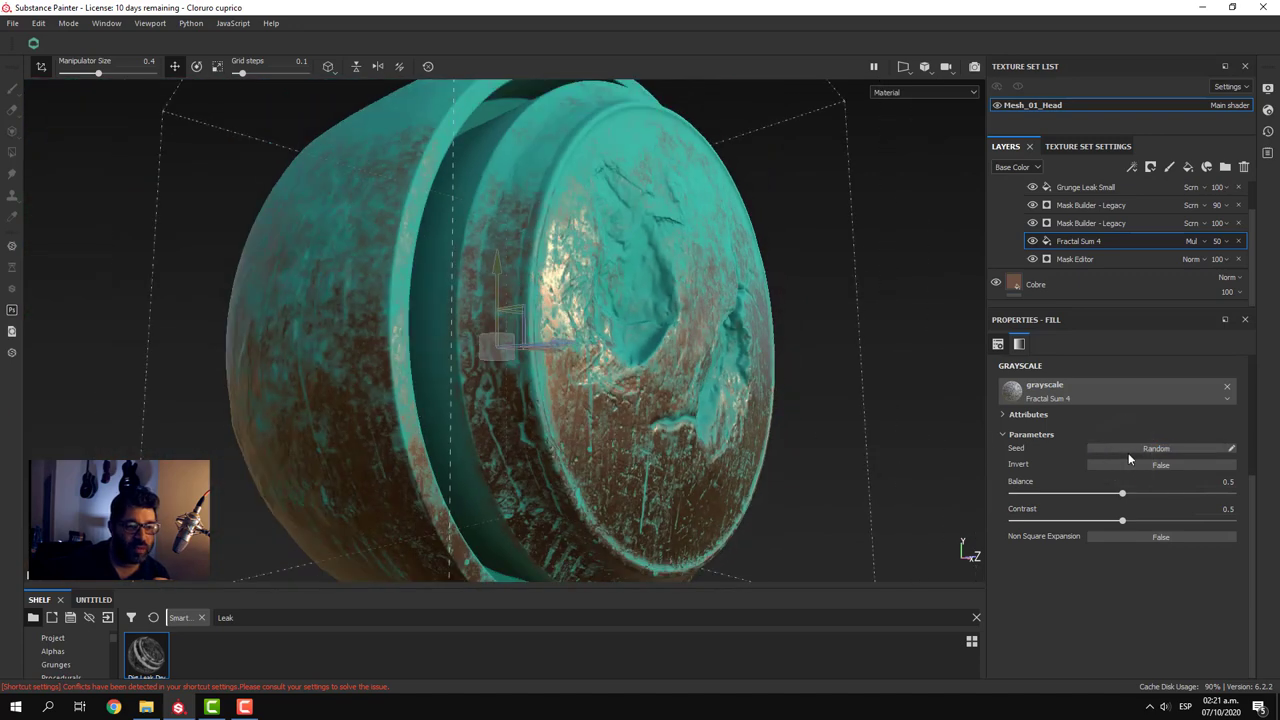
scroll(786, 495, "down", 5)
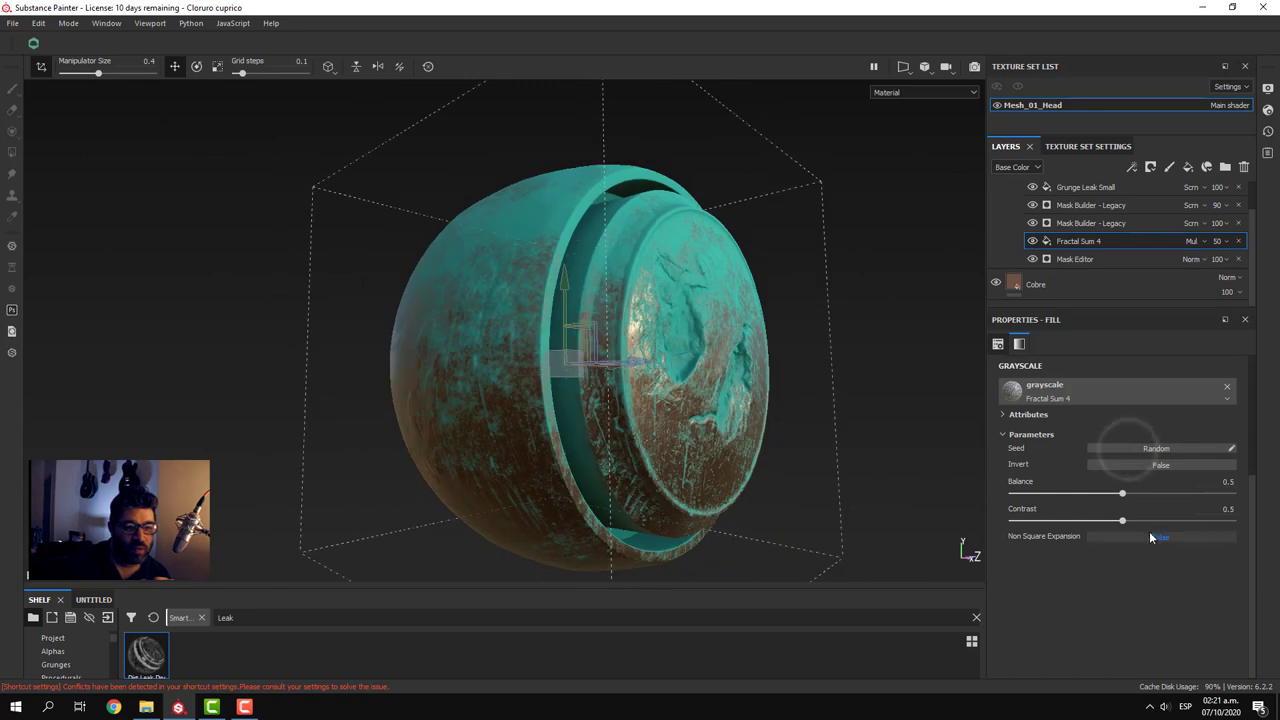
- Raise Fractal Sum 4 contrast to about 0.87 and nudge its balance to 0.01
left_click_drag(1125, 522, 1205, 522)
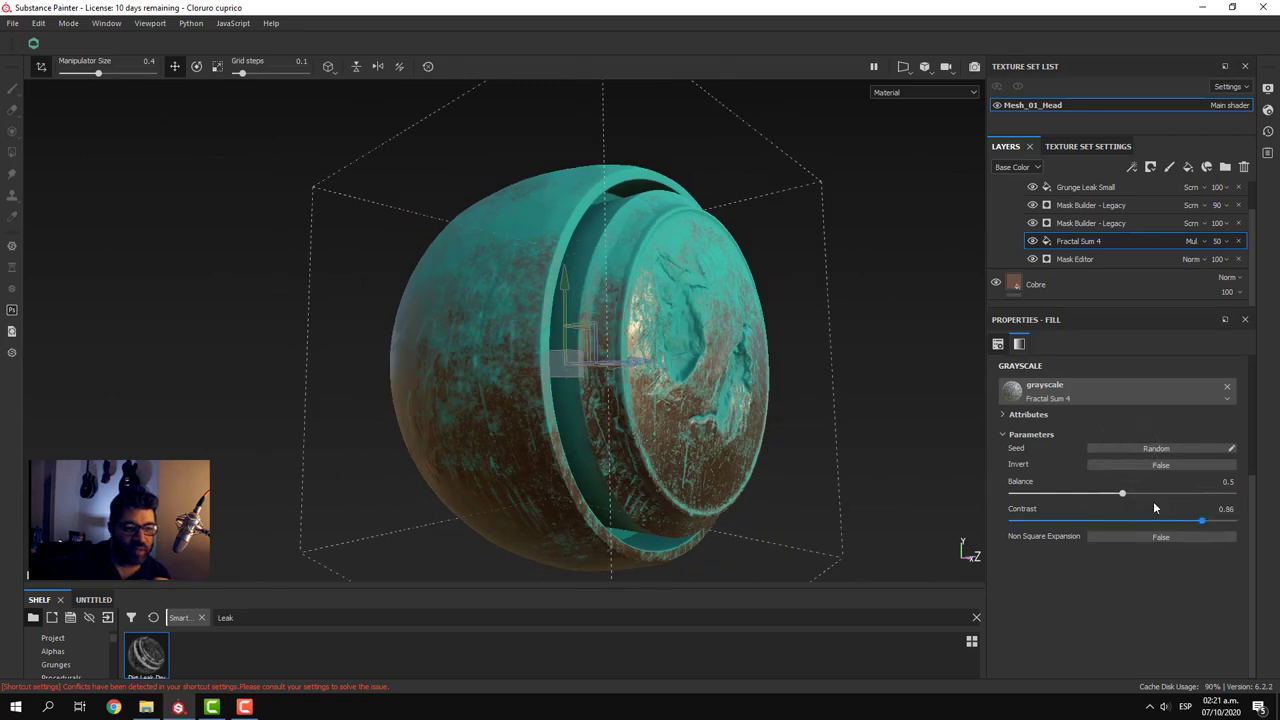
left_click_drag(1127, 494, 1167, 494)
left_click(1130, 438)
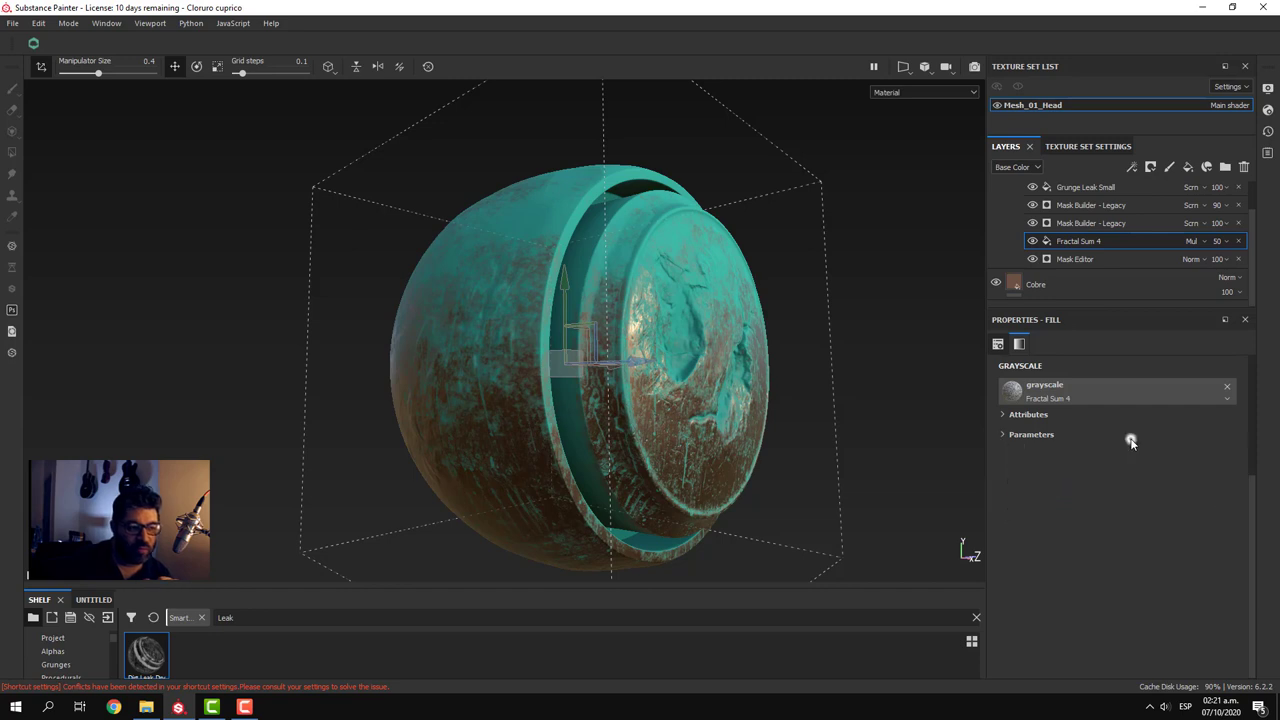
left_click(1130, 438)
left_click(1130, 440)
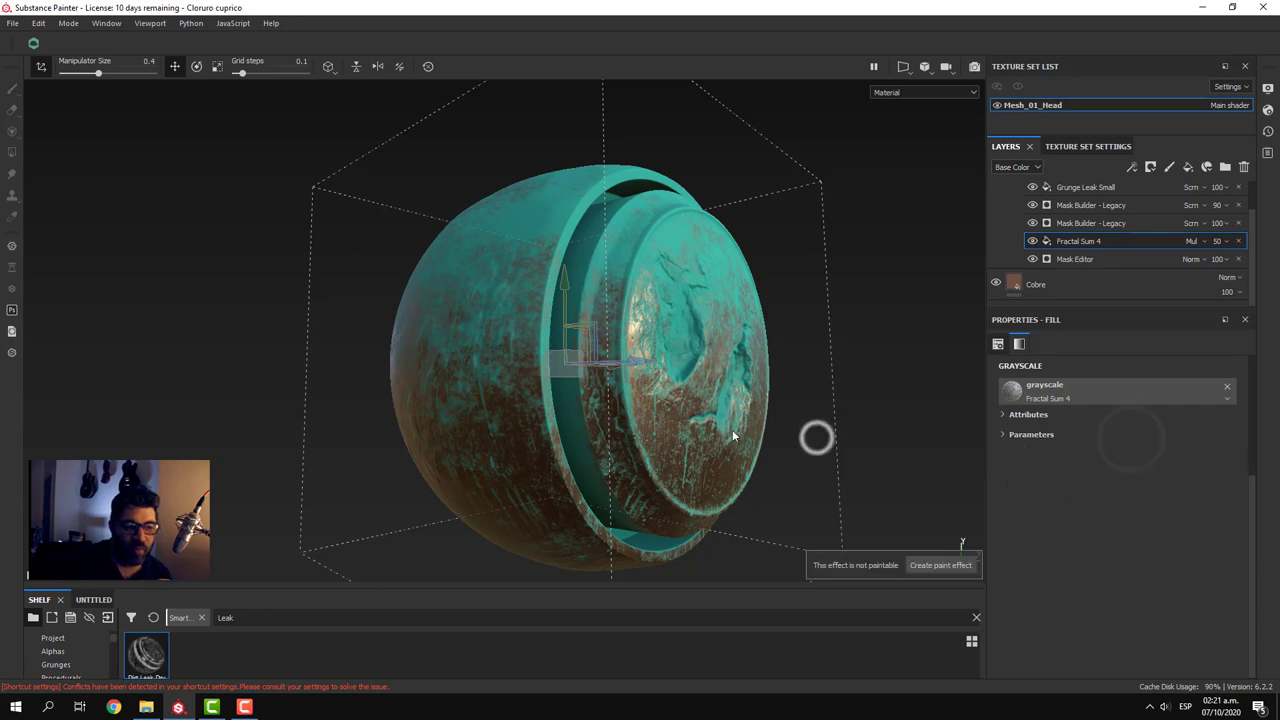
left_click(1116, 224)
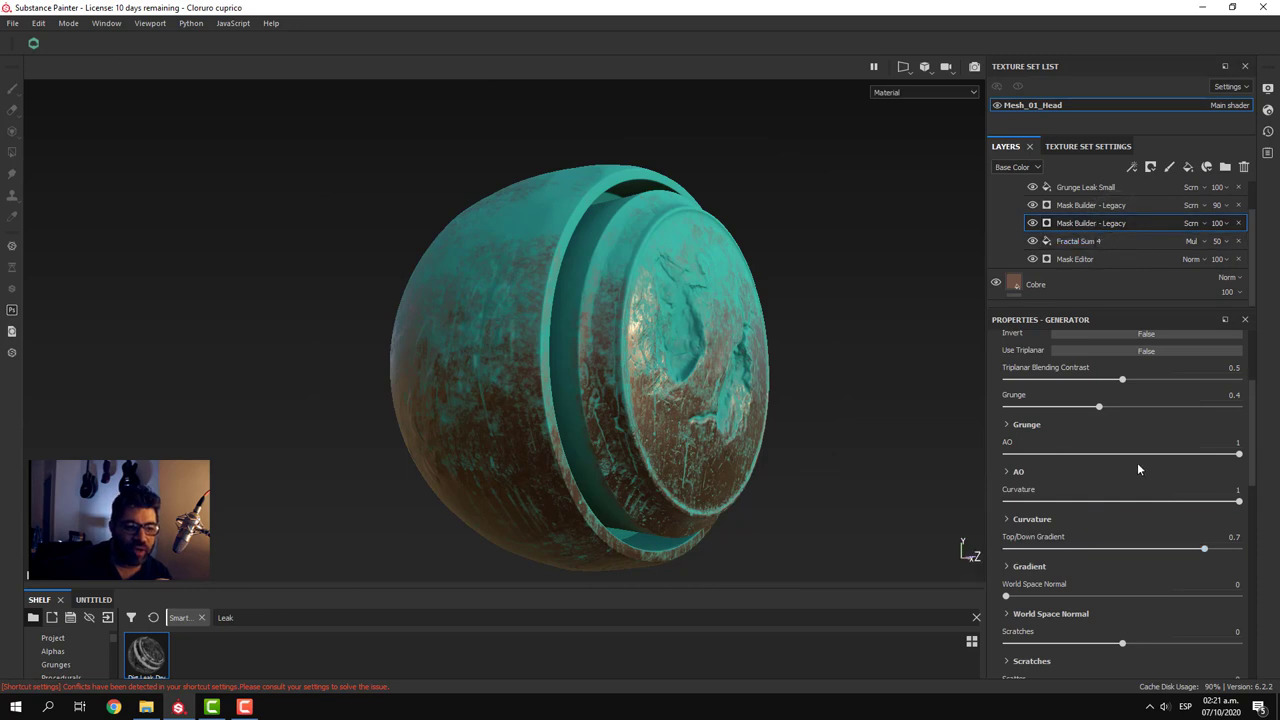
- Compare the second Mask Builder's AO extremes on the sphere, then settle AO at -0.28
left_click_drag(1240, 458, 967, 456)
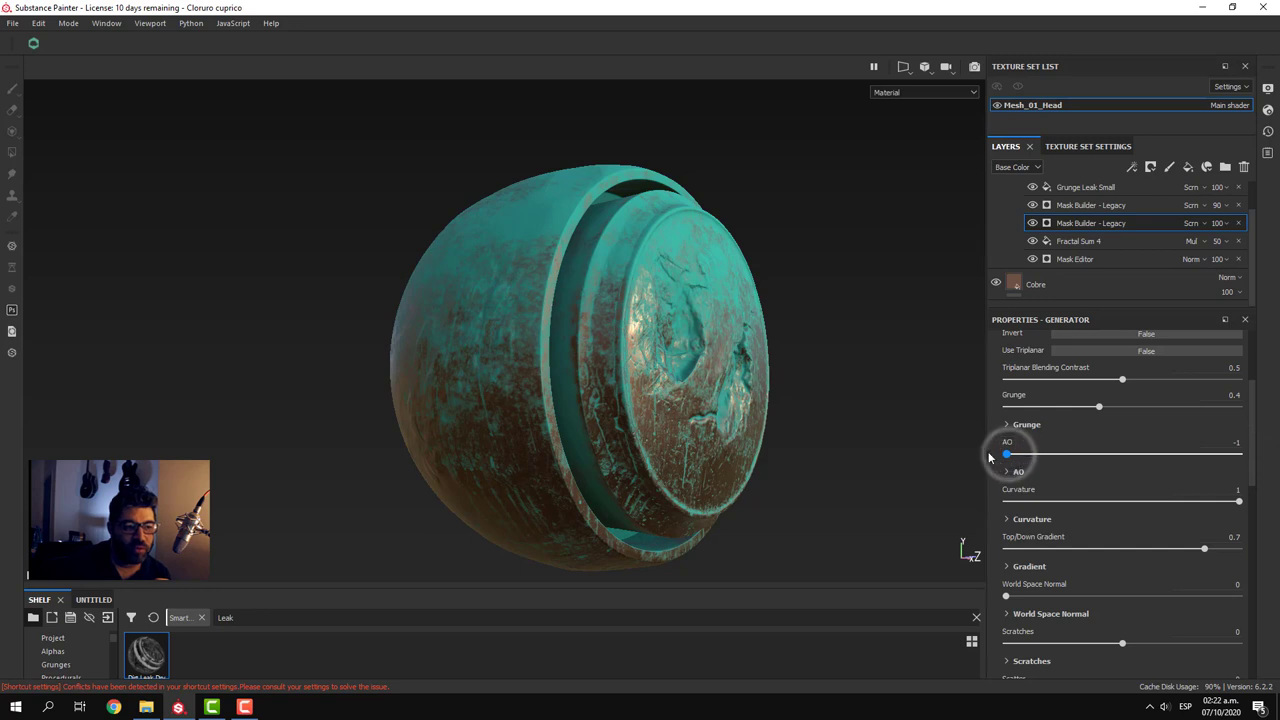
mouse_move(1196, 466)
left_mouse_down()
mouse_move(1245, 455)
mouse_move(940, 449)
mouse_move(1273, 453)
mouse_move(1024, 452)
left_mouse_up()
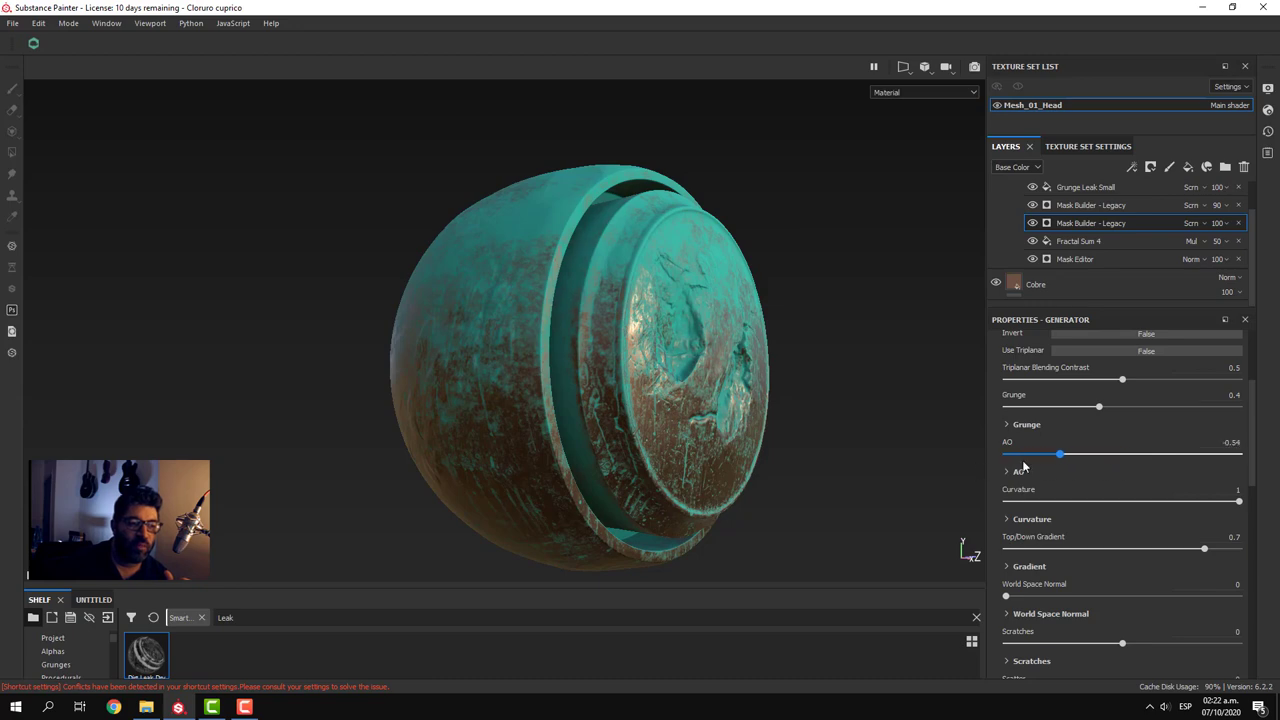
scroll(648, 380, "down", 3)
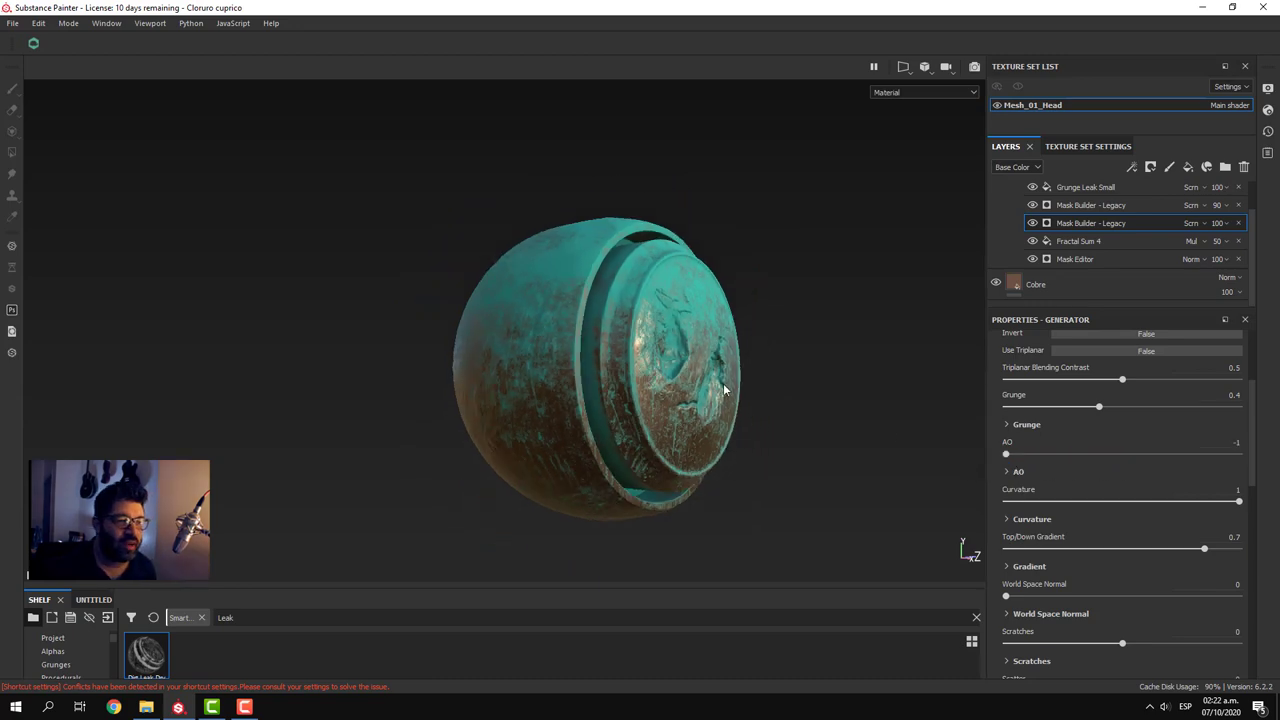
mouse_move(724, 390)
left_mouse_down("alt")
mouse_move(620, 451)
mouse_move(534, 457)
left_mouse_up("alt")
scroll(652, 505, "up", 3)
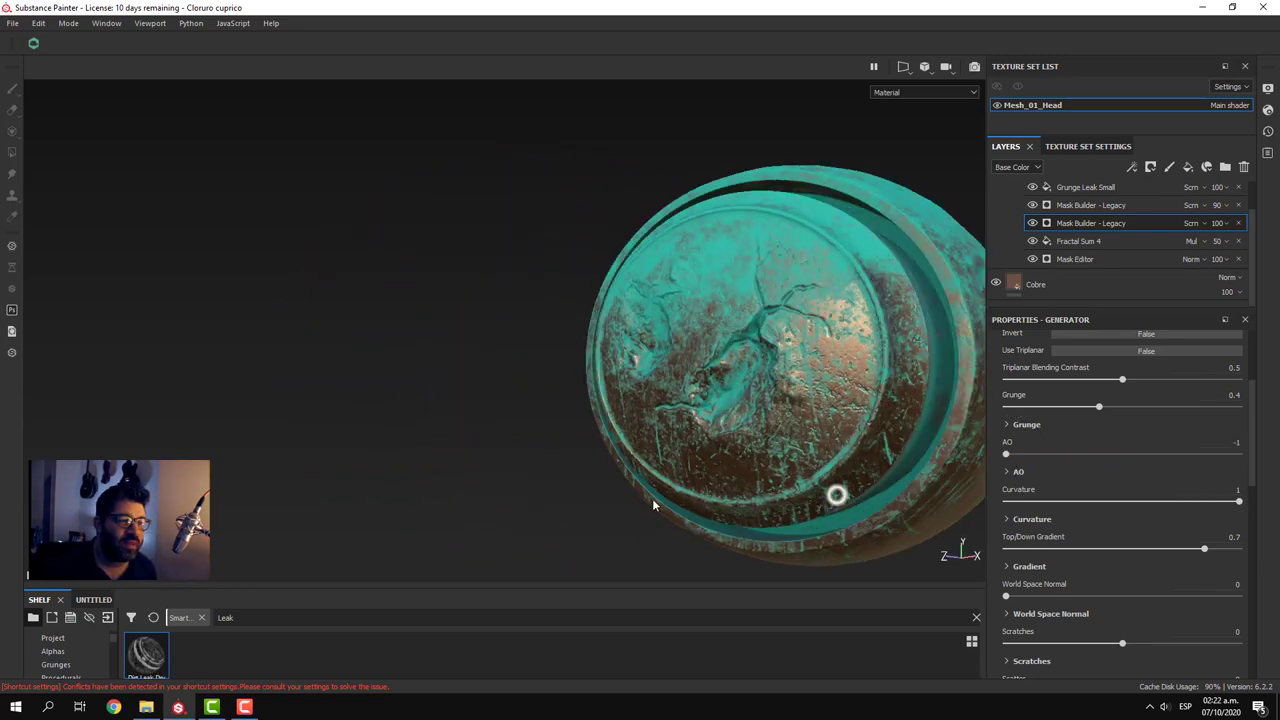
left_click_drag(652, 505, 566, 486, "alt")
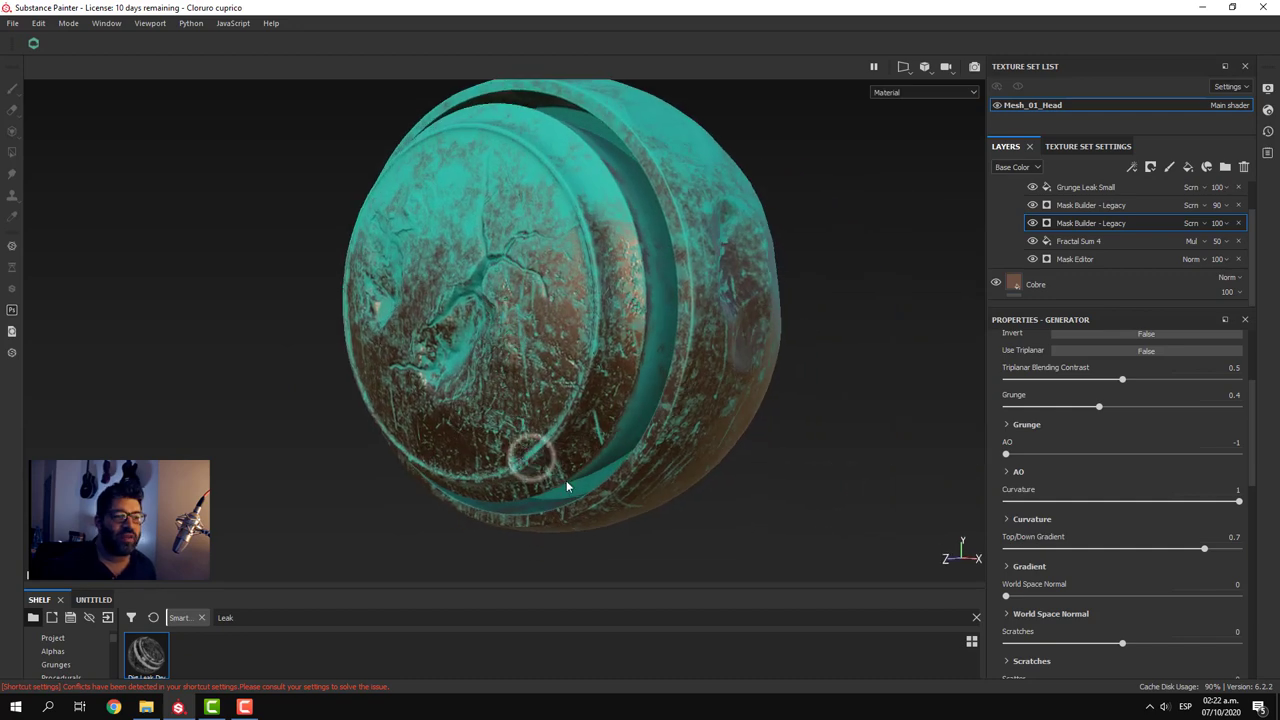
right_click_drag(566, 486, 738, 410, "alt")
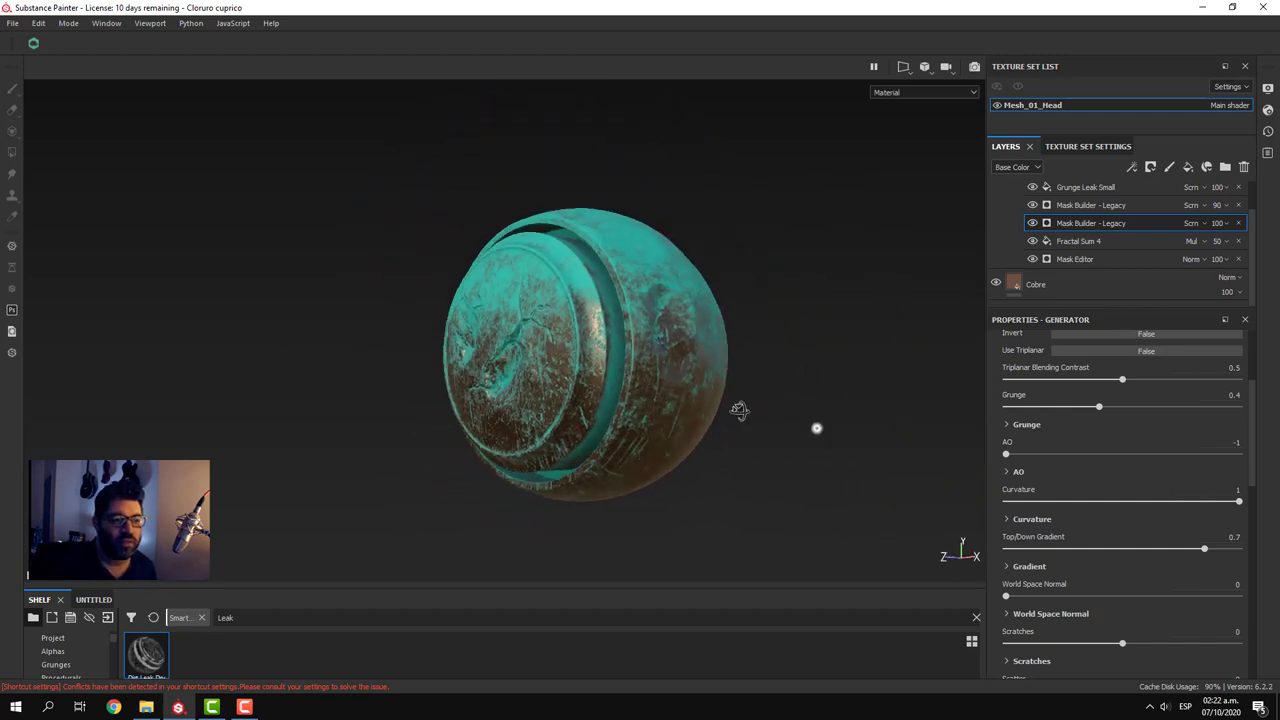
left_click_drag(738, 410, 700, 420, "alt")
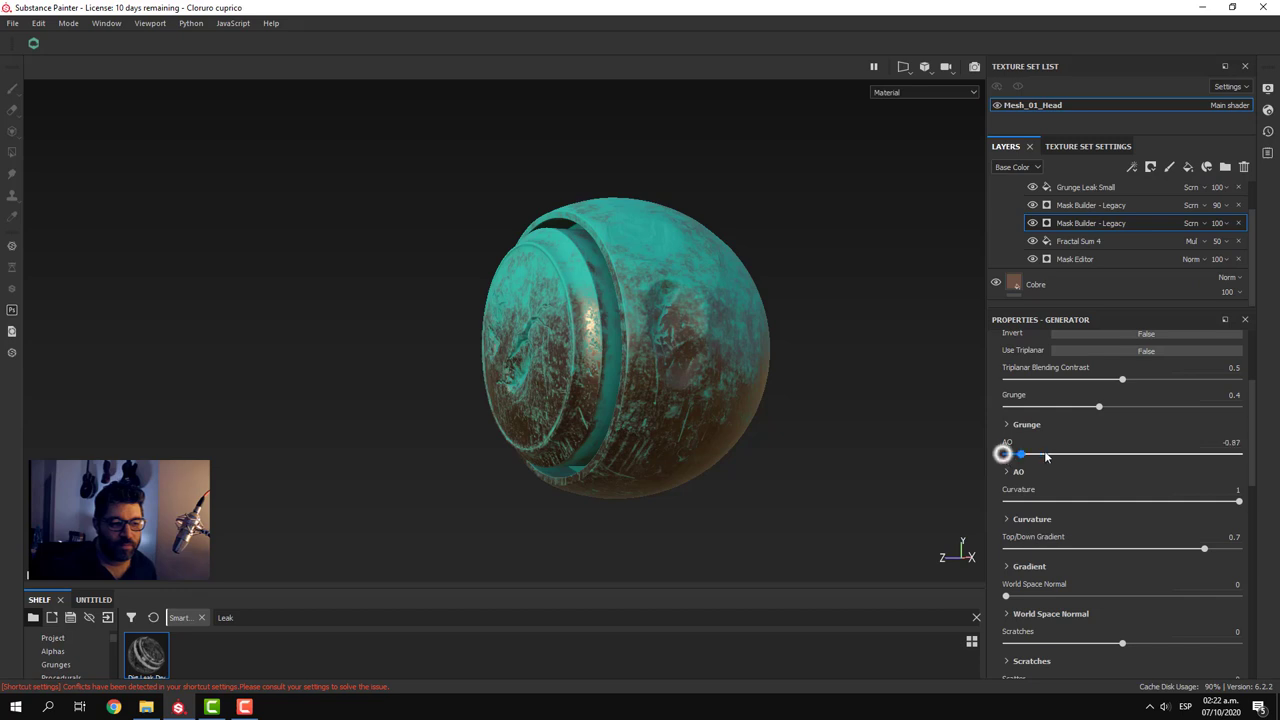
left_click_drag(1004, 454, 1276, 464)
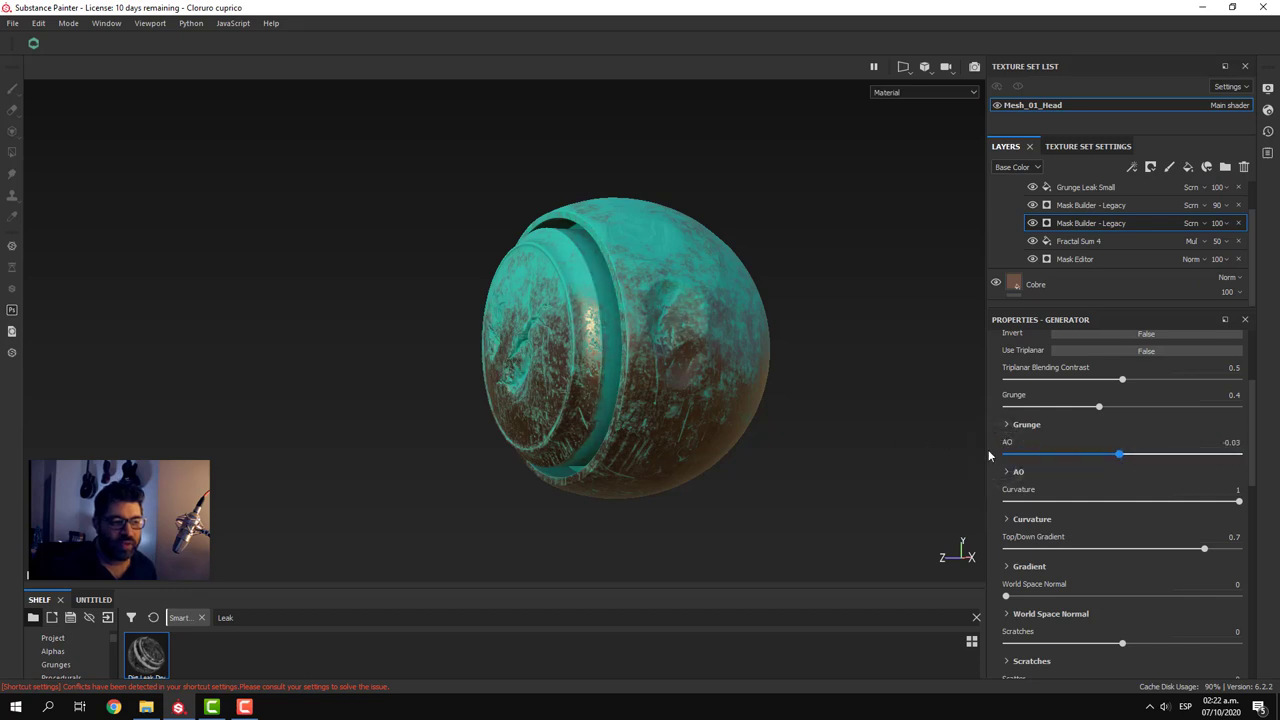
left_click_drag(988, 456, 1188, 456)
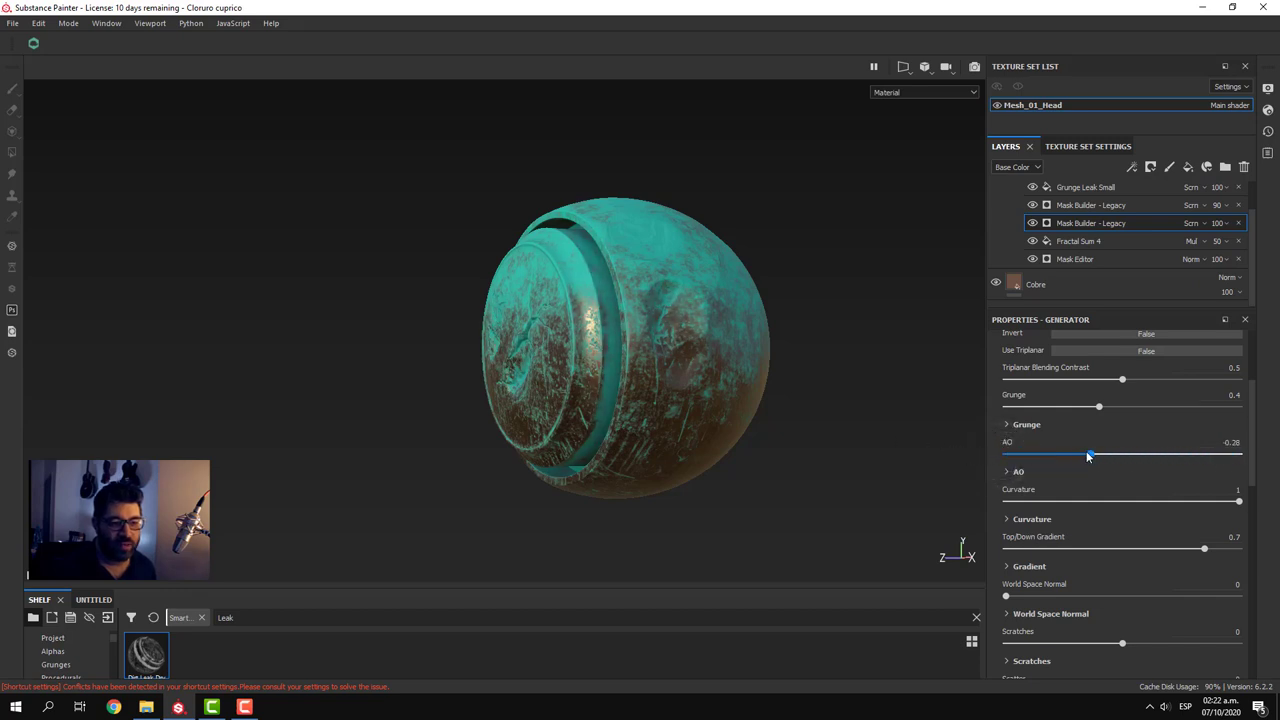
left_click_drag(1089, 455, 1089, 455)
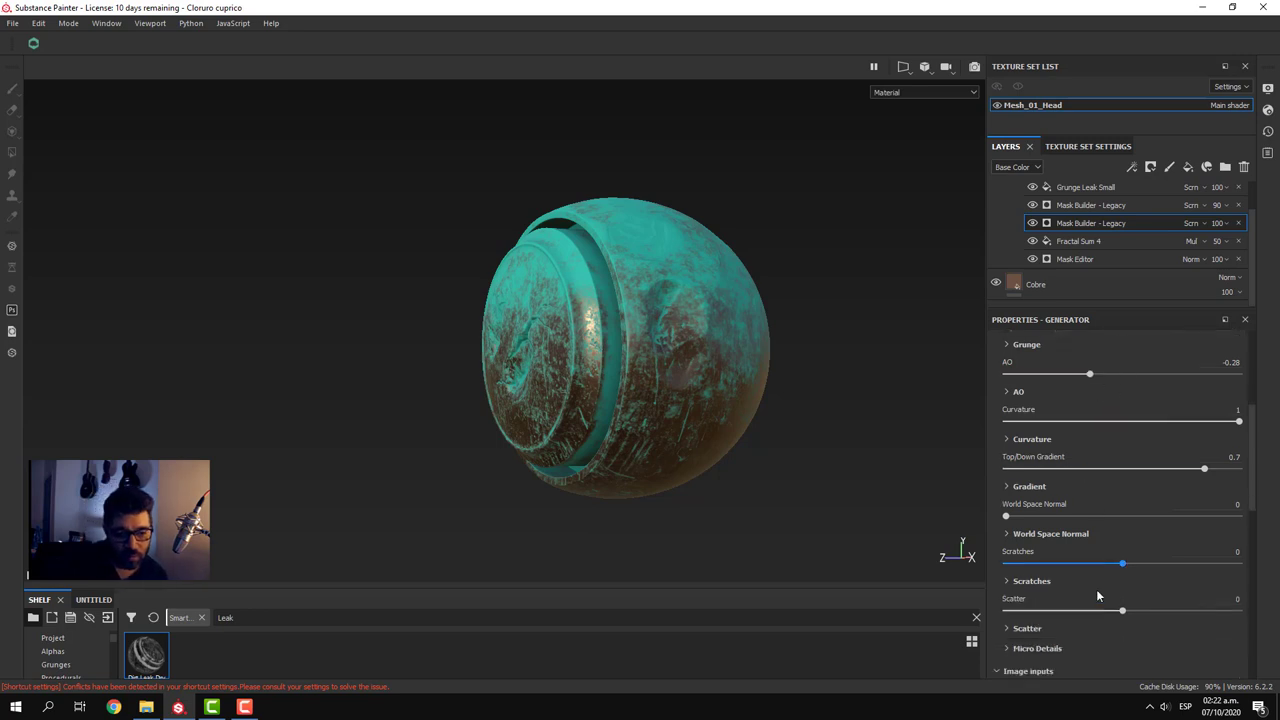
- Set its Level to 0.67 and Contrast to 0.3, checking the patina under rotated lighting
scroll(1096, 589, "up", 1)
scroll(1096, 589, "up", 2)
scroll(1100, 579, "up", 1)
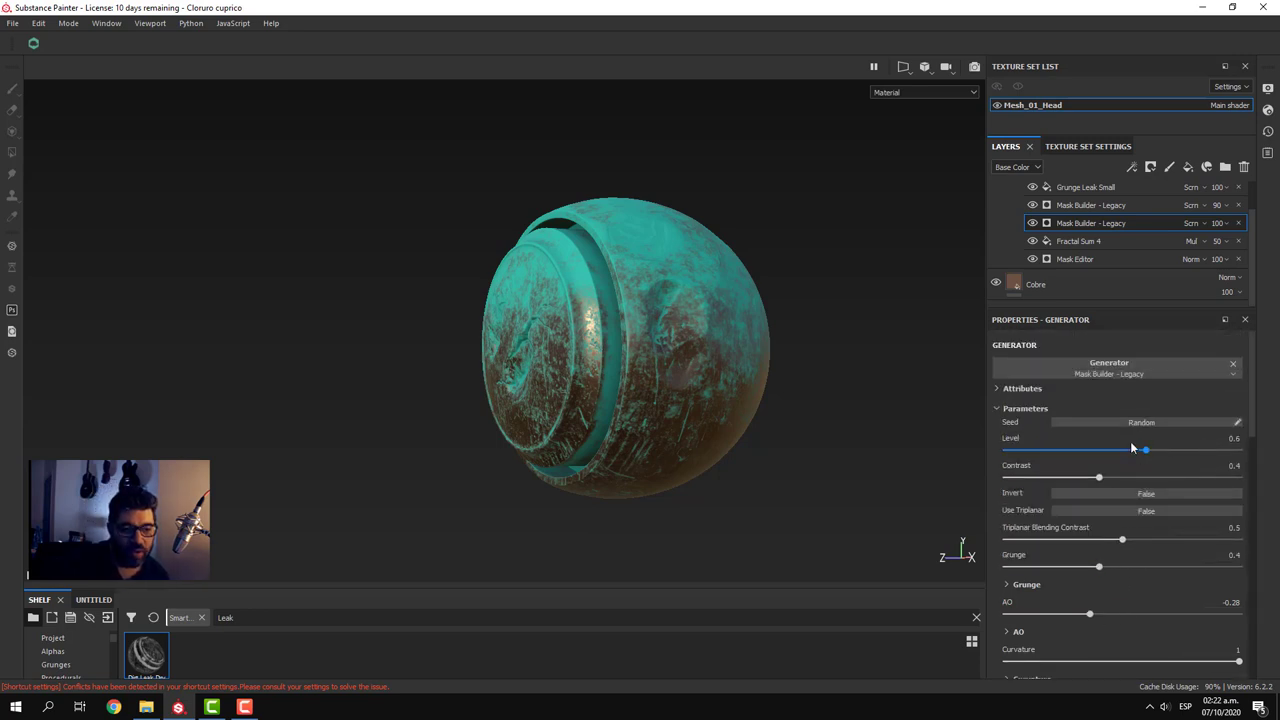
left_click_drag(1145, 450, 1161, 450)
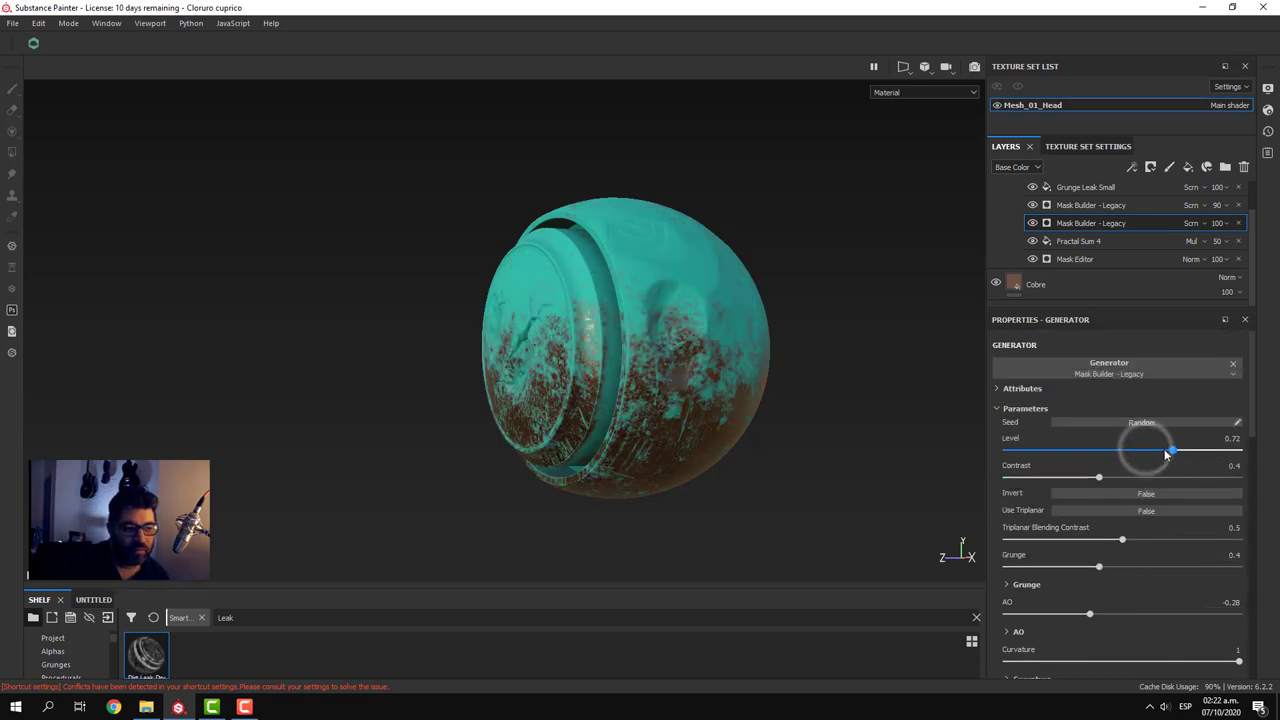
left_click_drag(1099, 477, 1080, 477)
scroll(679, 360, "down", 3)
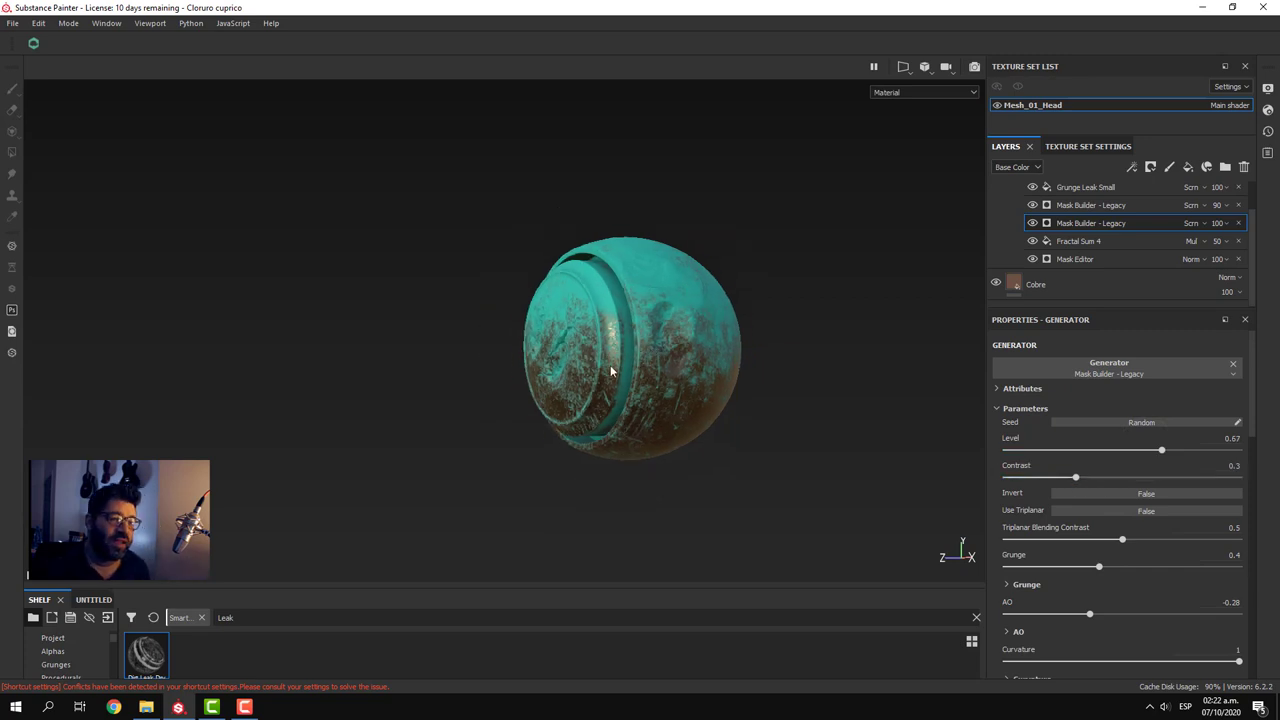
mouse_move(679, 360)
left_mouse_down("alt")
mouse_move(871, 428)
mouse_move(575, 400)
mouse_move(651, 394)
mouse_move(651, 443)
mouse_move(677, 442)
mouse_move(663, 434)
mouse_move(674, 440)
mouse_move(640, 457)
mouse_move(677, 443)
mouse_move(640, 457)
left_mouse_up("alt")
scroll(575, 400, "up", 3)
right_click_drag(640, 457, 607, 460, "shift")
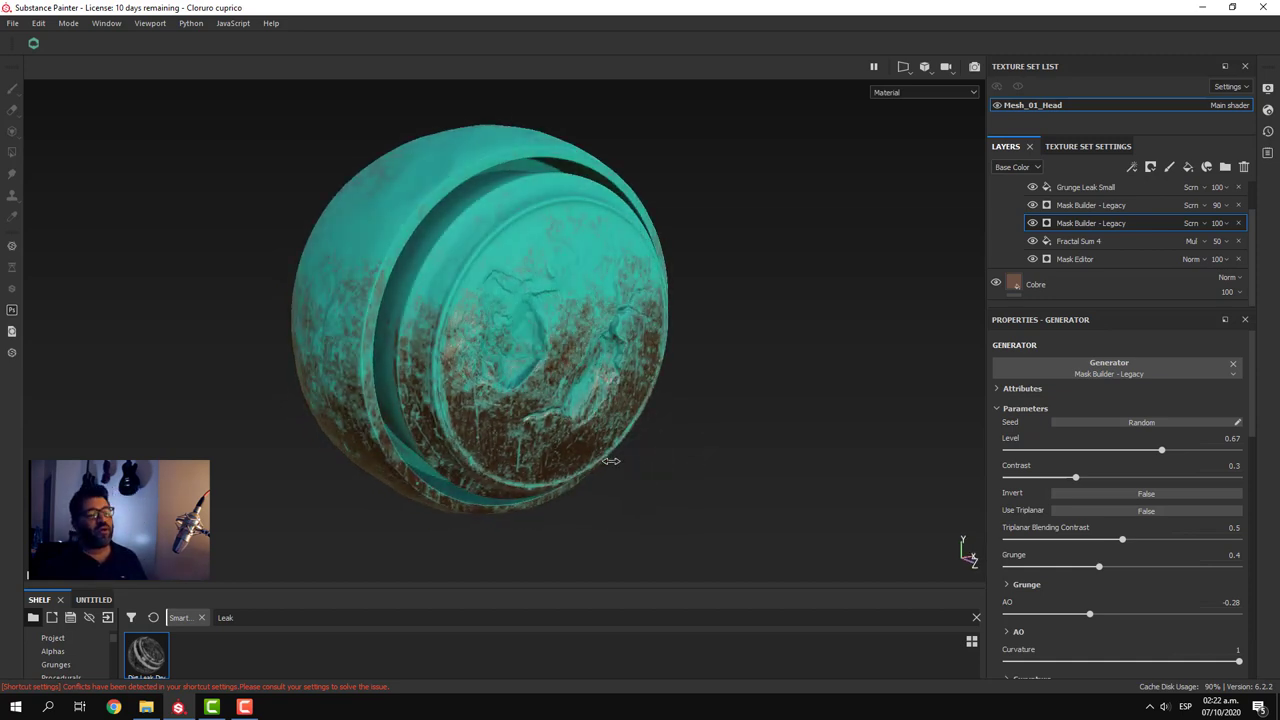
mouse_move(590, 430)
left_mouse_down("alt")
mouse_move(571, 411)
mouse_move(562, 350)
mouse_move(660, 394)
mouse_move(691, 434)
mouse_move(534, 287)
left_mouse_up("alt")
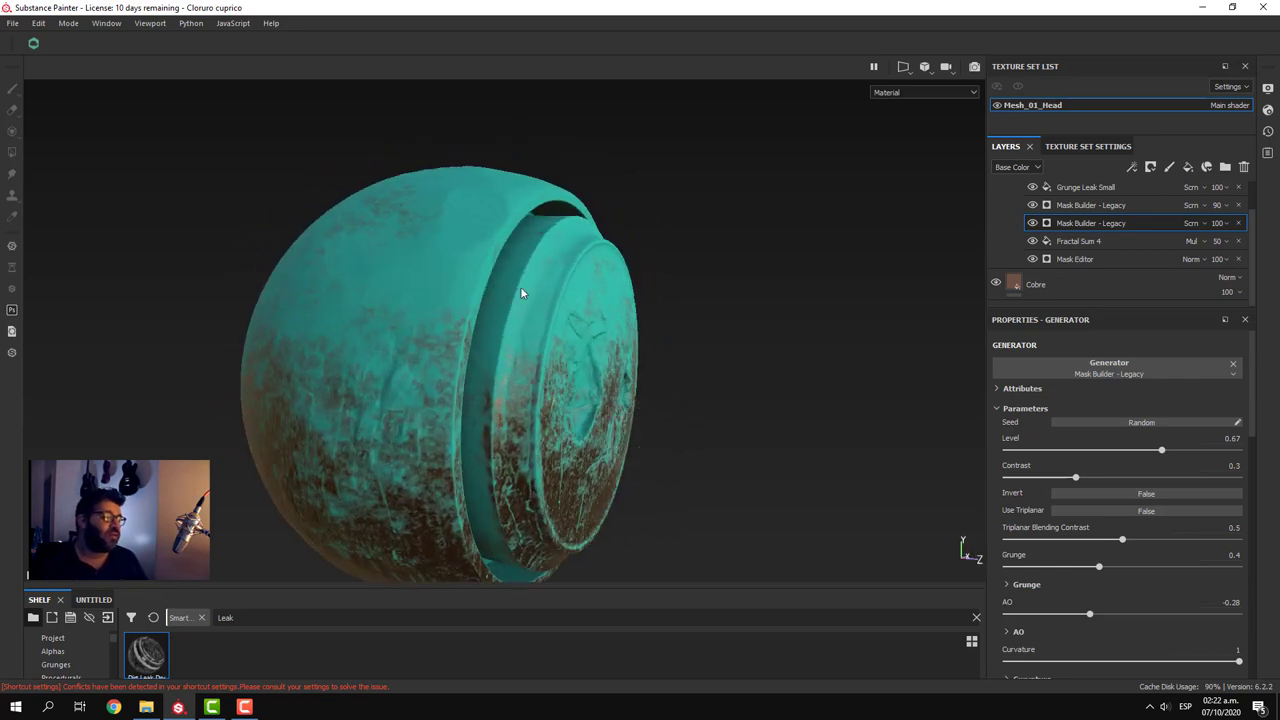
mouse_move(544, 312)
right_mouse_down("shift")
mouse_move(608, 294)
mouse_move(523, 286)
mouse_move(555, 300)
right_mouse_up("shift")
- Lower the Patina fill layer's roughness slightly
scroll(1050, 220, "up", 2)
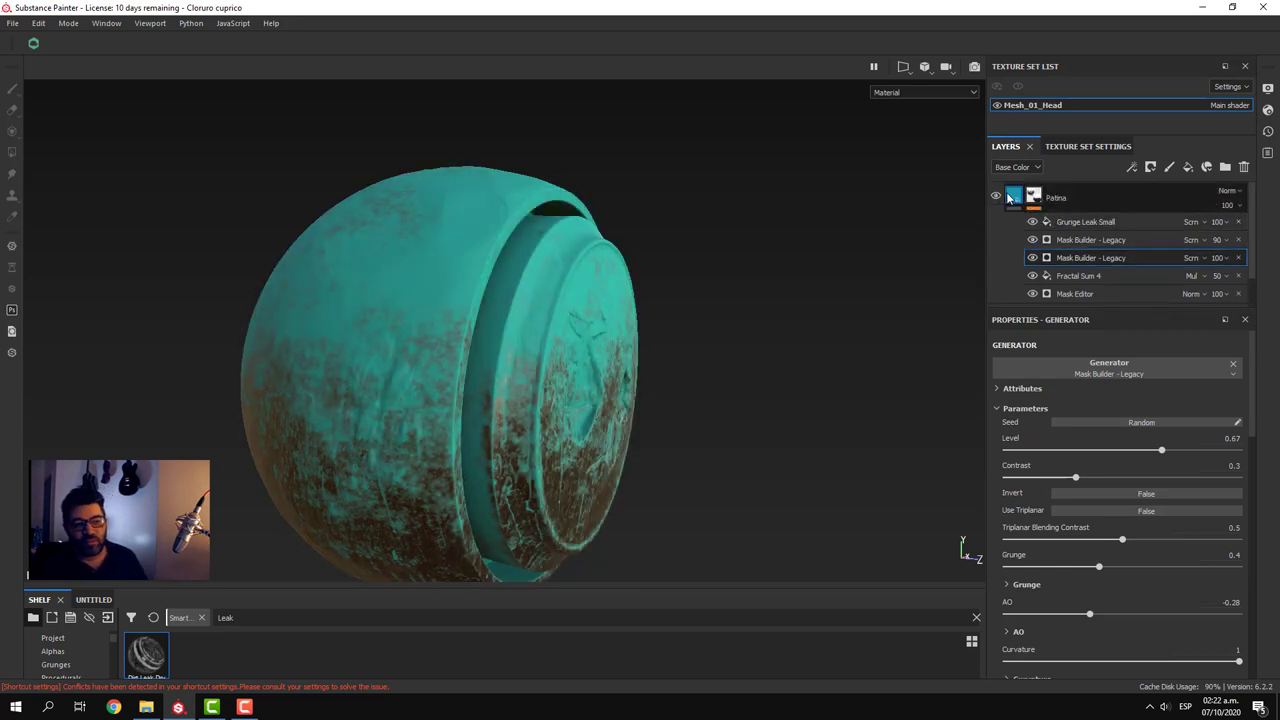
left_click(1010, 199)
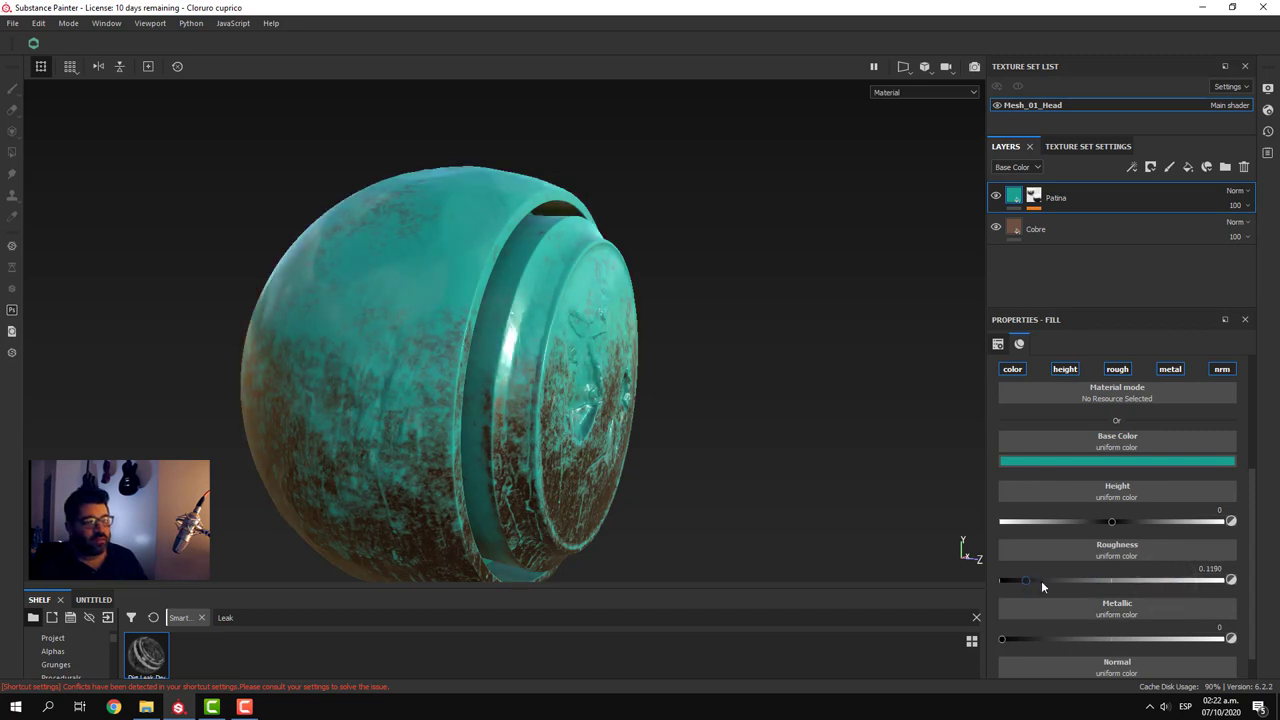
left_click_drag(1164, 582, 1156, 581)
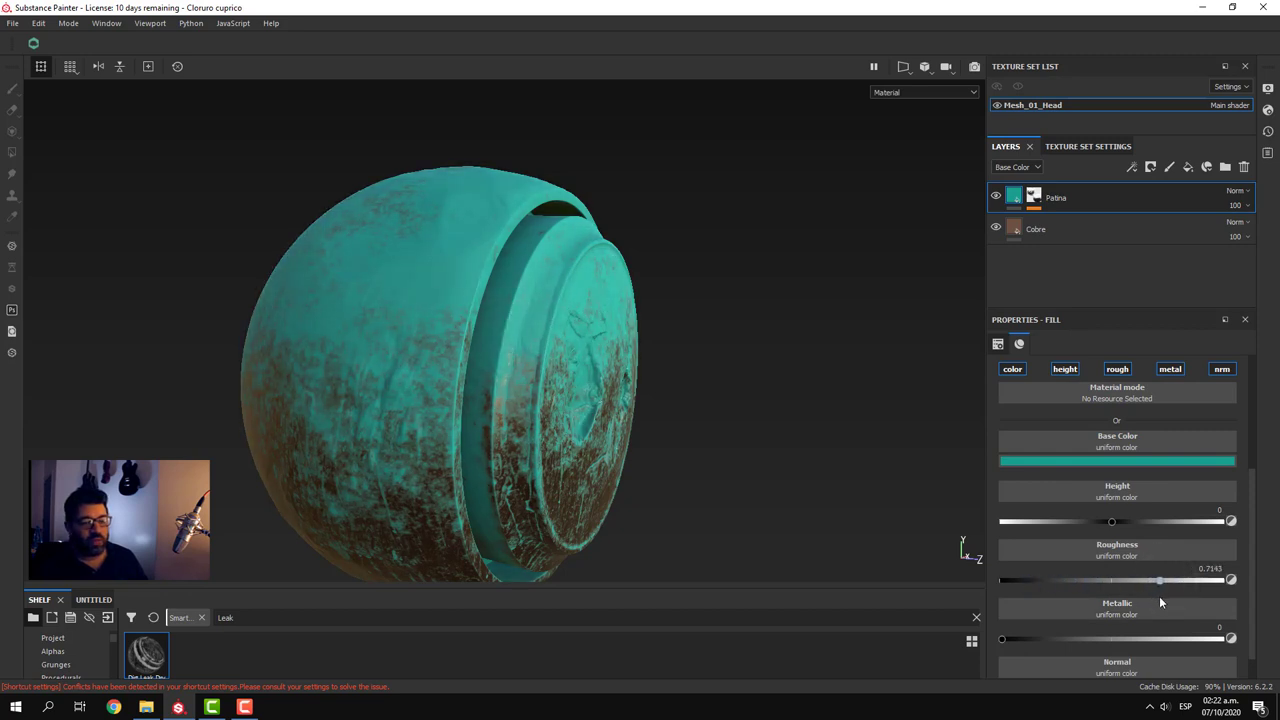
- Select Patina's second Mask Builder and toggle it off and on to compare its effect
left_click(1033, 196)
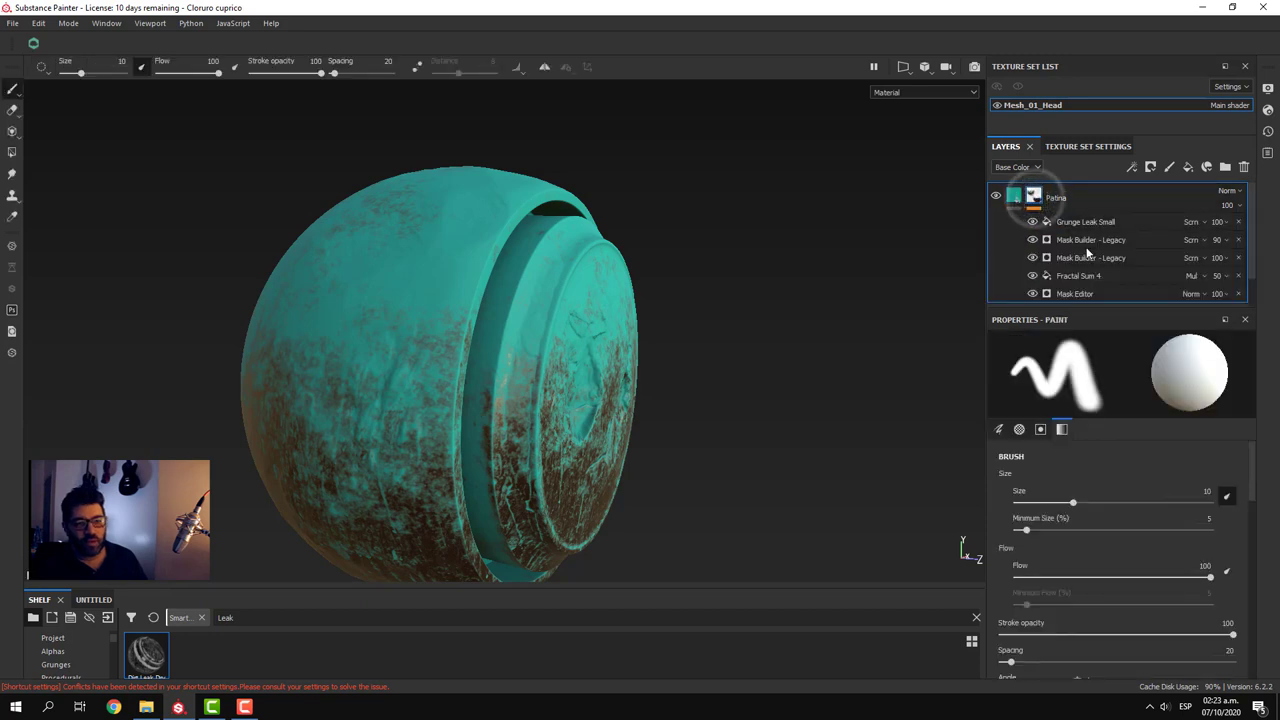
left_click(1087, 240)
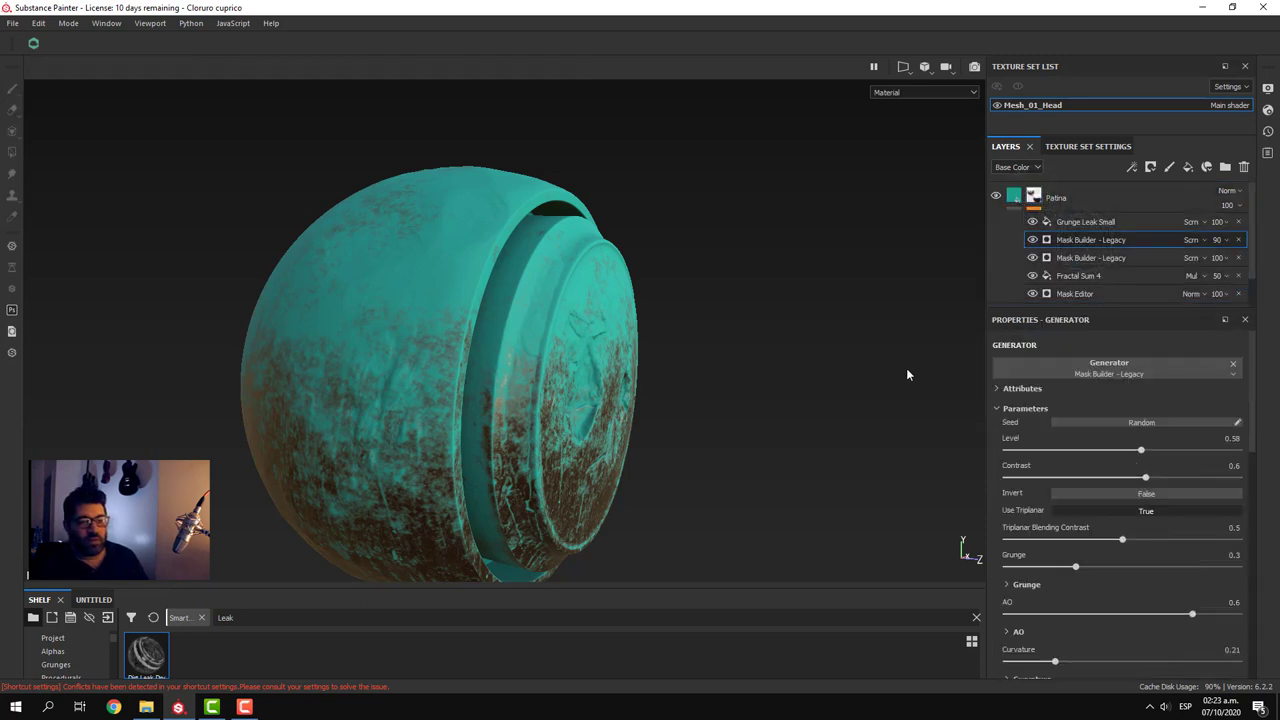
scroll(781, 390, "down", 2)
scroll(766, 425, "down", 1)
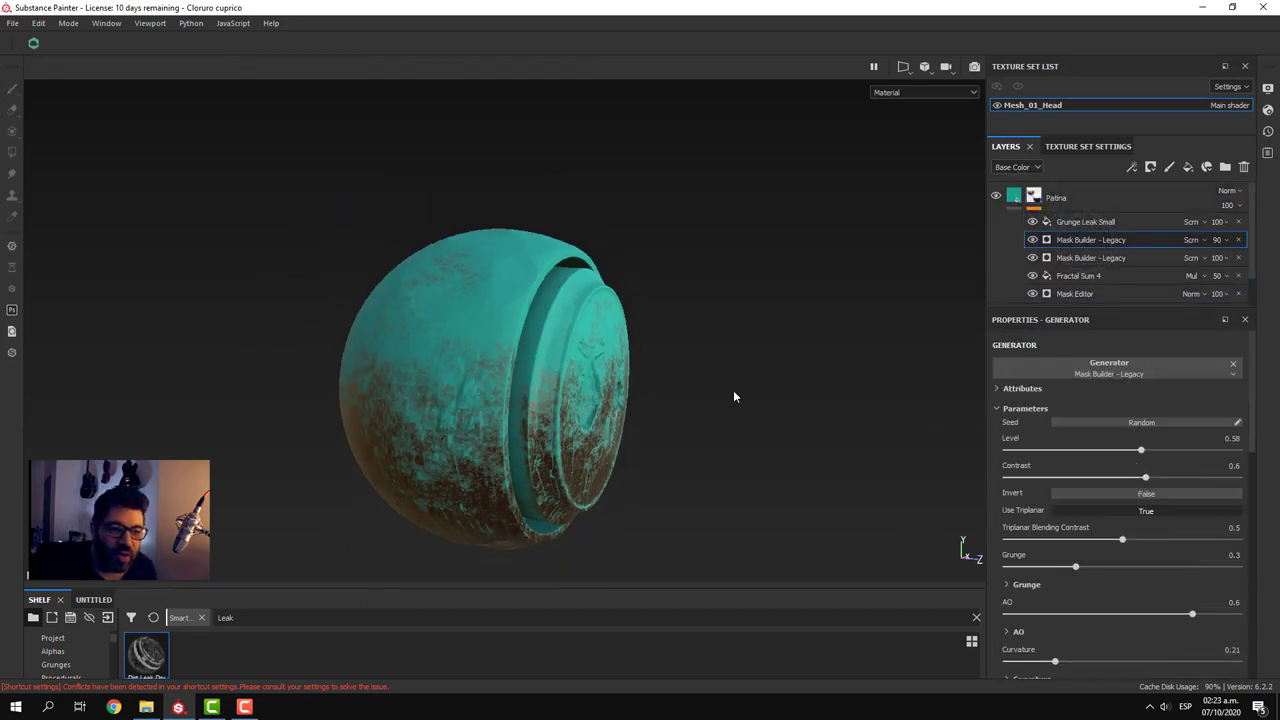
left_click(1040, 260)
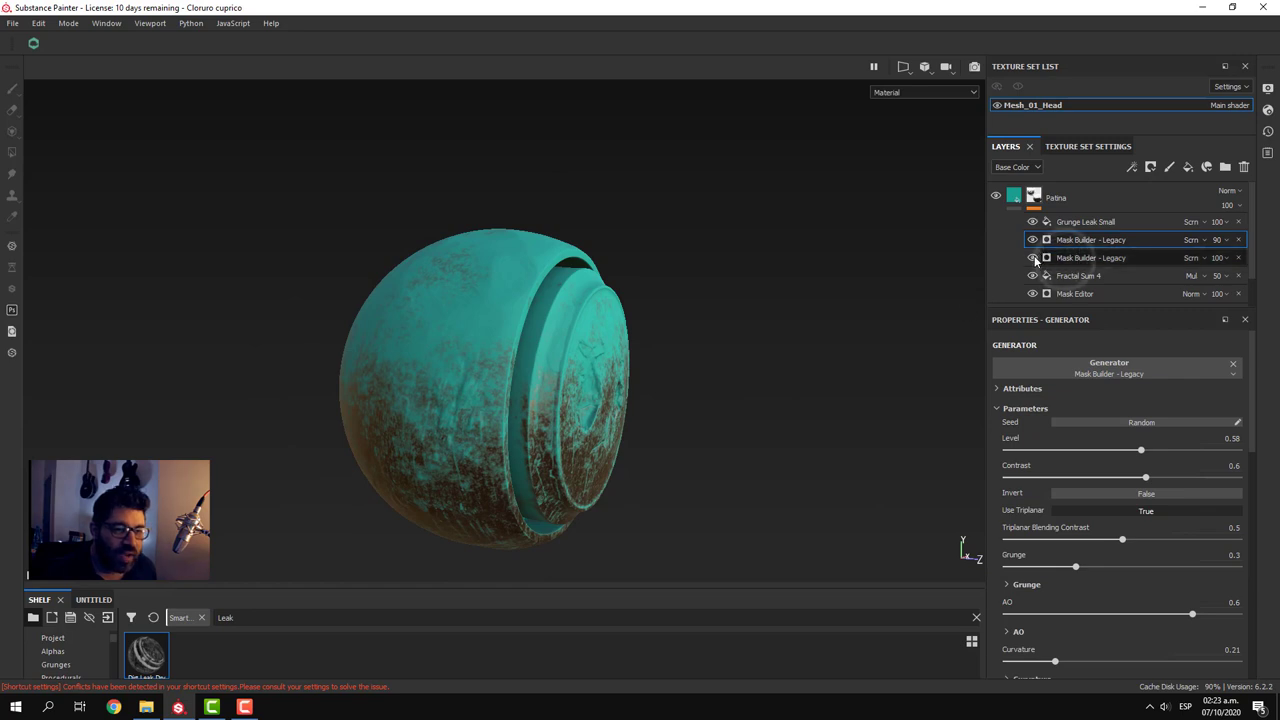
left_click(1032, 258)
left_click(1032, 258)
left_click(1032, 258)
left_click(1033, 258)
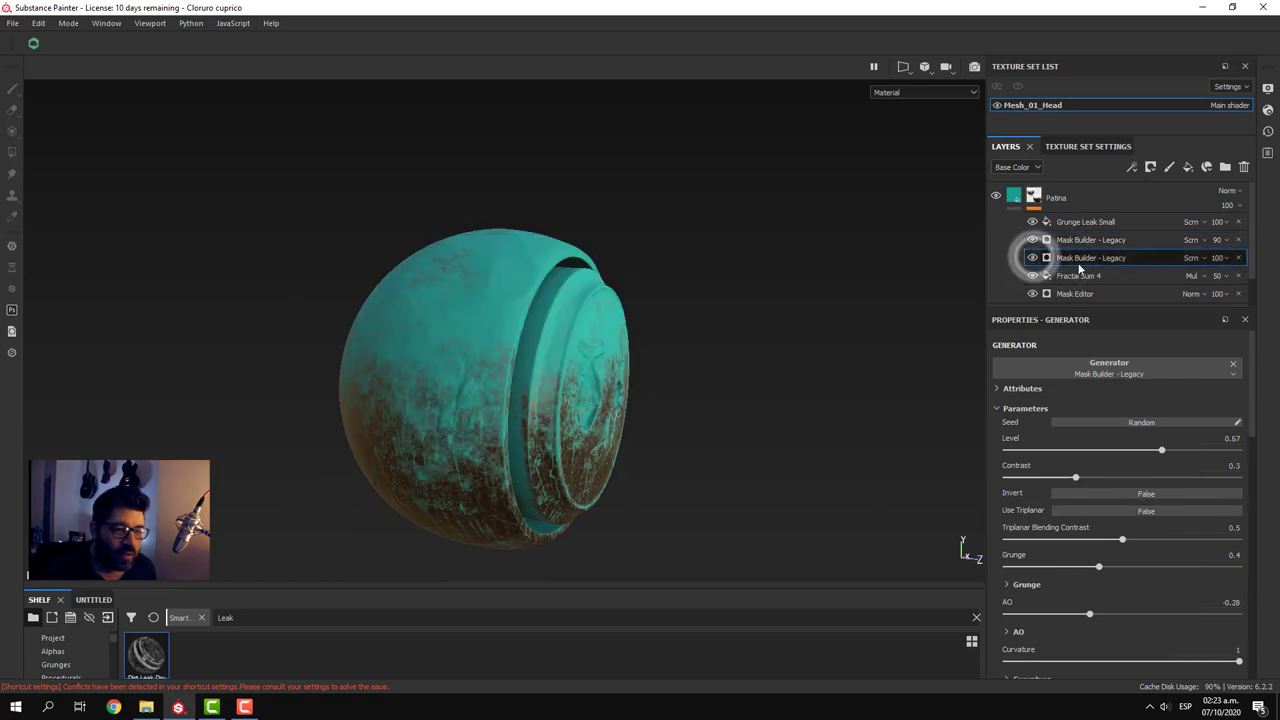
left_click_drag(711, 376, 790, 438, "alt")
middle_click_drag(722, 400, 651, 436, "alt")
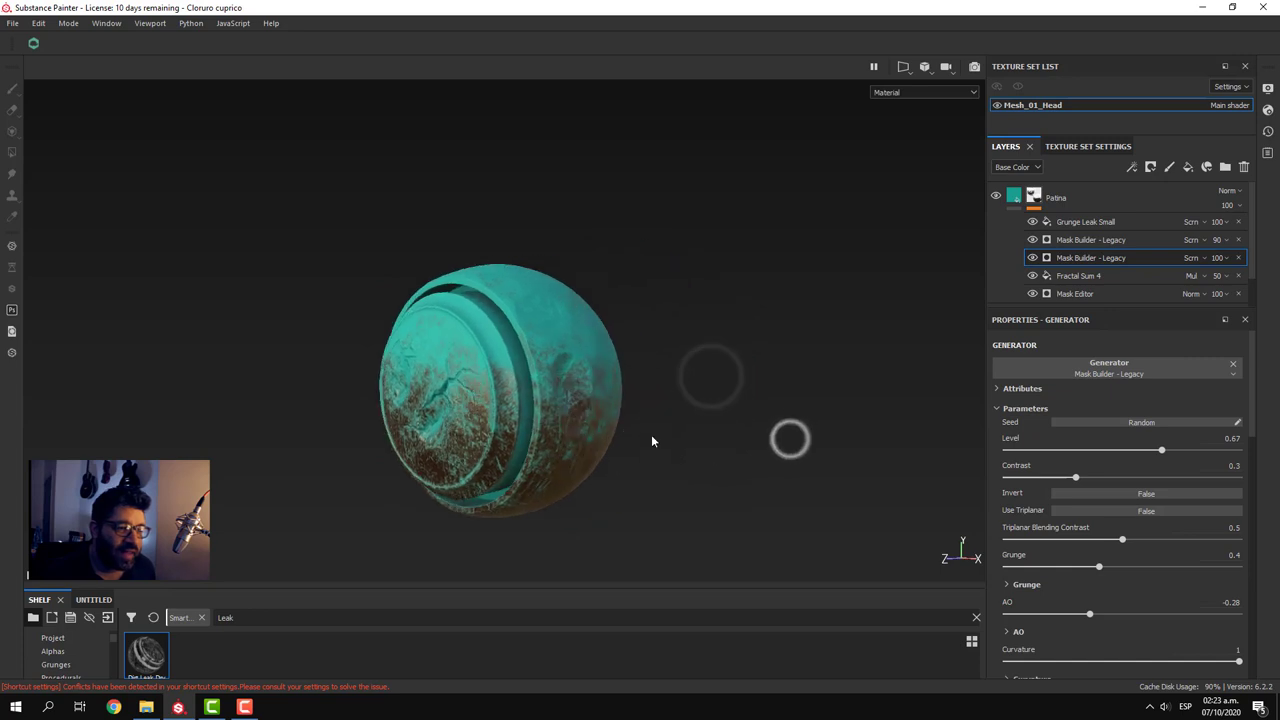
scroll(651, 436, "up", 2)
left_click_drag(651, 436, 709, 497, "alt")
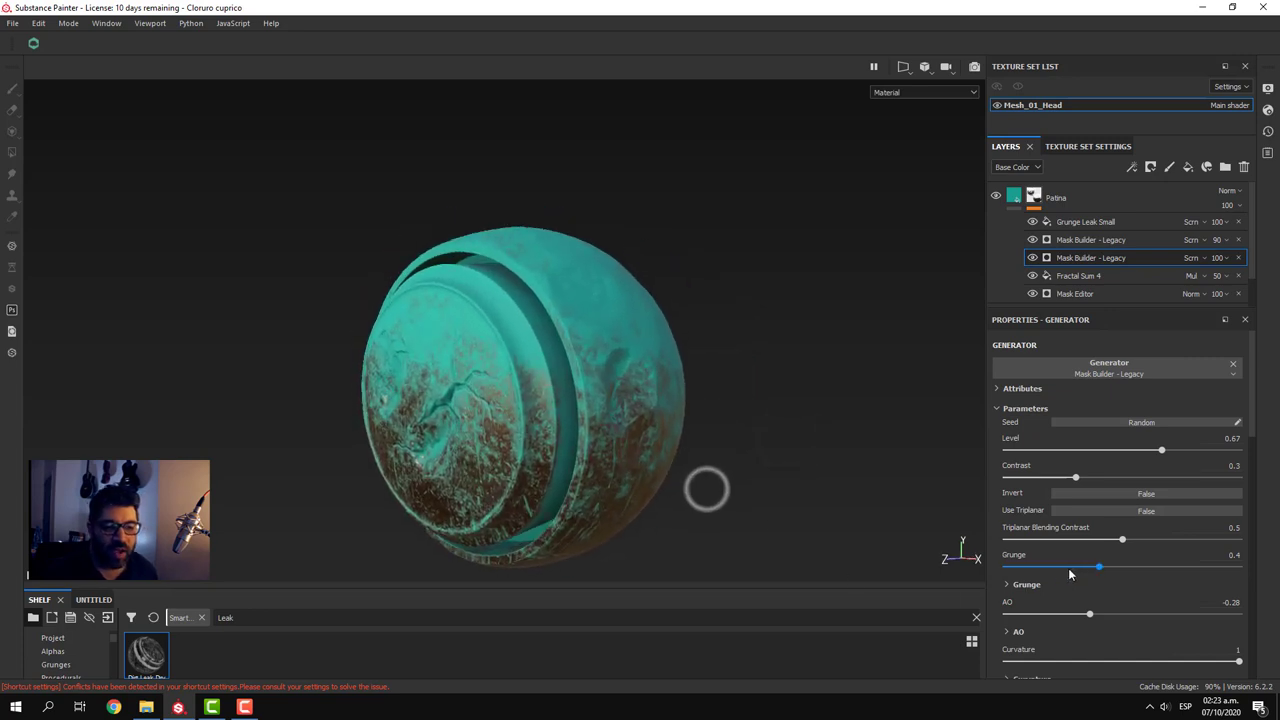
scroll(1100, 565, "down", 2)
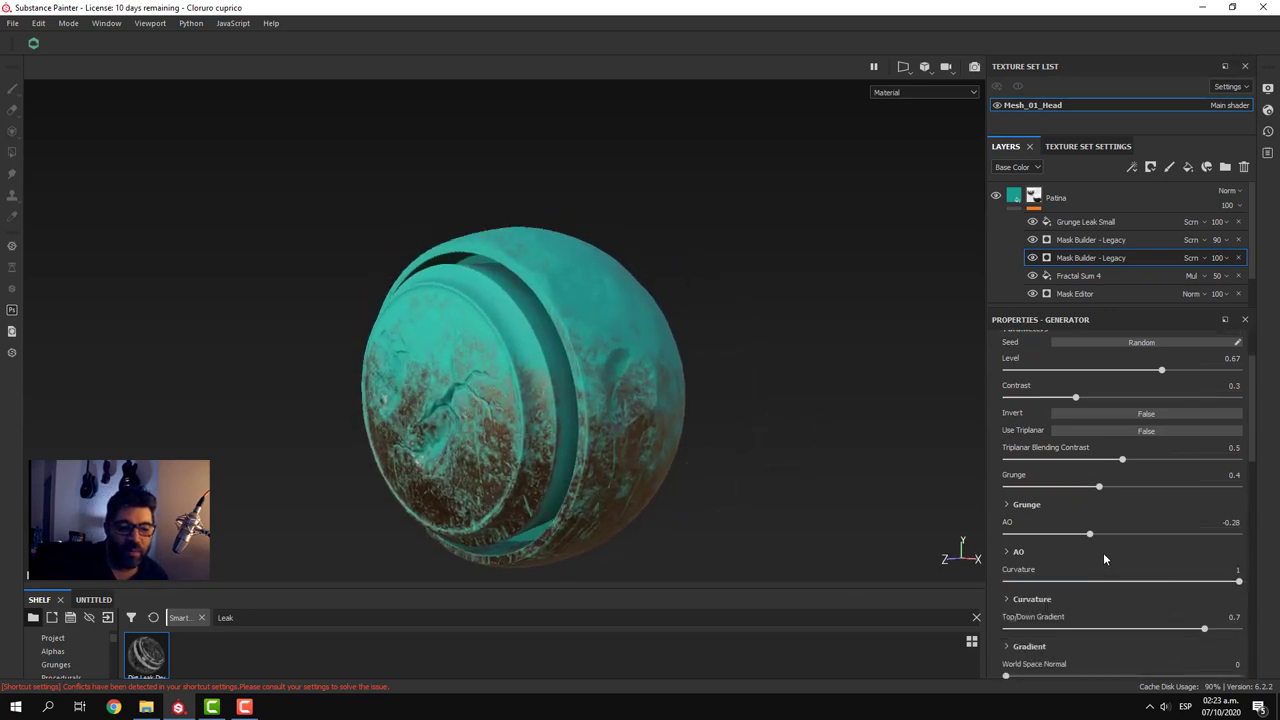
- Lower its Grunge slightly and re-roll the BnW Spots 1 grunge seed until the patches look right
mouse_move(1099, 488)
left_mouse_down()
mouse_move(1183, 477)
mouse_move(1101, 457)
left_mouse_up()
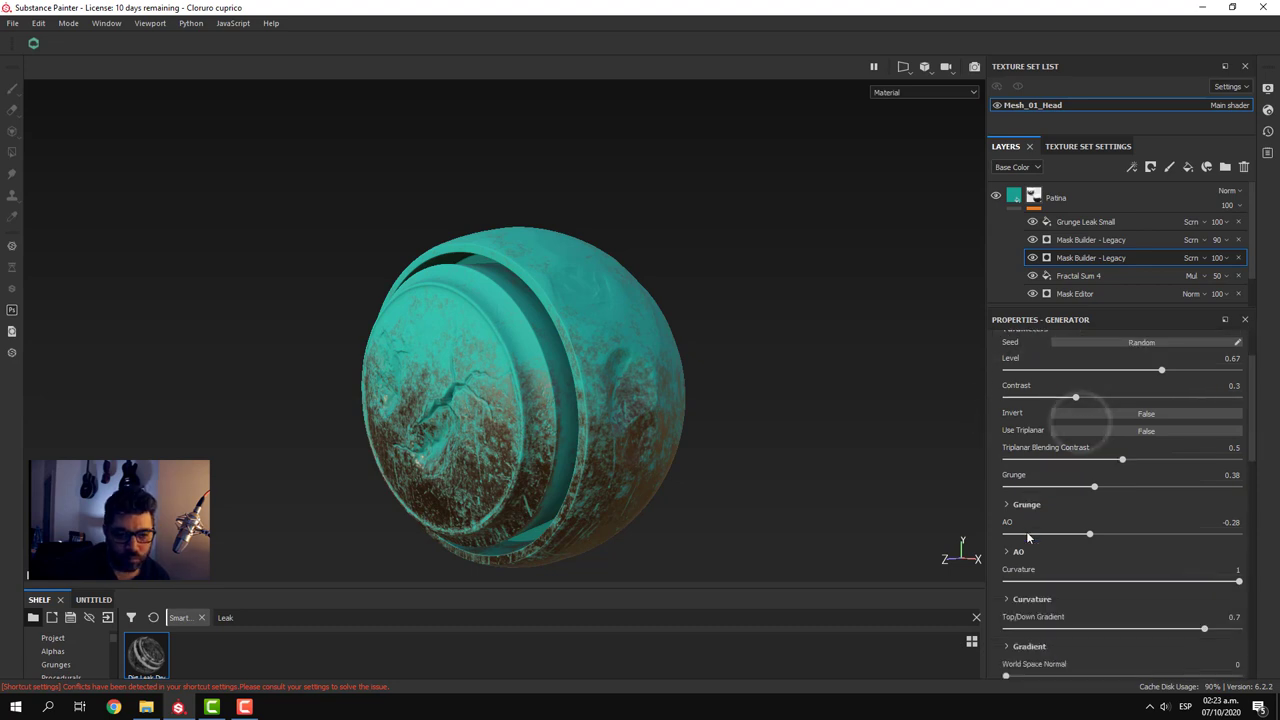
scroll(1026, 531, "down", 2)
scroll(1026, 531, "down", 2)
scroll(1026, 531, "down", 2)
scroll(1026, 531, "down", 2)
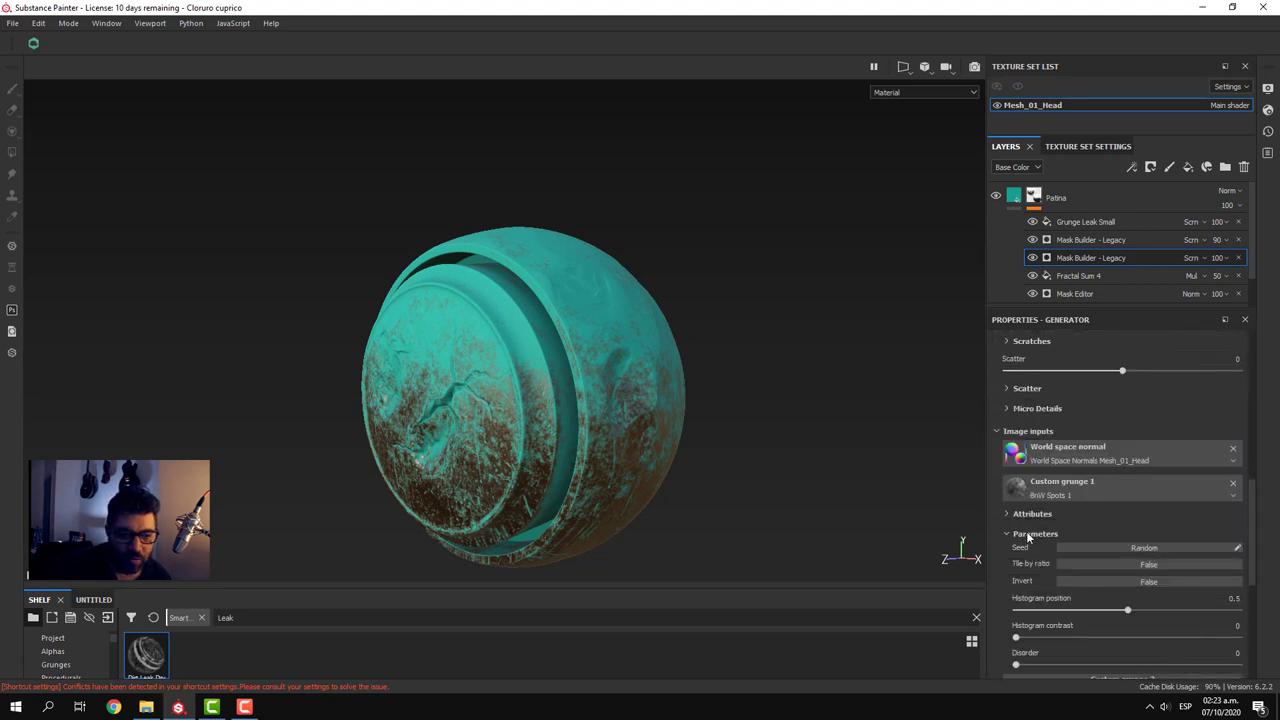
scroll(1027, 537, "down", 1)
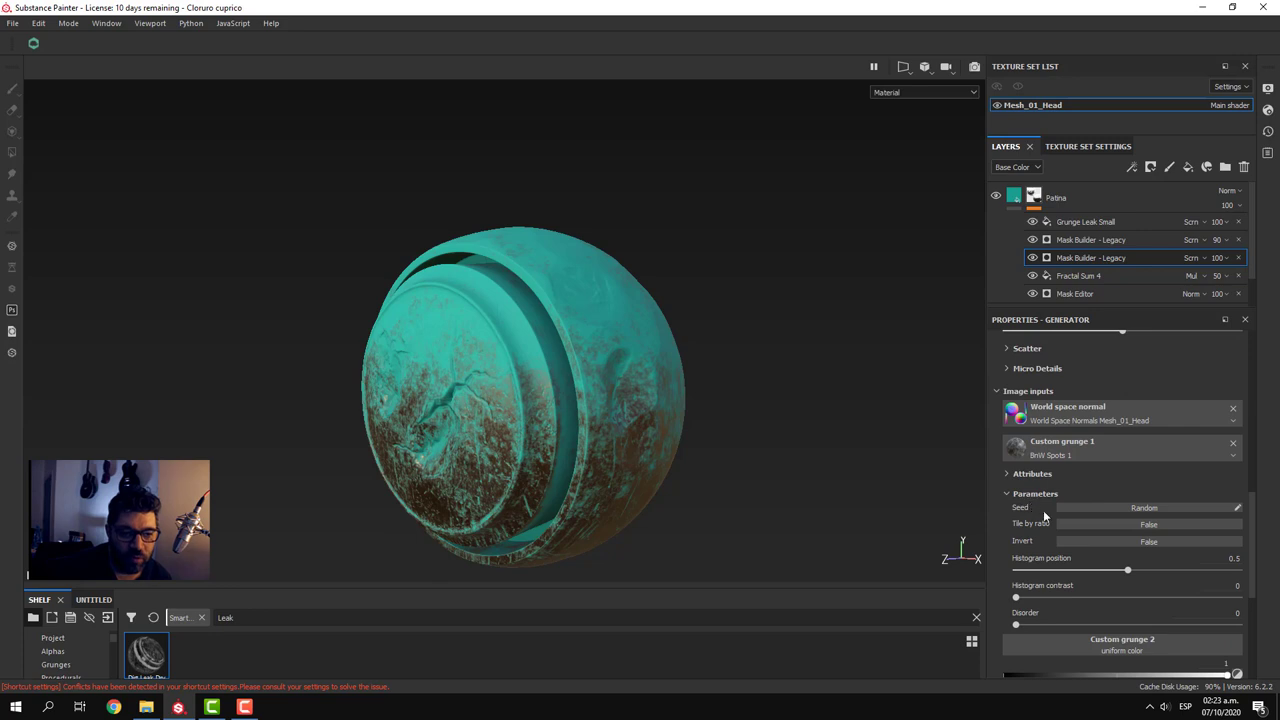
left_click(1157, 509)
left_click(1157, 509)
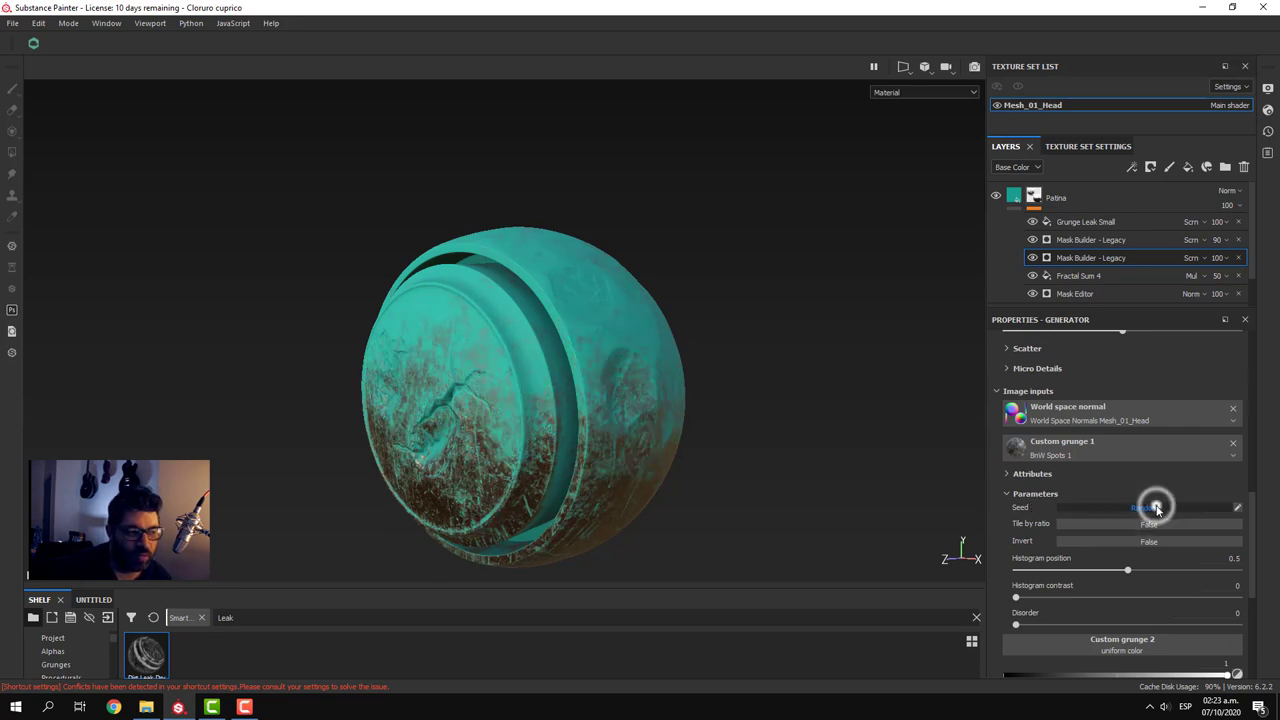
left_click(1157, 509)
left_click(1157, 509)
left_click(1157, 509)
left_click(1157, 509)
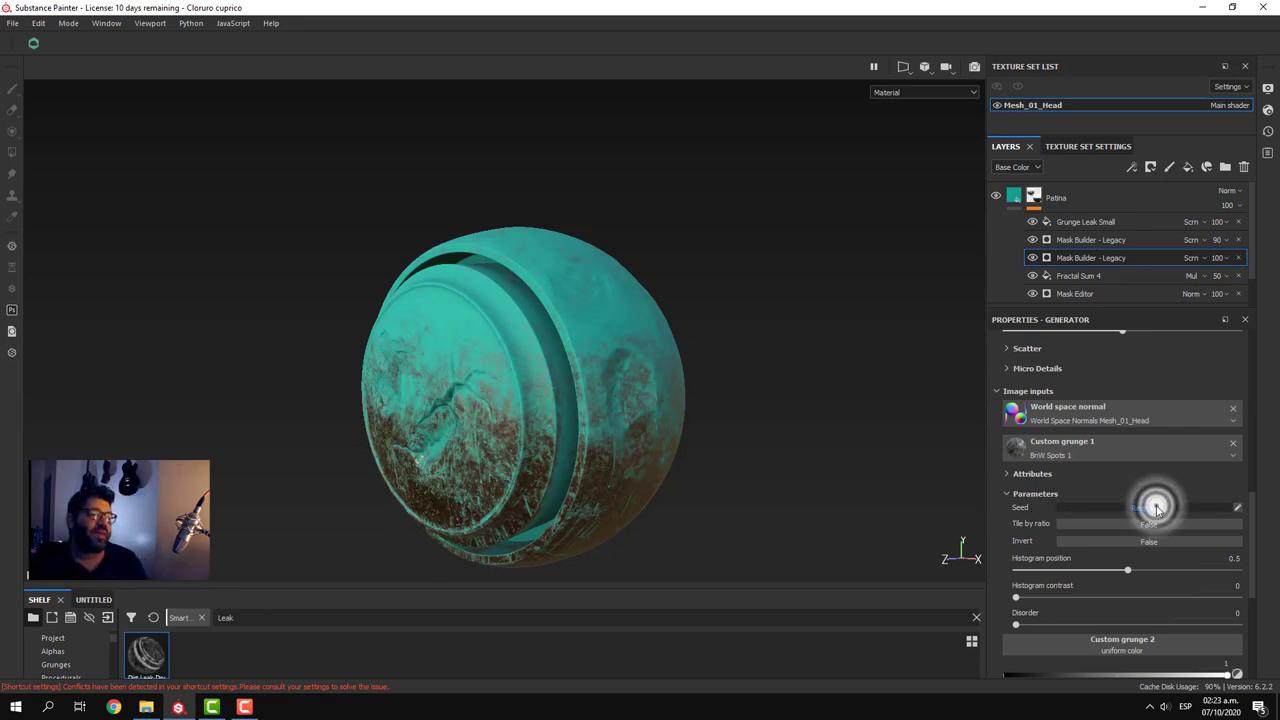
left_click(1157, 509)
left_click(1157, 509)
left_click(1157, 509)
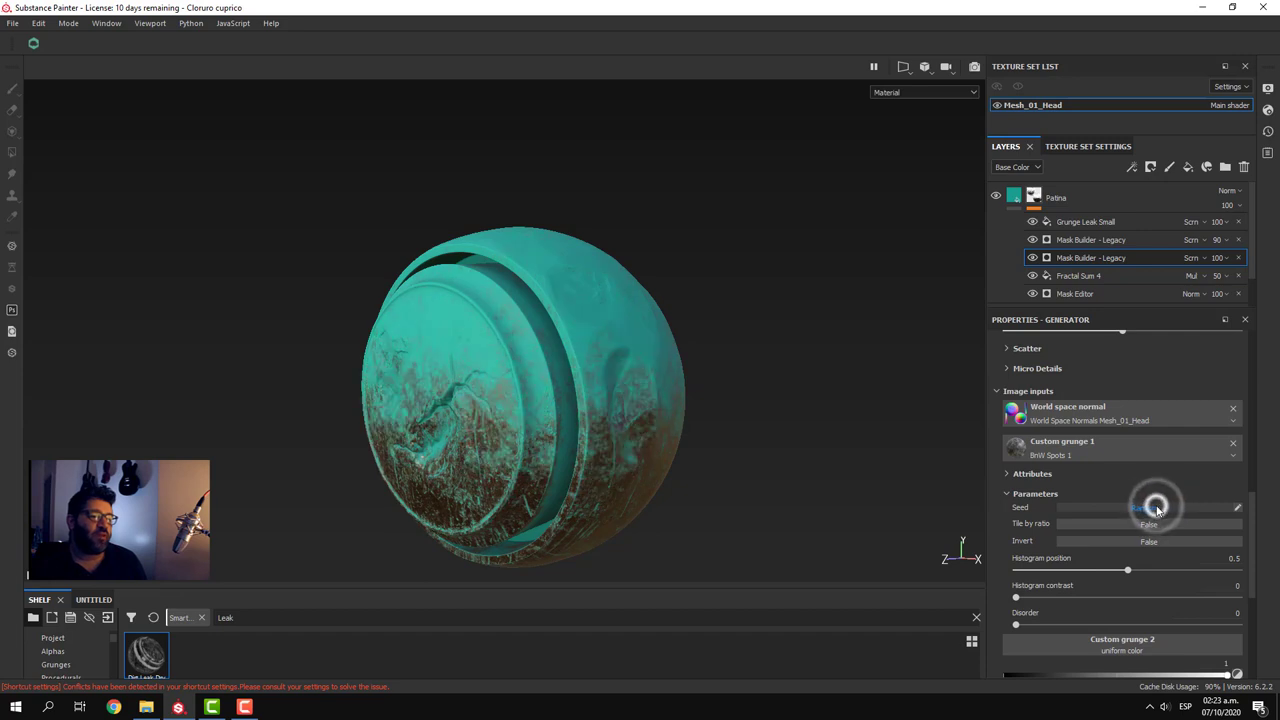
left_click(1157, 509)
left_click(1157, 509)
left_click(1157, 509)
left_click(1157, 509)
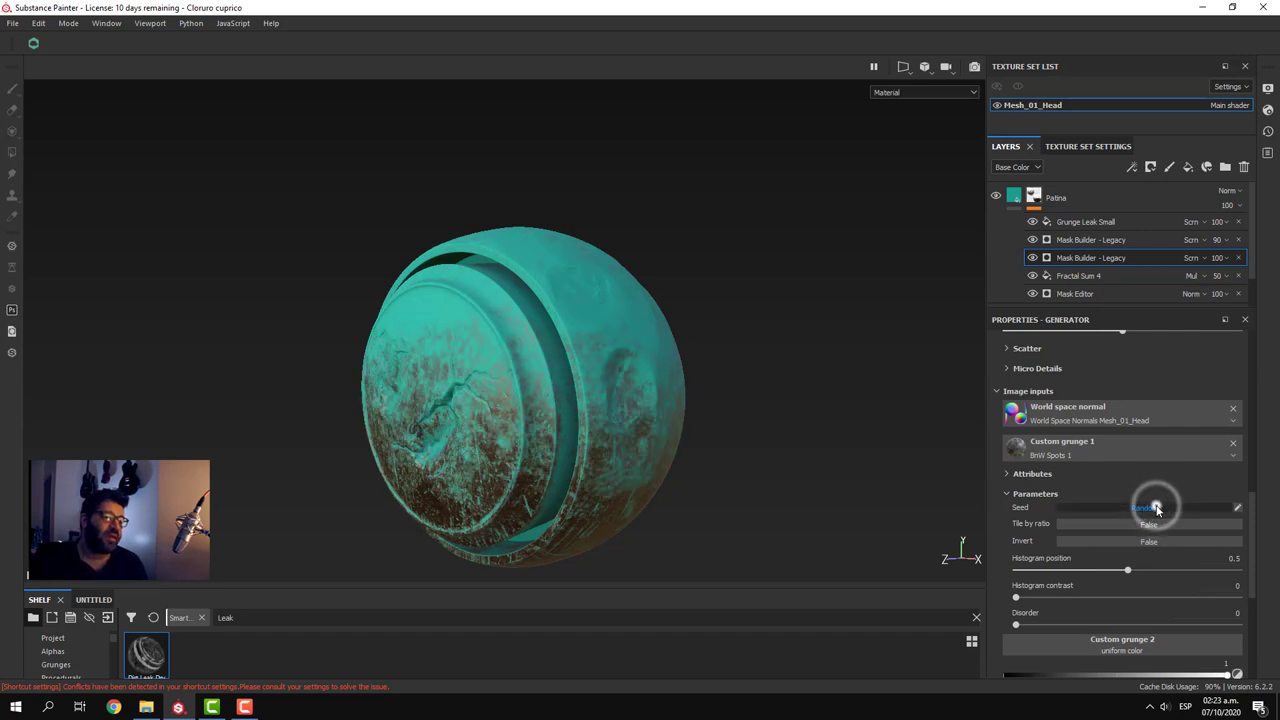
left_click(1157, 509)
left_click(1157, 509)
left_click(1152, 504)
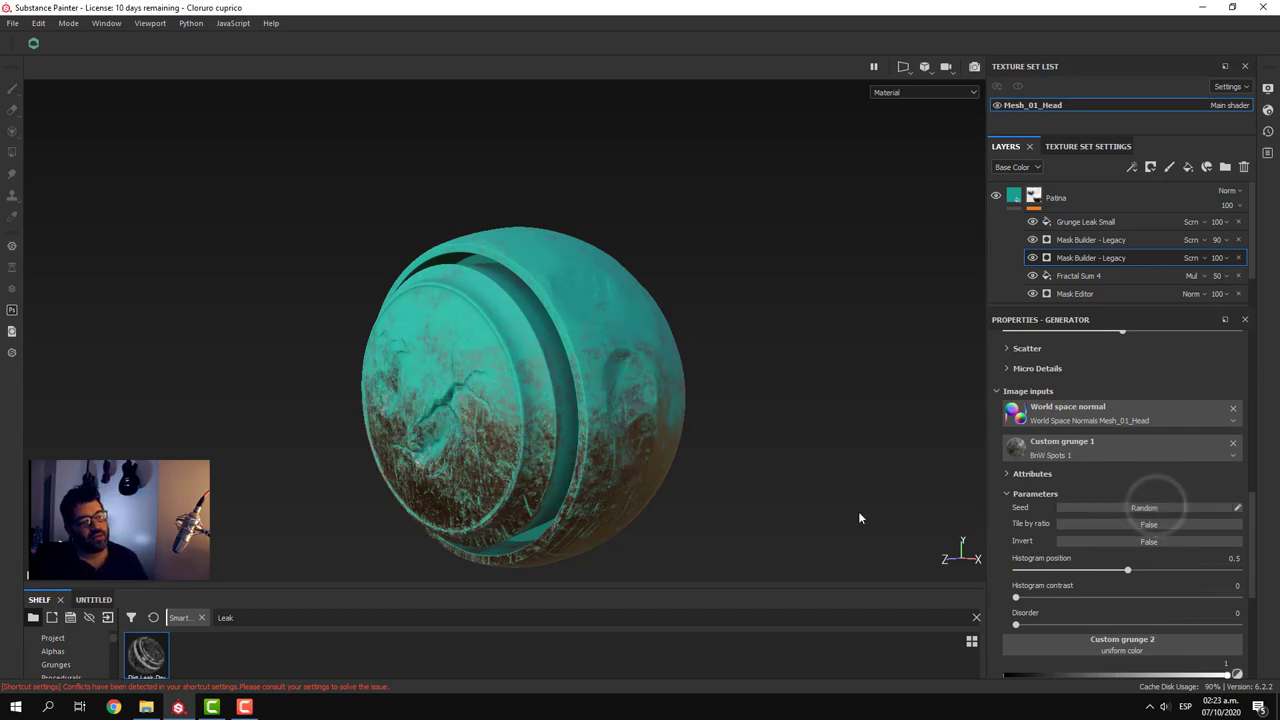
- Review the teal patina from several angles and select the Patina fill layer to show its Fill properties
mouse_move(313, 485)
left_mouse_down("alt")
mouse_move(694, 449)
mouse_move(694, 534)
mouse_move(571, 563)
mouse_move(320, 503)
left_mouse_up("alt")
mouse_move(514, 500)
left_mouse_down("alt")
mouse_move(486, 443)
mouse_move(568, 391)
left_mouse_up("alt")
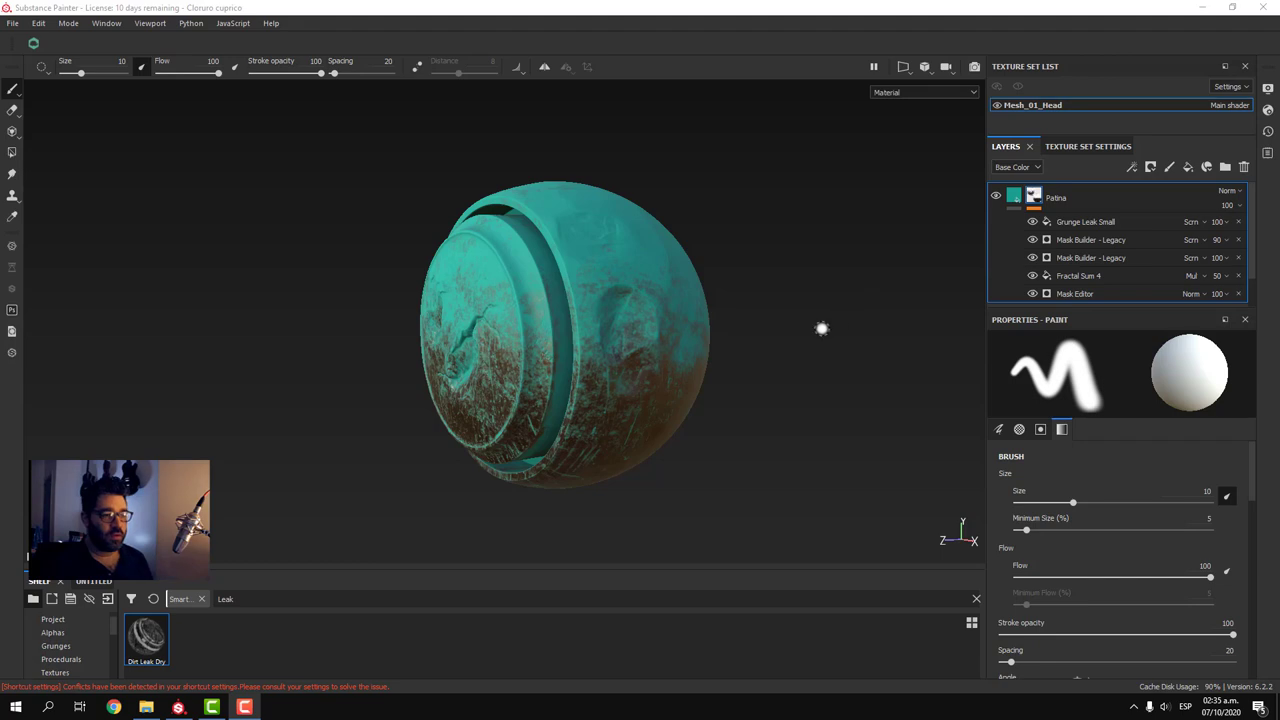
left_click_drag(771, 366, 786, 366, "alt")
right_click_drag(786, 366, 844, 364, "ctrl")
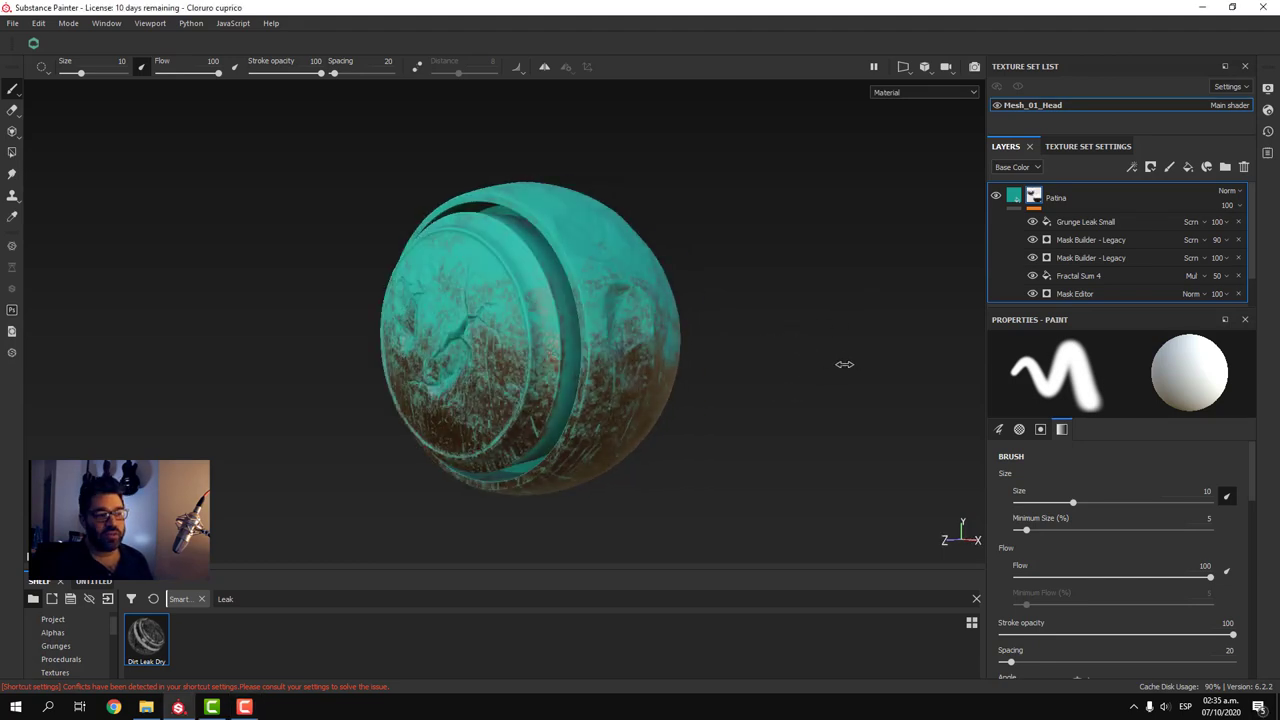
left_click_drag(844, 364, 829, 363, "alt")
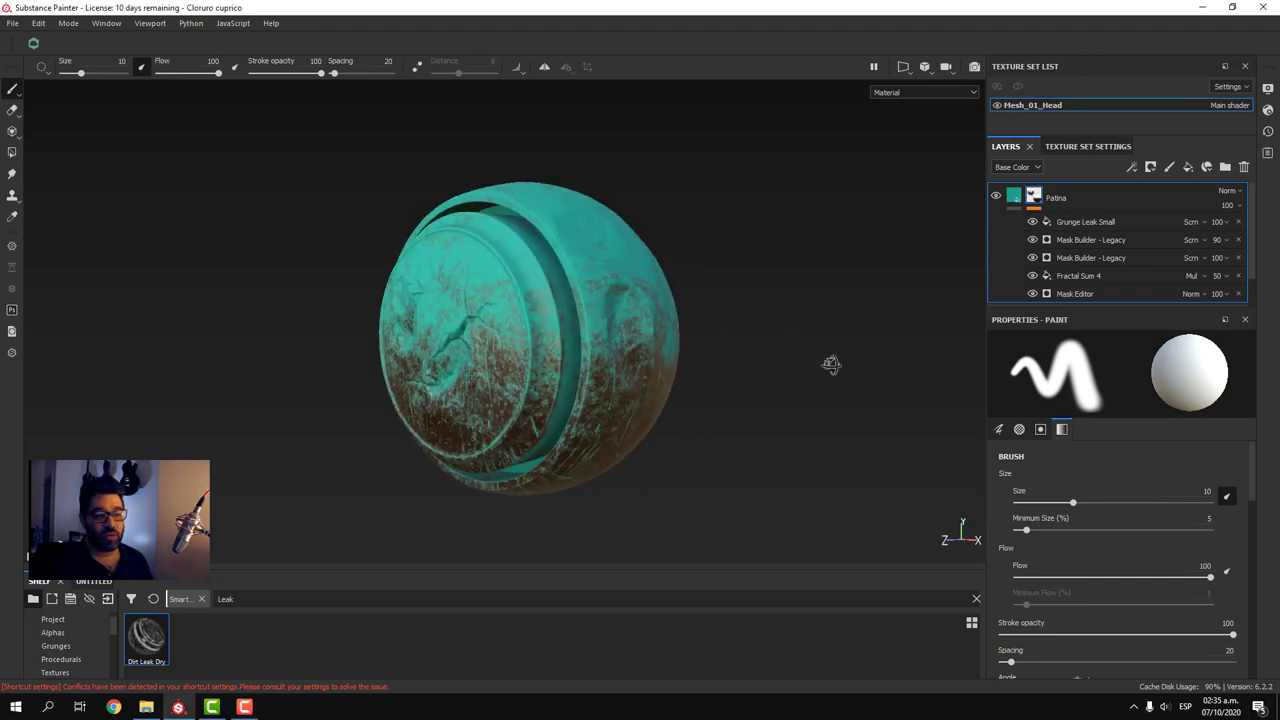
left_click(1023, 202)
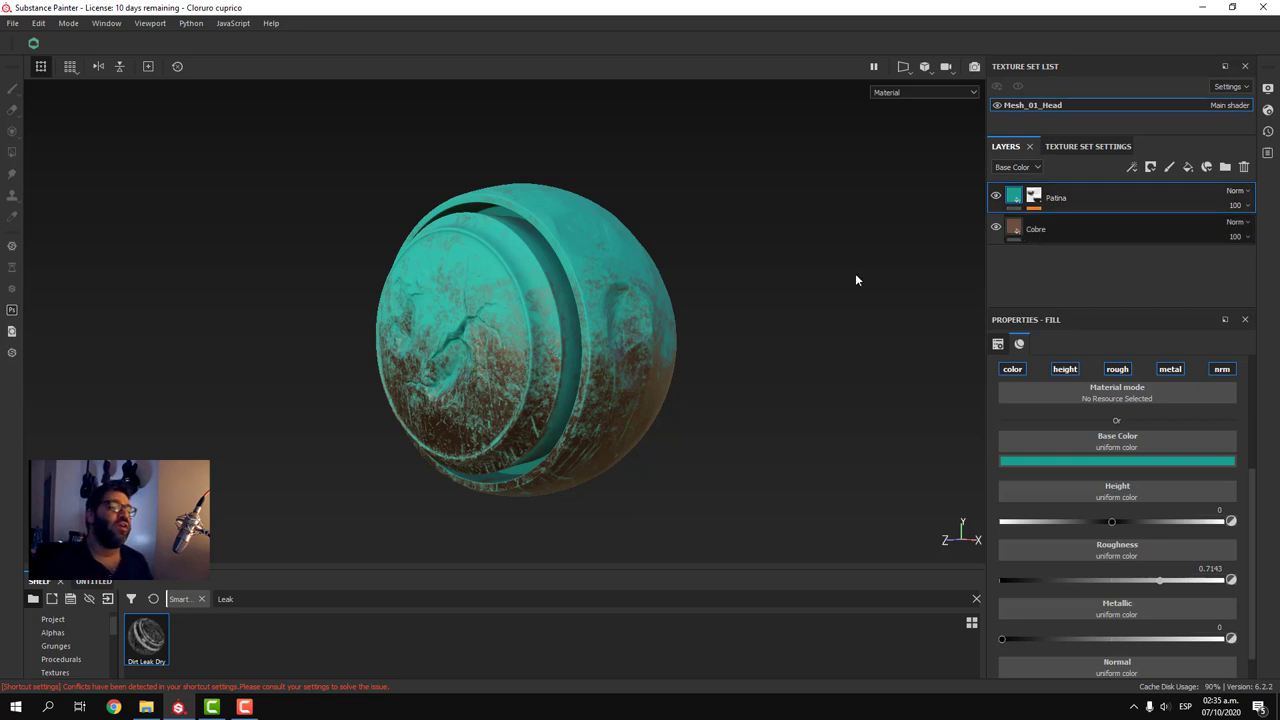
mouse_move(231, 364)
left_mouse_down("alt")
mouse_move(486, 335)
mouse_move(343, 382)
left_mouse_up("alt")
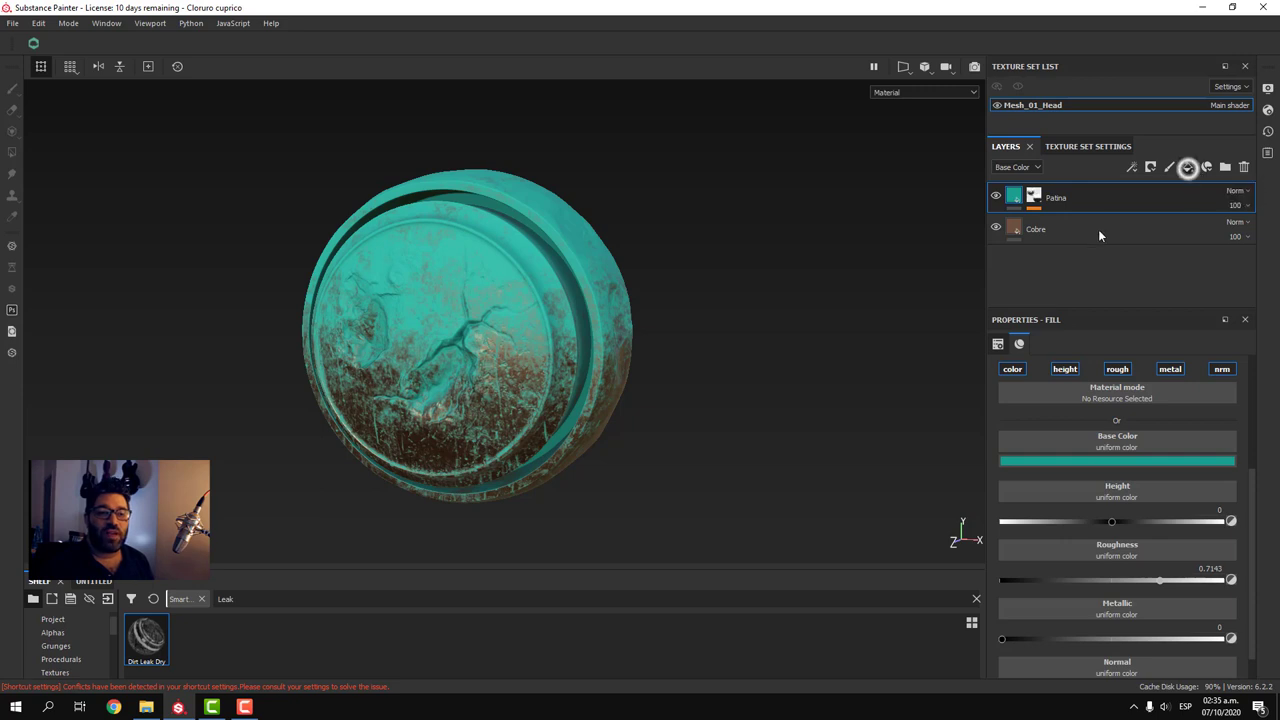
- Add a new fill layer above Patina and name it Oxido
left_click(1187, 167)
double_click(1040, 200)
type("Oxid")
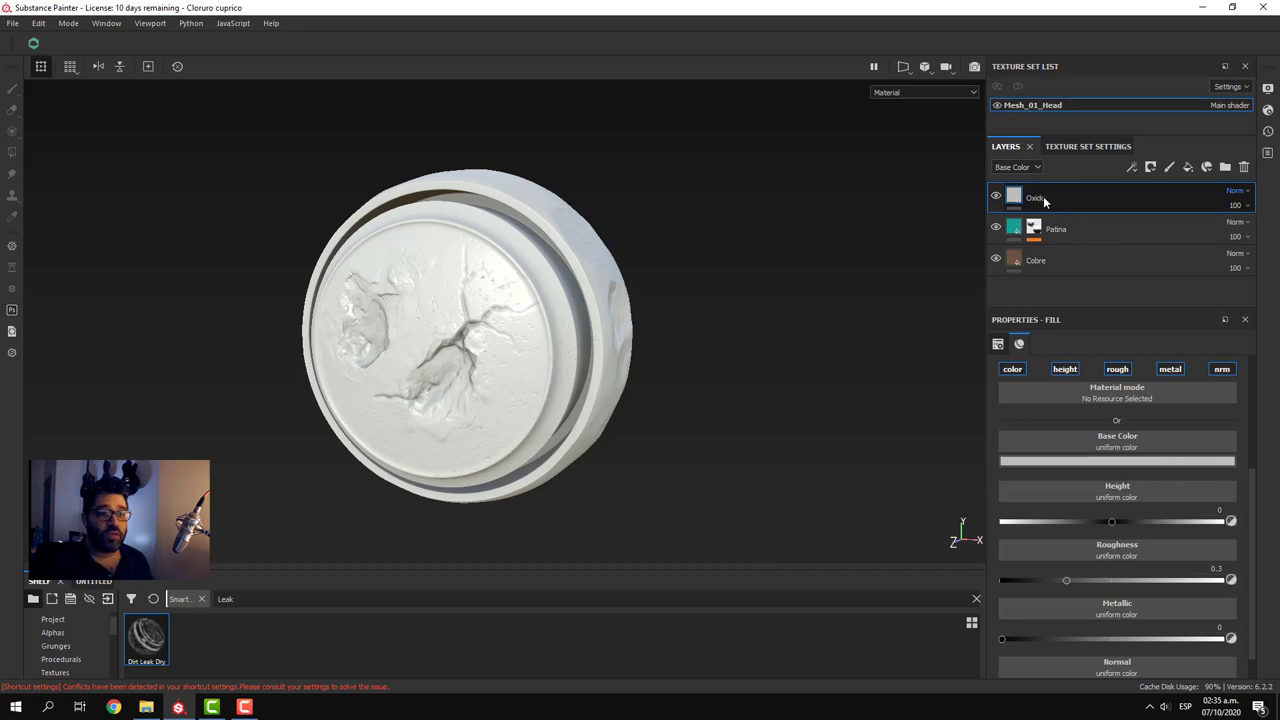
key("Return")
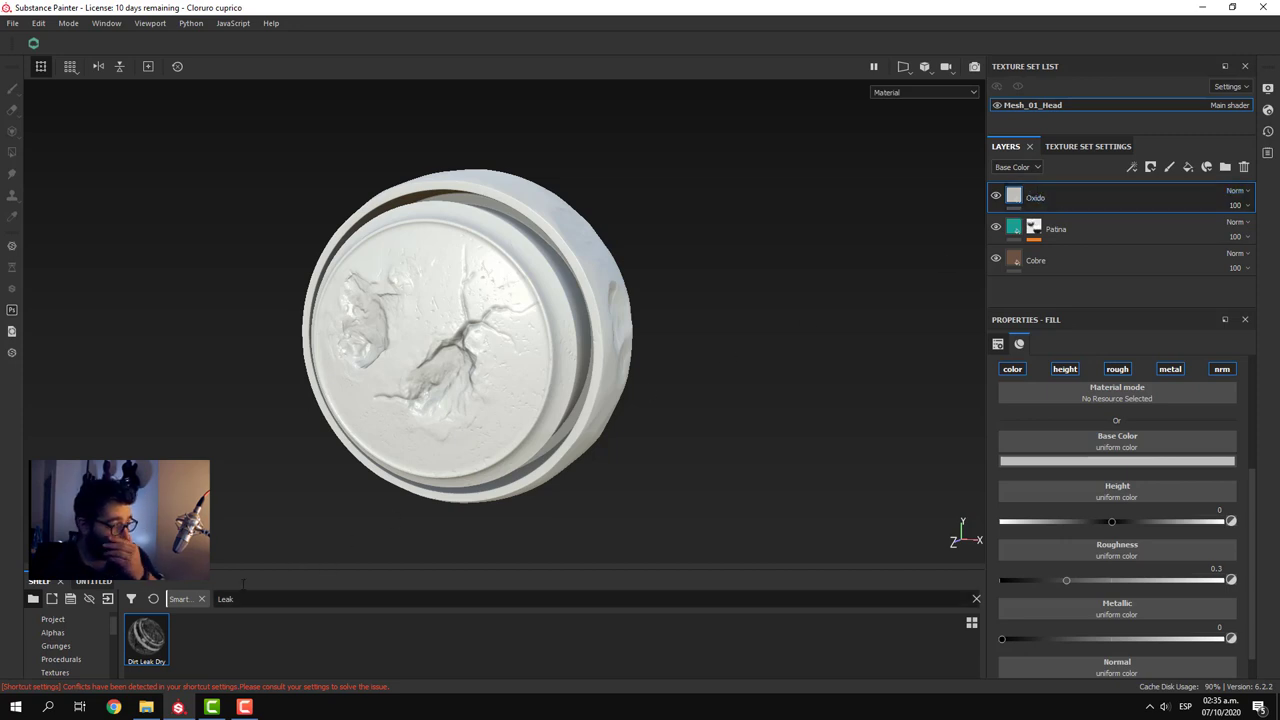
- Search the shelf smart masks for 'cavity' and drag Sand Cavities onto Oxido
left_click(978, 602)
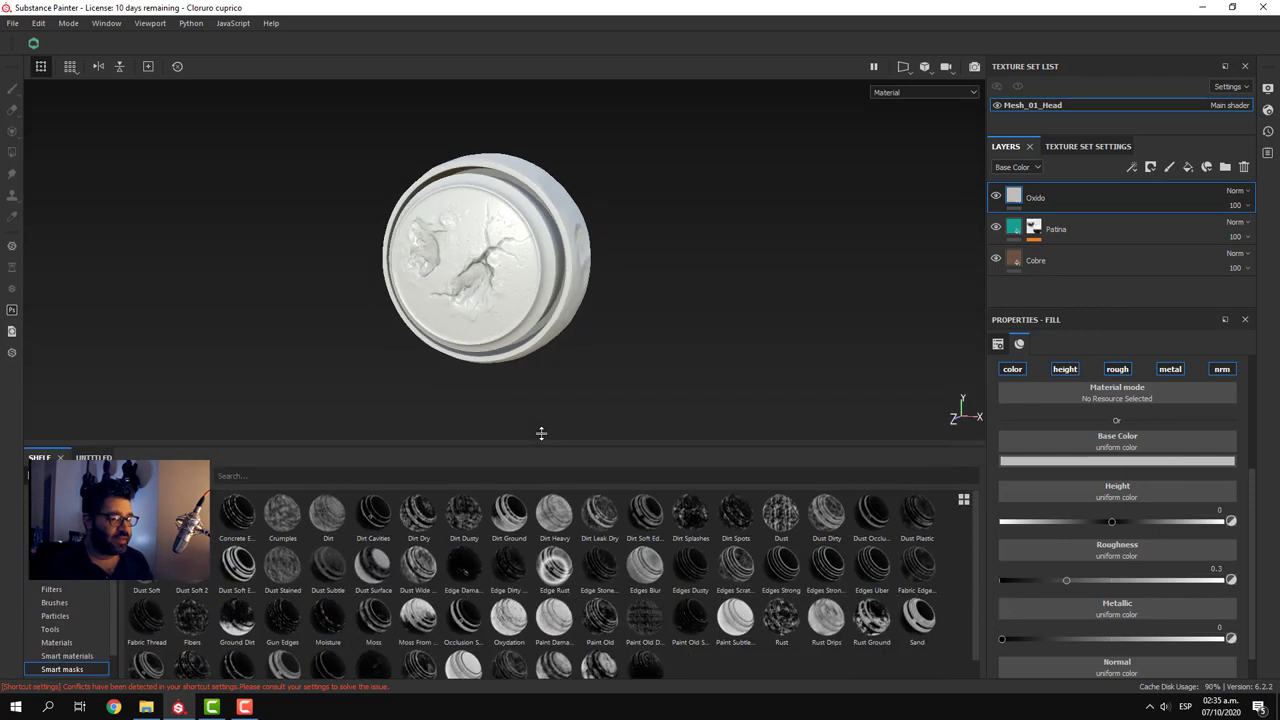
left_click_drag(554, 570, 540, 384)
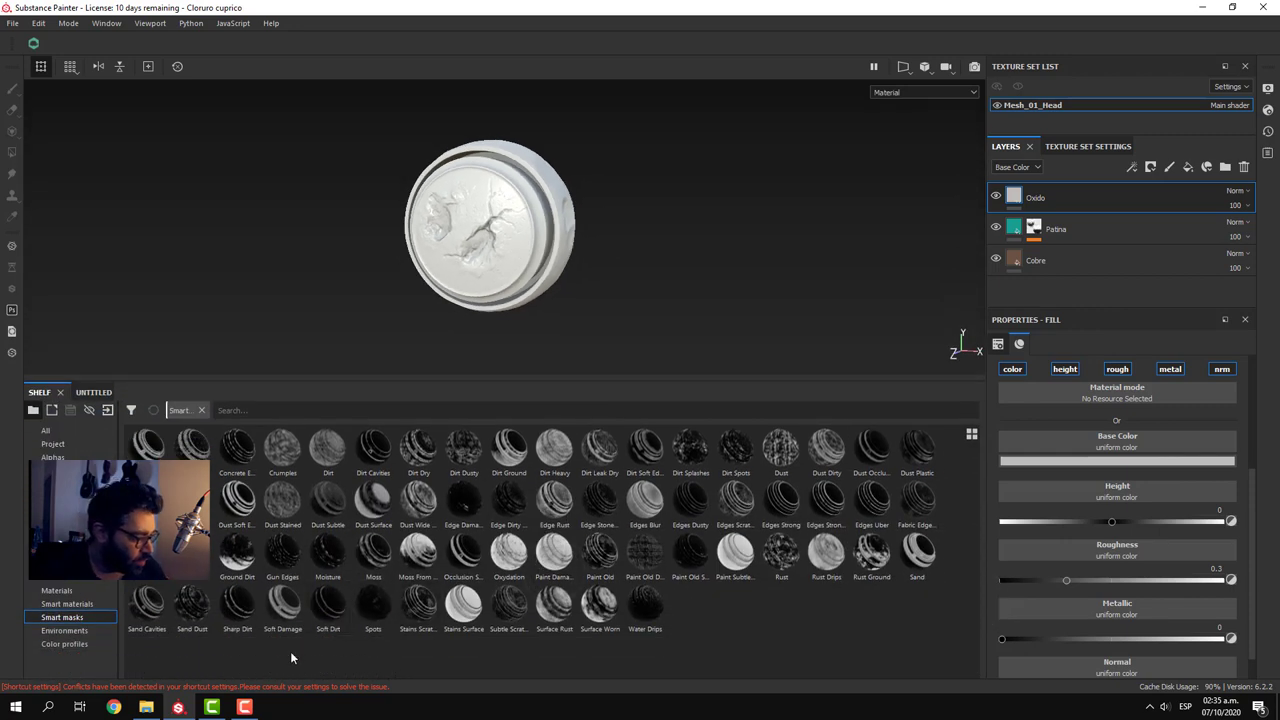
left_click(255, 410)
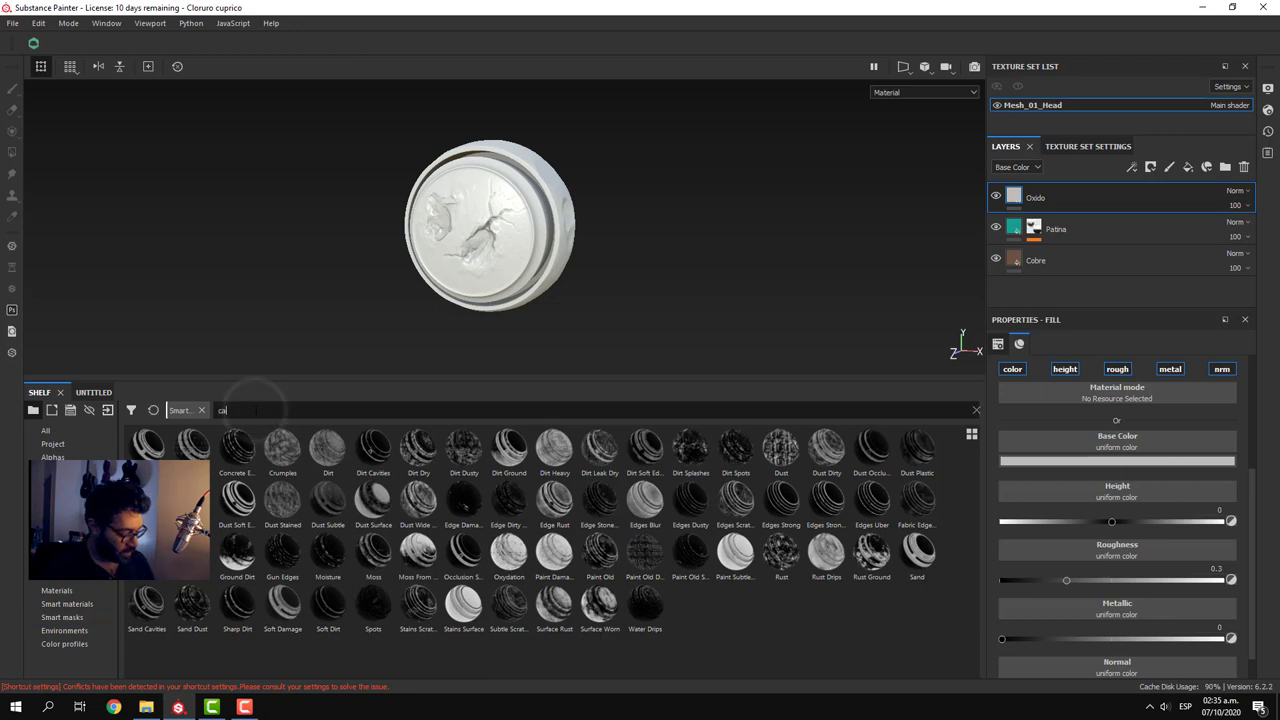
type("cavity")
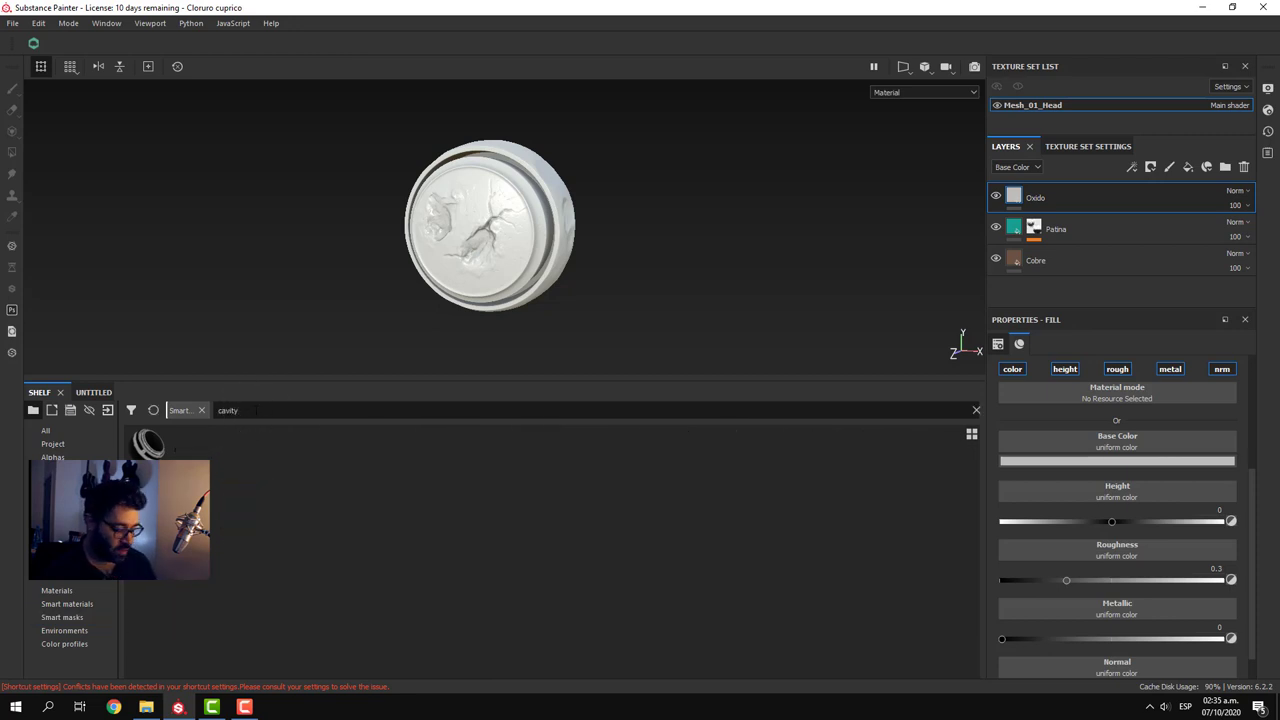
key("BackSpace")
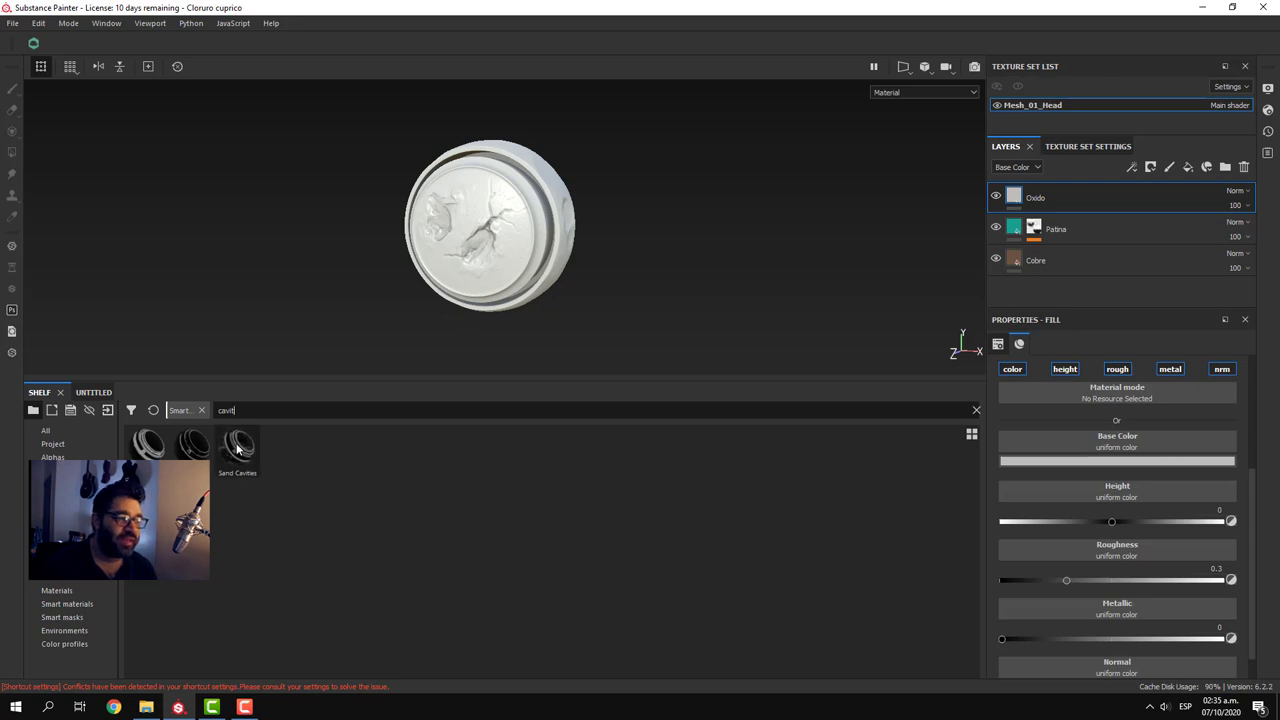
mouse_move(237, 447)
left_click_drag(237, 449, 1050, 205)
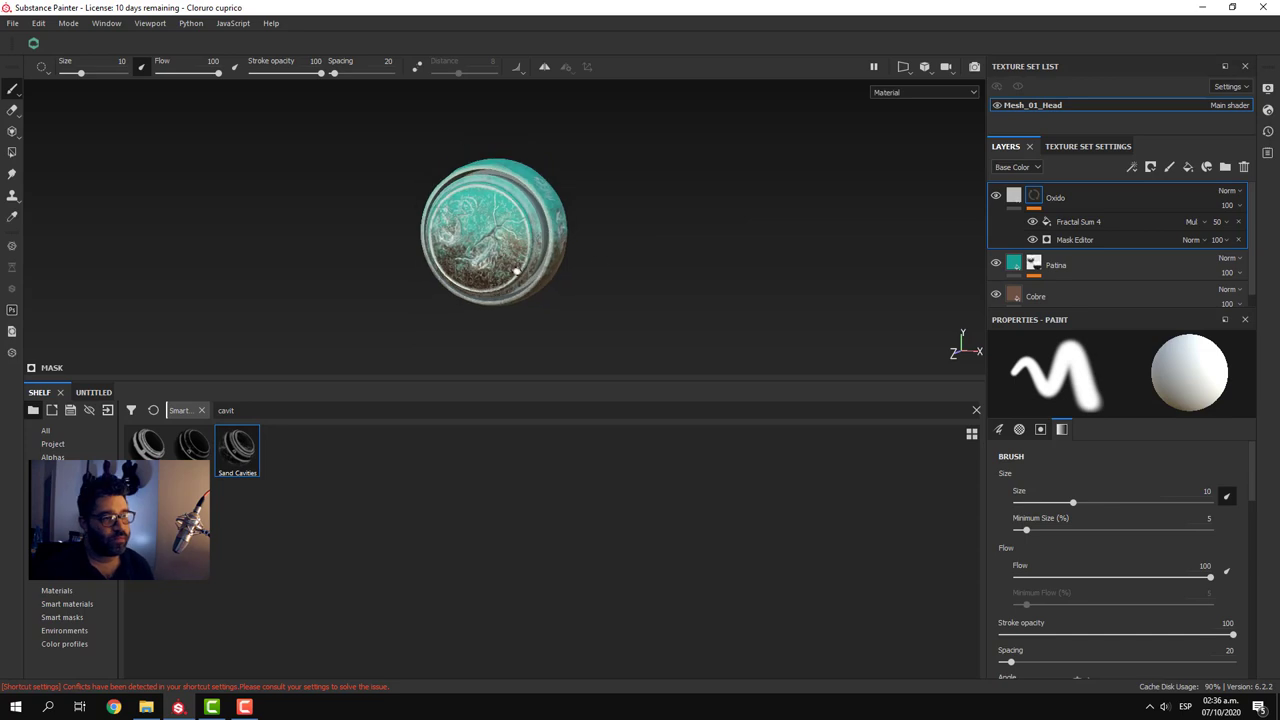
- Drop the Sand Cavities smart mask onto the Oxido layer
mouse_move(537, 282)
left_mouse_down("alt")
mouse_move(580, 298)
mouse_move(546, 277)
mouse_move(680, 254)
mouse_move(907, 291)
mouse_move(349, 251)
left_mouse_up("alt")
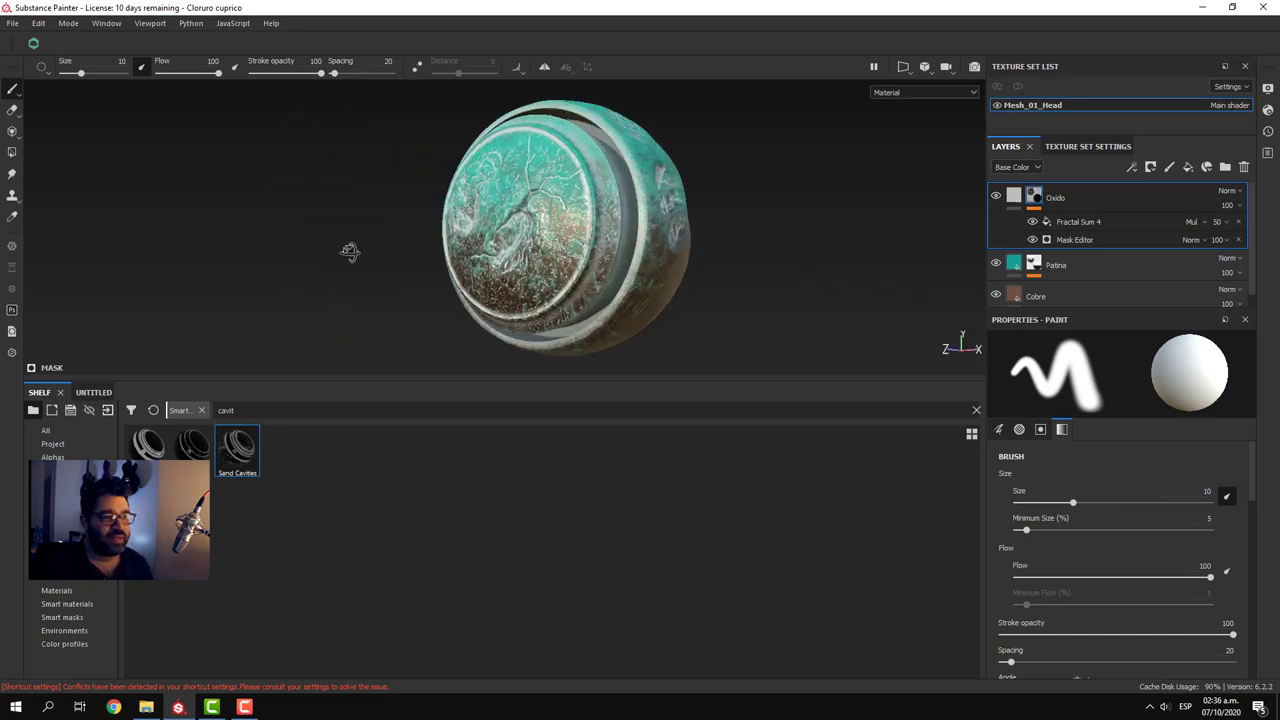
scroll(1121, 510, "down", 3)
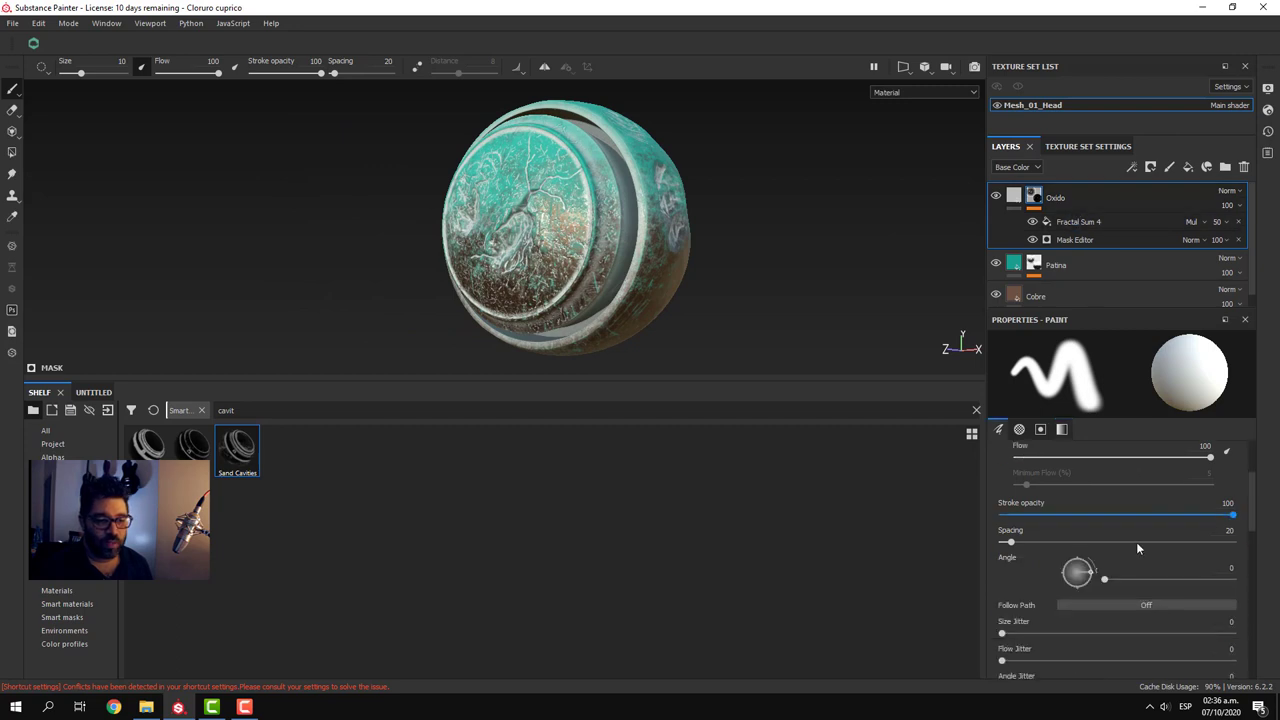
scroll(1136, 542, "down", 3)
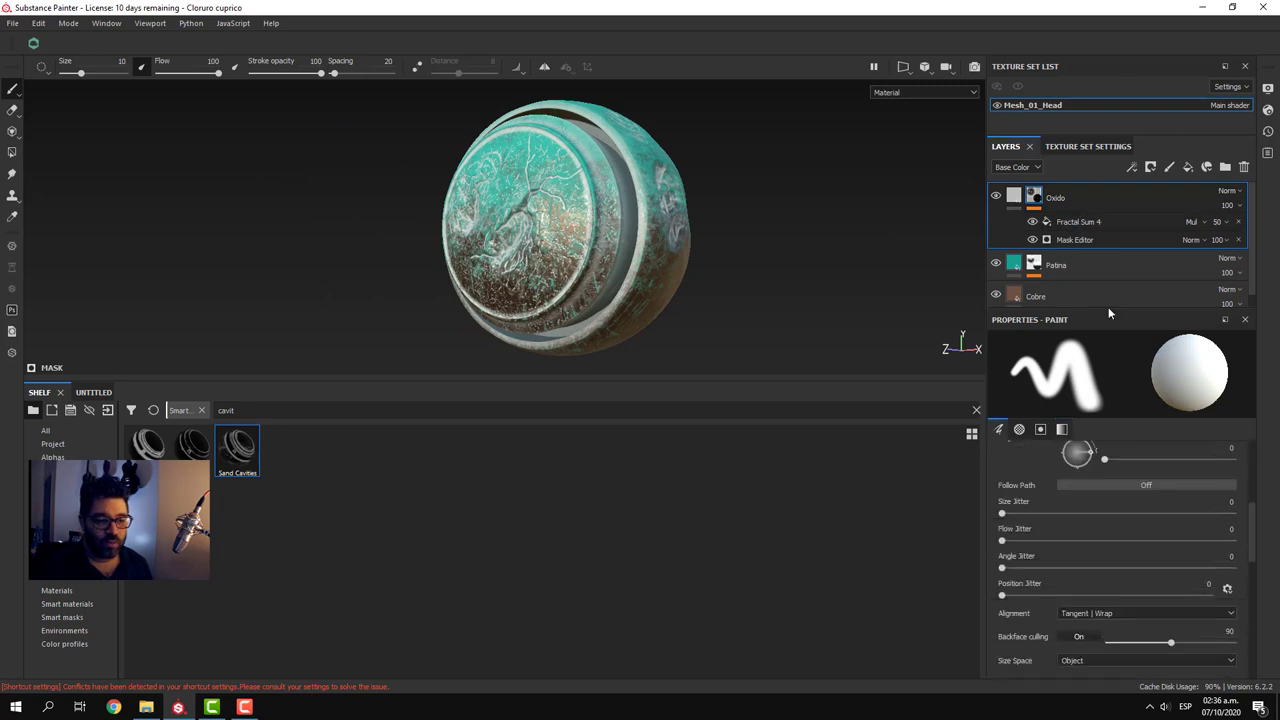
- Set Oxido's base colour to pure black (RGB 0) and view the darkened coin
left_click(1013, 198)
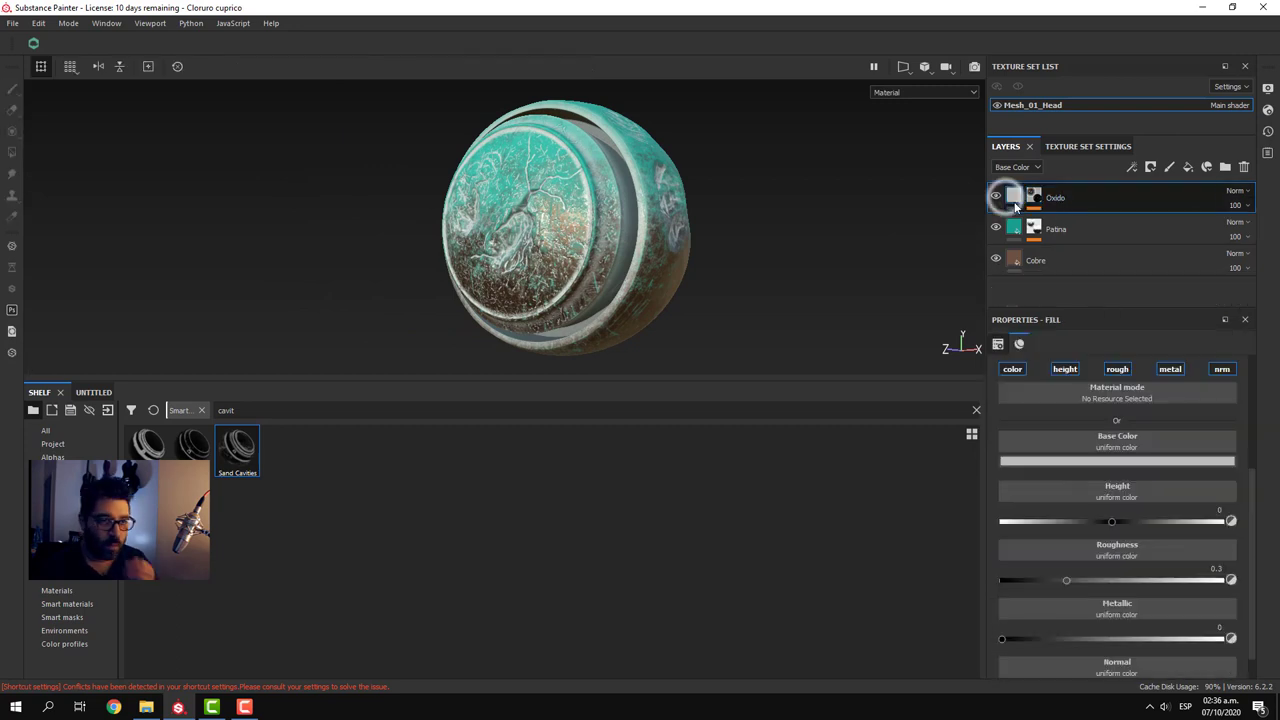
left_click(1111, 460)
left_click_drag(1101, 524, 1100, 607)
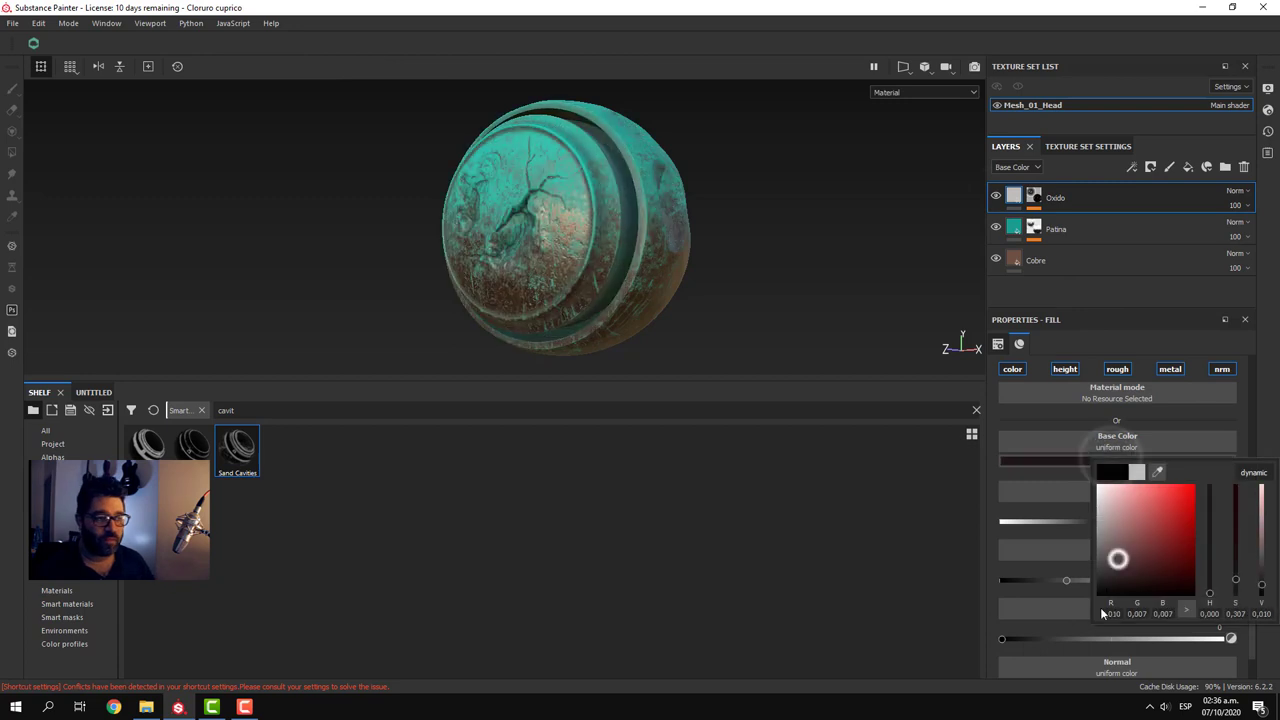
left_click(771, 297)
scroll(771, 292, "up", 3)
middle_click_drag(709, 274, 618, 261, "alt")
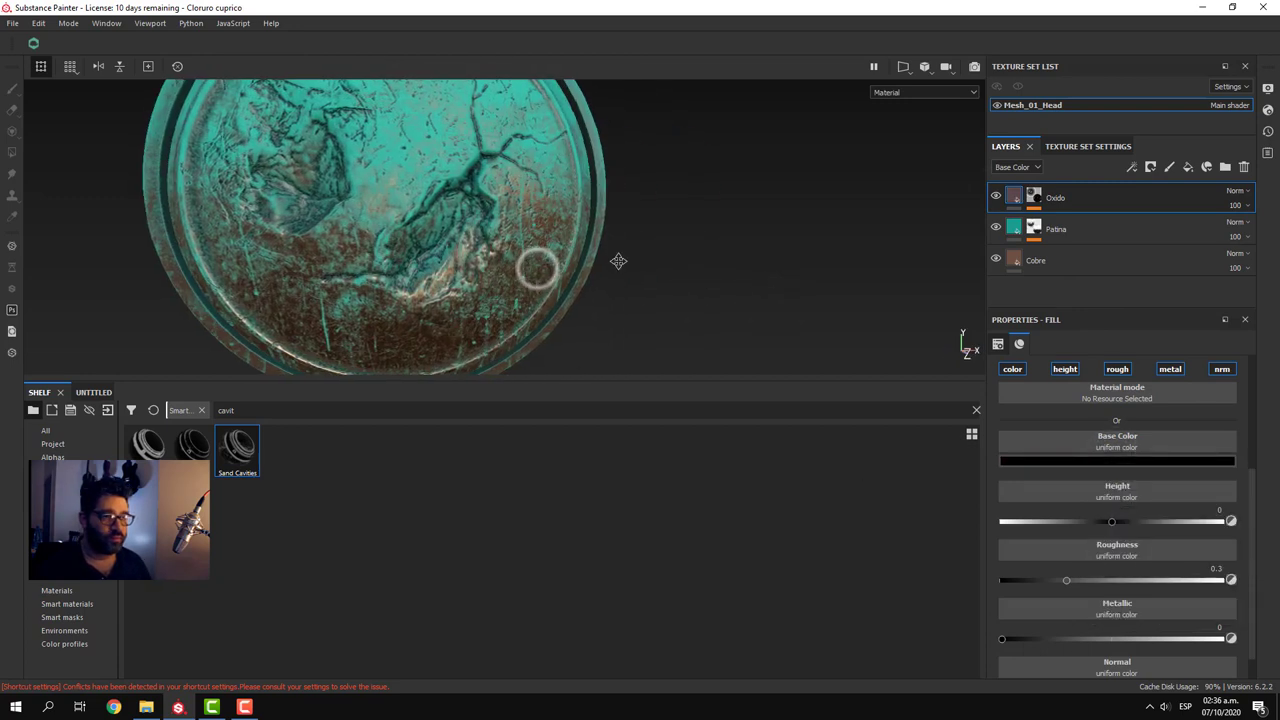
left_click_drag(618, 261, 710, 328, "alt")
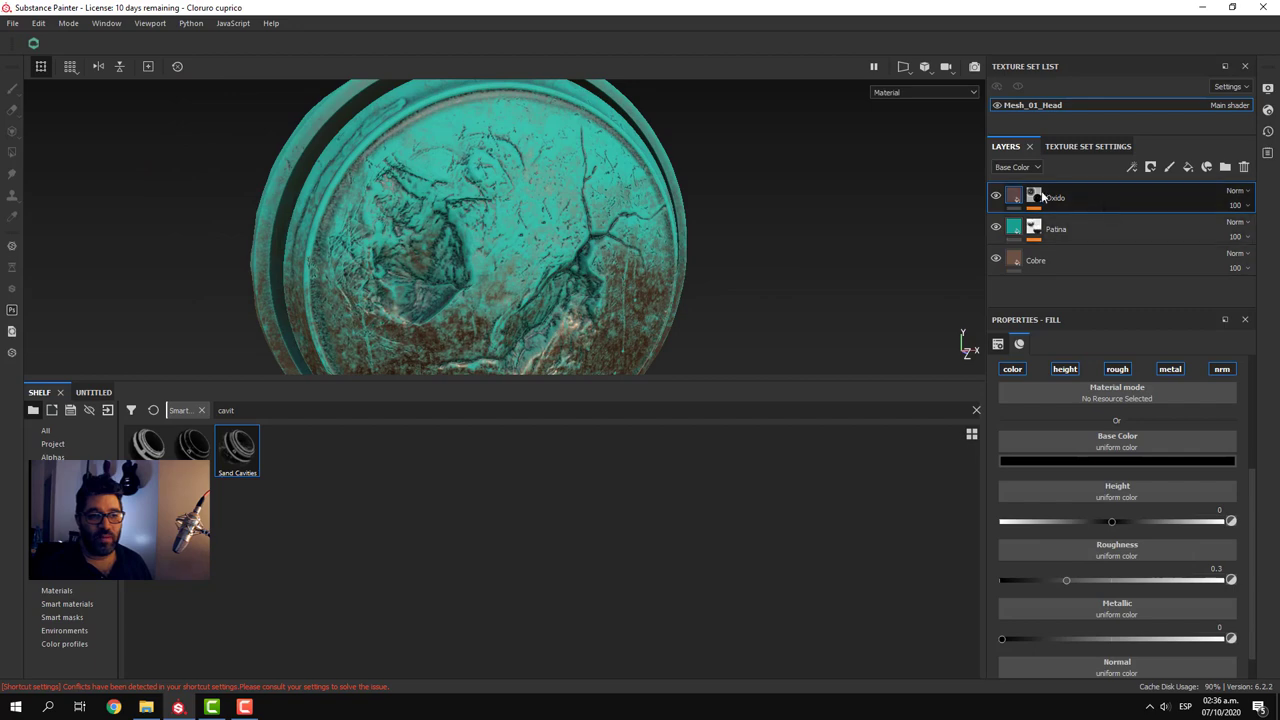
left_click(1099, 463)
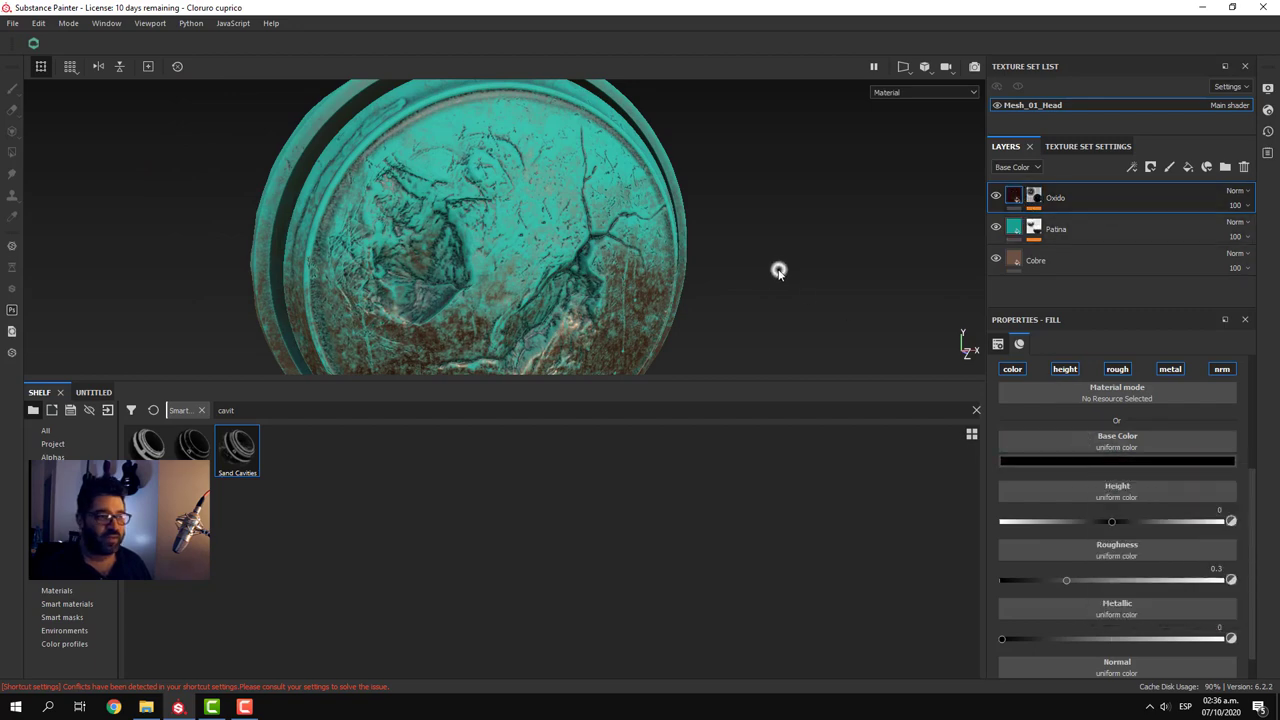
mouse_move(777, 271)
left_mouse_down("alt")
mouse_move(605, 337)
mouse_move(789, 289)
left_mouse_up("alt")
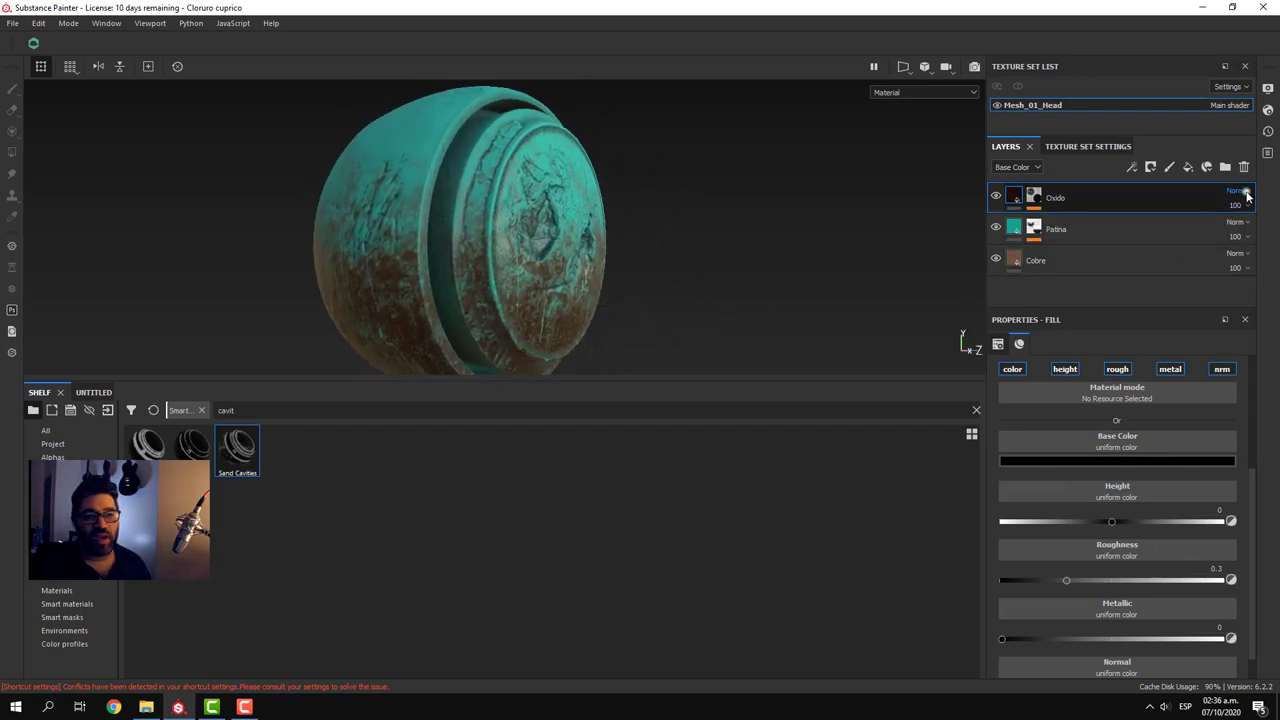
- Switch Oxido's blend mode to Multiply and inspect the darkened recesses on the coin
left_click(1245, 192)
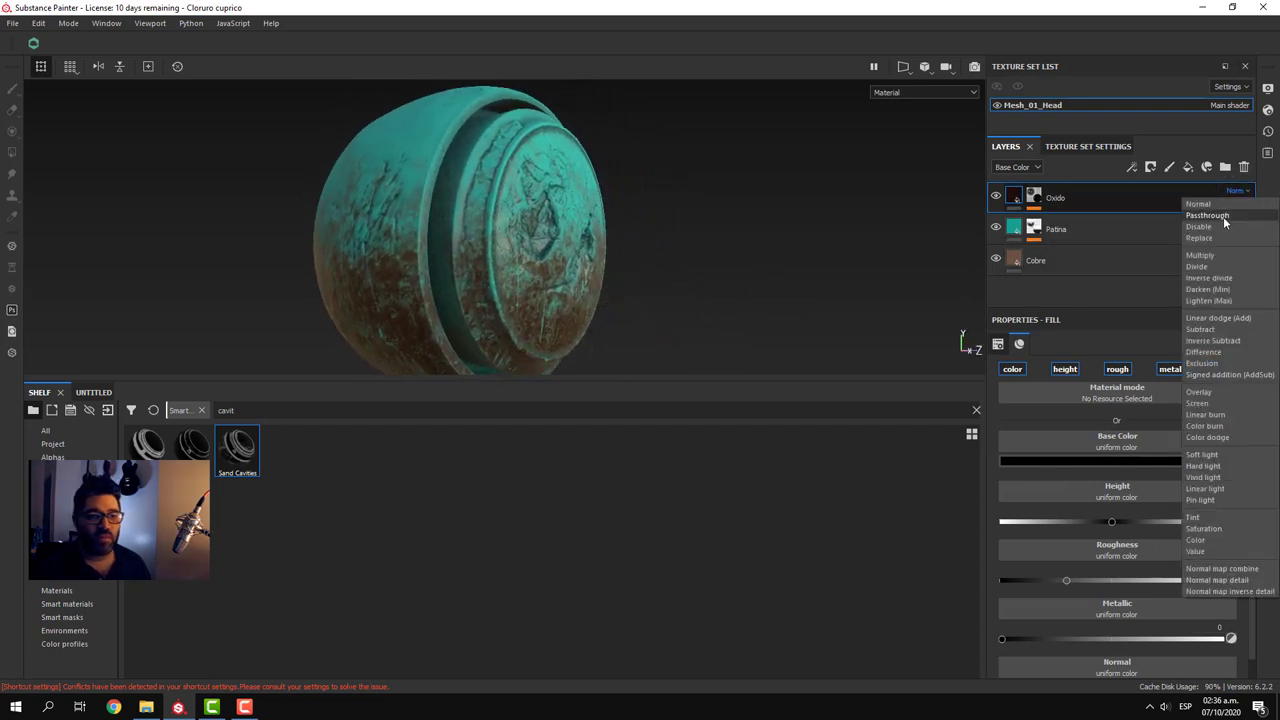
left_click(1203, 258)
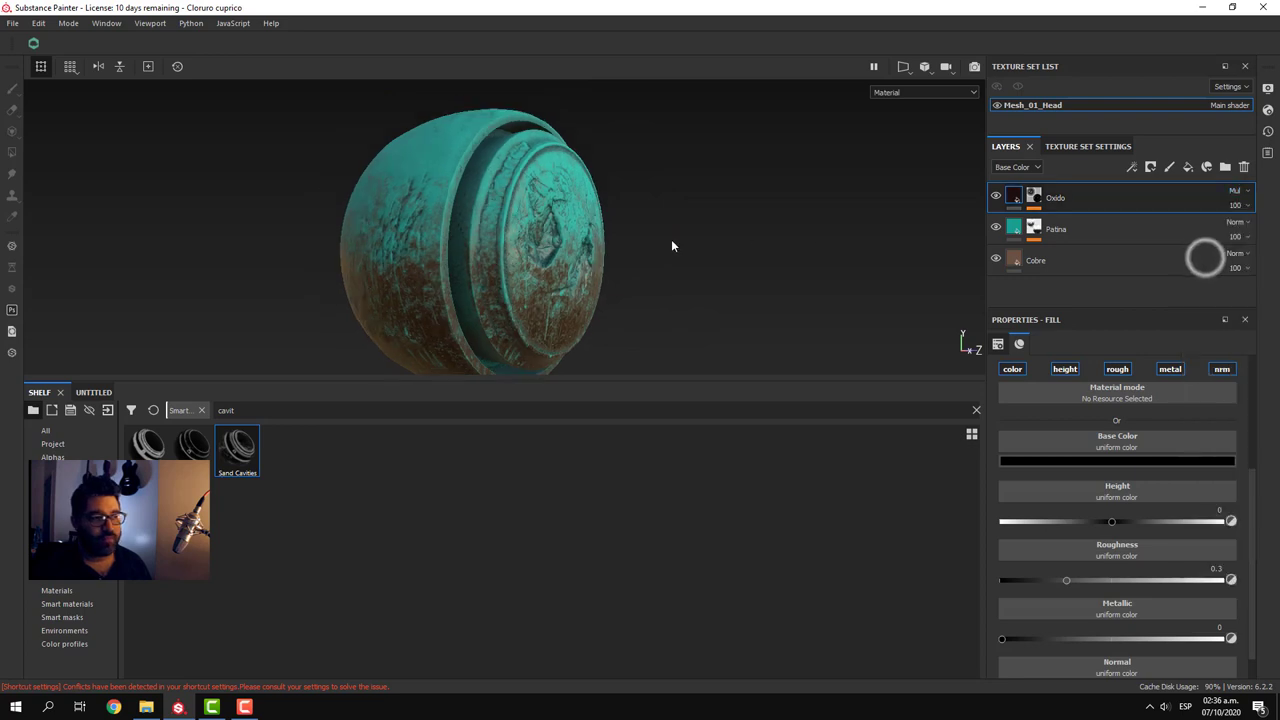
left_click_drag(671, 239, 731, 266, "alt")
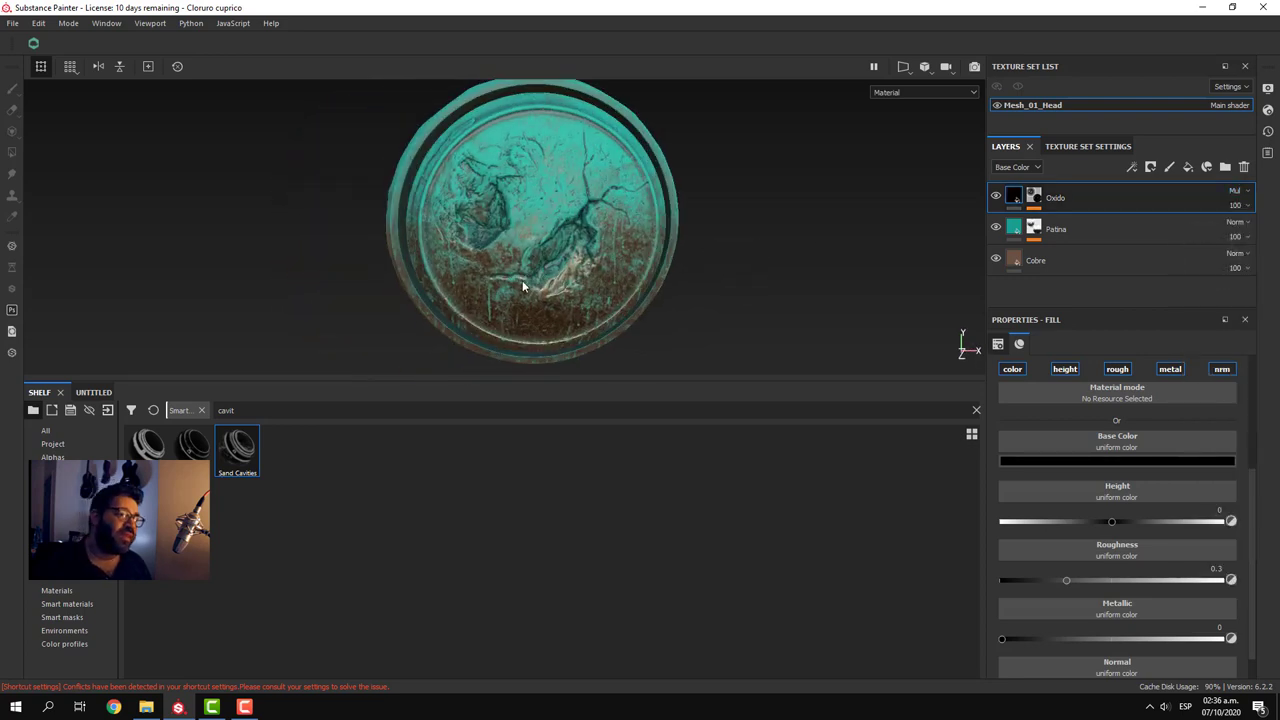
mouse_move(646, 226)
left_mouse_down("alt")
mouse_move(517, 245)
mouse_move(603, 314)
left_mouse_up("alt")
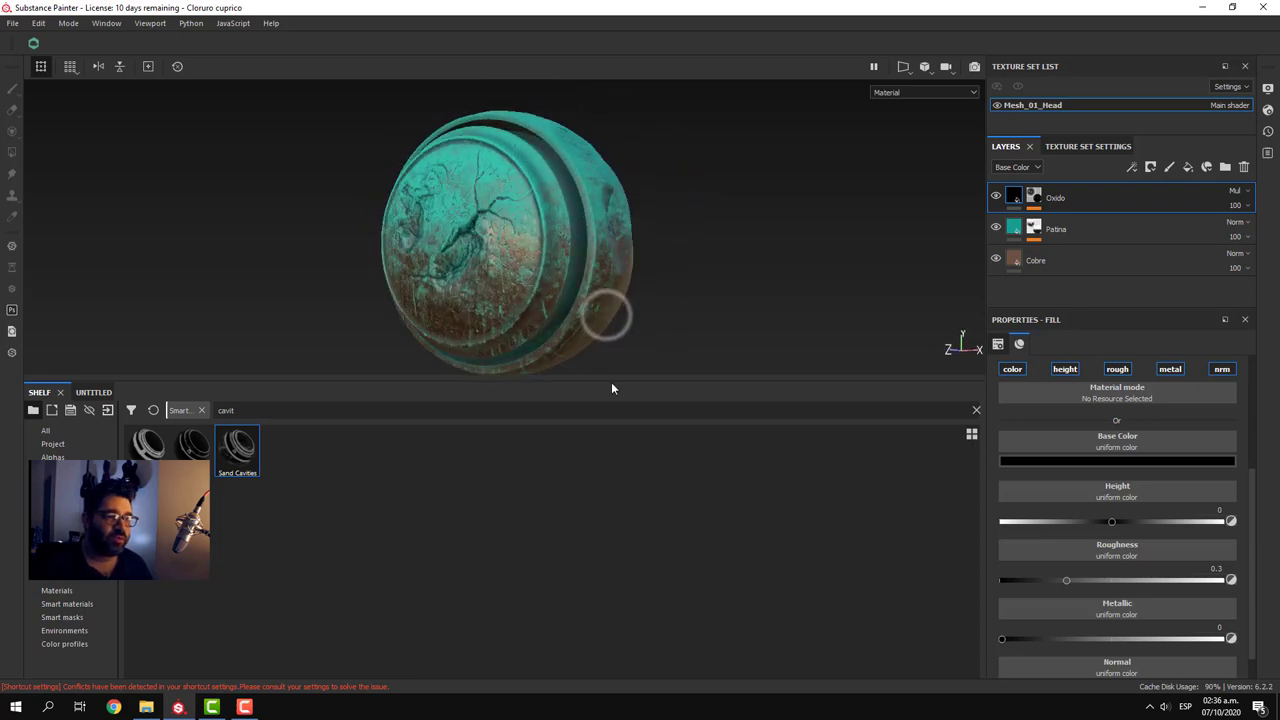
mouse_move(613, 379)
left_mouse_down()
mouse_move(613, 550)
mouse_move(531, 448)
mouse_move(651, 423)
left_mouse_up()
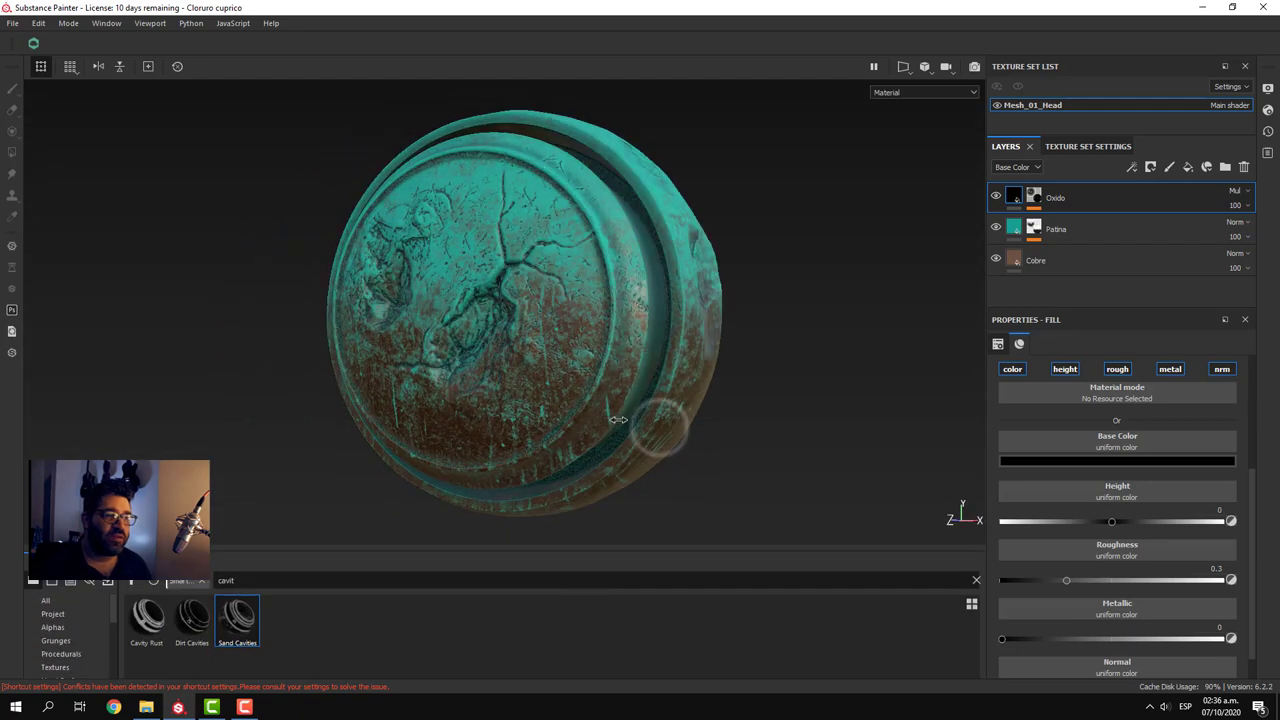
- Raise the balance of the Fractal Sum 4 effect in Oxido's mask
left_click(1031, 197)
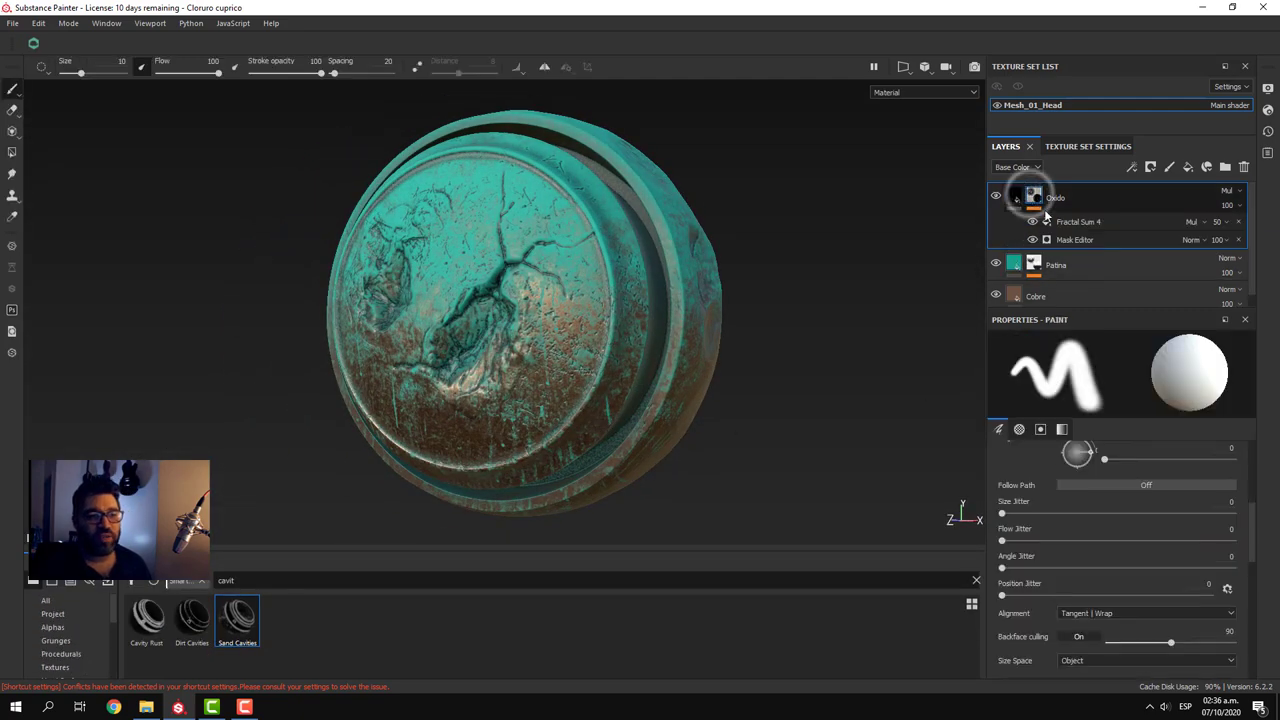
left_click(1076, 222)
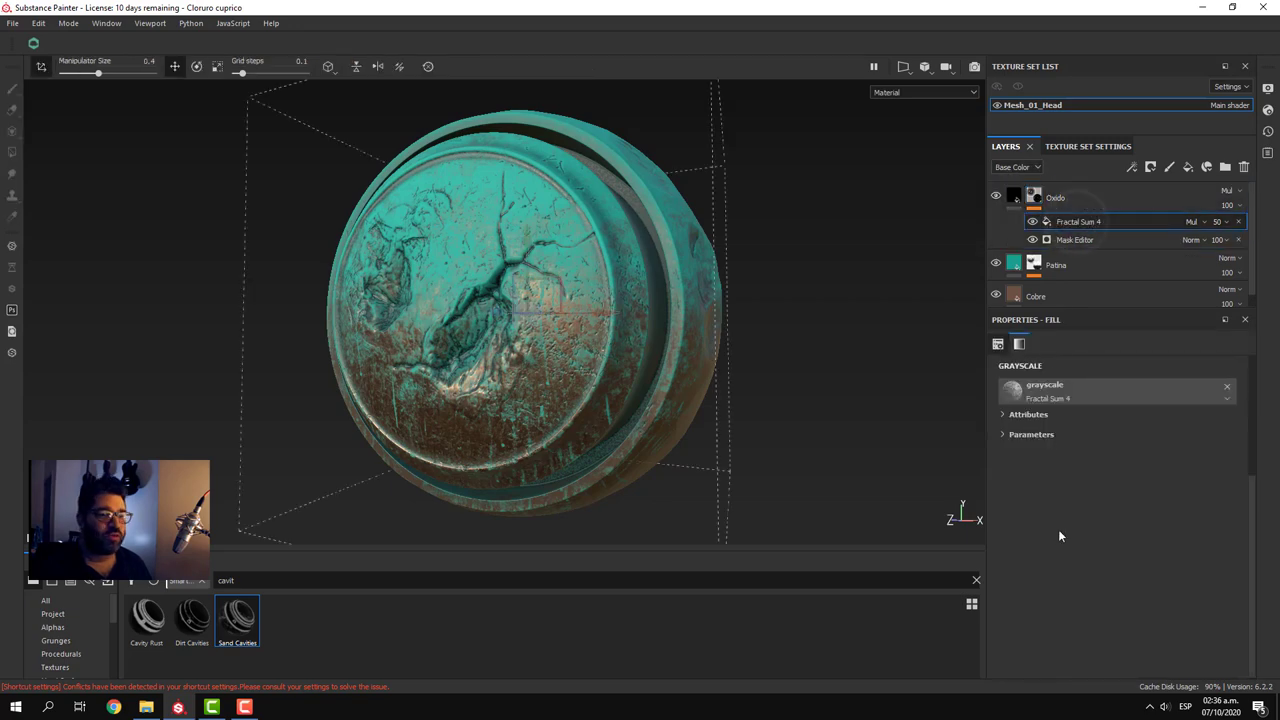
left_click(1006, 434)
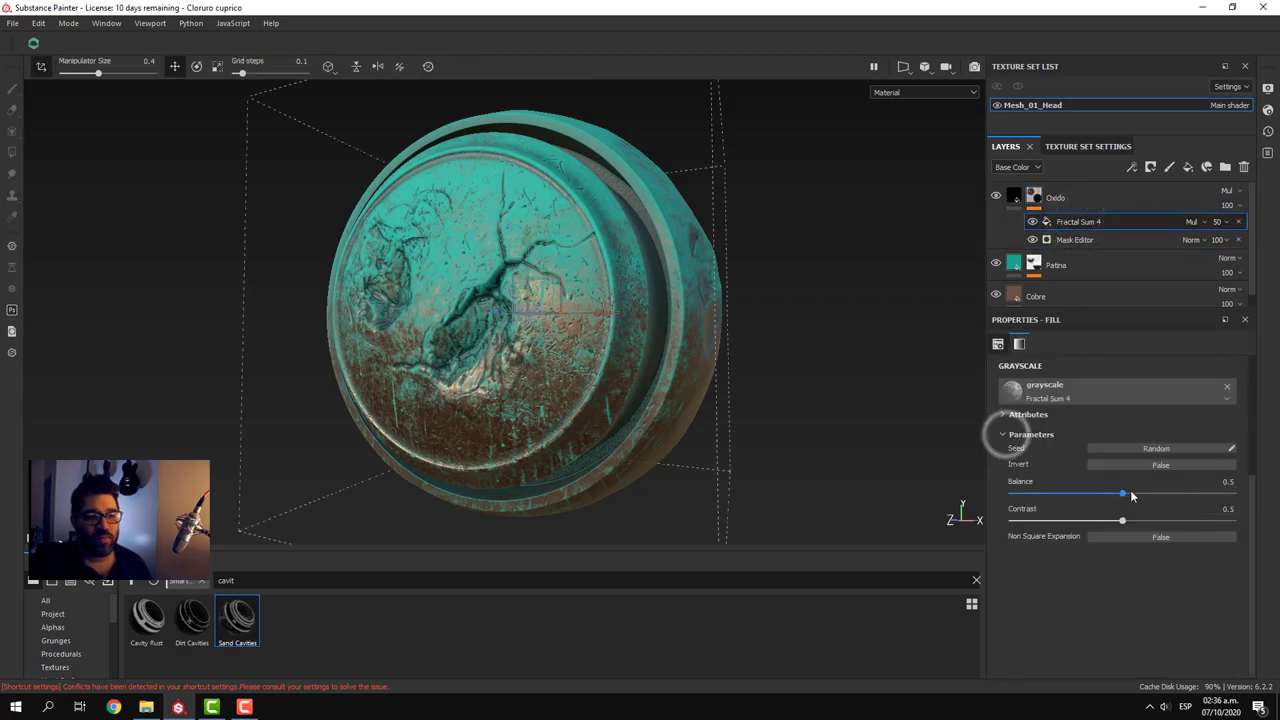
mouse_move(1120, 494)
left_mouse_down()
mouse_move(1193, 495)
mouse_move(1090, 497)
mouse_move(1149, 494)
left_mouse_up()
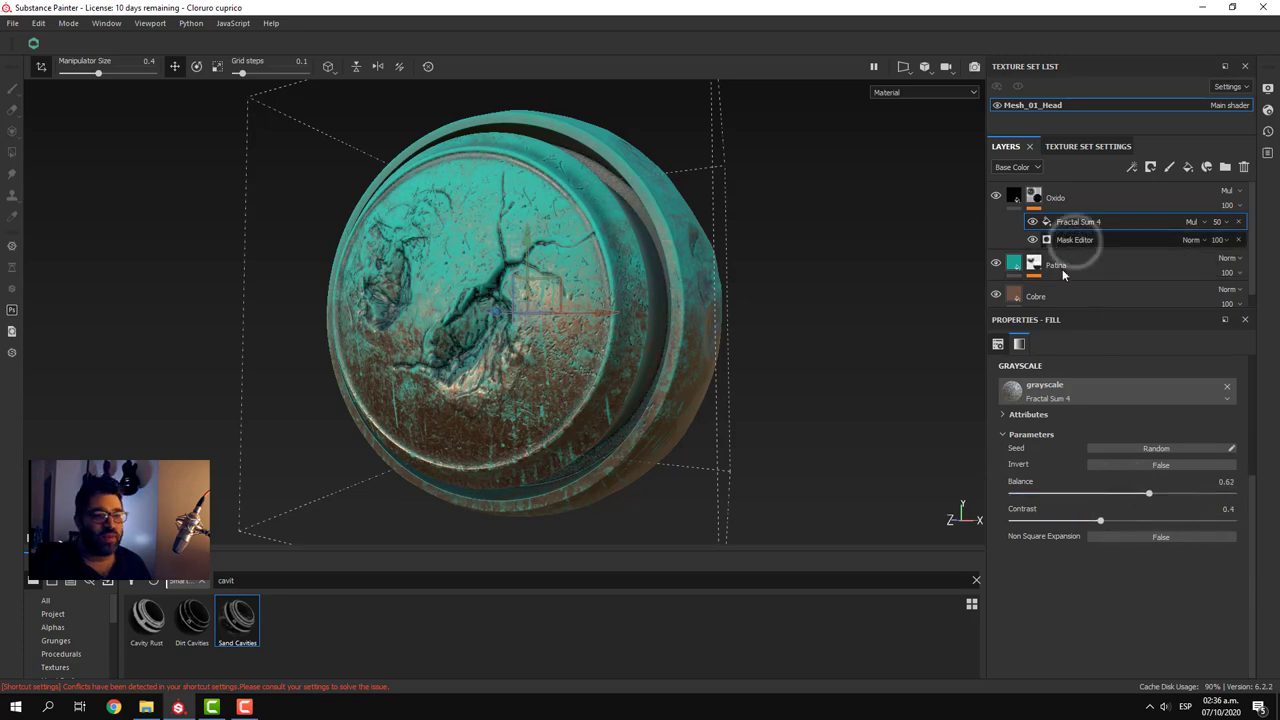
- Lower the Mask Editor contrast to 0.15 and return to Oxido's fill properties
left_click(1069, 239)
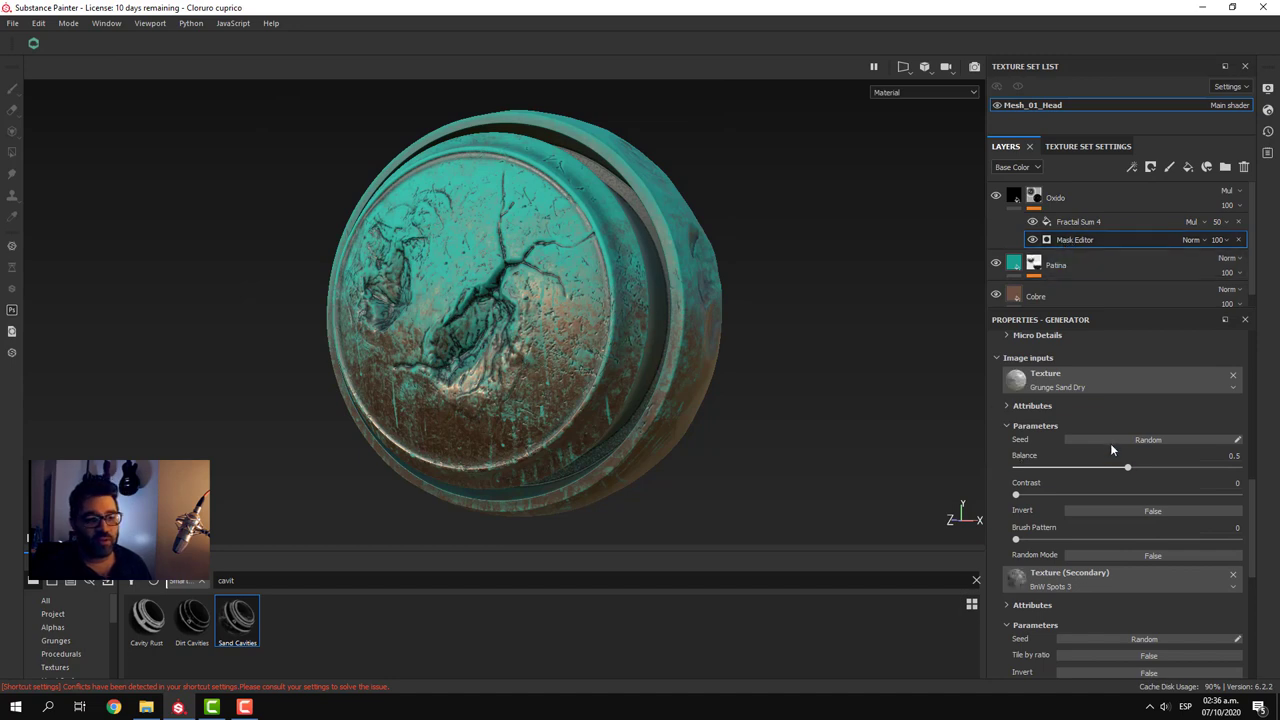
left_click(1115, 440)
scroll(1046, 505, "down", 2)
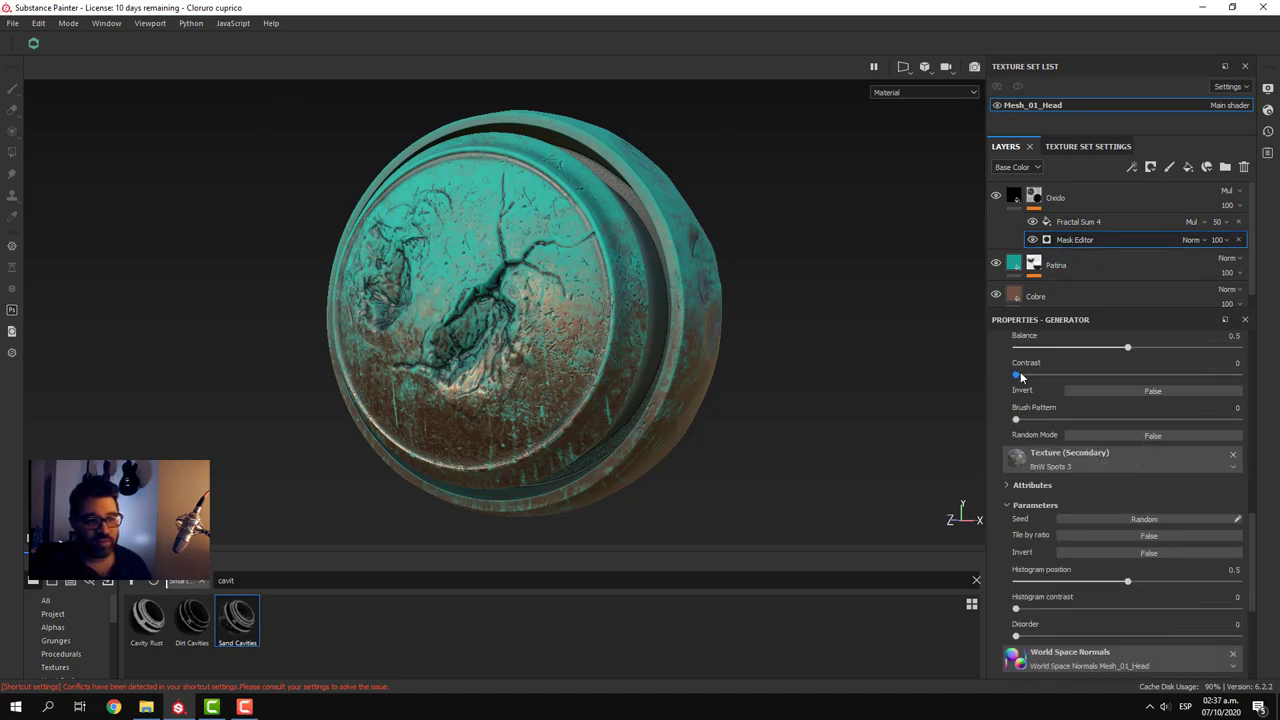
left_click_drag(1145, 389, 1049, 379)
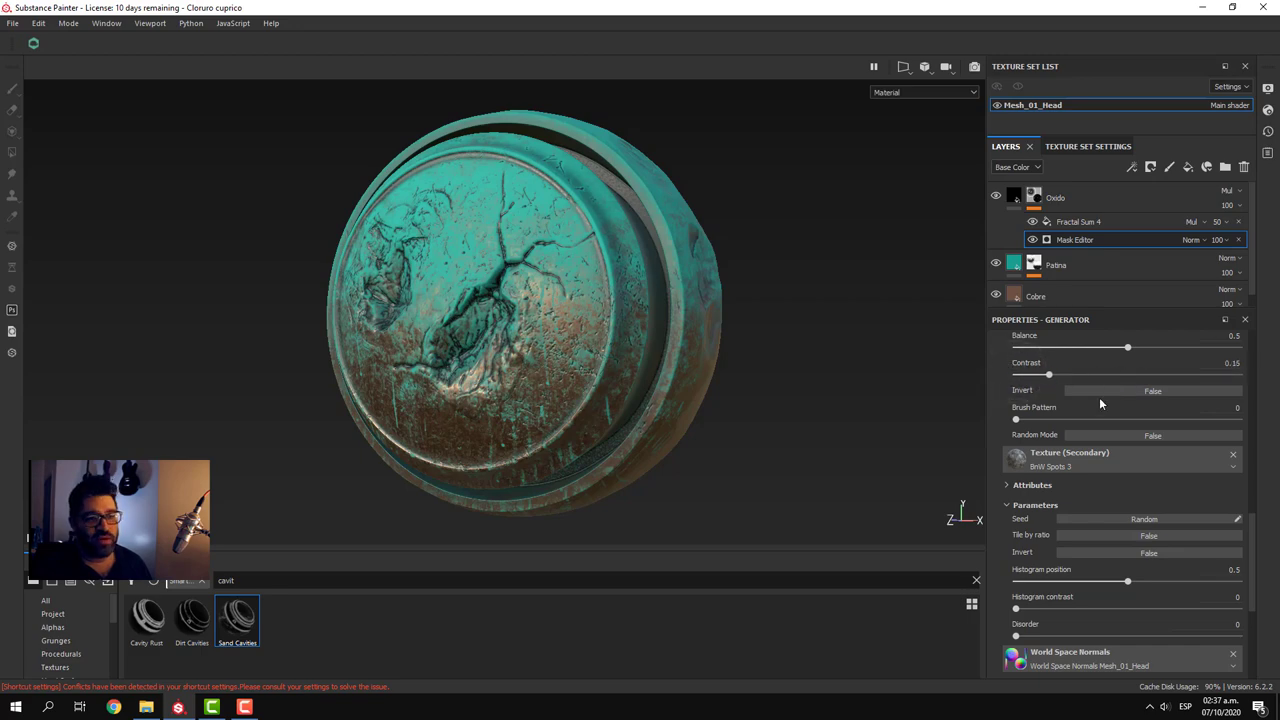
scroll(1100, 420, "down", 3)
scroll(1102, 466, "up", 5)
scroll(1102, 466, "up", 3)
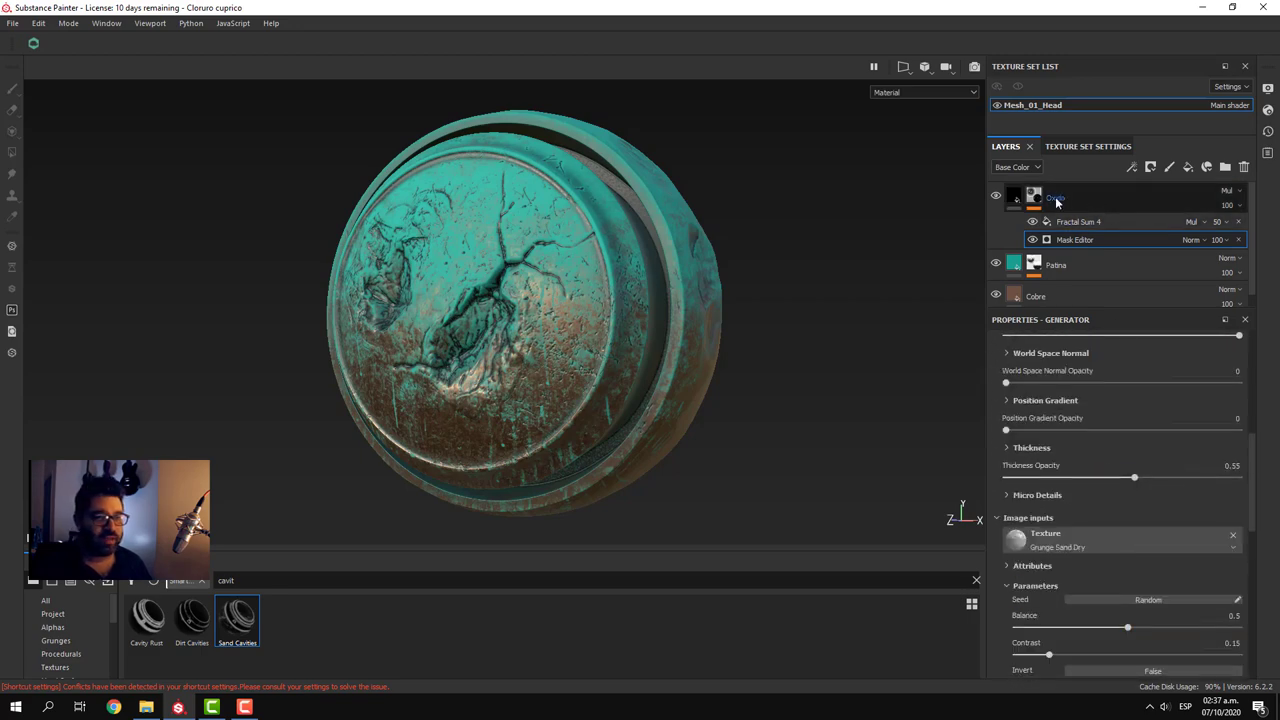
left_click(1008, 198)
left_click_drag(806, 371, 646, 398, "alt")
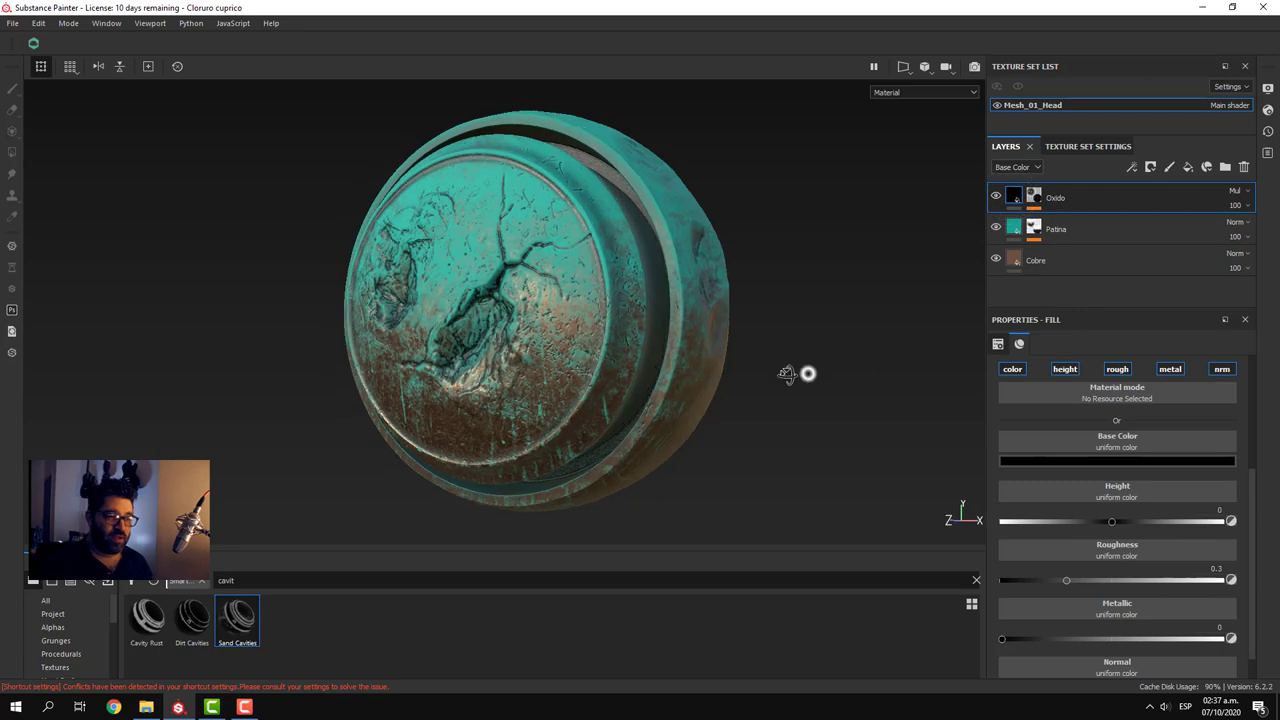
mouse_move(646, 398)
right_mouse_down("shift")
mouse_move(648, 428)
mouse_move(651, 393)
right_mouse_up("shift")
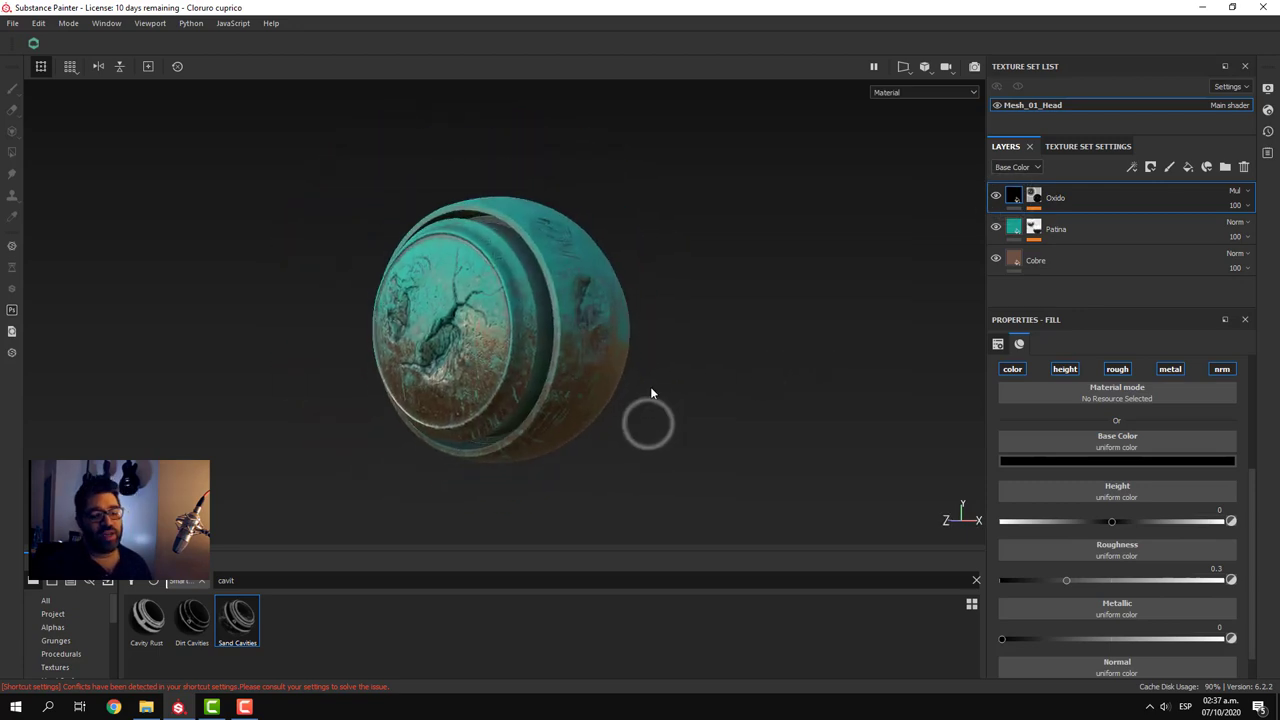
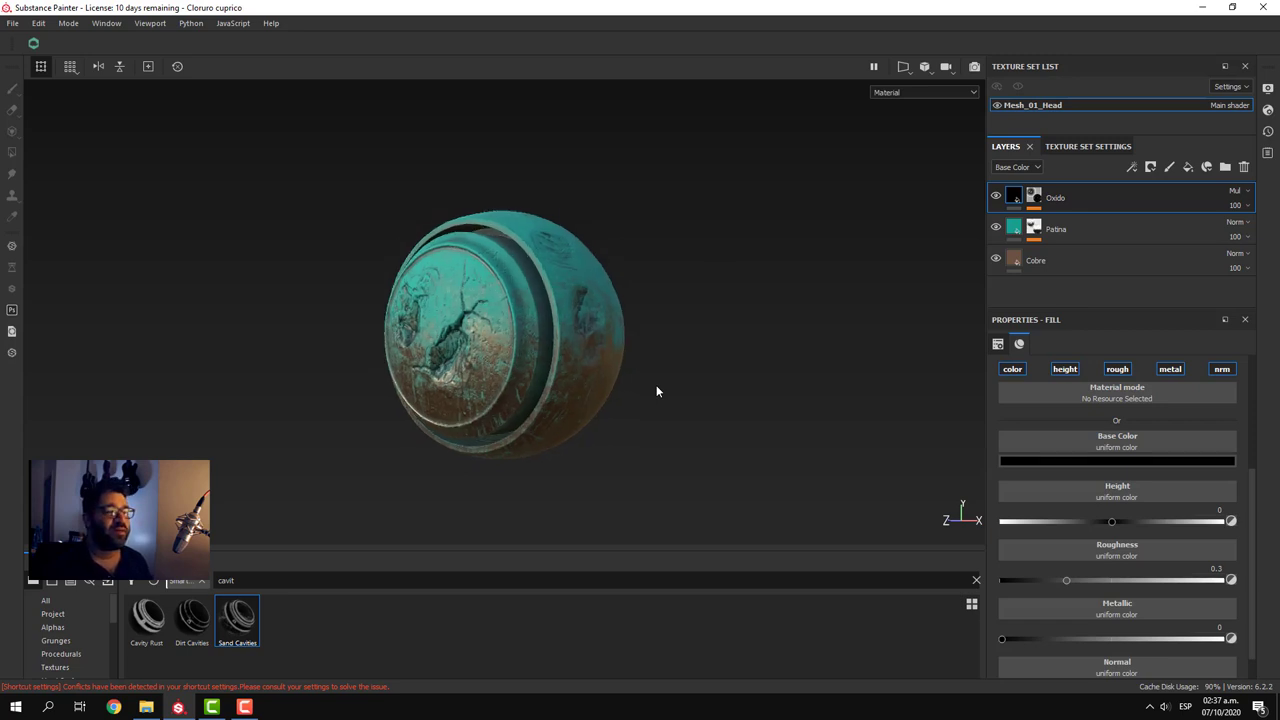
- Add a new white fill layer, PidgeonCrap, on top of the layer stack
left_click_drag(656, 385, 721, 476, "alt")
mouse_move(721, 476)
right_mouse_down("shift")
mouse_move(734, 449)
mouse_move(723, 443)
mouse_move(785, 457)
mouse_move(757, 457)
mouse_move(771, 460)
mouse_move(761, 471)
mouse_move(806, 466)
mouse_move(741, 460)
right_mouse_up("shift")
left_click_drag(739, 457, 723, 414, "alt")
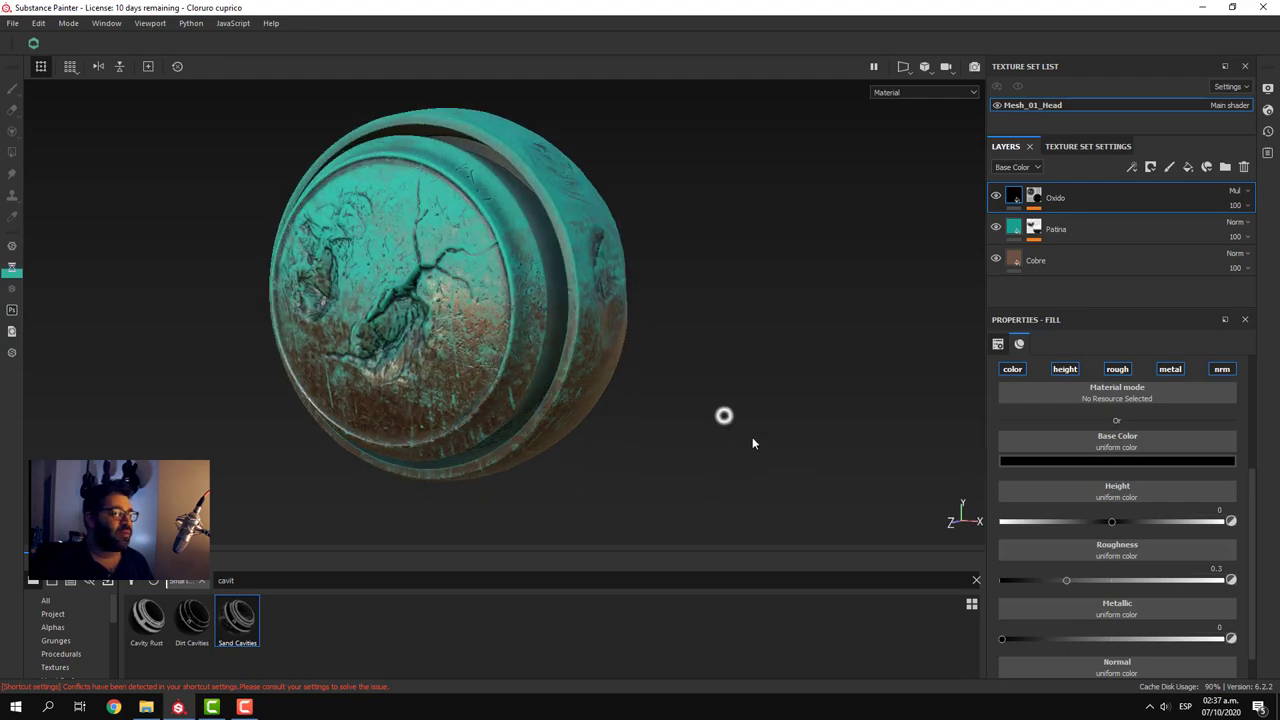
right_click_drag(763, 448, 755, 428, "alt")
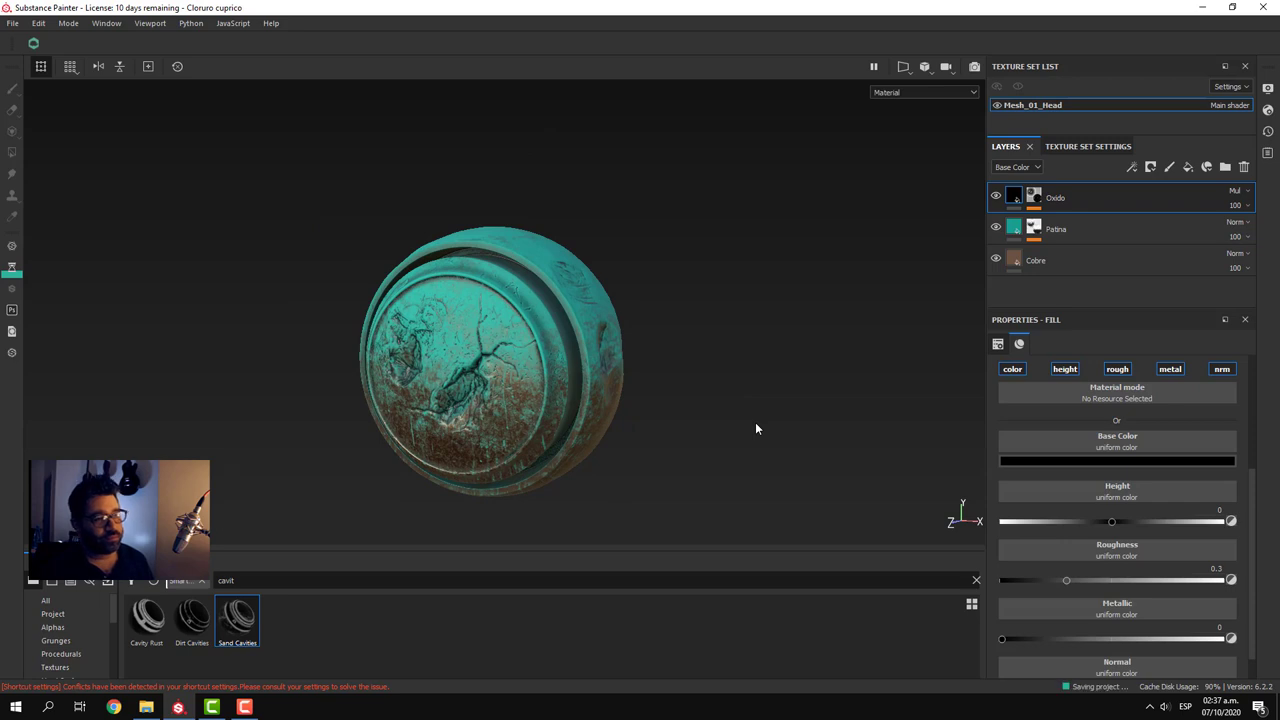
left_click_drag(734, 431, 721, 388, "alt")
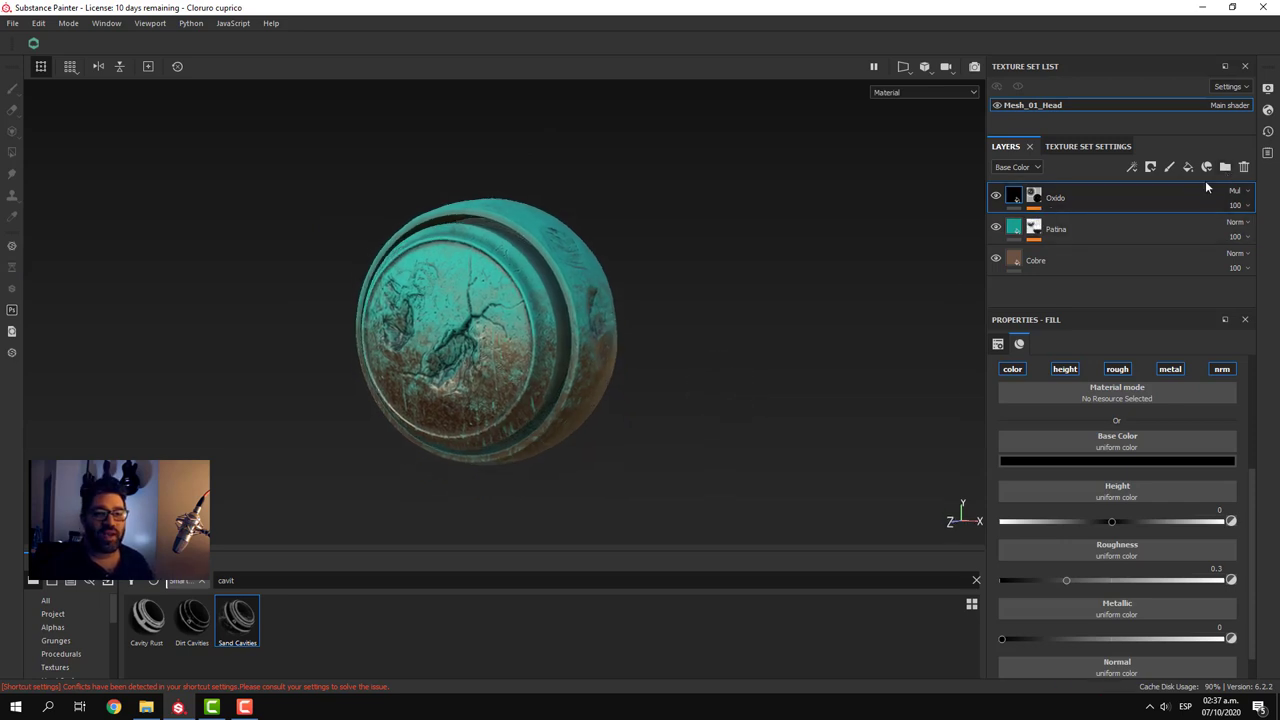
left_click(1188, 166)
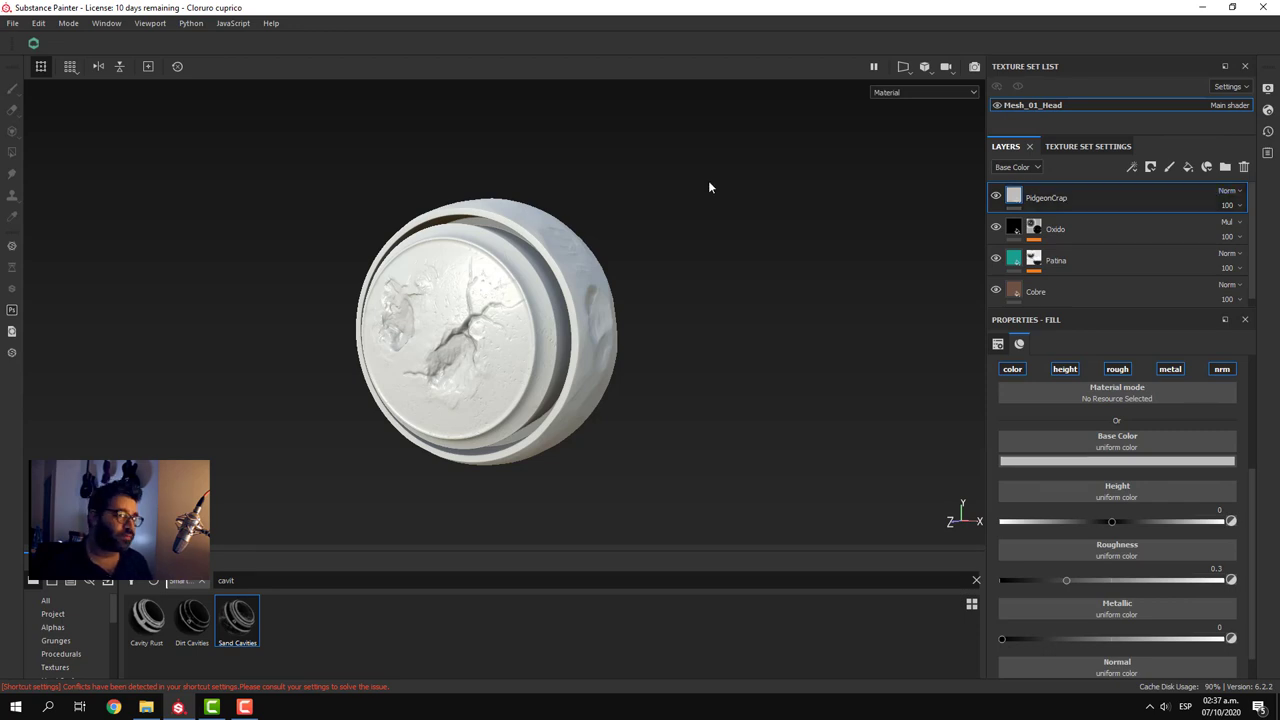
left_click_drag(595, 225, 623, 357, "alt")
scroll(623, 357, "up", 3)
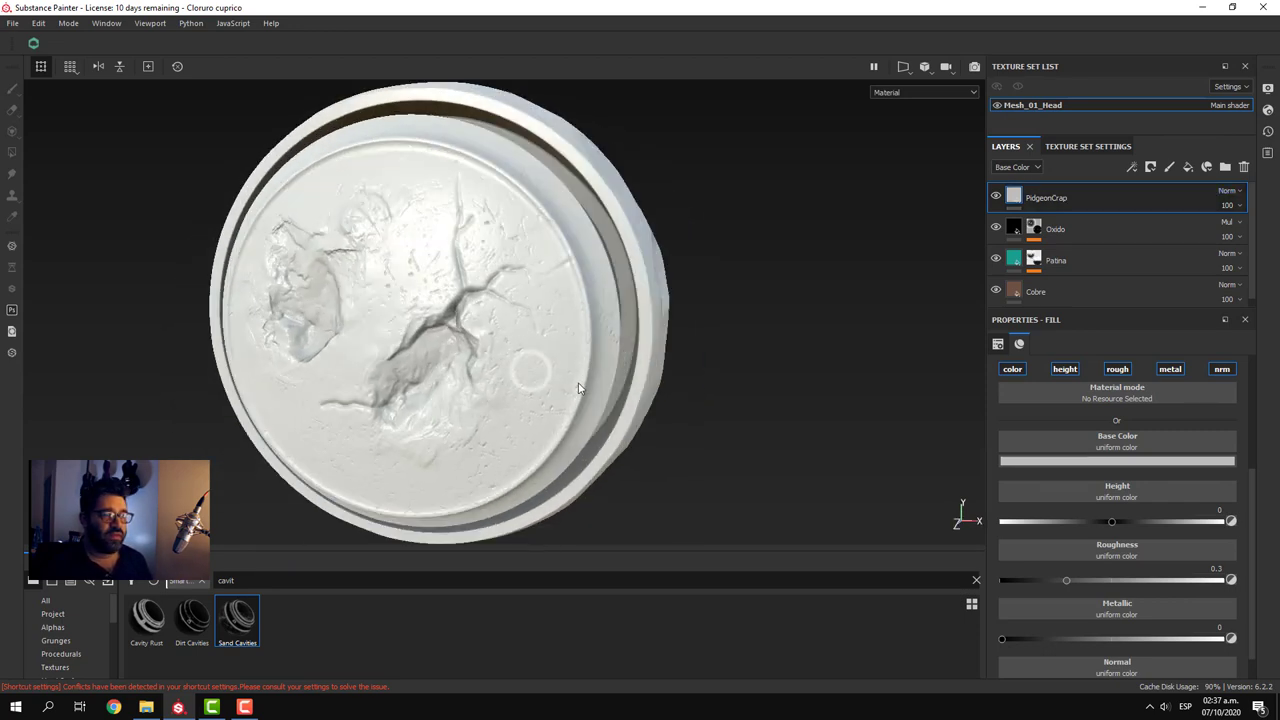
- Raise the layer's roughness to about 0.82 and clear the 'cavit' shelf search filter
left_click_drag(1072, 579, 1189, 581)
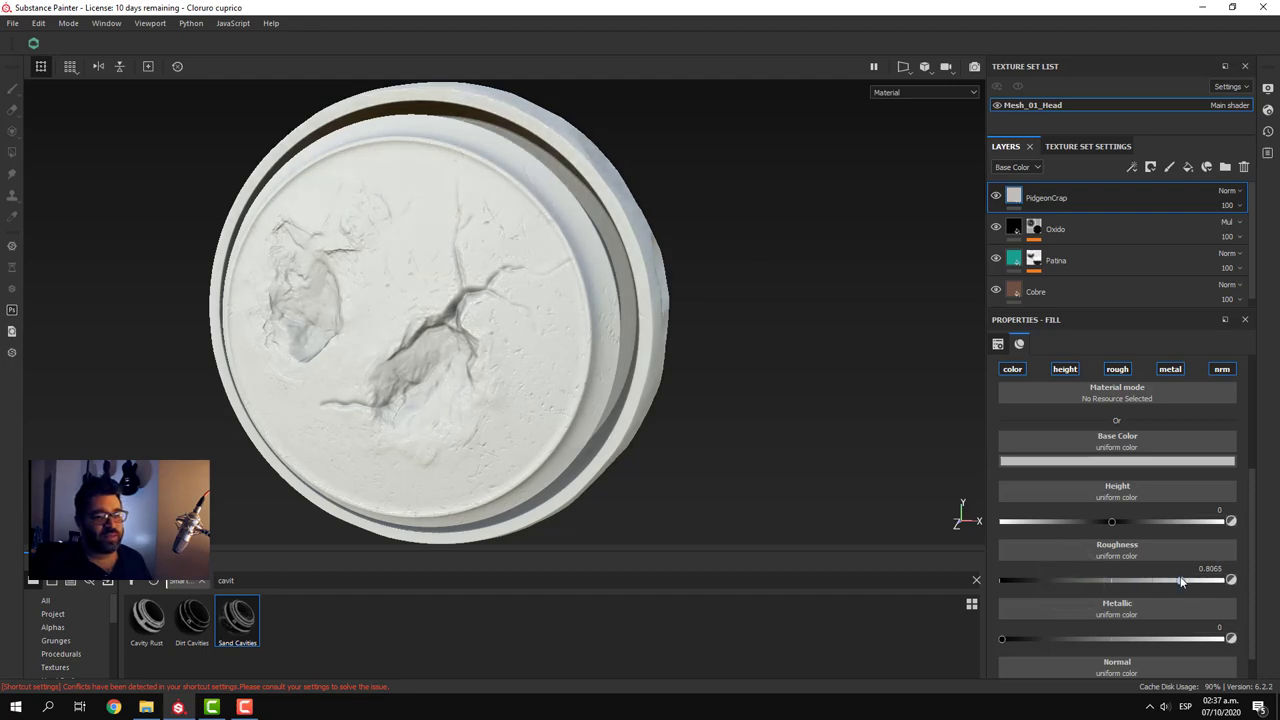
left_click_drag(745, 366, 700, 350, "alt")
scroll(657, 300, "down", 2)
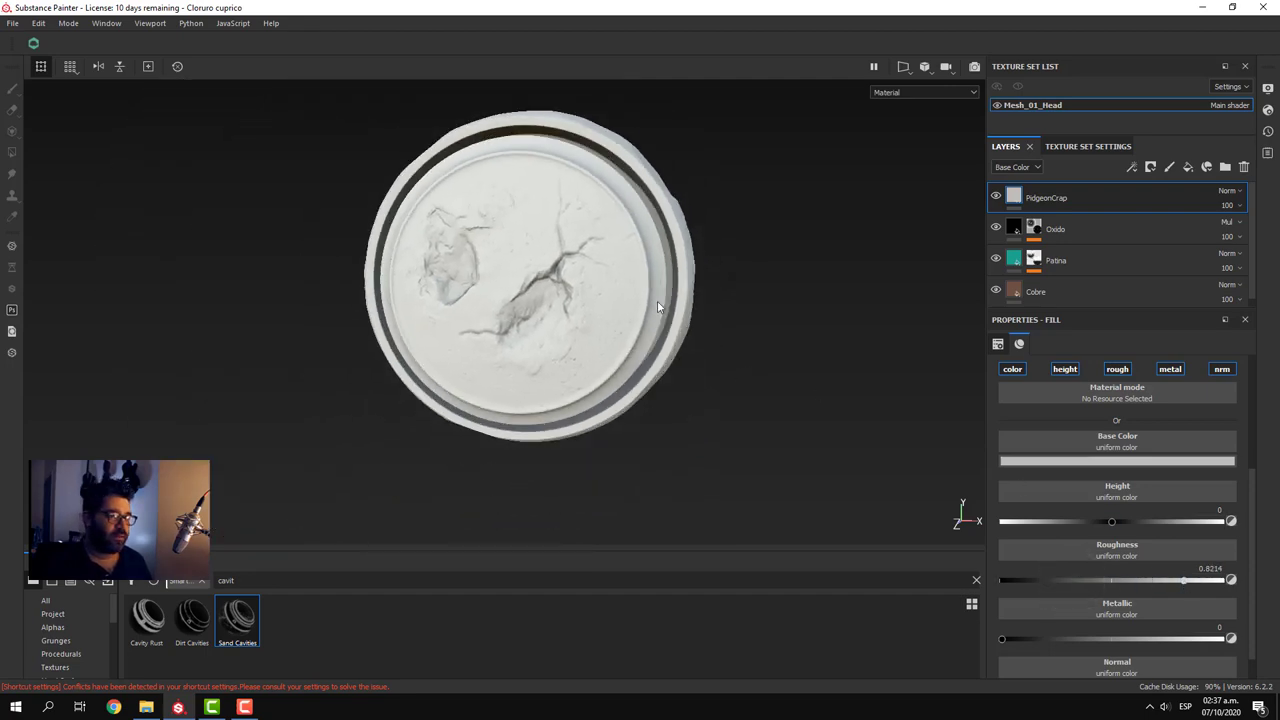
scroll(688, 370, "up", 1)
left_click(240, 580)
key("BackSpace")
key("BackSpace")
key("BackSpace")
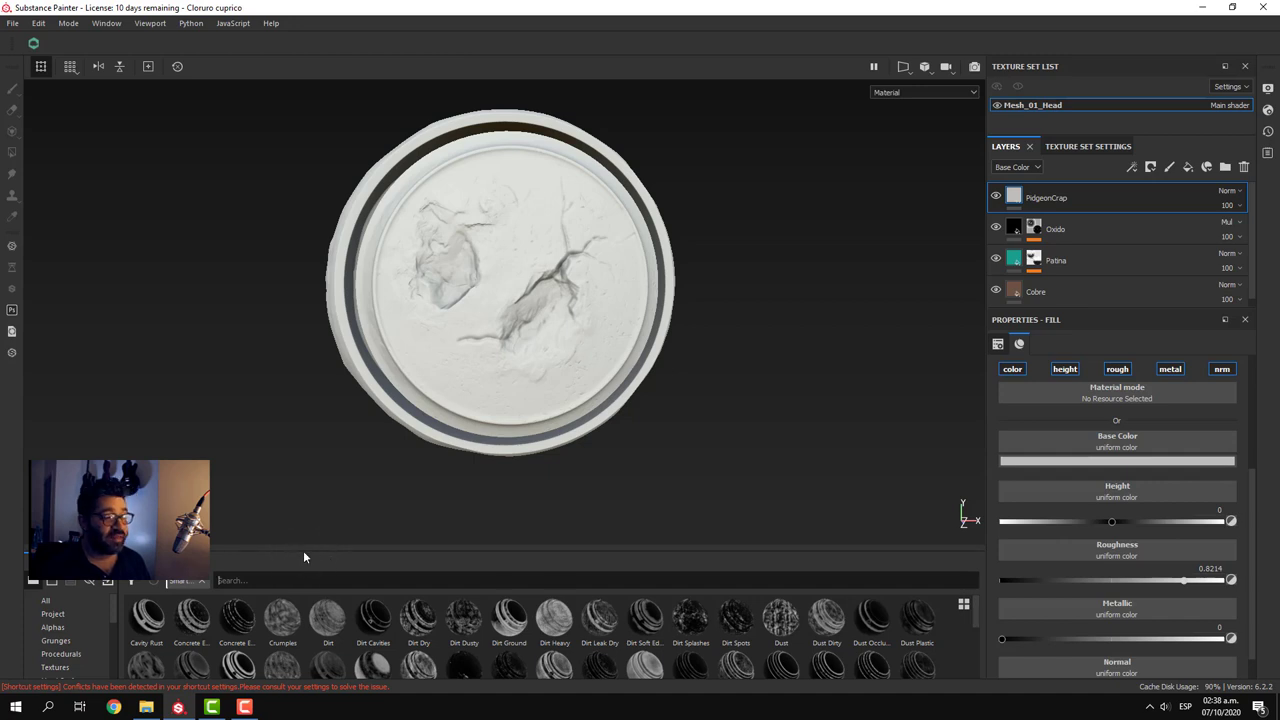
- Apply the Moss smart mask to PidgeonCrap so the white appears only as scattered patches
left_click_drag(303, 549, 306, 400)
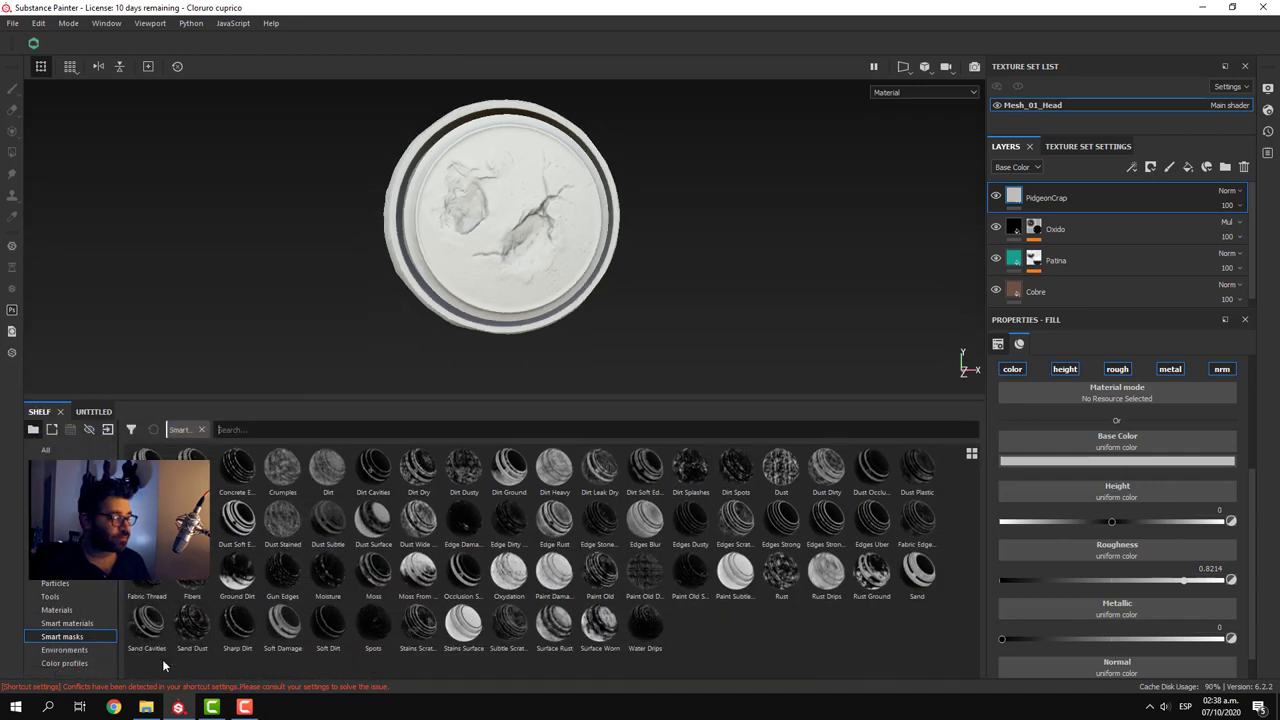
left_click_drag(418, 572, 1042, 200)
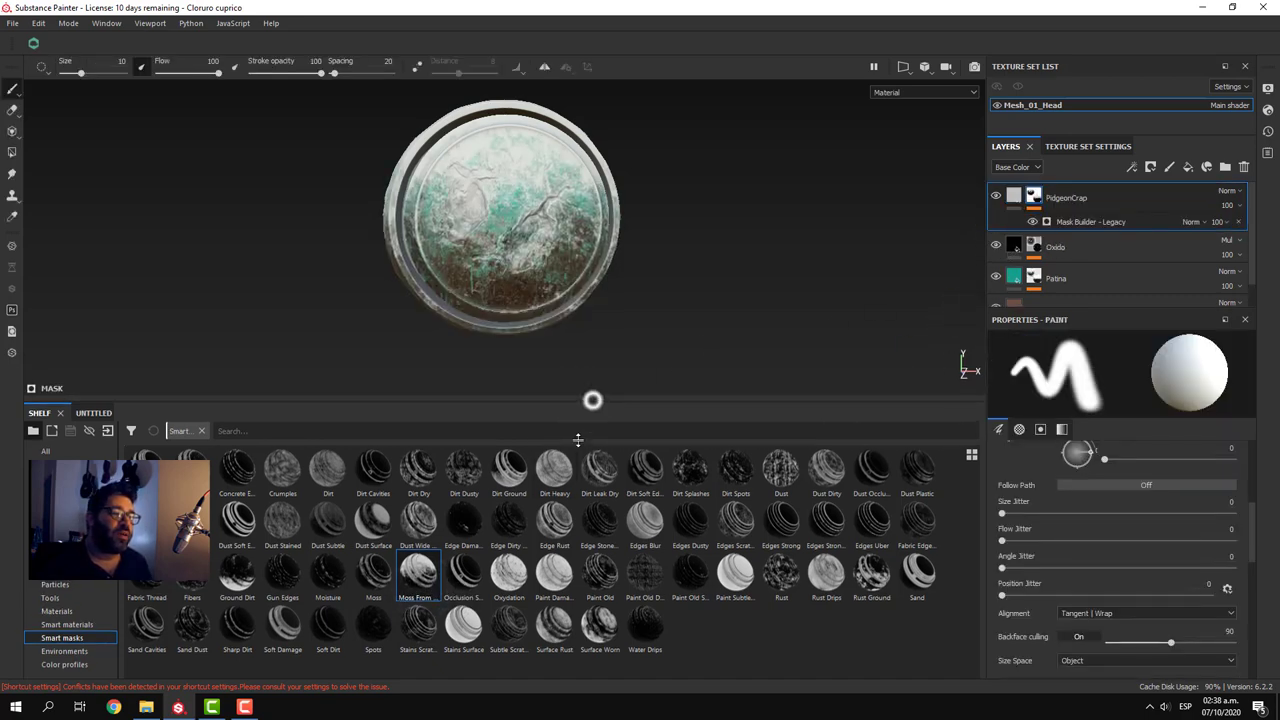
left_click_drag(585, 400, 563, 609)
left_click_drag(703, 526, 752, 475, "alt")
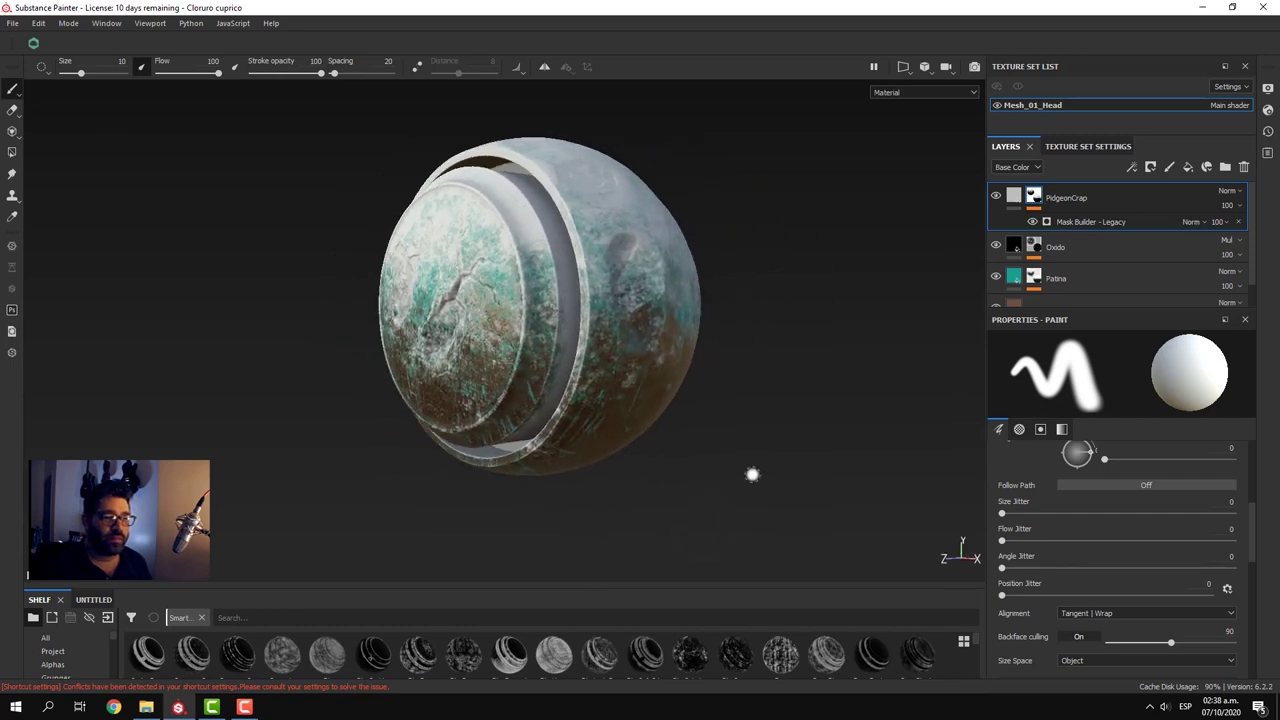
left_click_drag(863, 446, 878, 443, "alt")
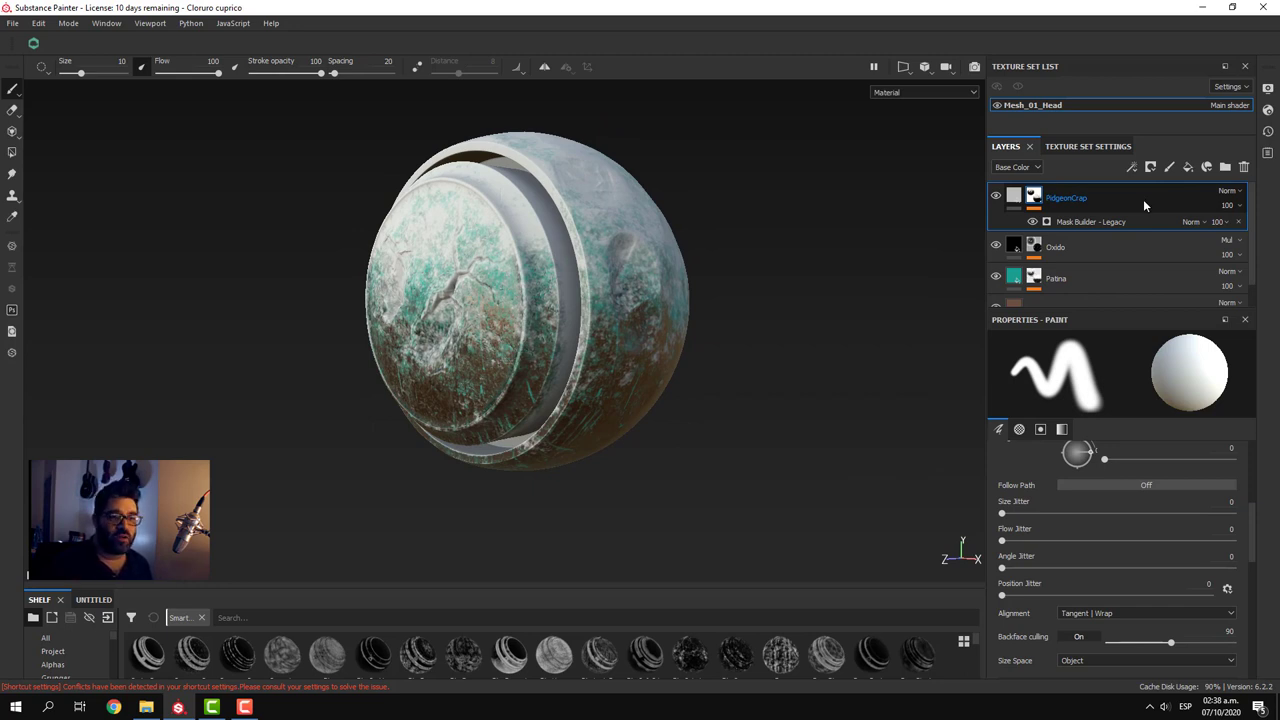
- Select PidgeonCrap's Mask Builder generator and lower its Level to 0.41
left_click(1097, 222)
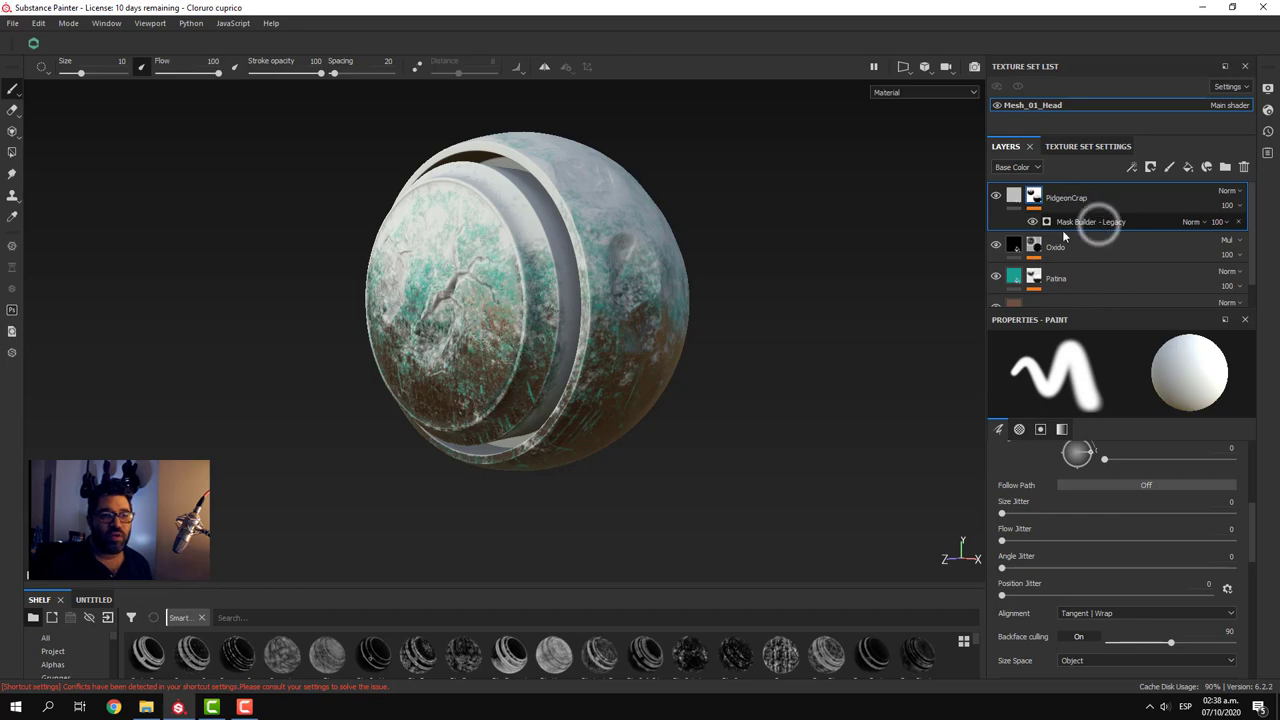
scroll(644, 430, "up", 2)
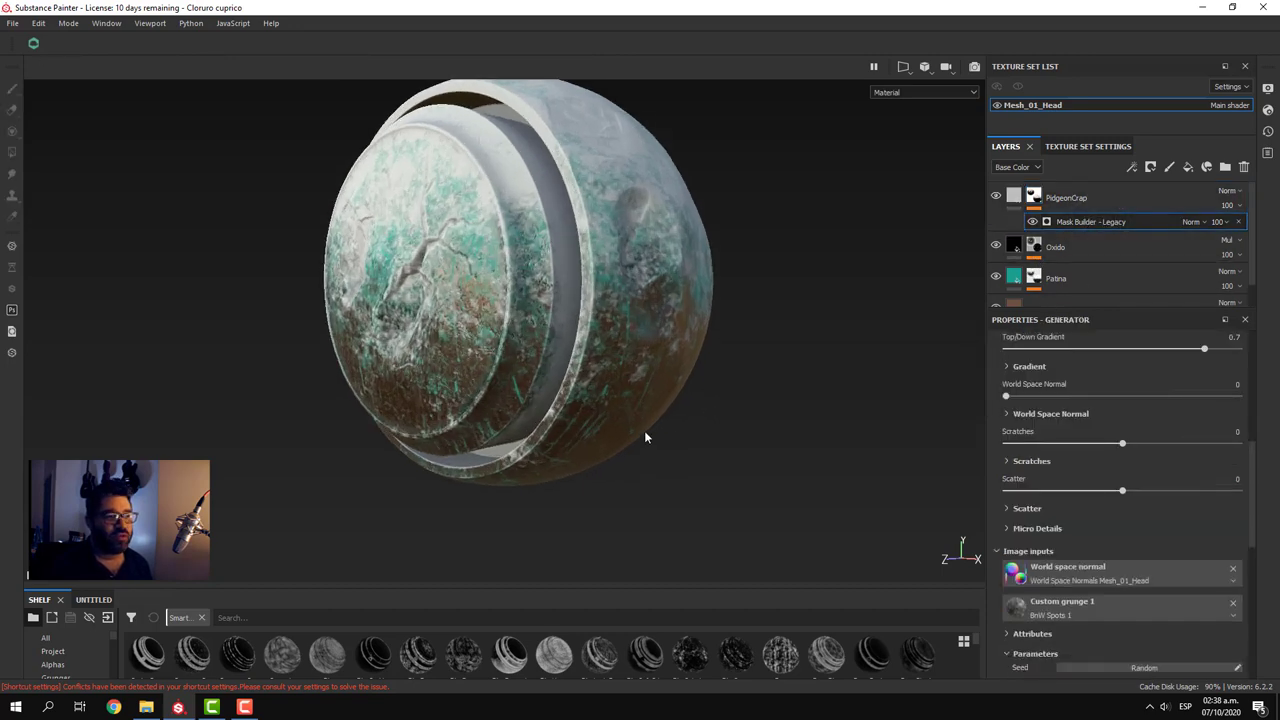
left_click_drag(644, 430, 643, 480, "alt")
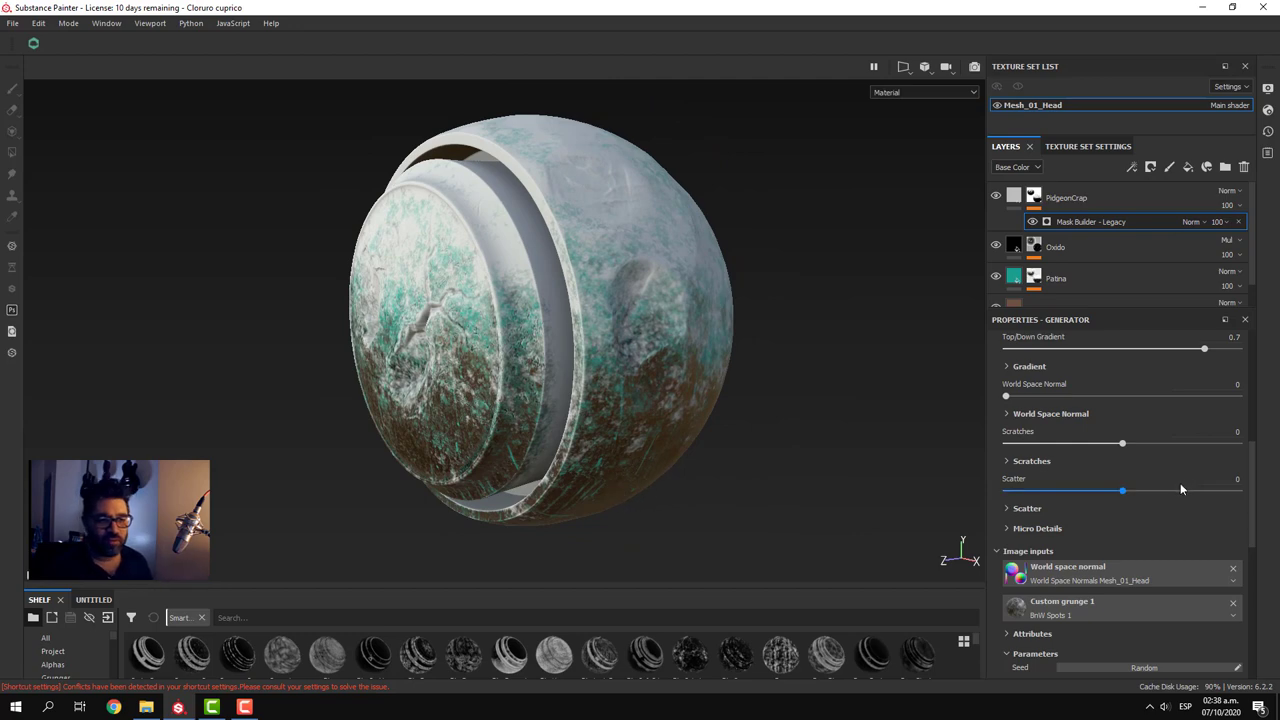
scroll(1180, 488, "down", 1)
scroll(1180, 488, "up", 3)
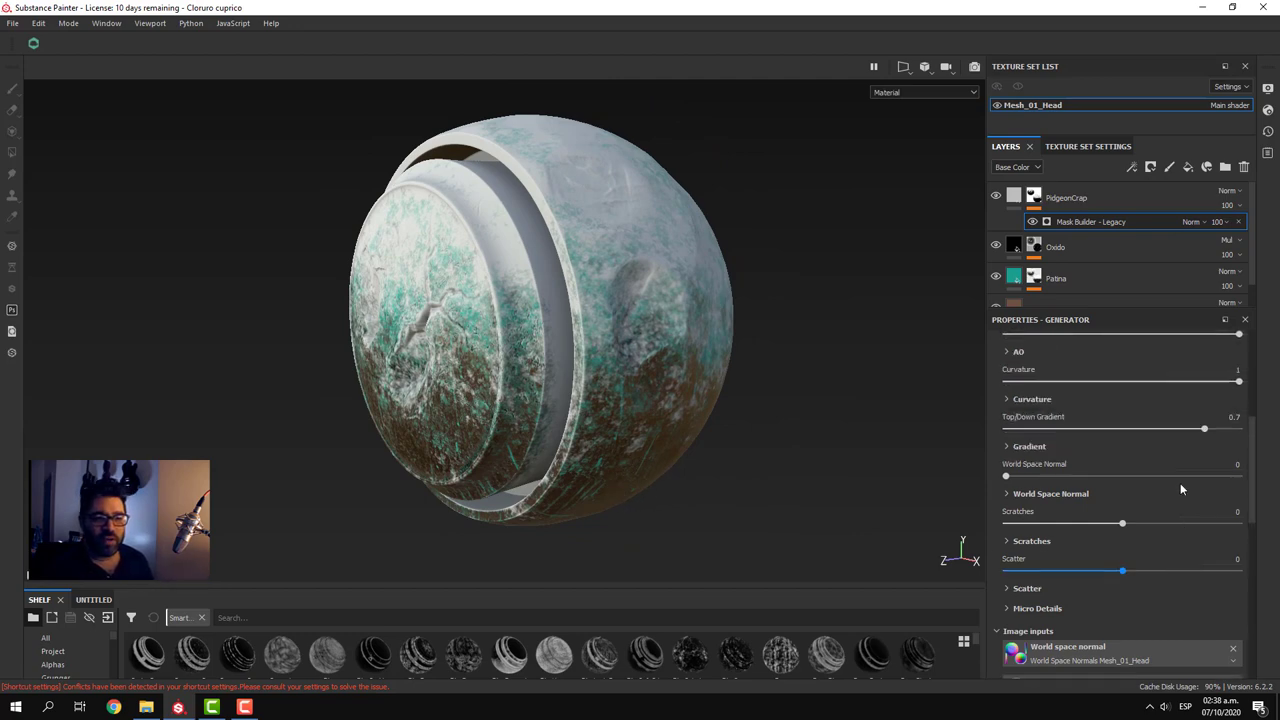
scroll(1180, 483, "up", 3)
scroll(1180, 483, "up", 2)
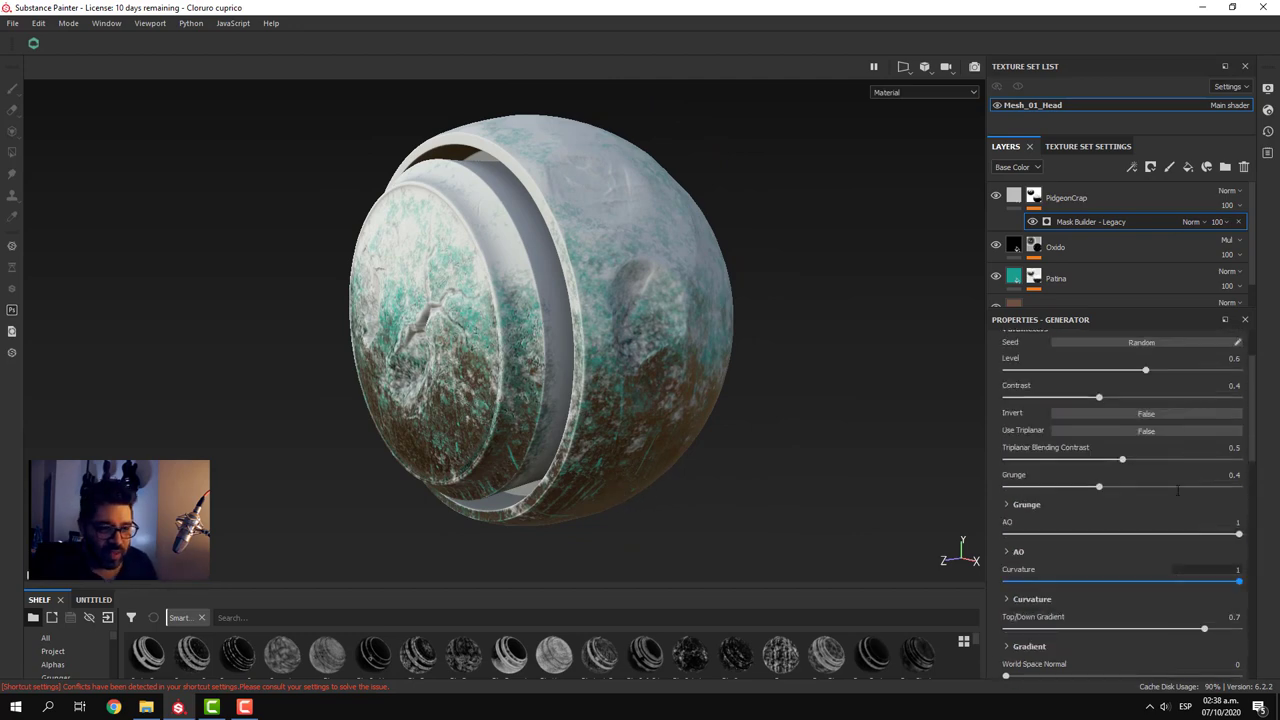
scroll(1180, 483, "up", 3)
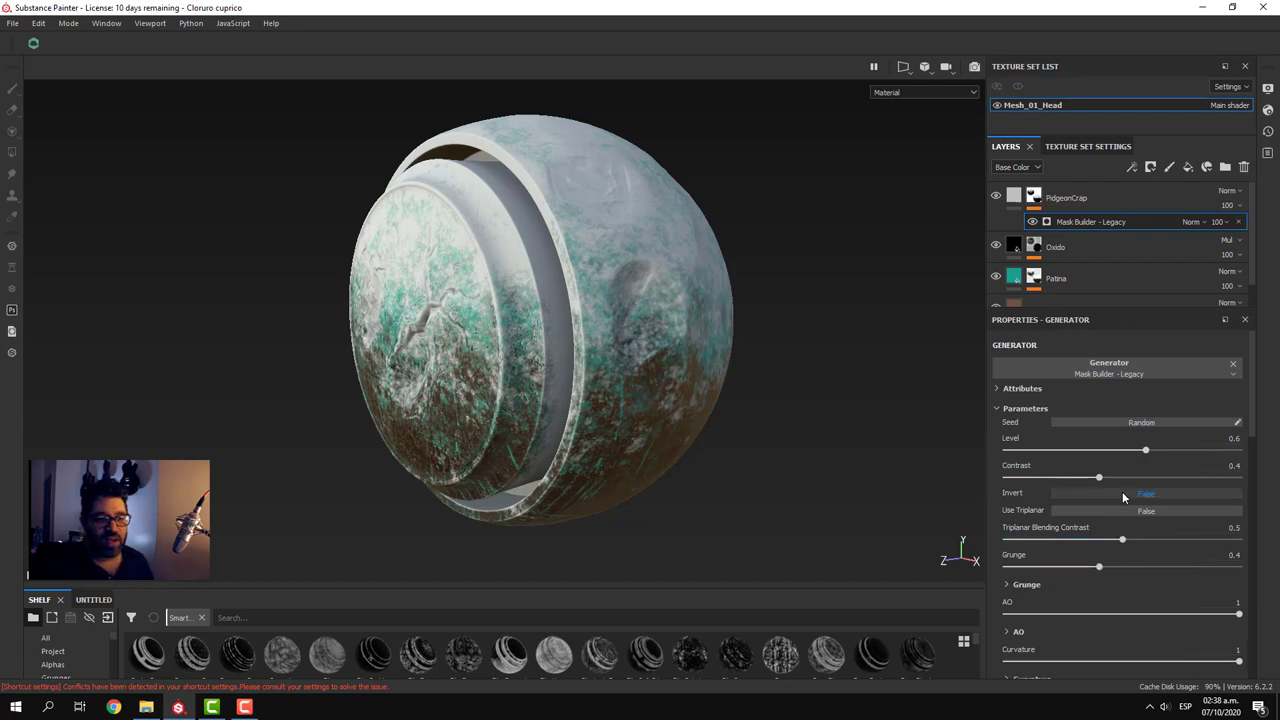
mouse_move(1147, 451)
left_mouse_down()
mouse_move(1063, 455)
mouse_move(1143, 450)
mouse_move(1091, 455)
mouse_move(1133, 457)
mouse_move(1101, 452)
mouse_move(1098, 477)
mouse_move(1156, 478)
mouse_move(1277, 527)
mouse_move(1152, 509)
left_mouse_up()
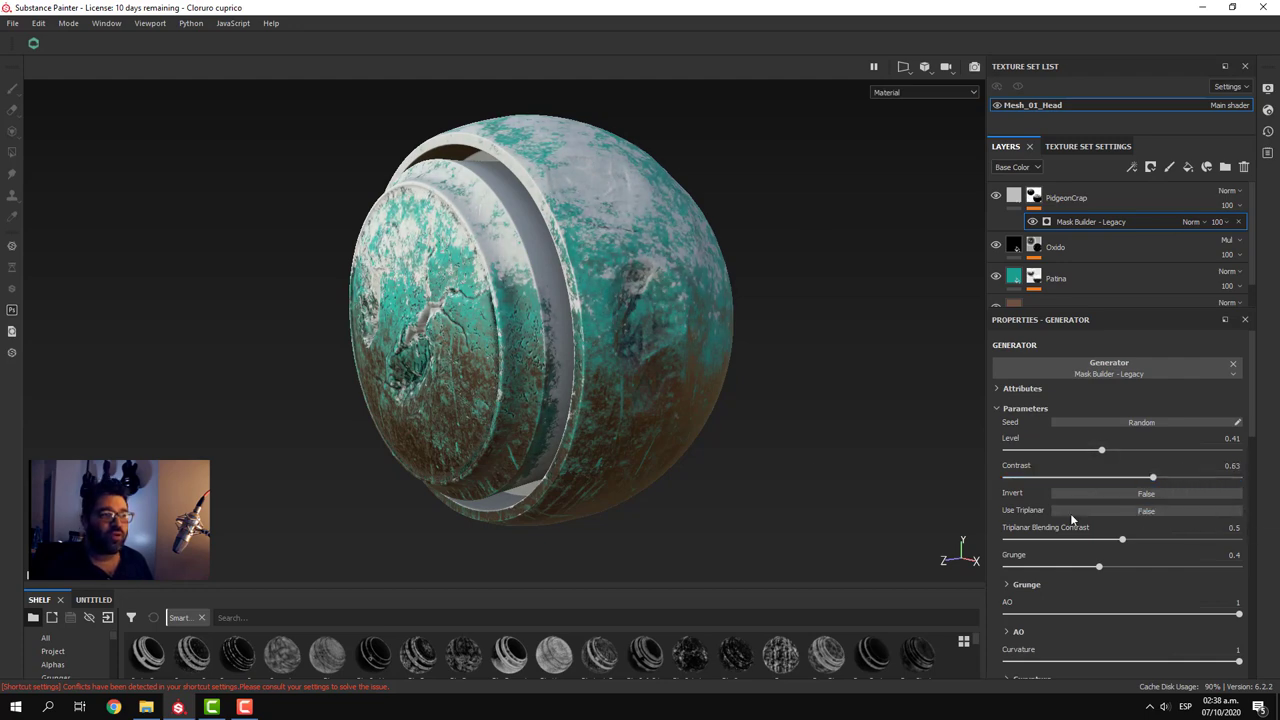
- Set the mask Contrast to 0.63 and inspect the patina showing through from the side
mouse_move(706, 457)
left_mouse_down("alt")
mouse_move(915, 418)
mouse_move(594, 466)
left_mouse_up("alt")
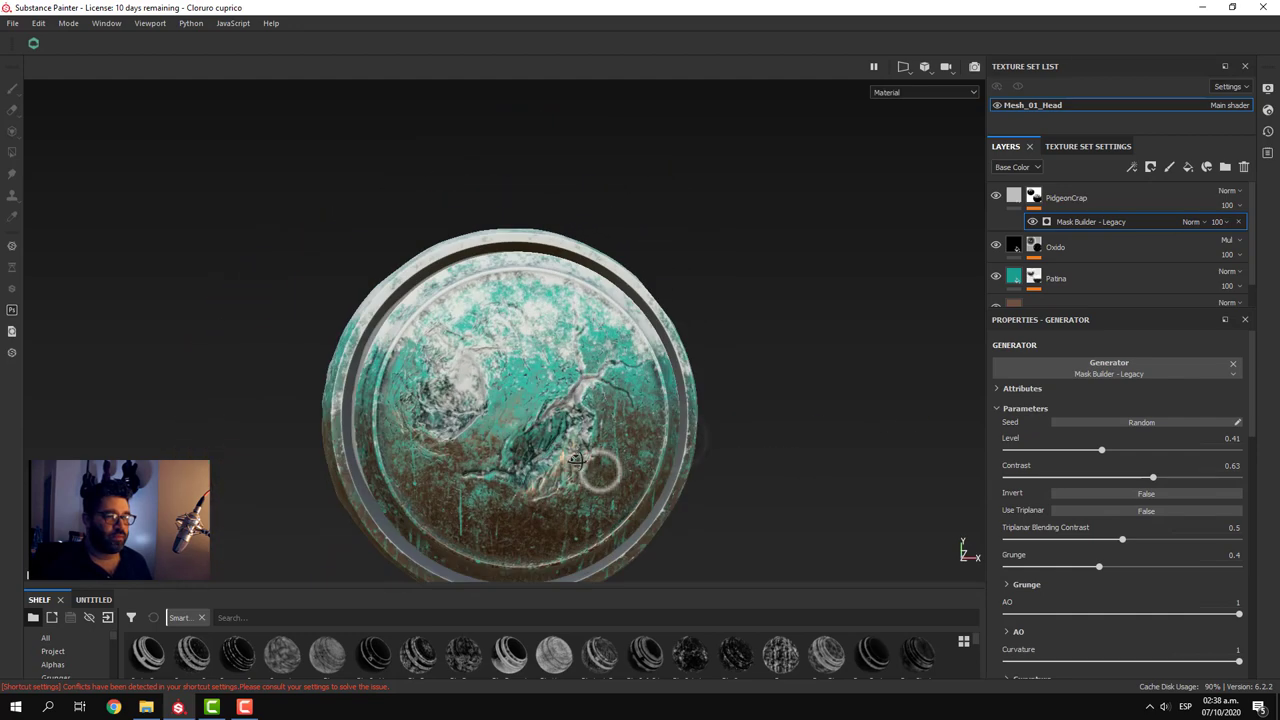
mouse_move(717, 409)
left_mouse_down("alt")
mouse_move(715, 443)
mouse_move(646, 463)
left_mouse_up("alt")
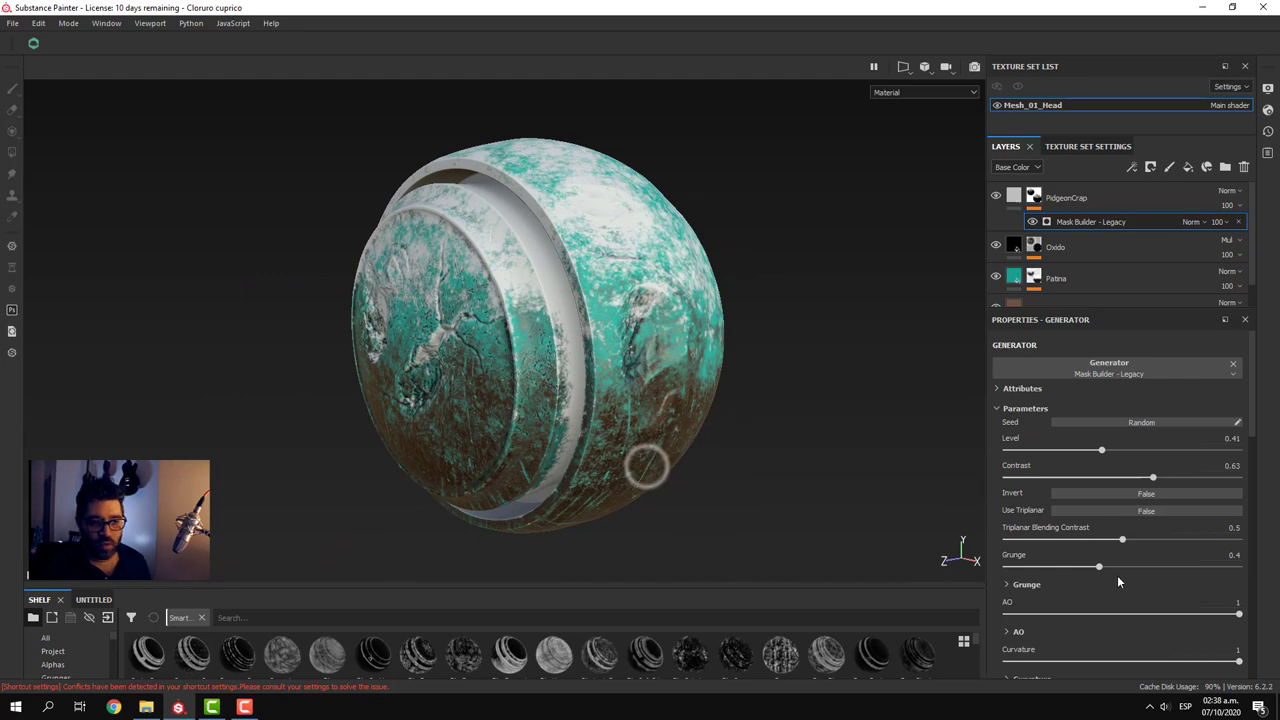
scroll(1117, 586, "down", 2)
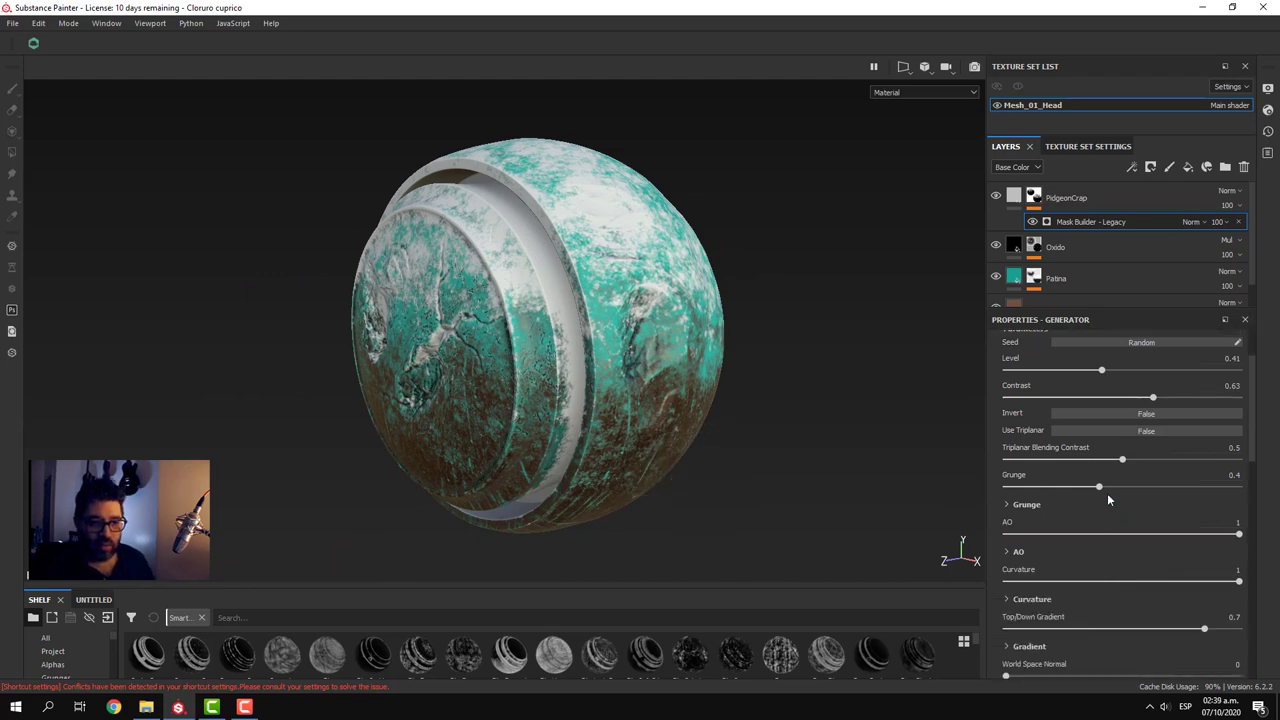
scroll(1104, 506, "up", 2)
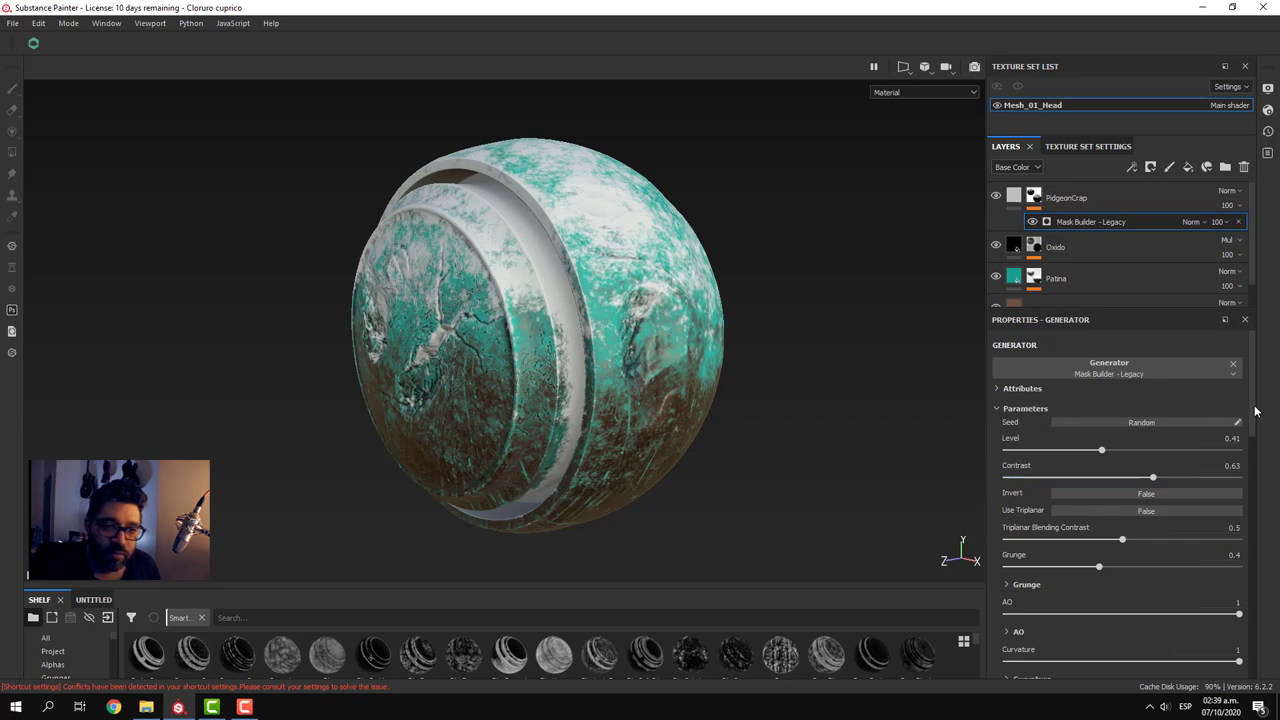
scroll(1251, 406, "down", 3)
scroll(1250, 402, "up", 3)
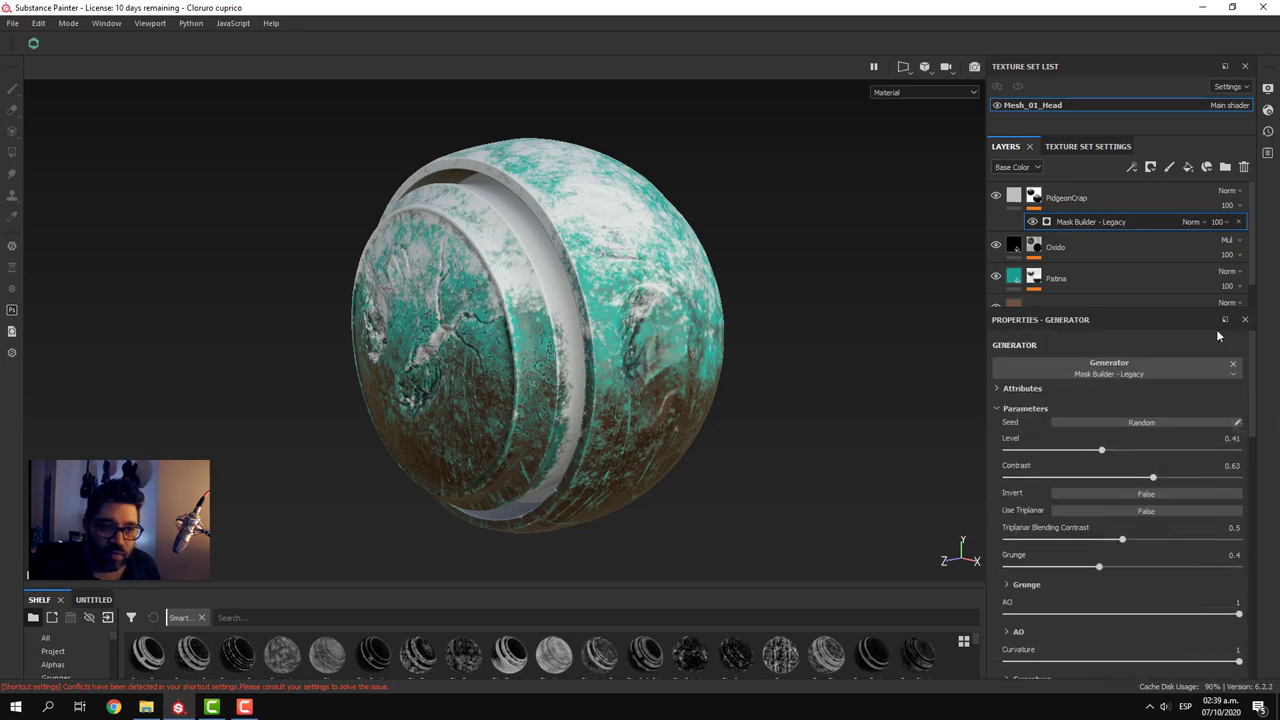
- Try Tri-planar on the PidgeonCrap fill, revert to UV projection, and reselect its Mask Builder generator
left_click(1020, 200)
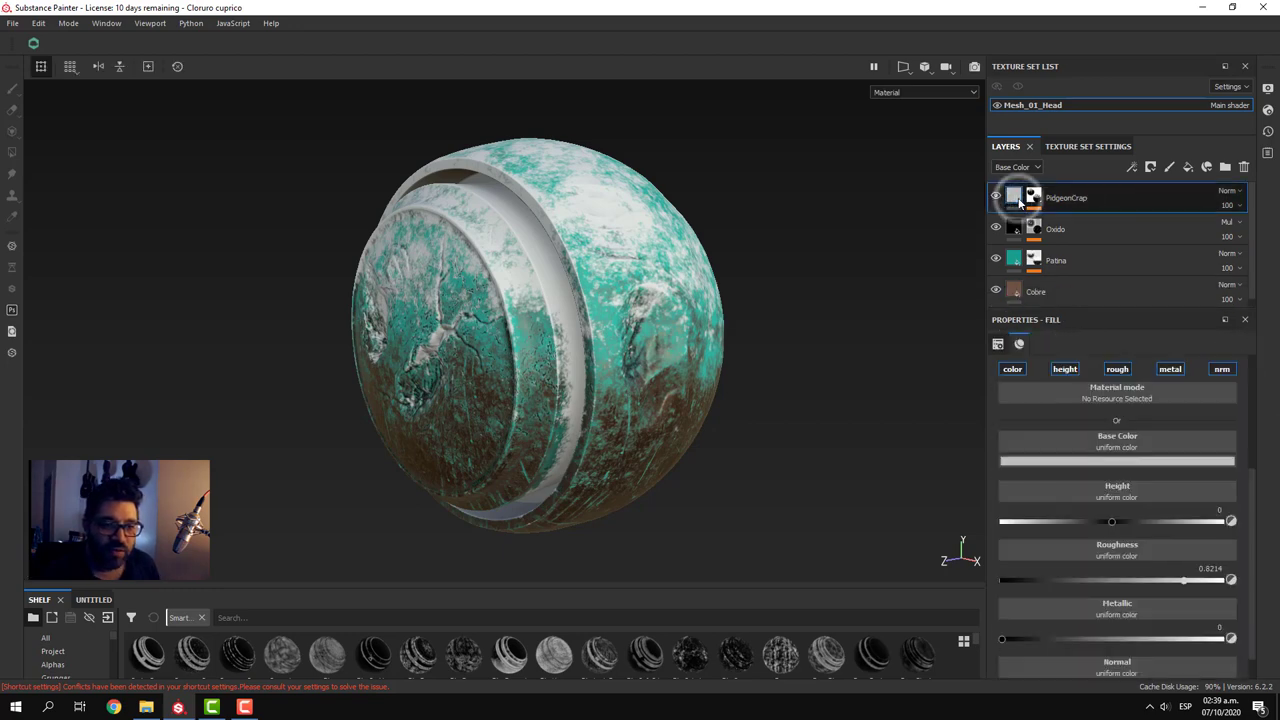
scroll(1000, 380, "up", 1)
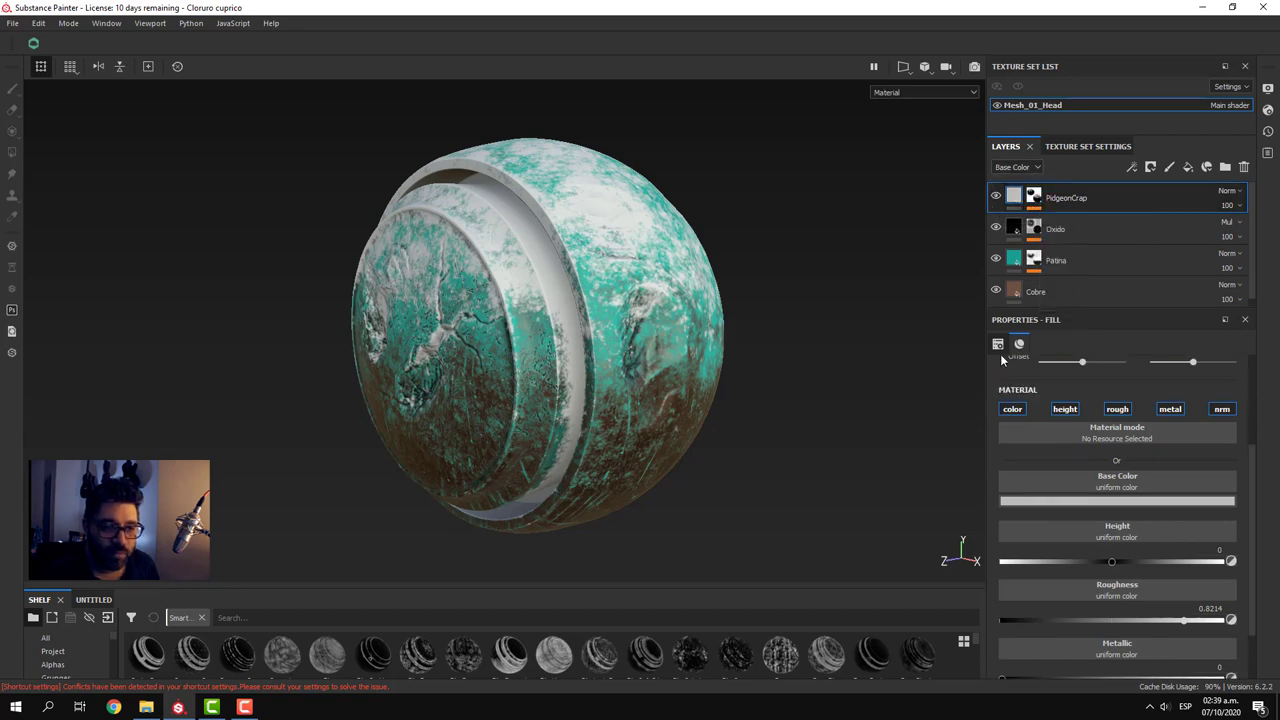
scroll(1000, 360, "up", 1)
scroll(1030, 420, "up", 2)
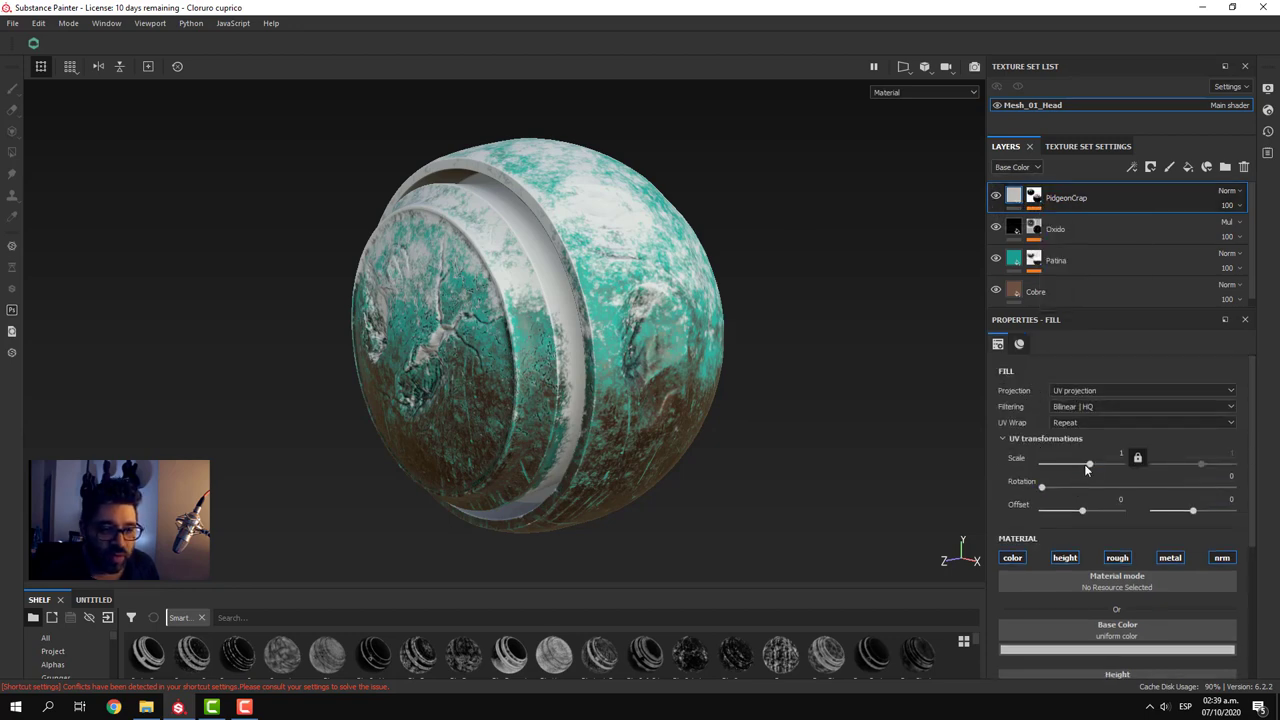
left_click(1083, 392)
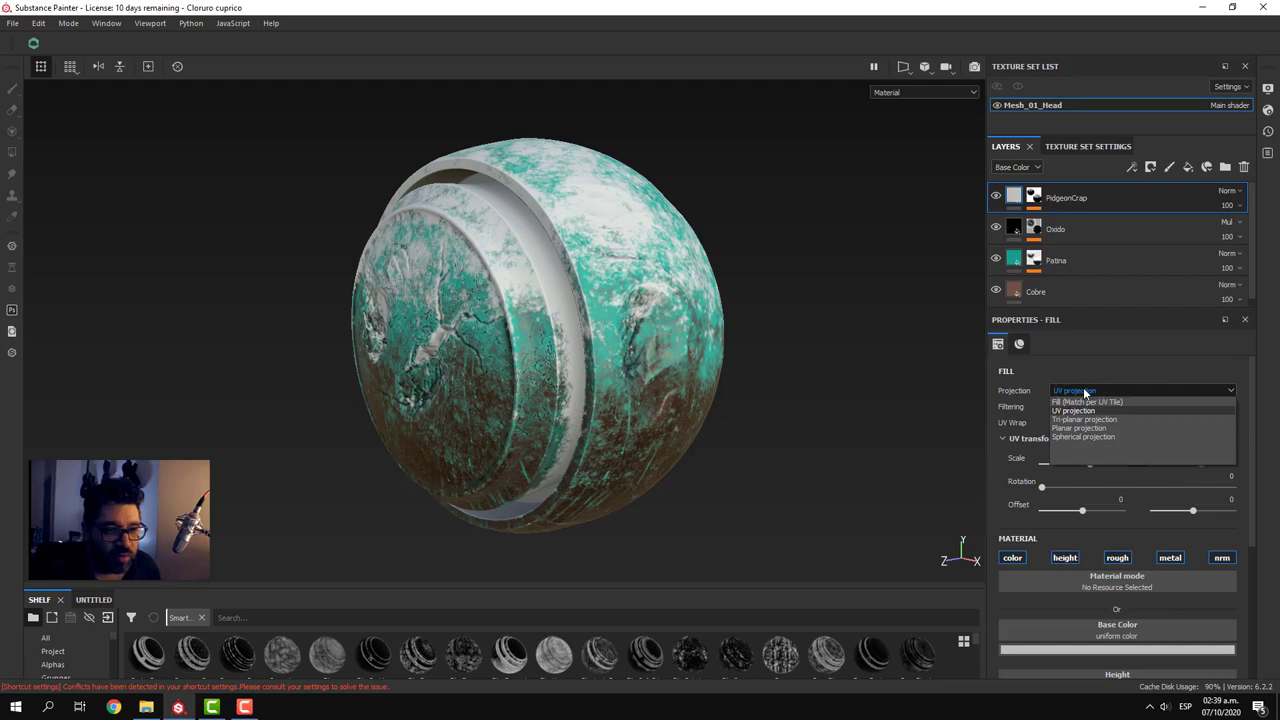
left_click(1095, 420)
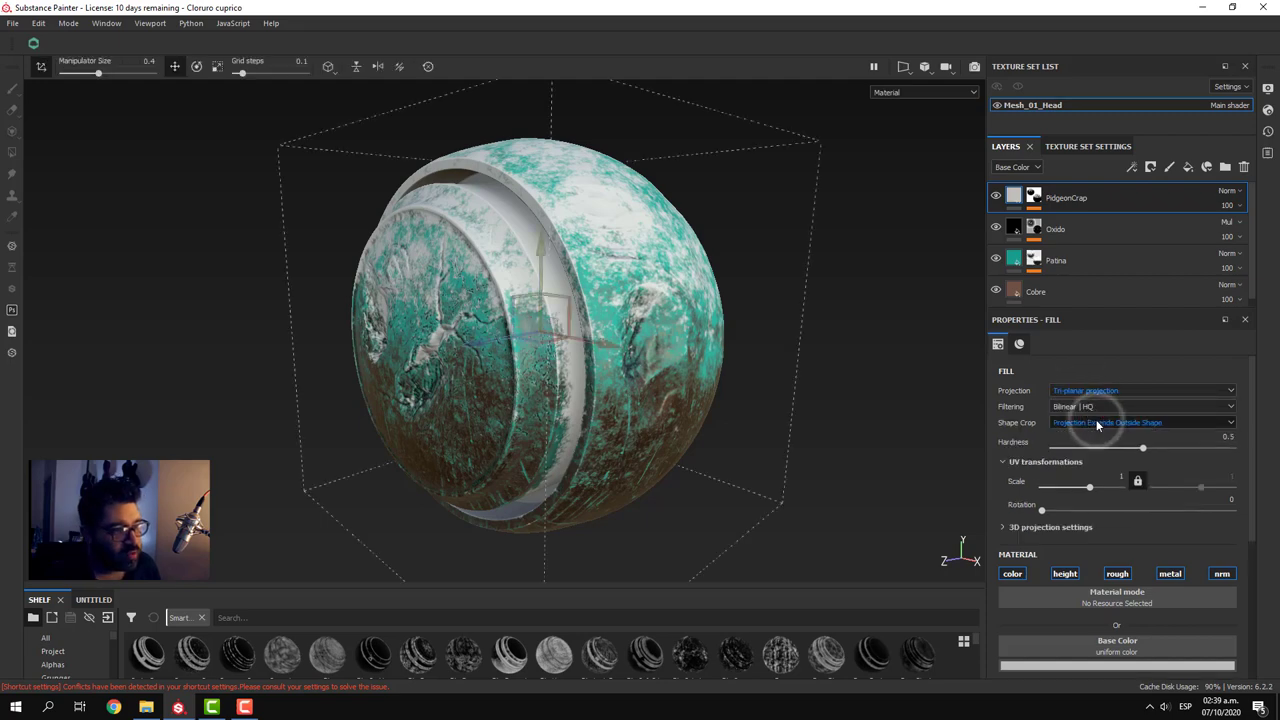
left_click(1083, 391)
left_click(1088, 411)
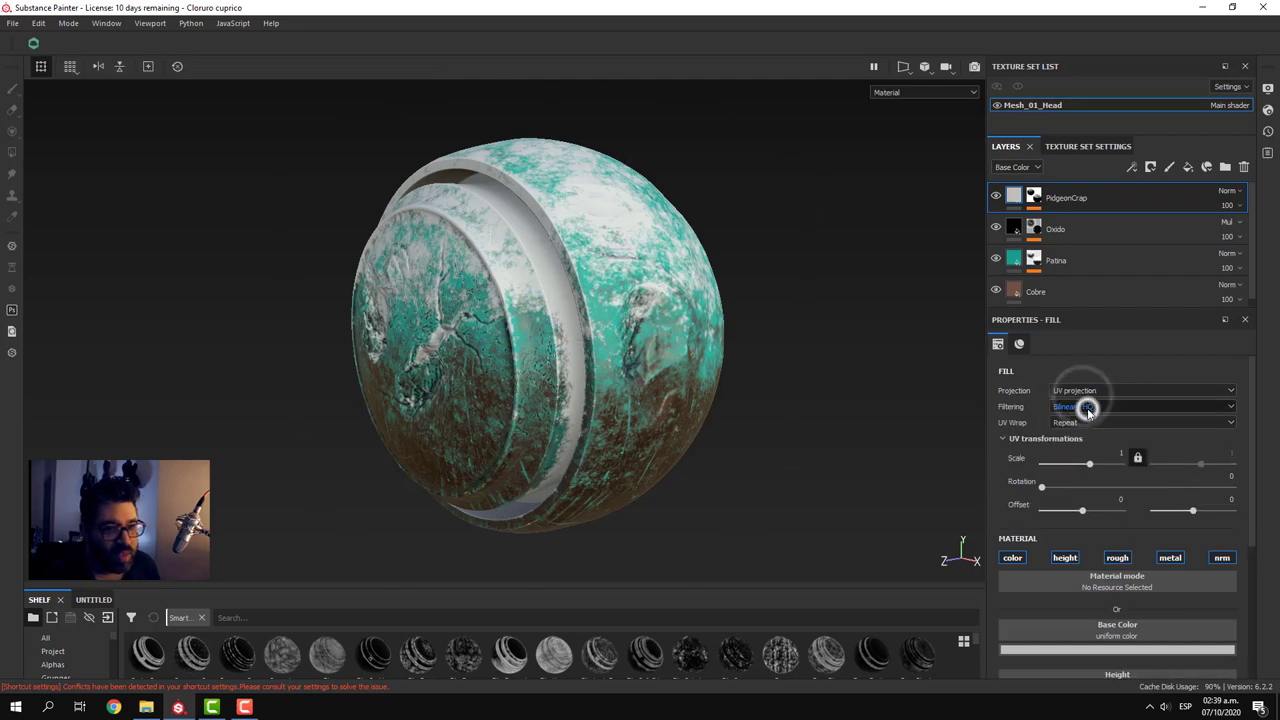
left_click(1033, 196)
left_click(1080, 224)
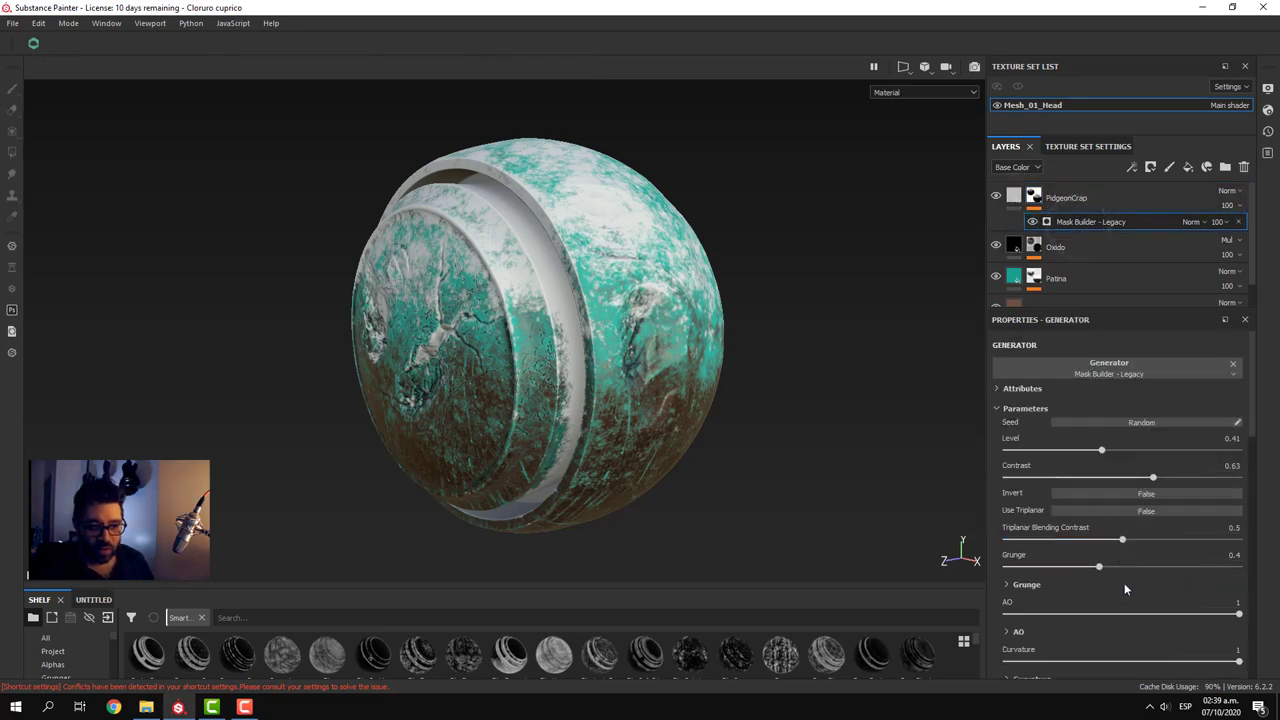
- Raise the PidgeonCrap mask's Grunge amount to 0.64
scroll(1125, 590, "down", 1)
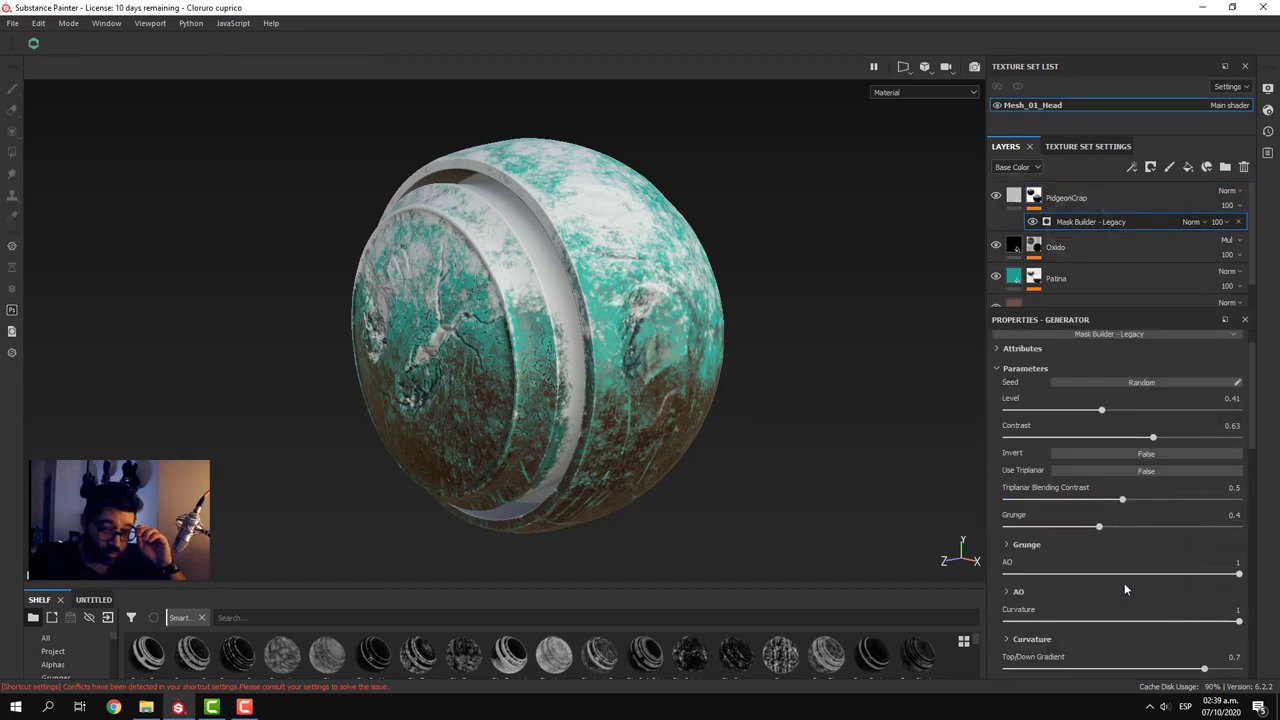
mouse_move(1099, 526)
left_mouse_down()
mouse_move(1207, 539)
mouse_move(1108, 533)
mouse_move(1167, 546)
mouse_move(1134, 534)
left_mouse_up()
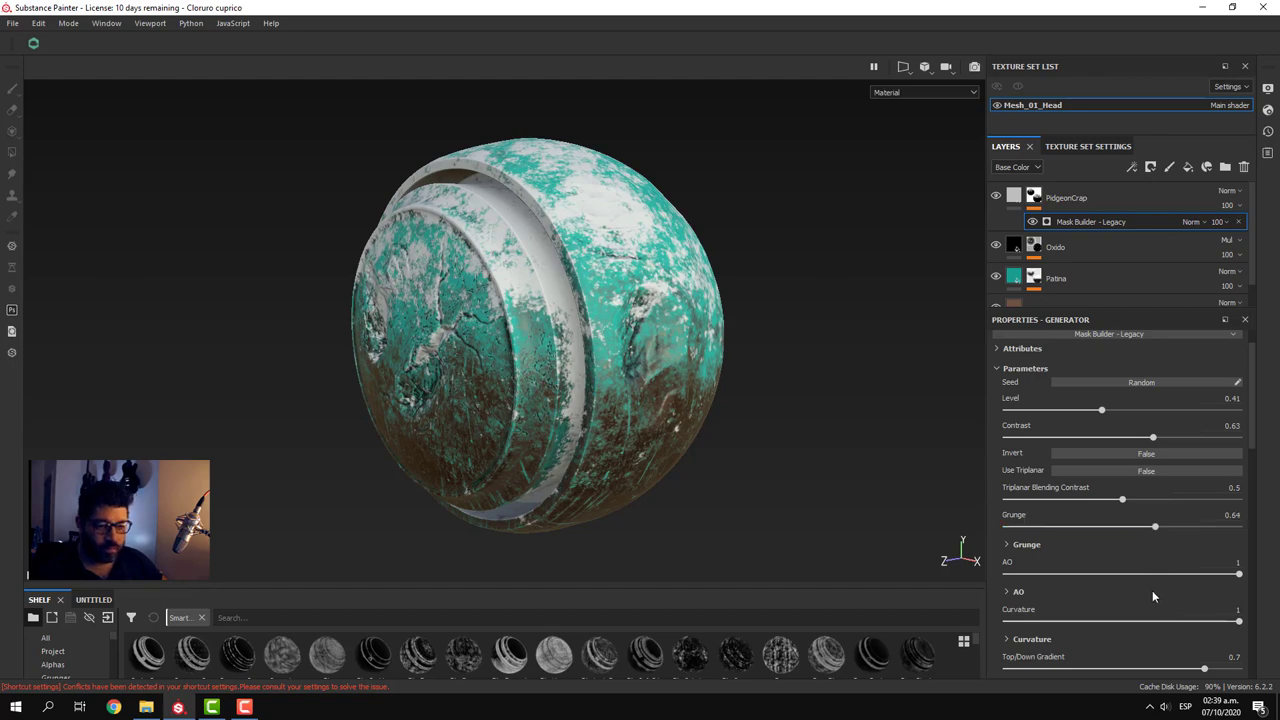
scroll(1155, 598, "down", 2)
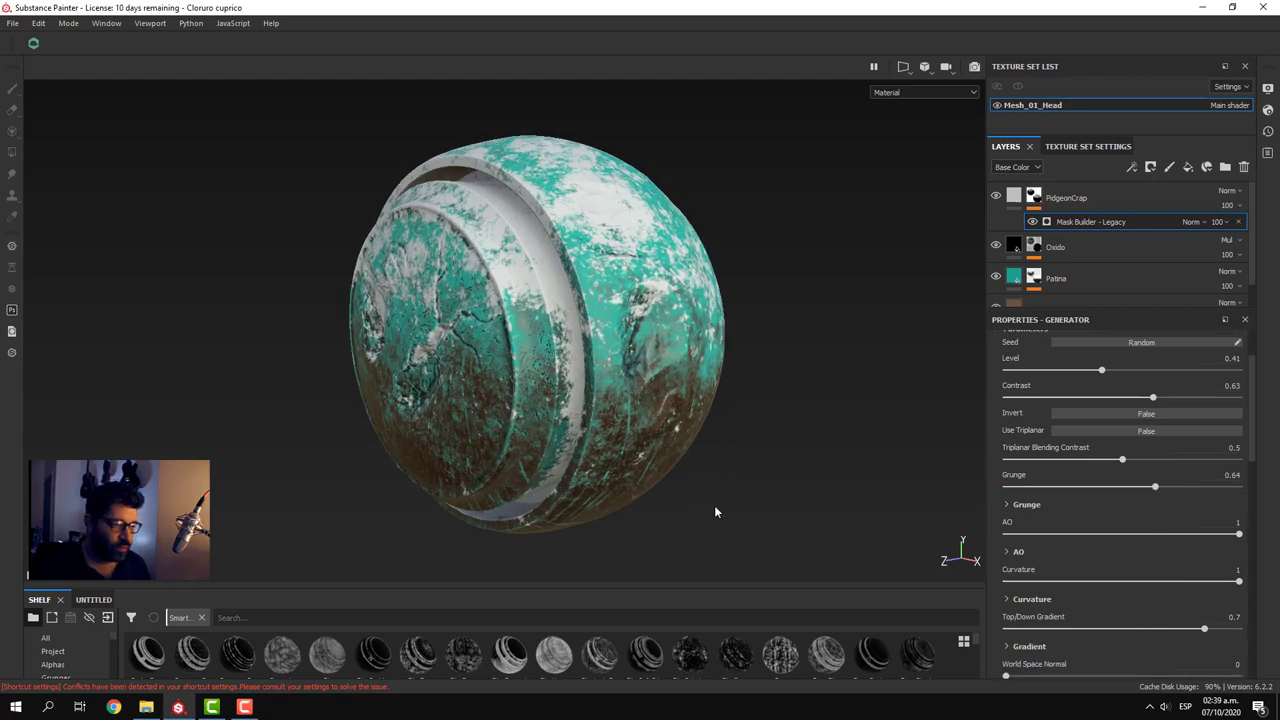
left_click_drag(714, 512, 731, 500, "alt")
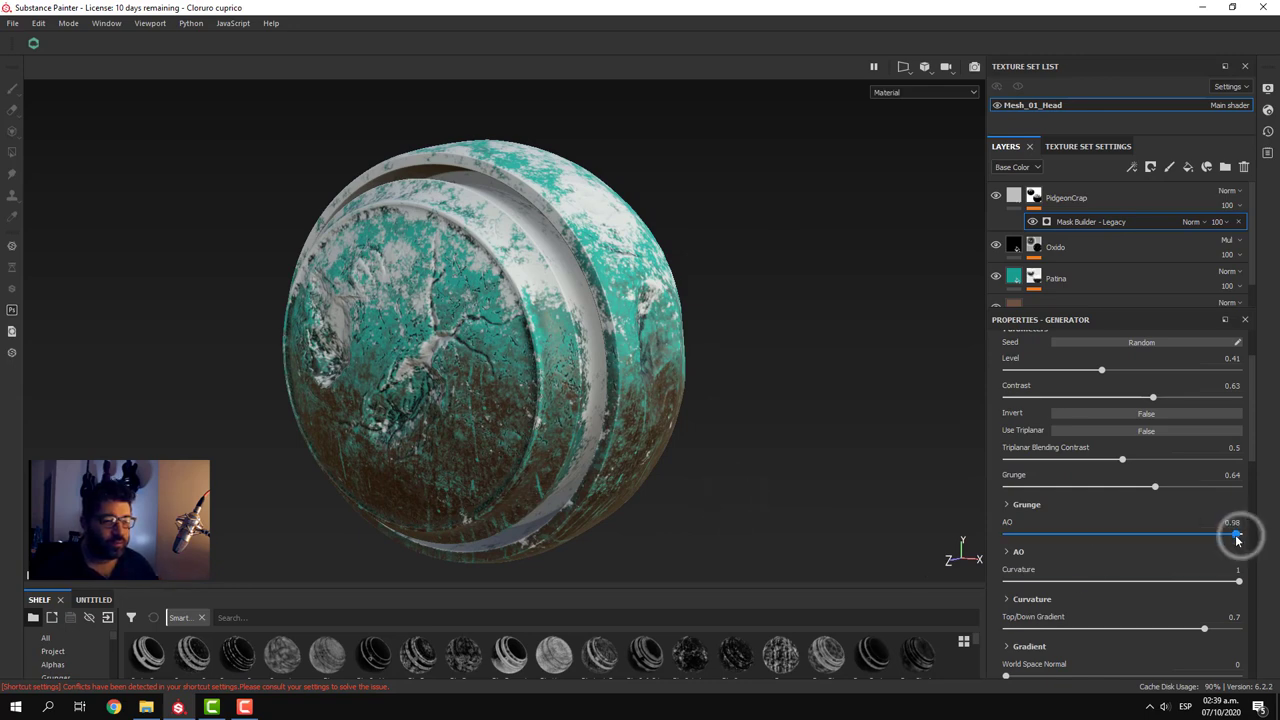
- Set the mask's AO influence to -0.5 after testing its minimum and maximum
left_click_drag(1239, 536, 933, 557)
left_click_drag(1006, 535, 1258, 554)
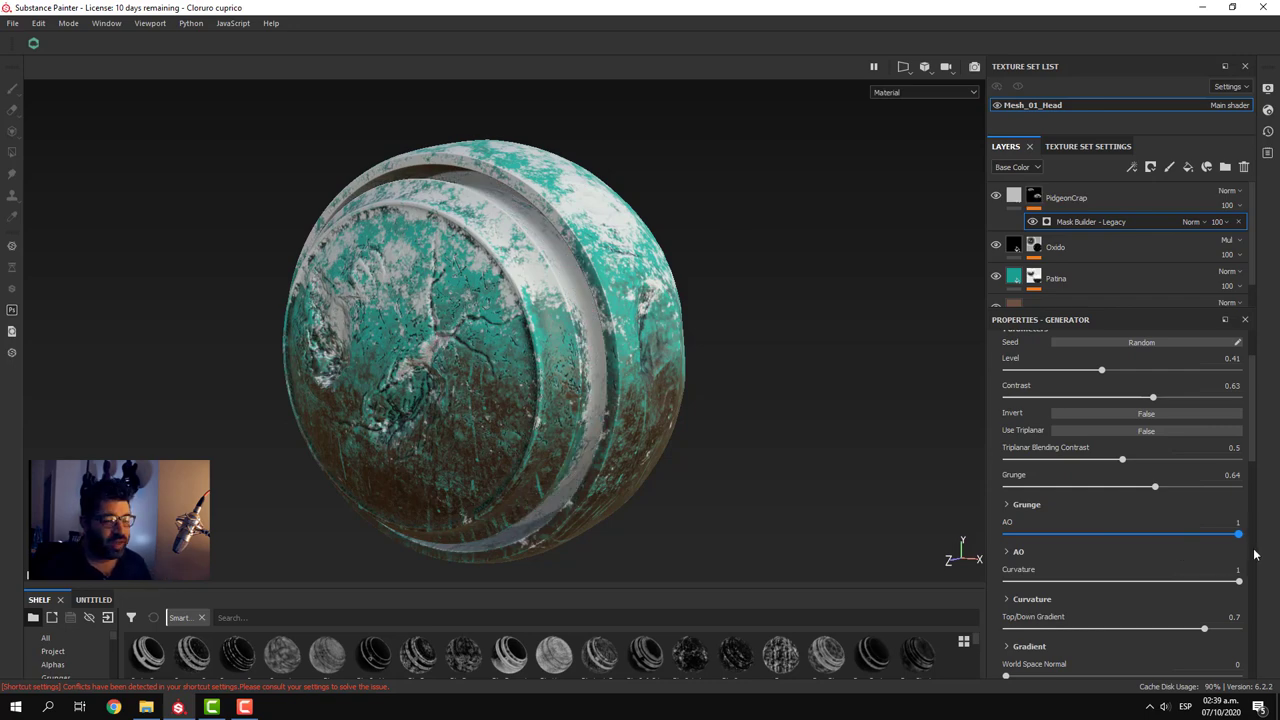
left_click_drag(1228, 549, 1033, 527)
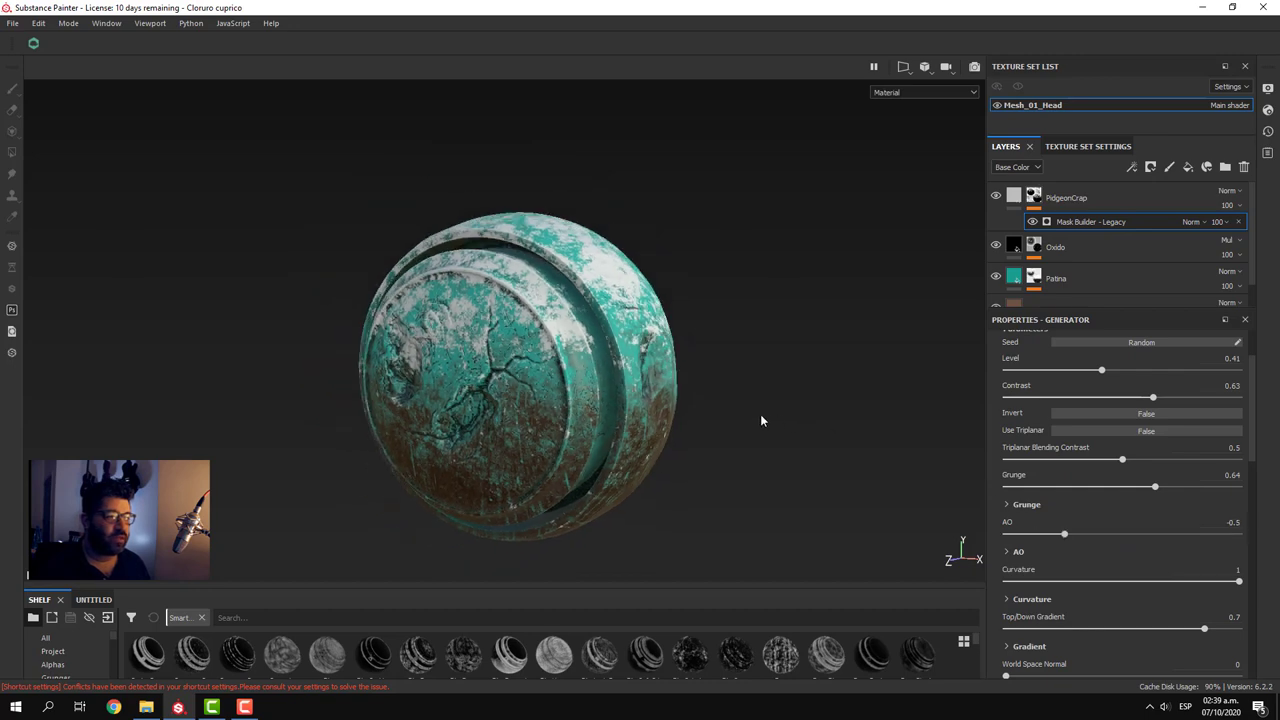
mouse_move(760, 418)
left_mouse_down("alt")
mouse_move(854, 452)
mouse_move(661, 452)
mouse_move(680, 450)
left_mouse_up("alt")
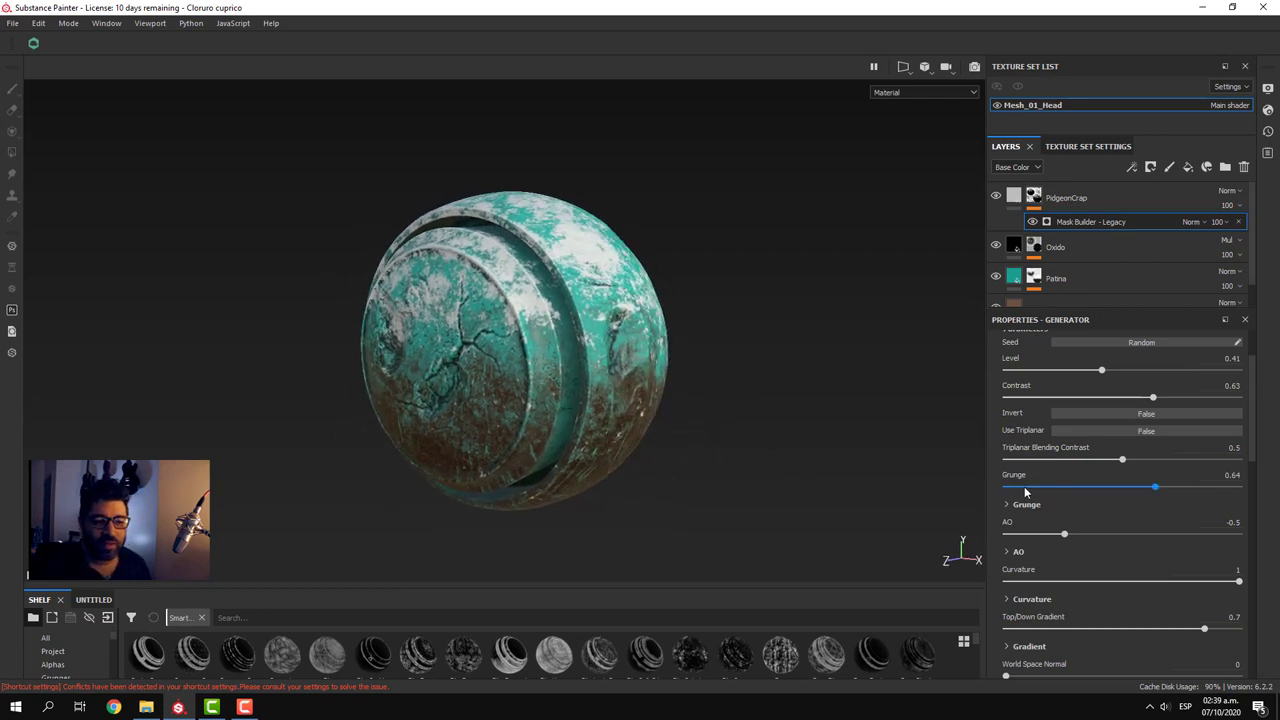
- Re-randomize the Custom grunge 1 seed repeatedly until settling on a new grunge pattern
scroll(1090, 564, "down", 2)
scroll(1090, 564, "down", 2)
scroll(1090, 564, "down", 2)
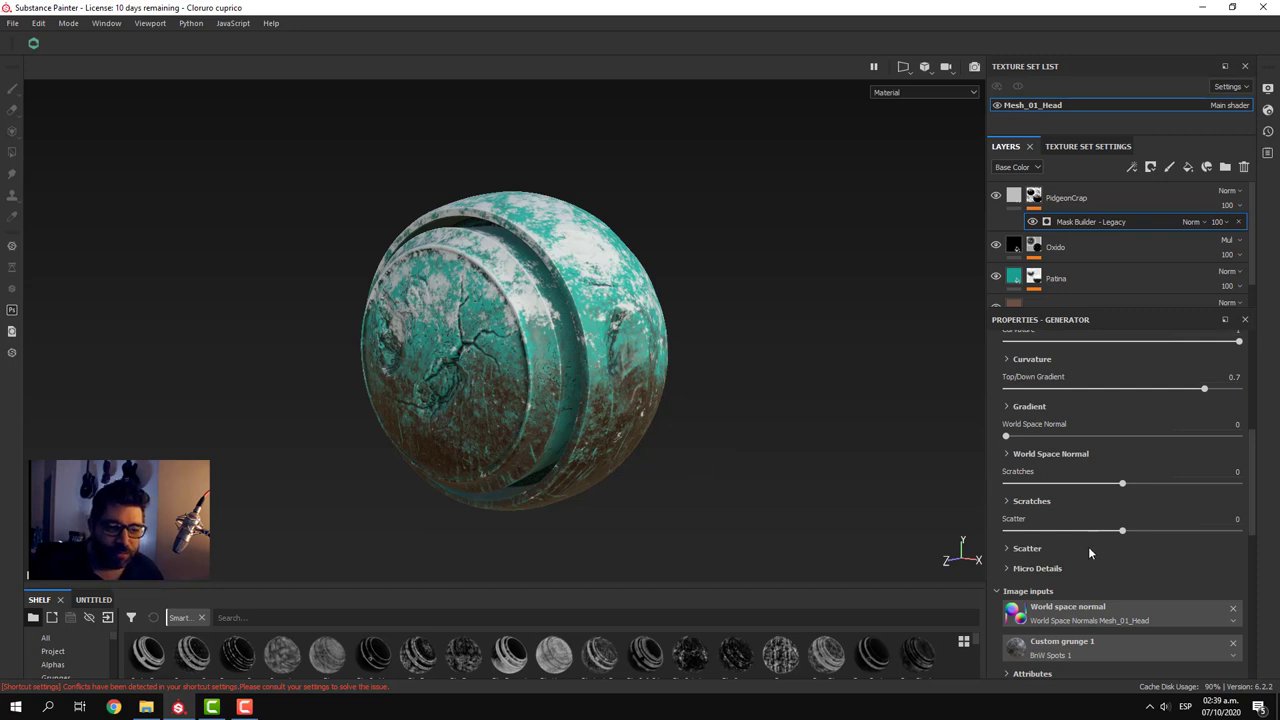
scroll(1090, 553, "down", 2)
scroll(1090, 553, "down", 3)
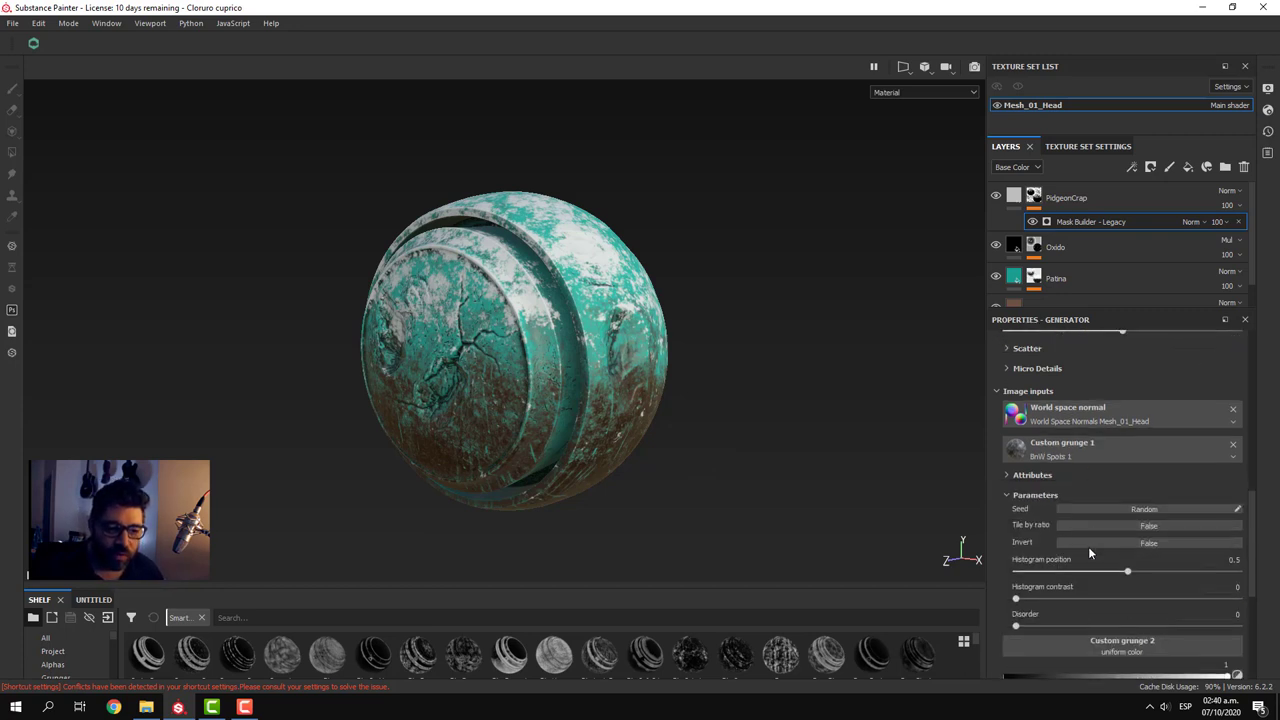
scroll(1088, 546, "down", 2)
scroll(1088, 546, "down", 2)
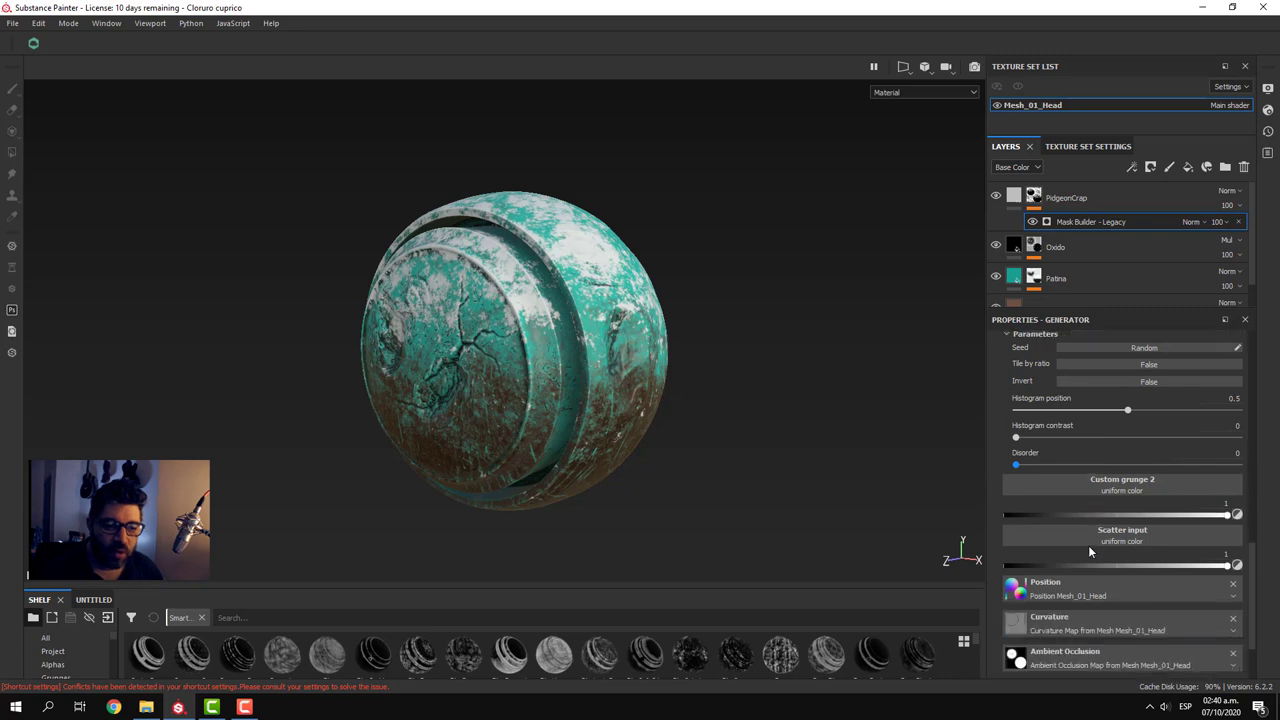
scroll(1088, 545, "up", 2)
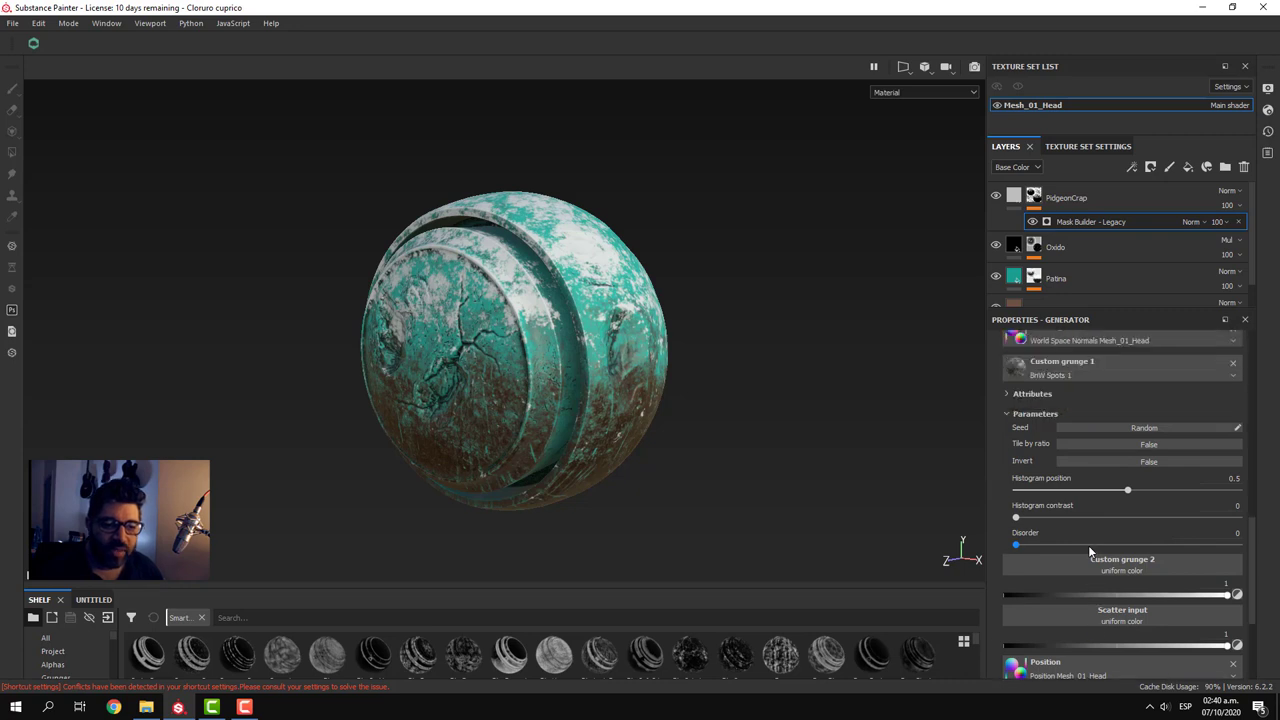
left_click(1119, 427)
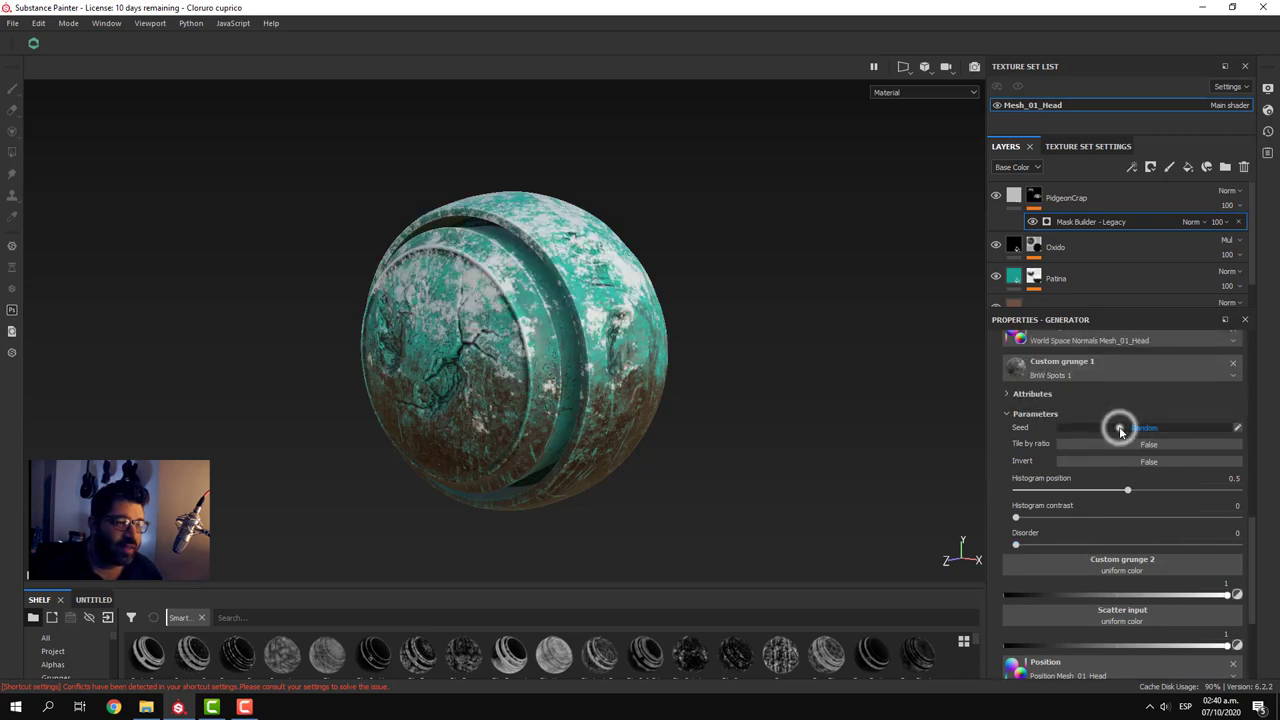
left_click(1118, 428)
left_click(1117, 427)
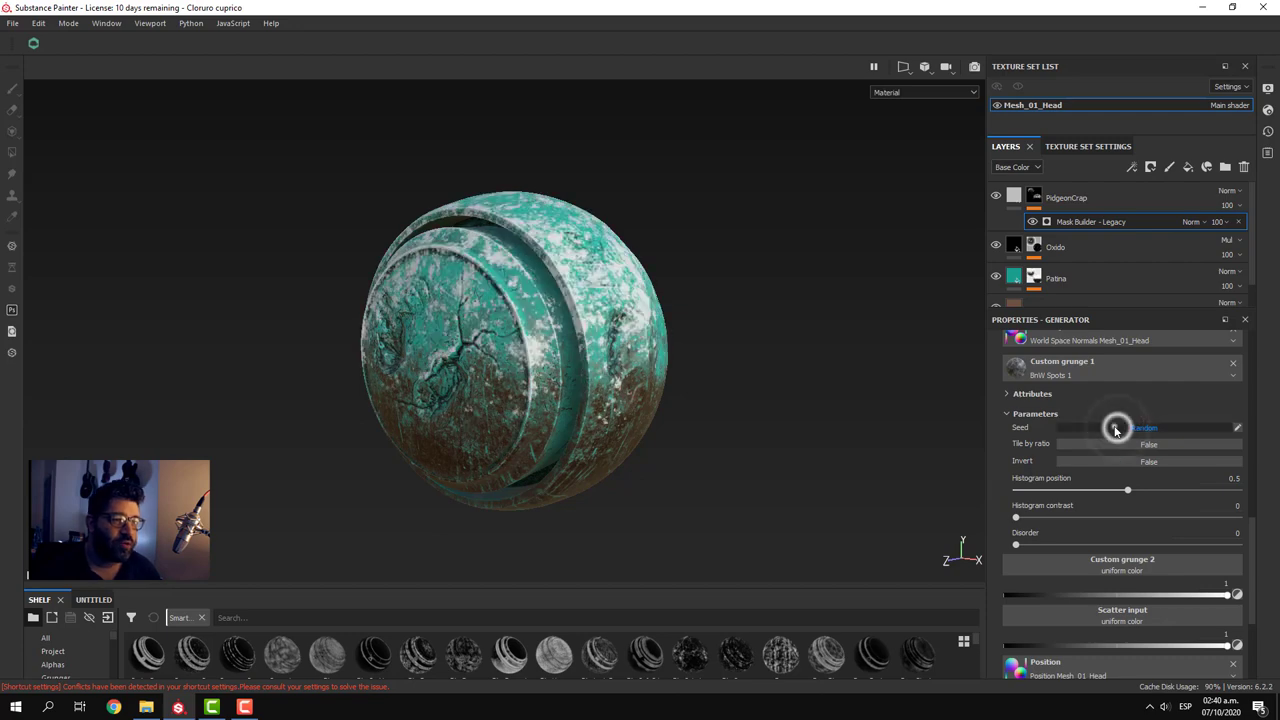
left_click(1115, 428)
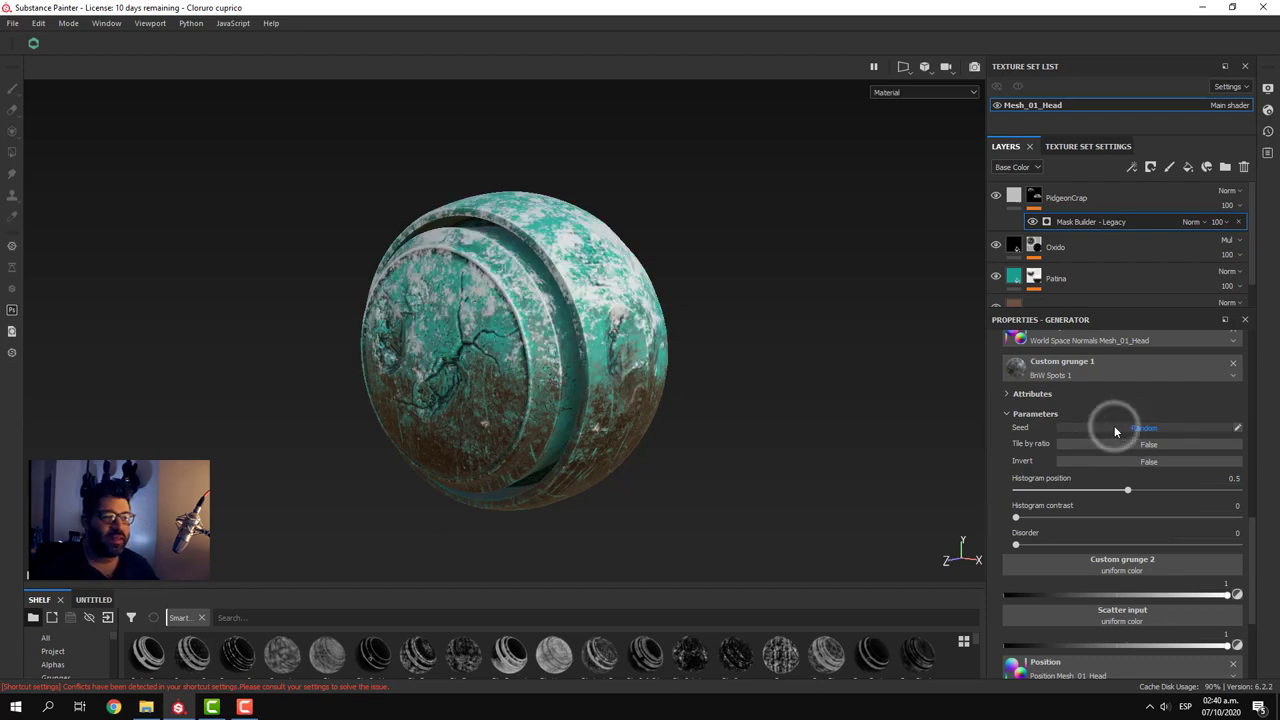
left_click(1115, 428)
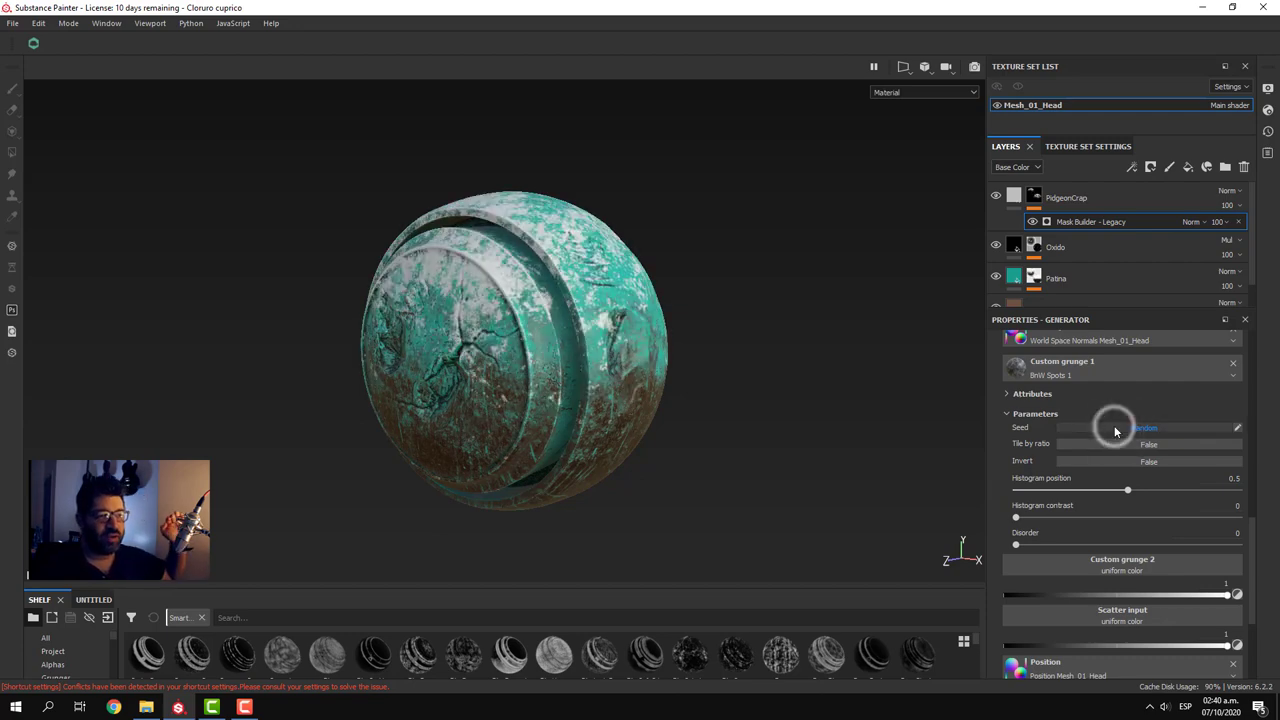
left_click(1112, 428)
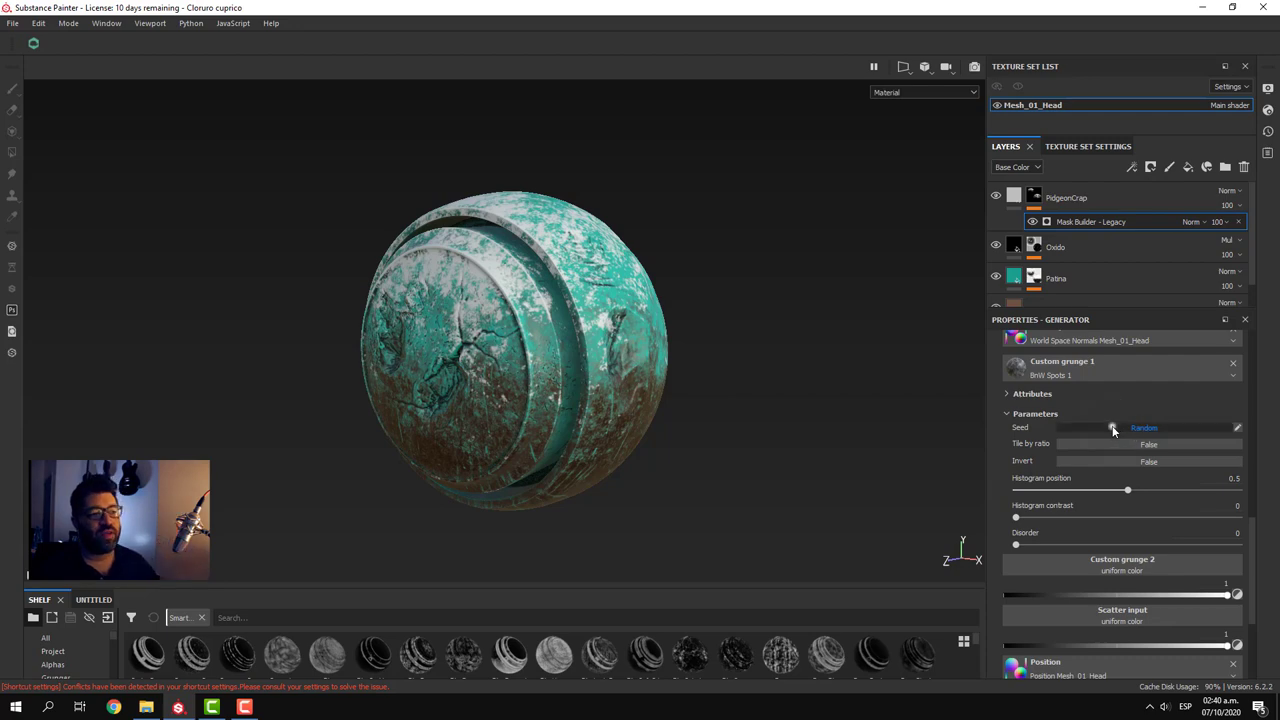
left_click(1112, 428)
left_click(1112, 428)
left_click(1113, 428)
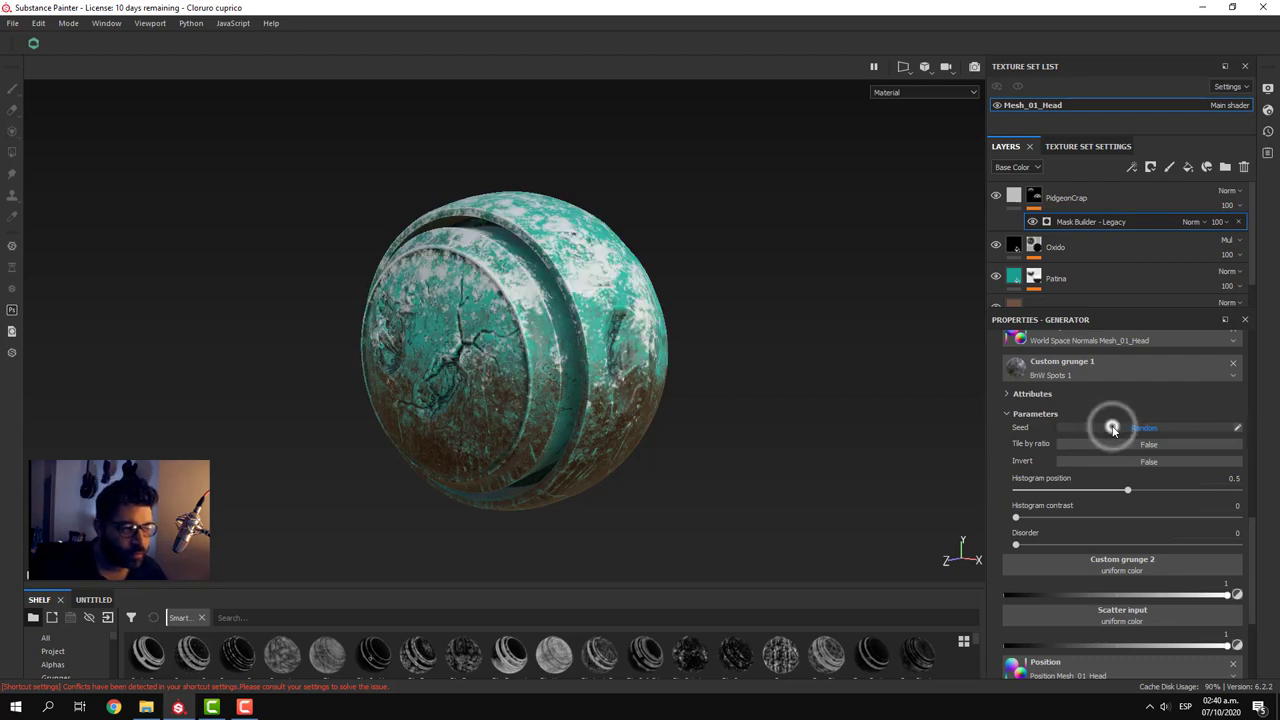
left_click(1113, 428)
left_click(1113, 428)
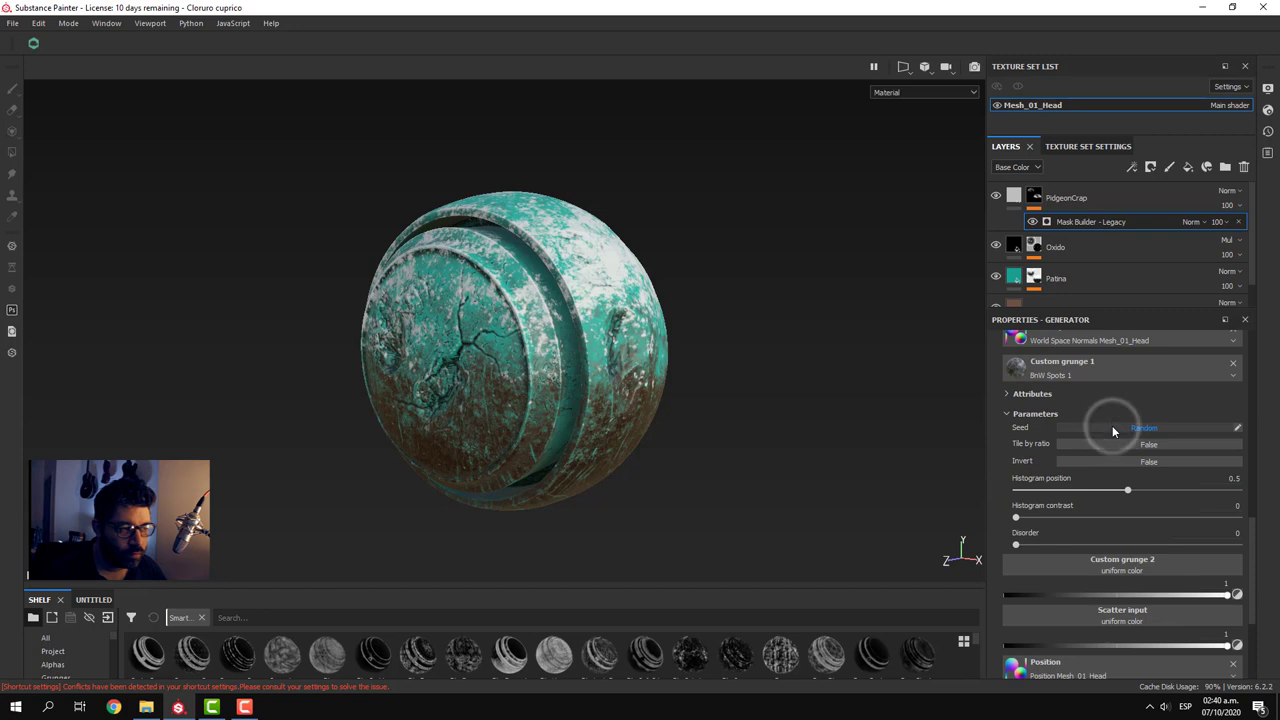
- Orbit around the sphere to inspect the new grunge pattern from several sides
scroll(1127, 500, "down", 2)
scroll(1125, 502, "down", 2)
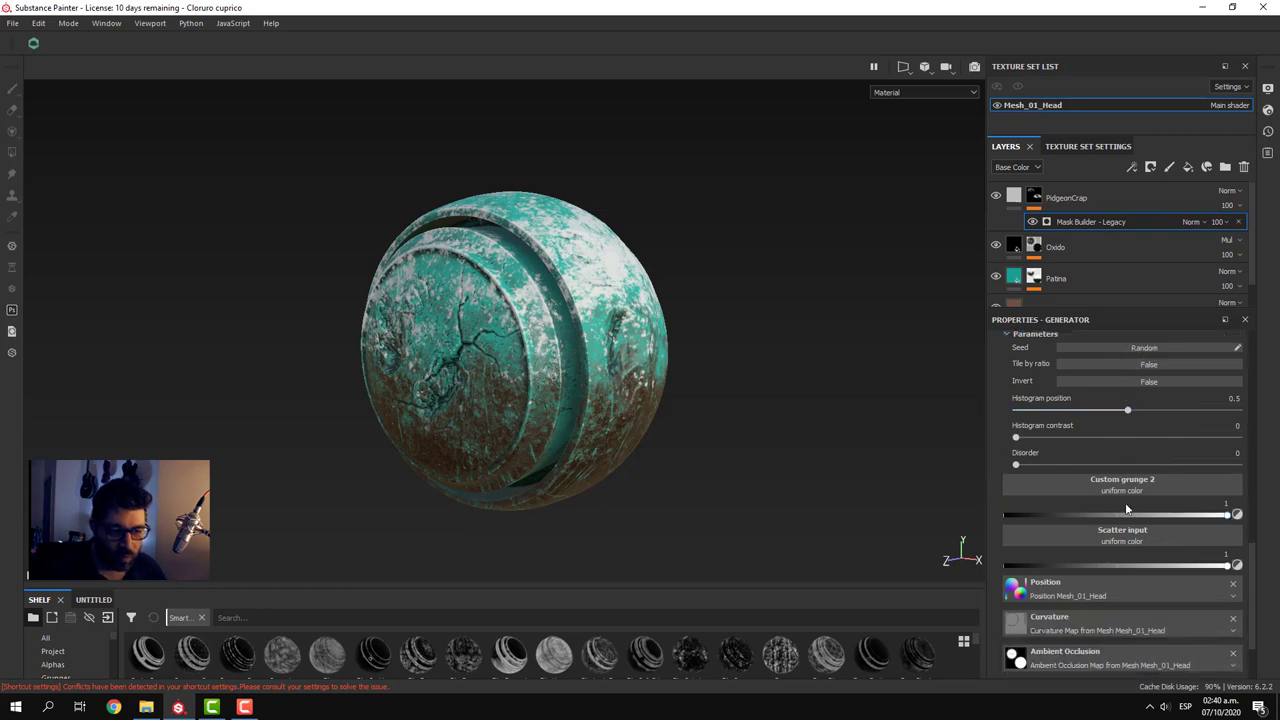
scroll(1125, 502, "down", 1)
scroll(1125, 510, "down", 1)
mouse_move(536, 372)
left_mouse_down("alt")
mouse_move(843, 355)
mouse_move(1023, 455)
left_mouse_up("alt")
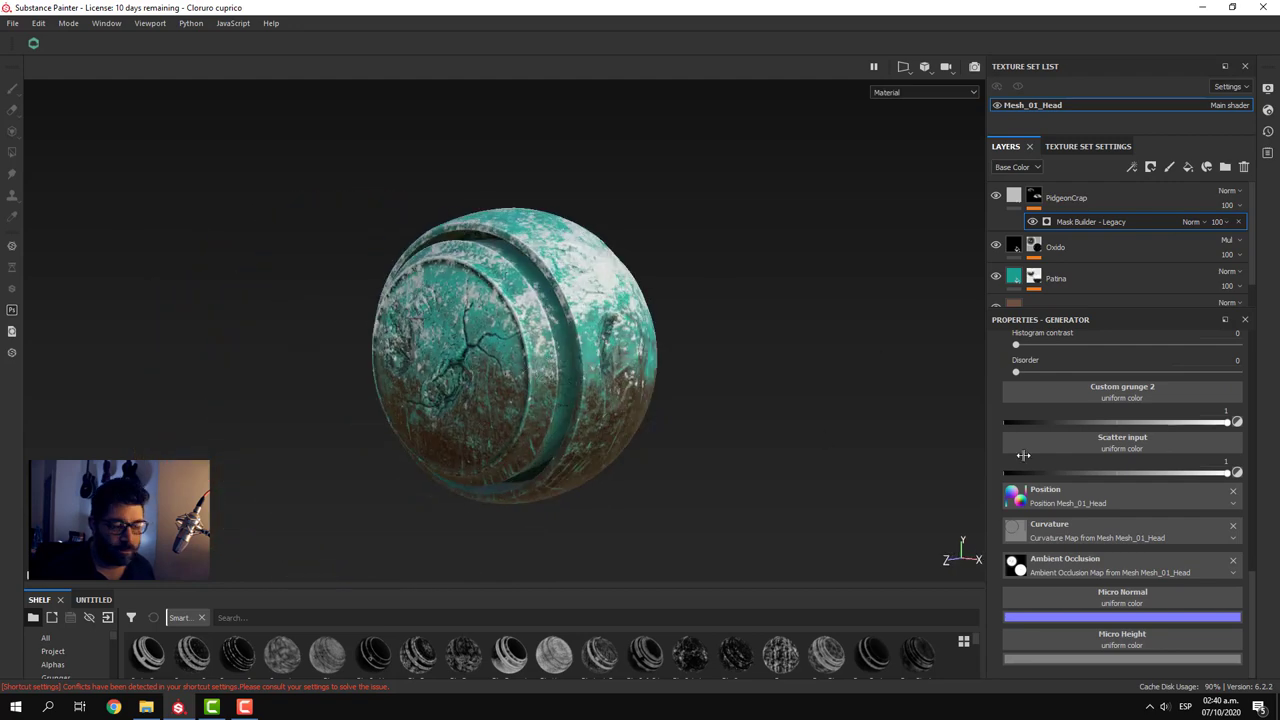
scroll(1177, 481, "up", 3)
scroll(1177, 479, "up", 1)
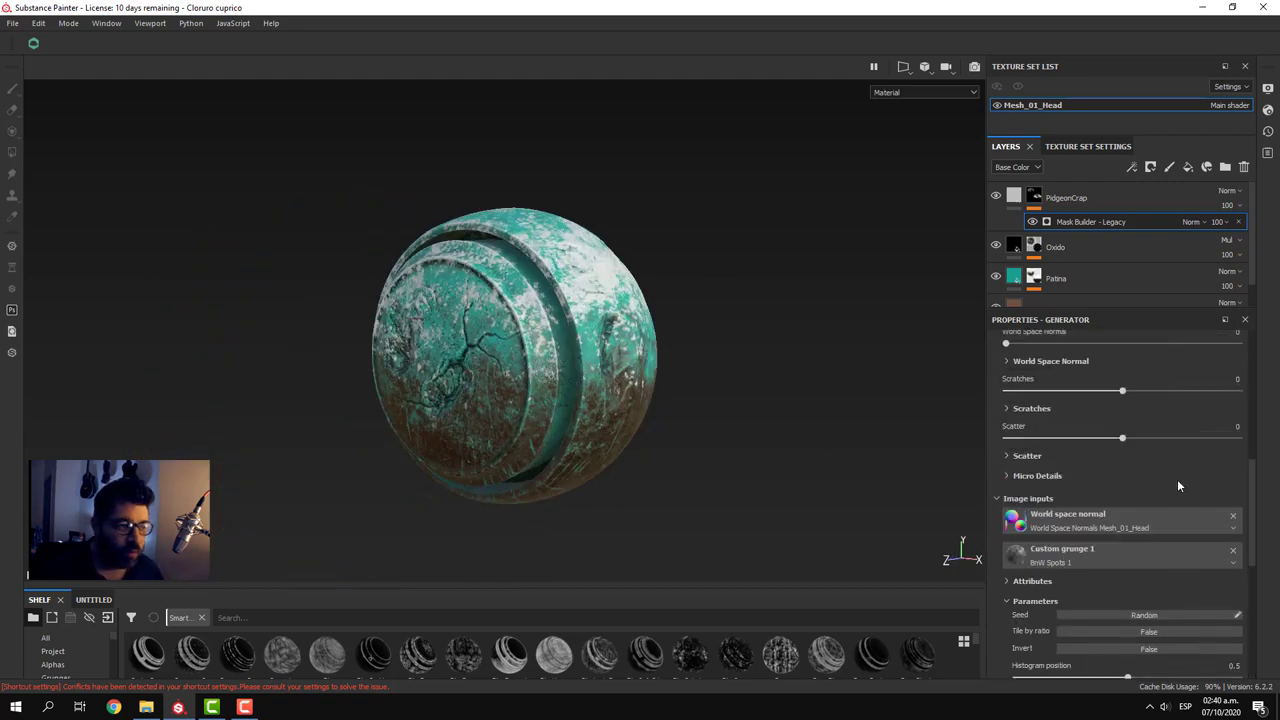
scroll(1177, 479, "up", 1)
mouse_move(668, 359)
left_mouse_down("alt")
mouse_move(640, 410)
mouse_move(686, 400)
left_mouse_up("alt")
scroll(690, 440, "up", 5)
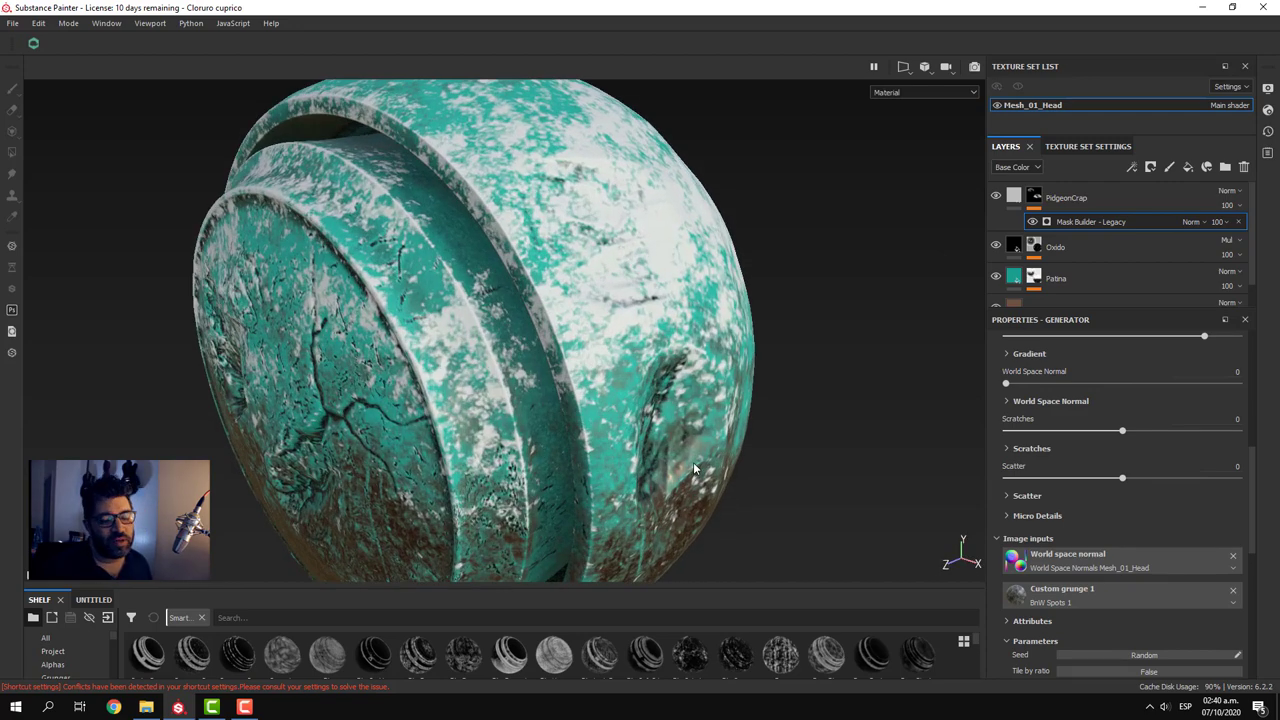
scroll(694, 468, "down", 5)
left_click_drag(690, 440, 665, 387, "alt")
left_click_drag(672, 390, 650, 335, "alt")
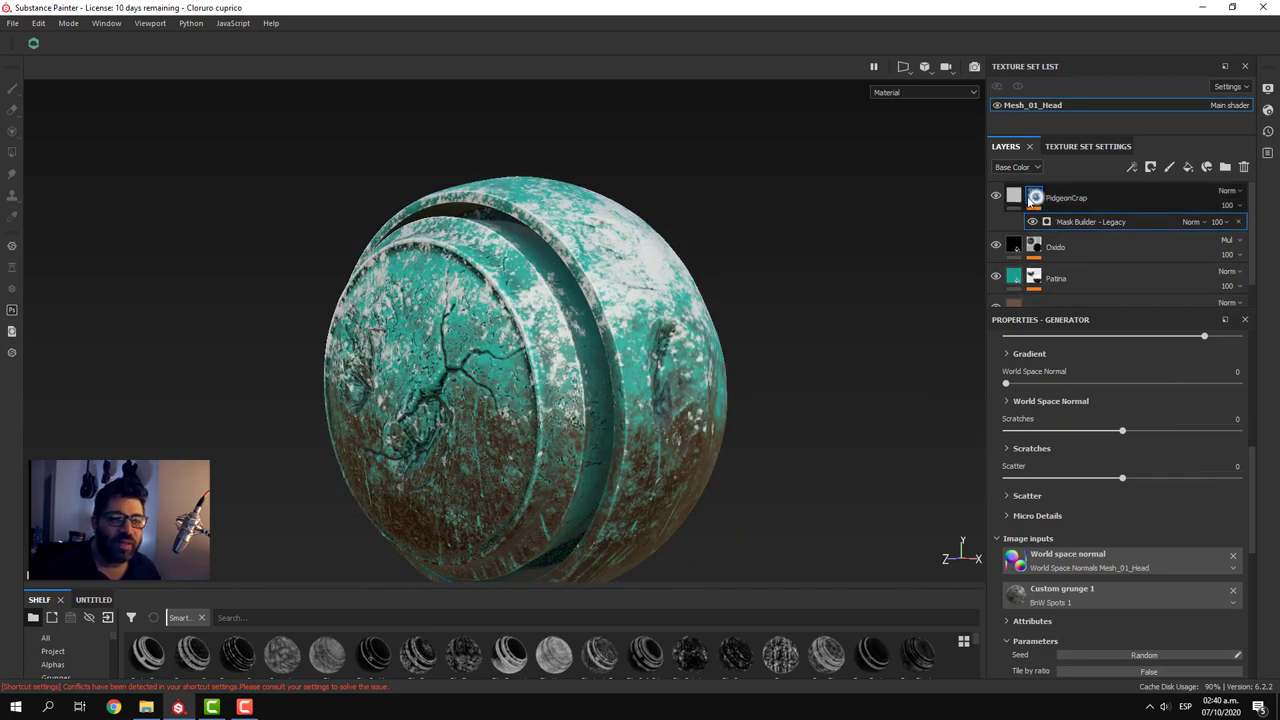
left_click(1033, 199)
left_click(1014, 197)
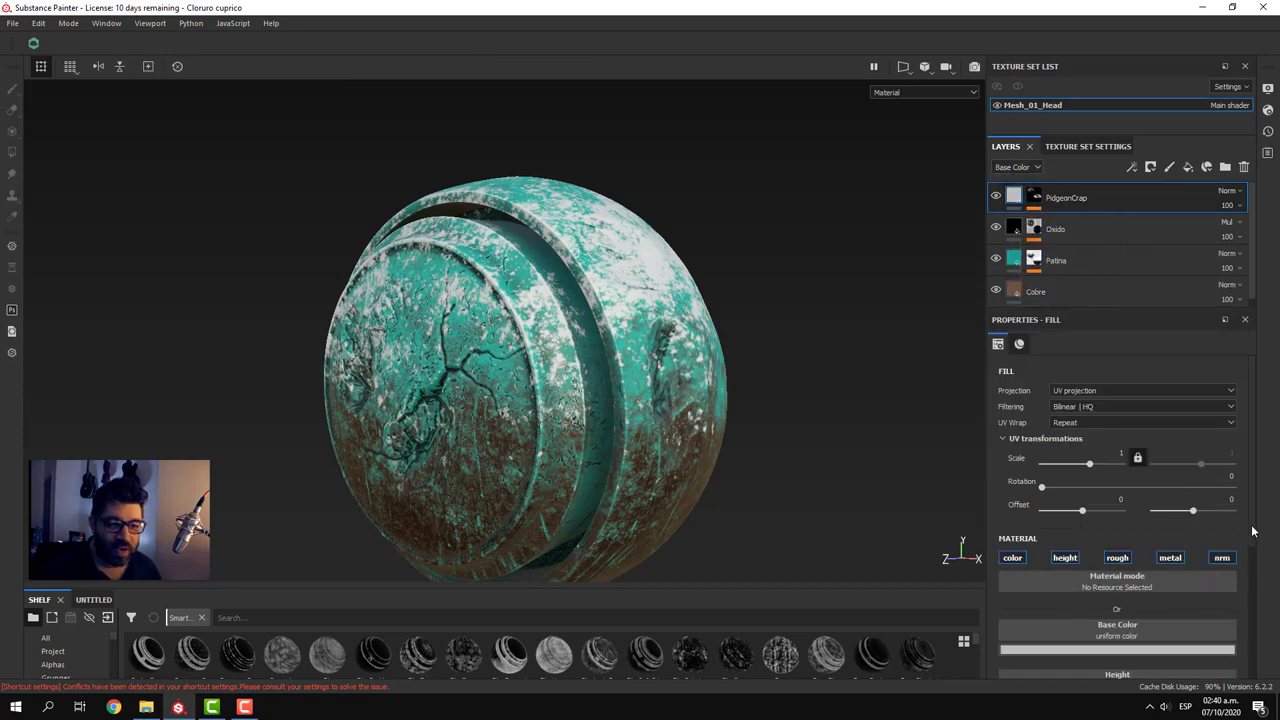
left_click_drag(1252, 531, 1248, 680)
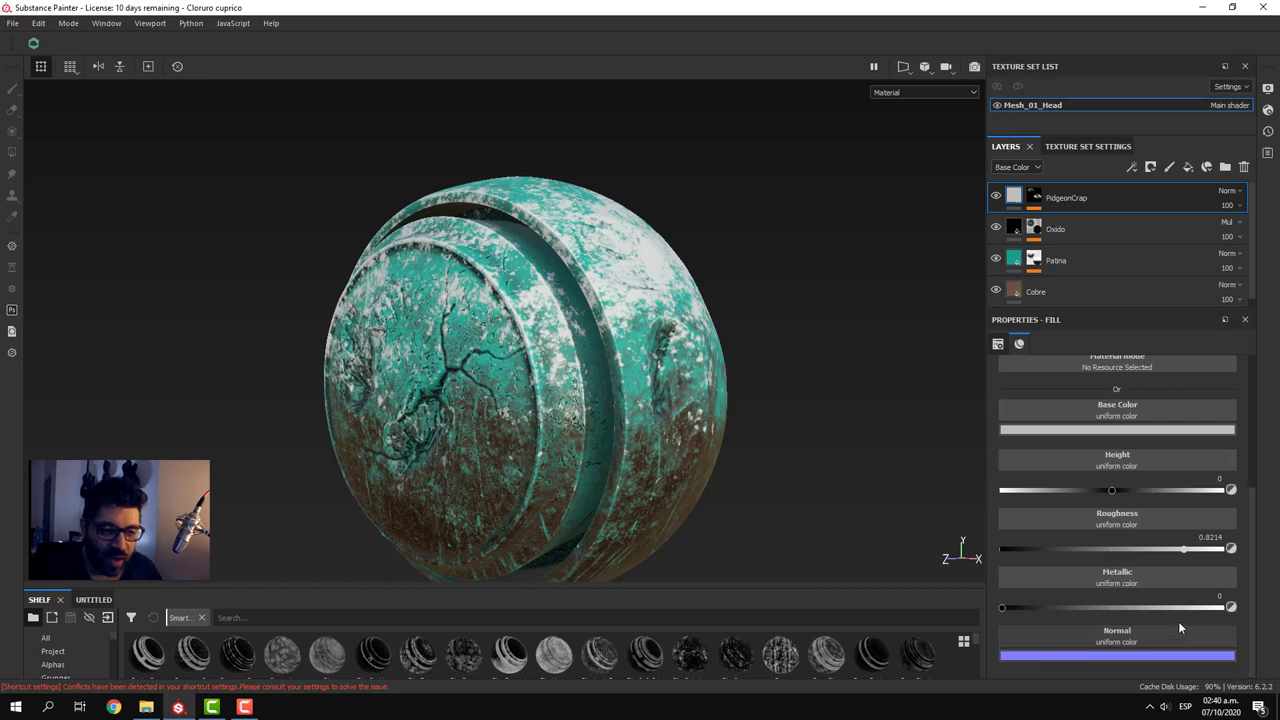
left_click_drag(1114, 490, 1131, 491)
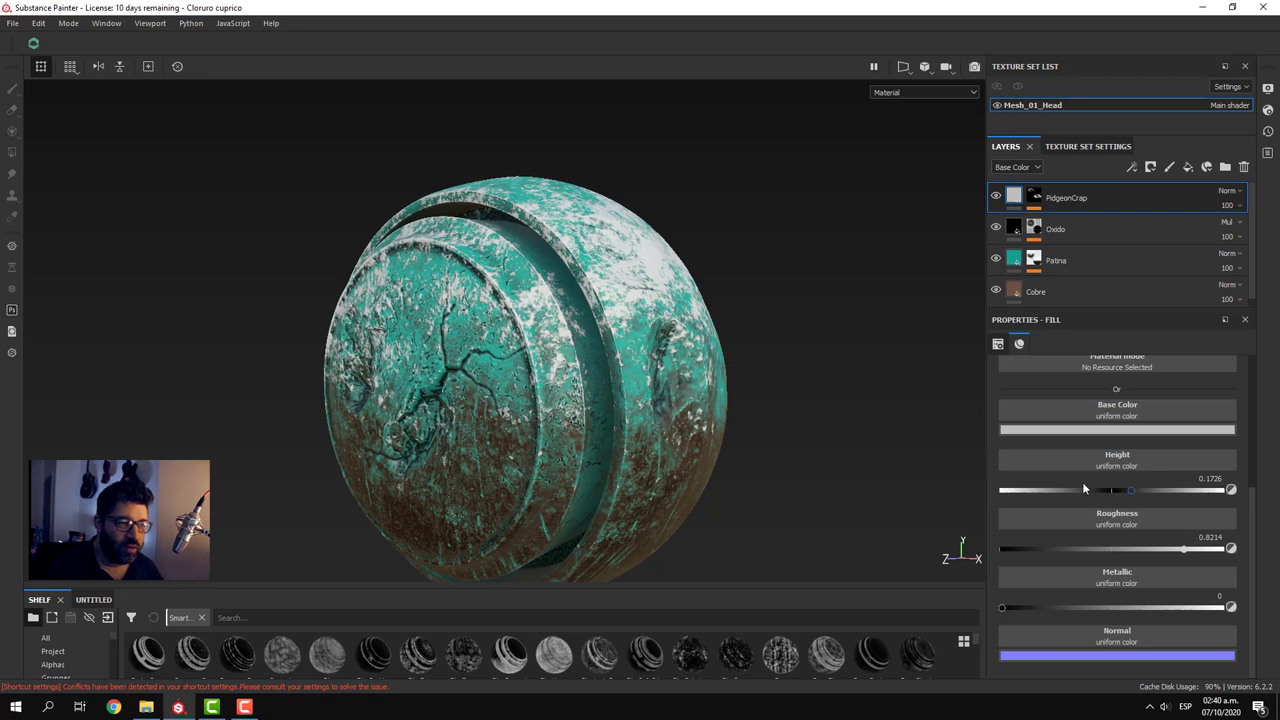
mouse_move(836, 405)
left_mouse_down("alt")
mouse_move(814, 417)
mouse_move(785, 500)
left_mouse_up("alt")
scroll(785, 506, "up", 3)
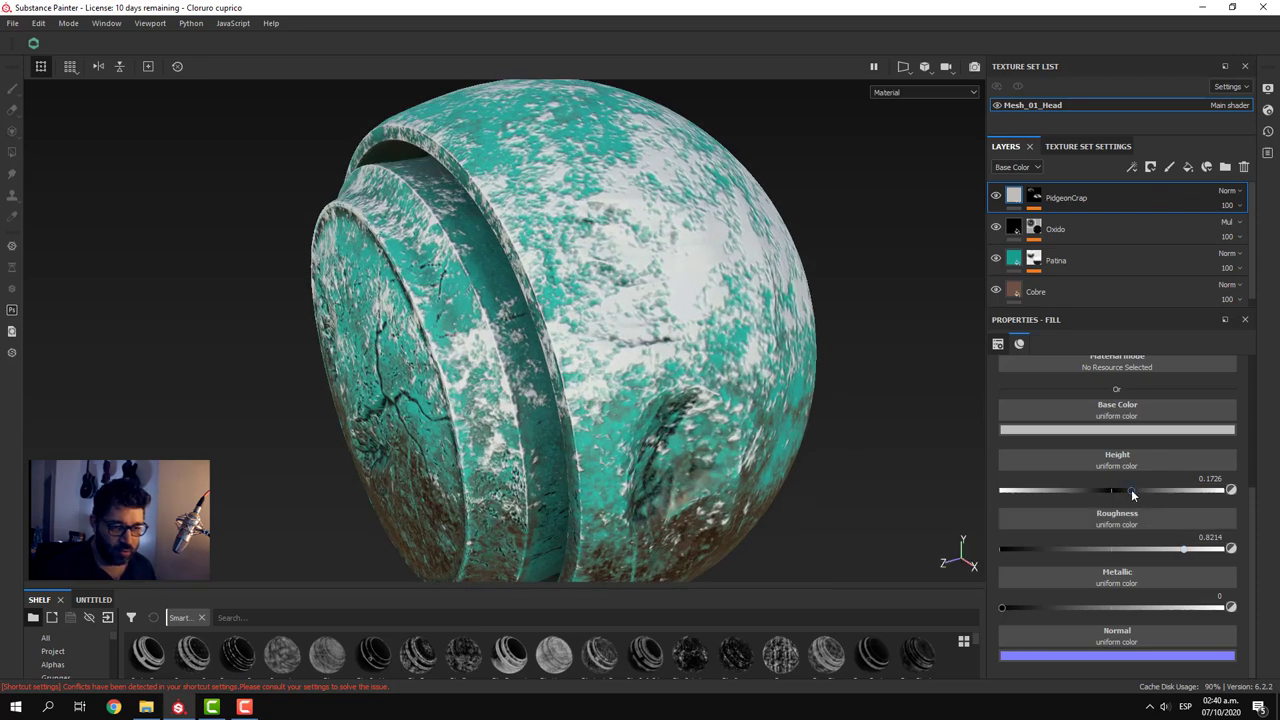
left_click_drag(1131, 492, 1155, 492)
mouse_move(760, 430)
left_mouse_down("alt")
mouse_move(712, 419)
mouse_move(777, 391)
mouse_move(760, 414)
mouse_move(784, 410)
left_mouse_up("alt")
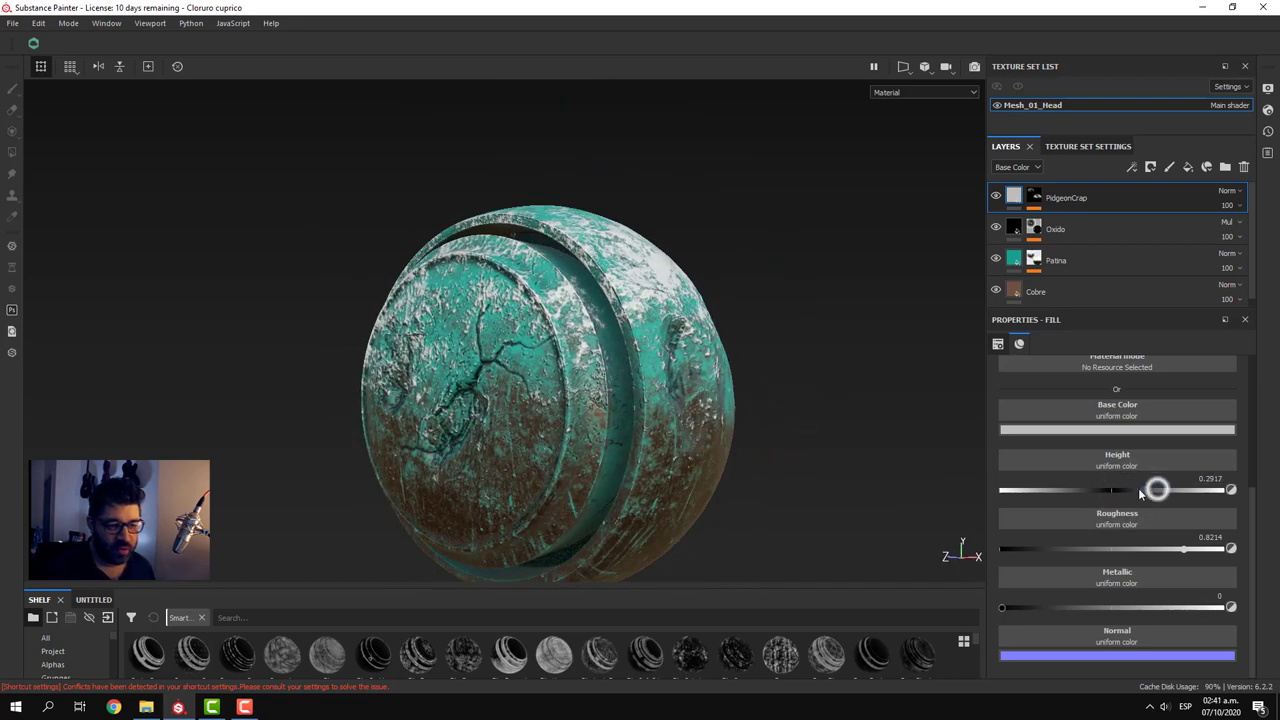
left_click_drag(1140, 493, 1120, 479)
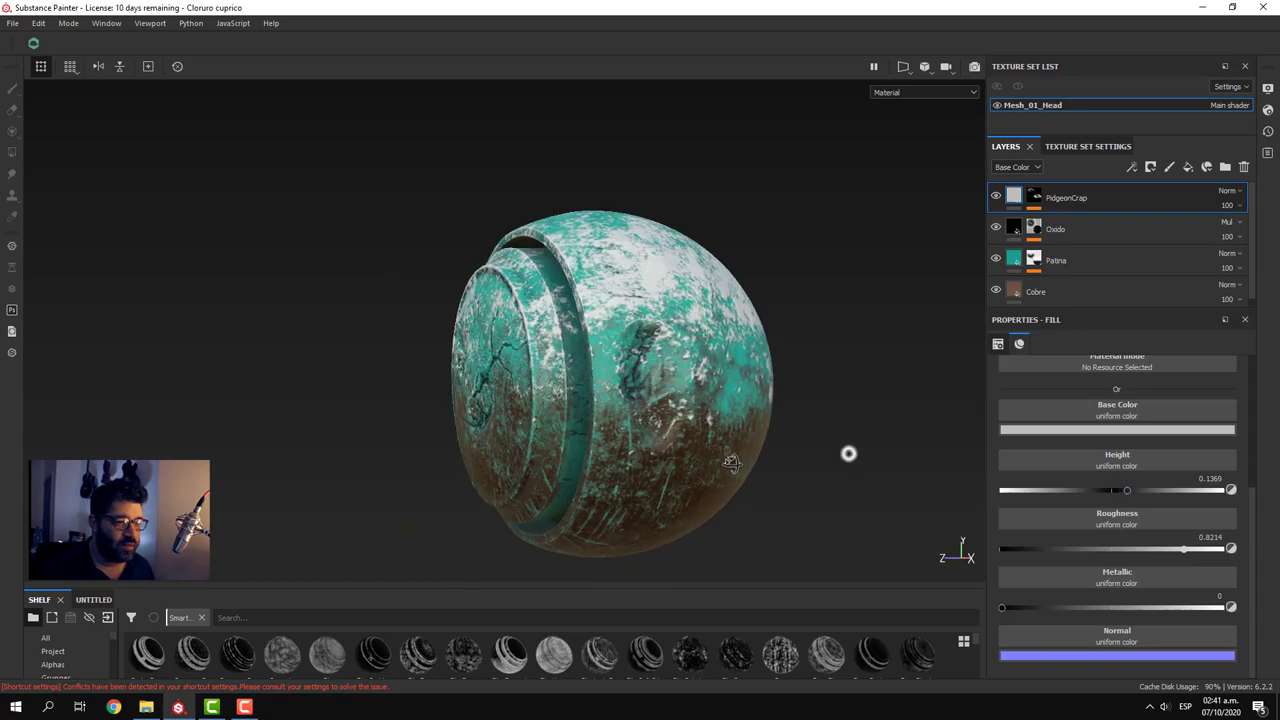
mouse_move(848, 453)
left_mouse_down("alt")
mouse_move(537, 517)
mouse_move(701, 430)
mouse_move(868, 454)
mouse_move(824, 414)
mouse_move(874, 403)
mouse_move(771, 423)
mouse_move(736, 410)
mouse_move(749, 411)
left_mouse_up("alt")
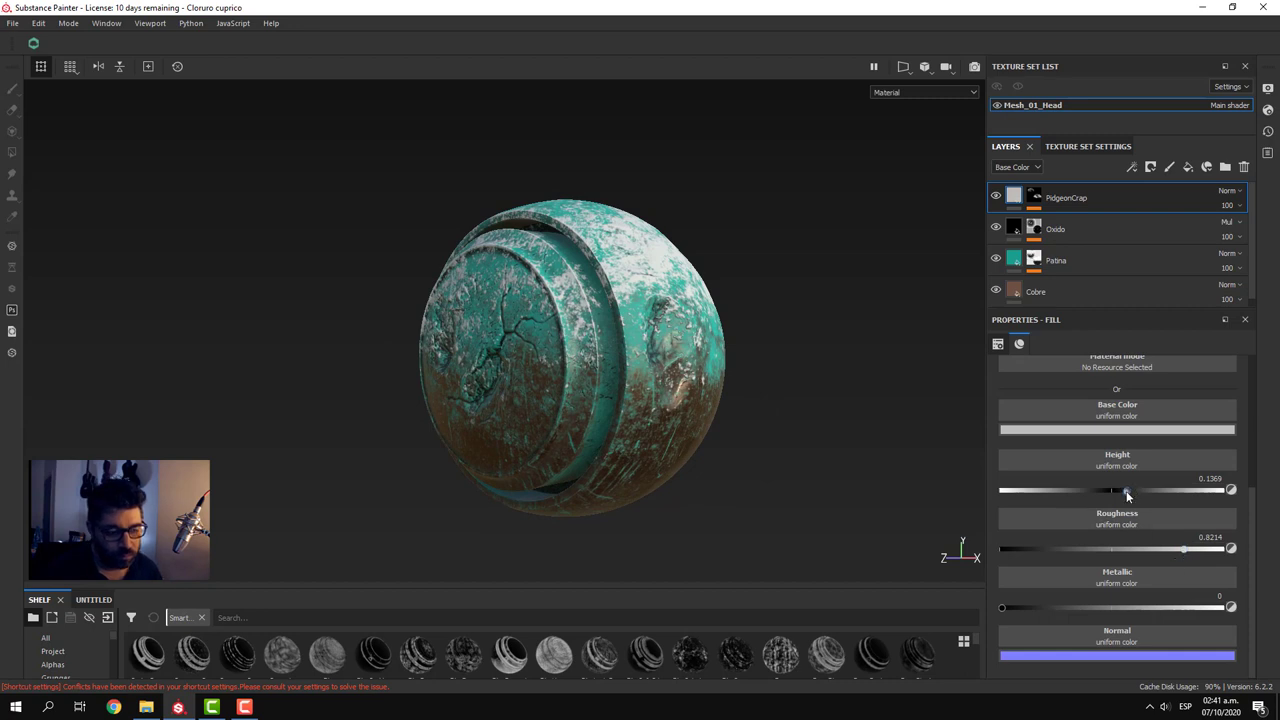
left_click_drag(1129, 490, 1120, 489)
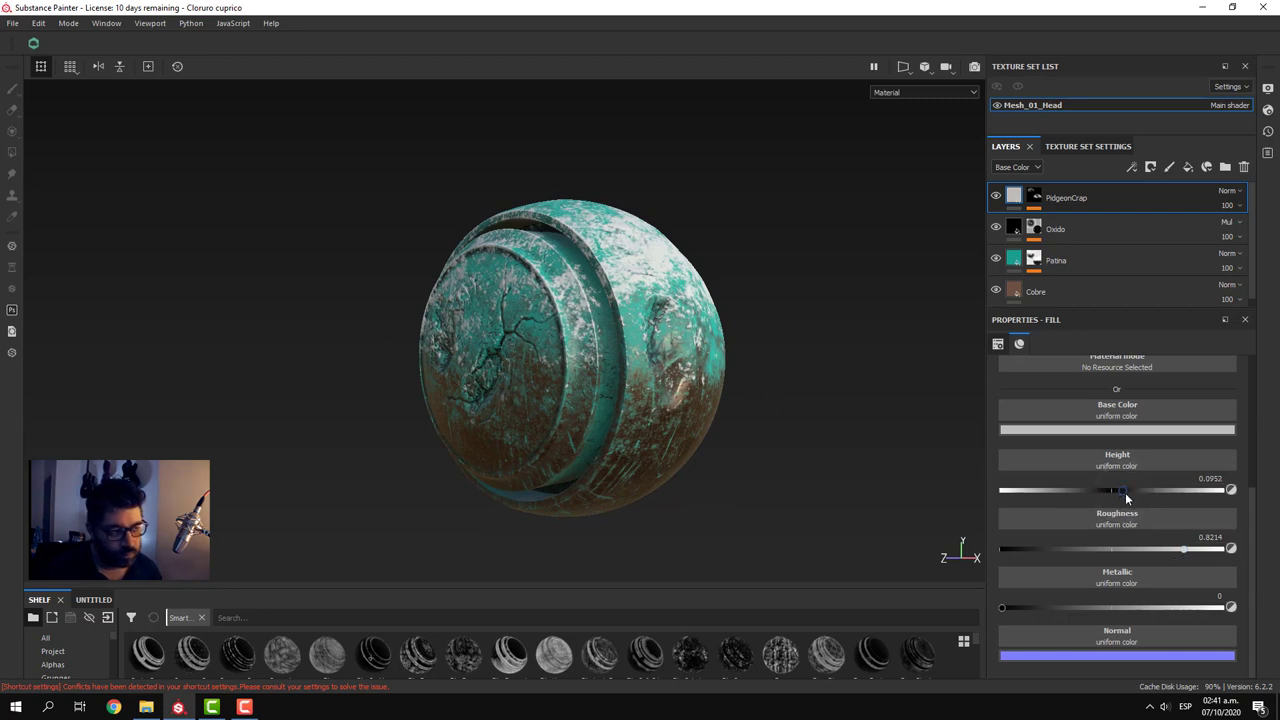
key("ctrl+z")
scroll(652, 424, "down", 2)
scroll(652, 418, "up", 2)
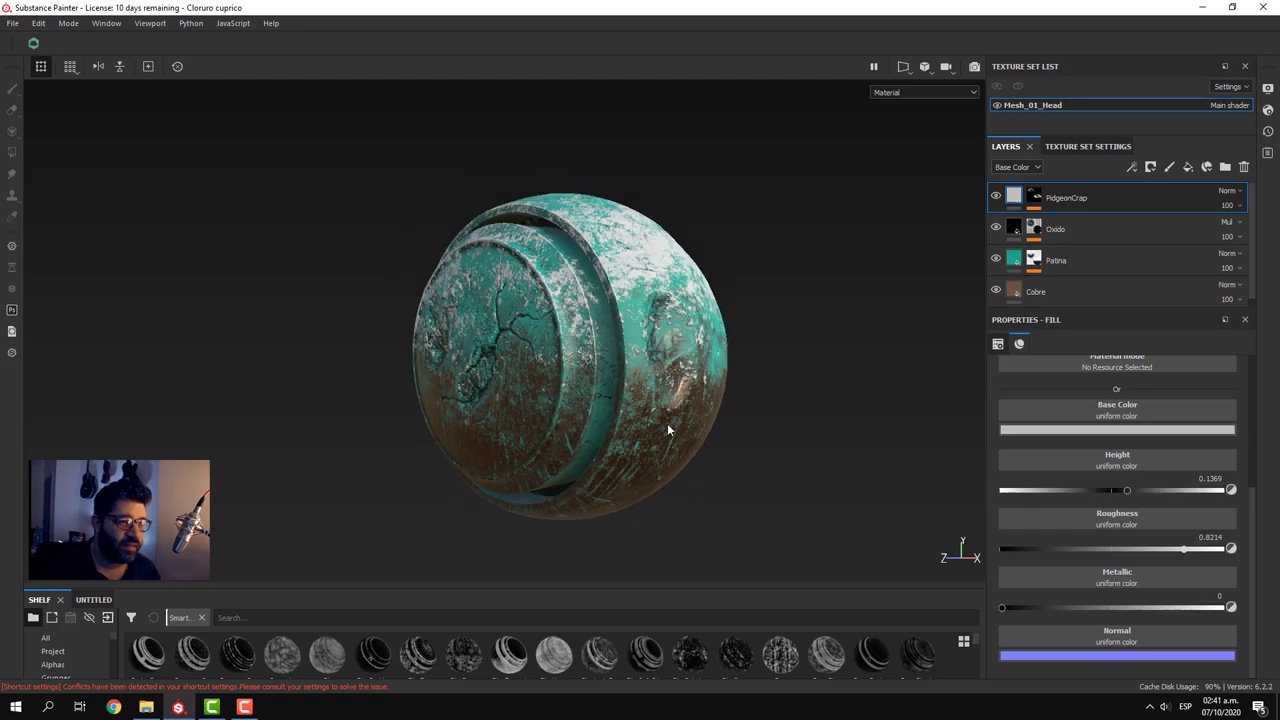
scroll(1088, 553, "up", 2)
scroll(1088, 553, "up", 3)
mouse_move(856, 494)
left_mouse_down("alt")
mouse_move(691, 443)
mouse_move(963, 537)
mouse_move(857, 394)
mouse_move(994, 434)
mouse_move(1012, 422)
mouse_move(806, 374)
mouse_move(963, 551)
mouse_move(509, 374)
mouse_move(555, 408)
mouse_move(663, 423)
mouse_move(837, 499)
left_mouse_up("alt")
scroll(691, 434, "down", 3)
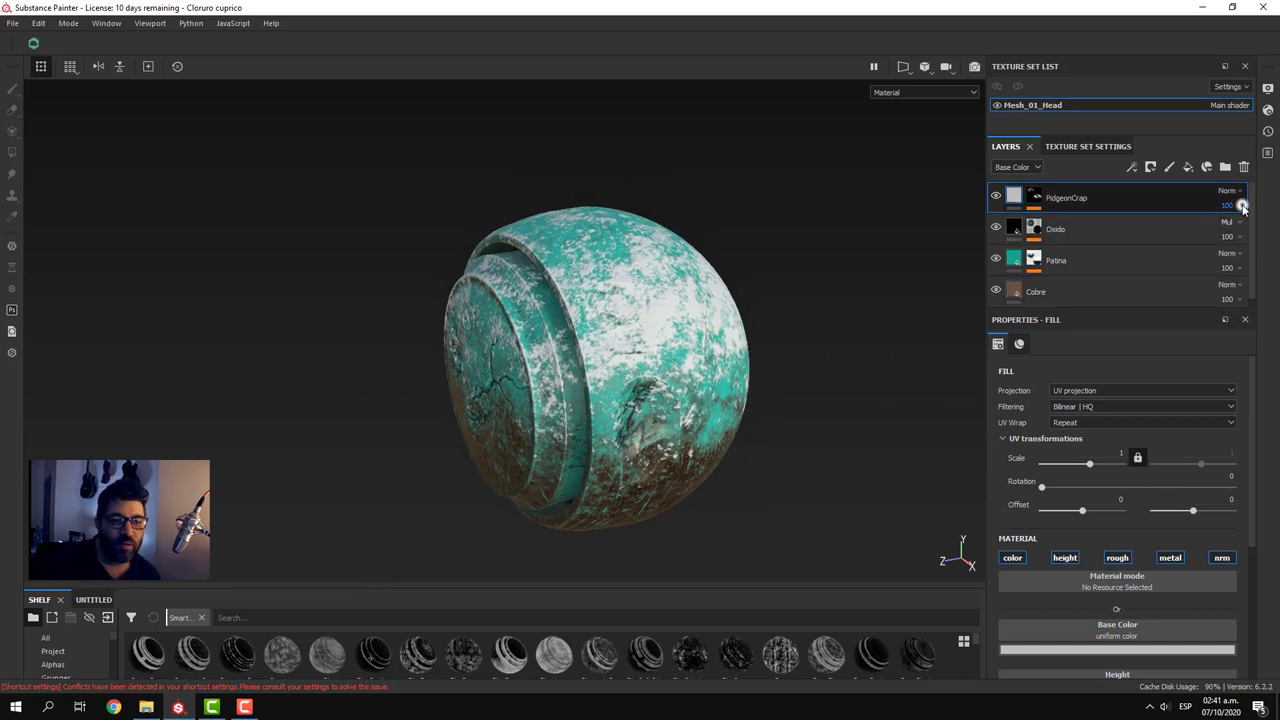
- Drop PidgeonCrap's opacity to 80 and check the fainter white grime from the side
left_click_drag(1274, 229, 1265, 229)
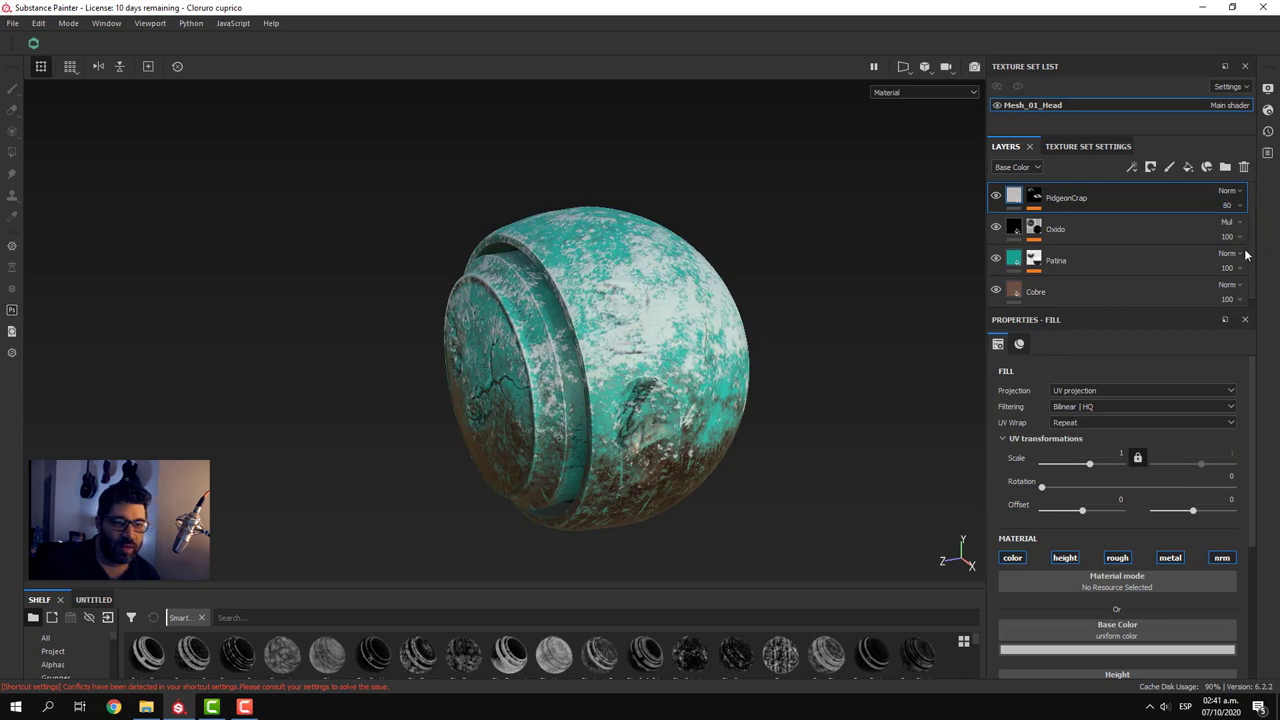
mouse_move(836, 407)
left_mouse_down("alt")
mouse_move(917, 400)
mouse_move(726, 423)
mouse_move(782, 378)
mouse_move(711, 374)
mouse_move(740, 383)
mouse_move(598, 410)
mouse_move(676, 388)
left_mouse_up("alt")
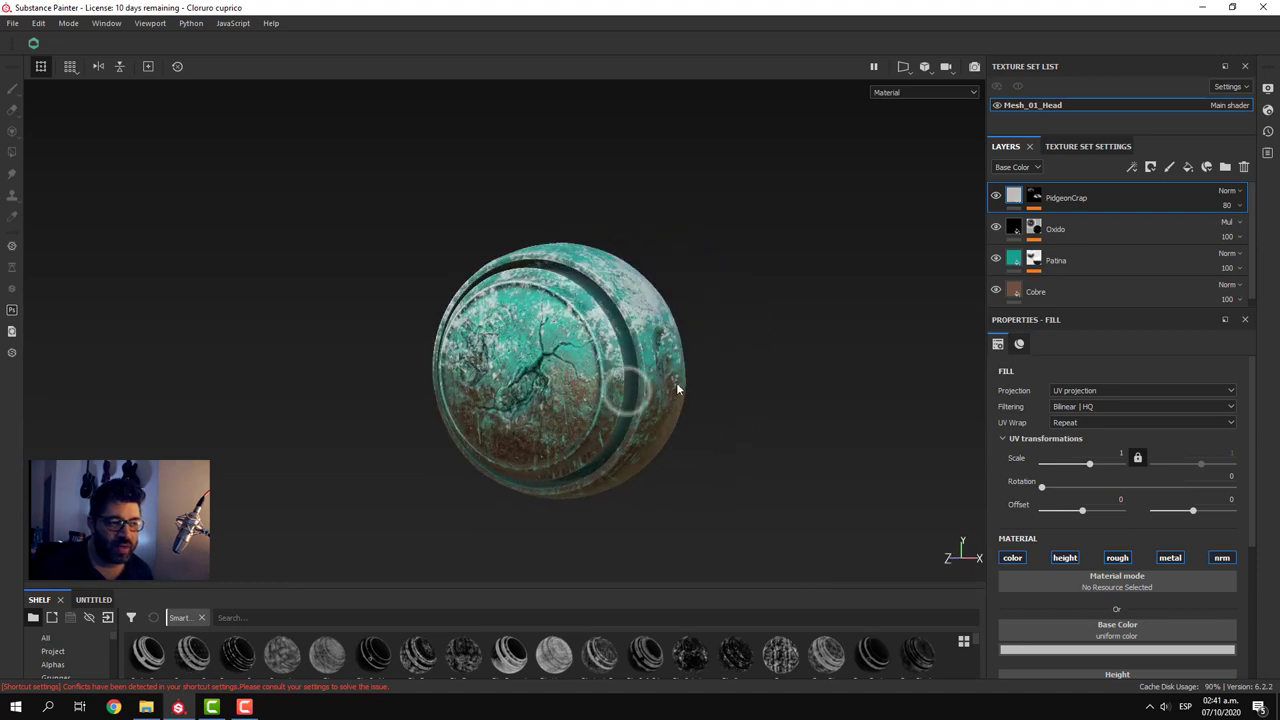
scroll(674, 380, "up", 3)
scroll(680, 385, "up", 3)
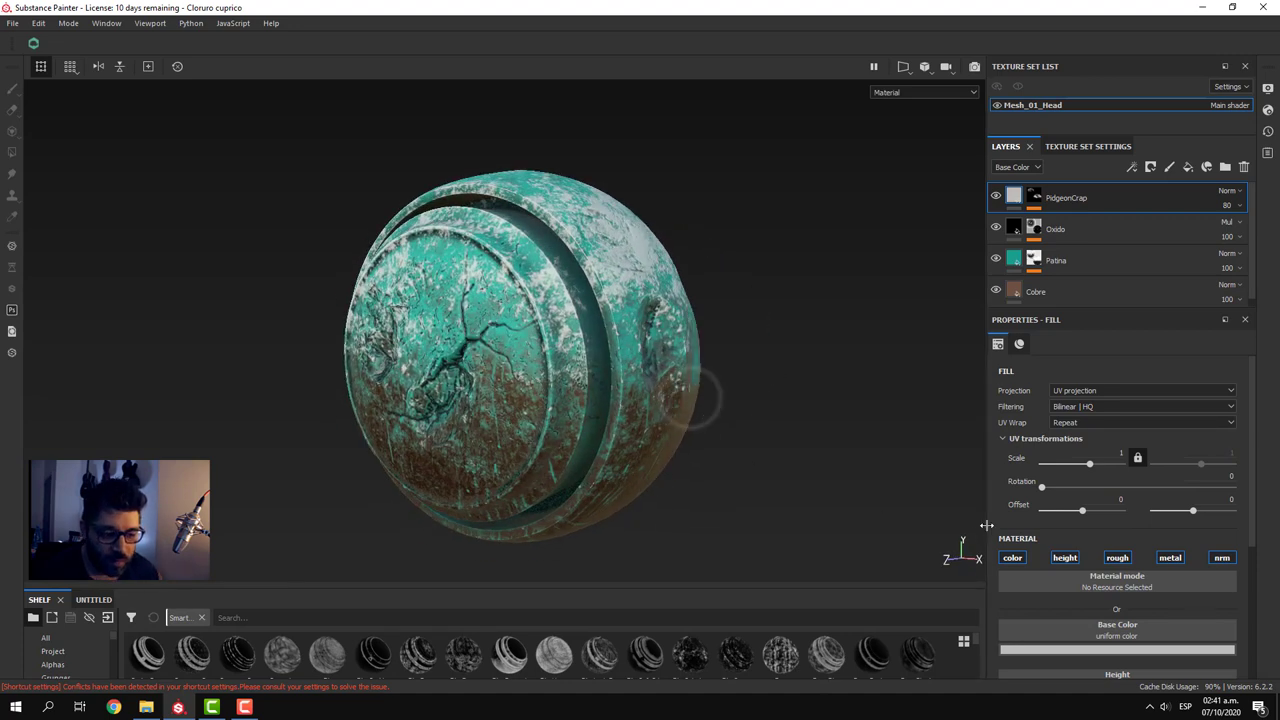
scroll(1069, 500, "down", 3)
scroll(1066, 500, "down", 2)
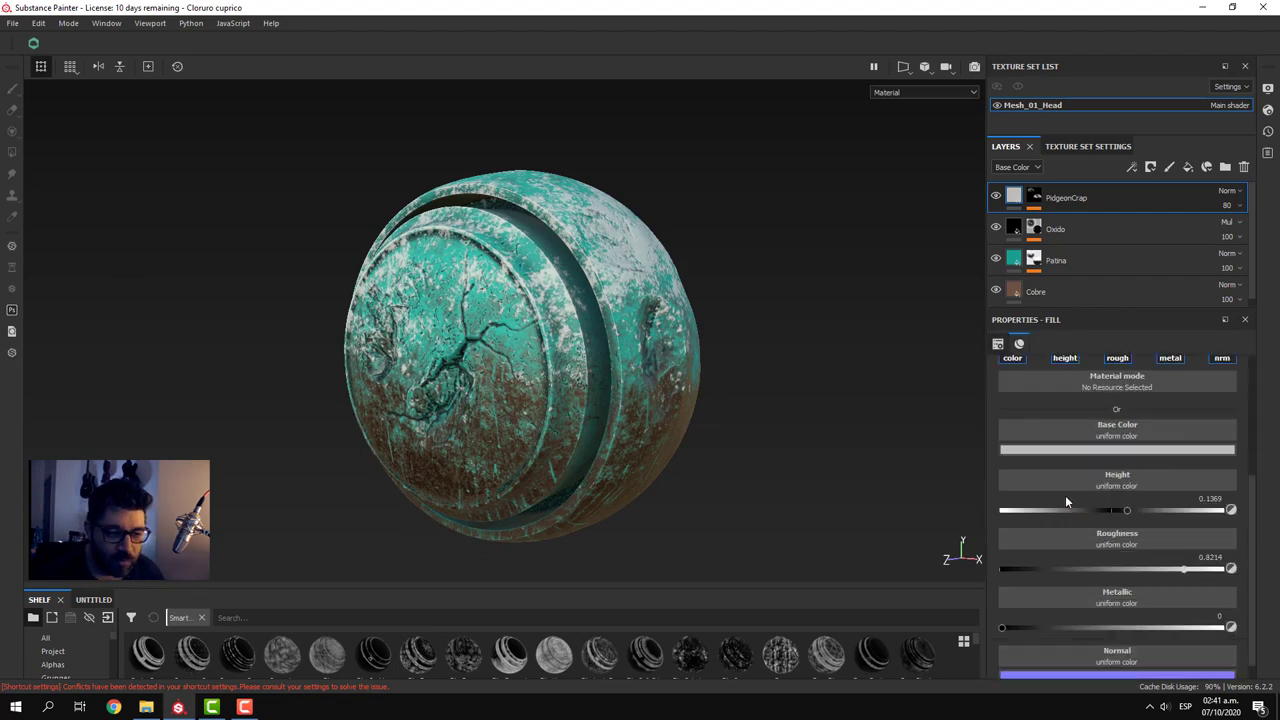
scroll(1065, 495, "up", 2)
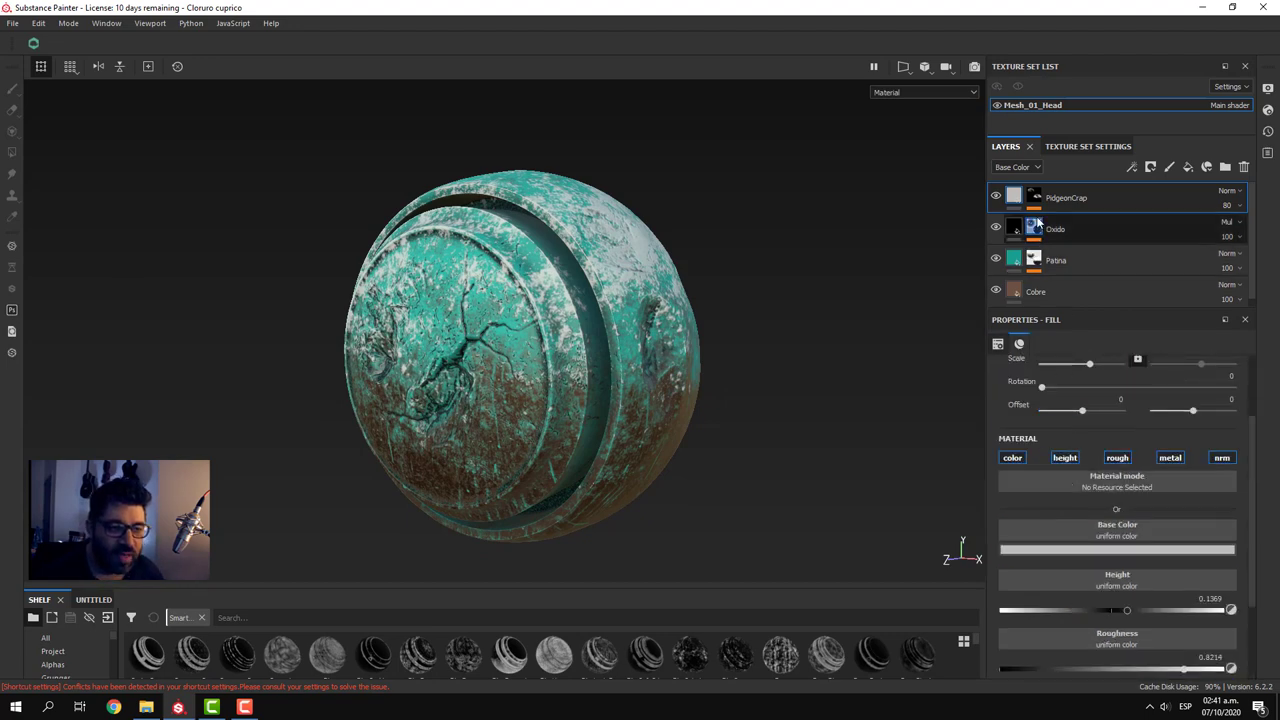
- Adjust Curvature in PidgeonCrap's Mask Builder generator and raise its AO to -0.1
left_click(1037, 202)
left_click(1068, 222)
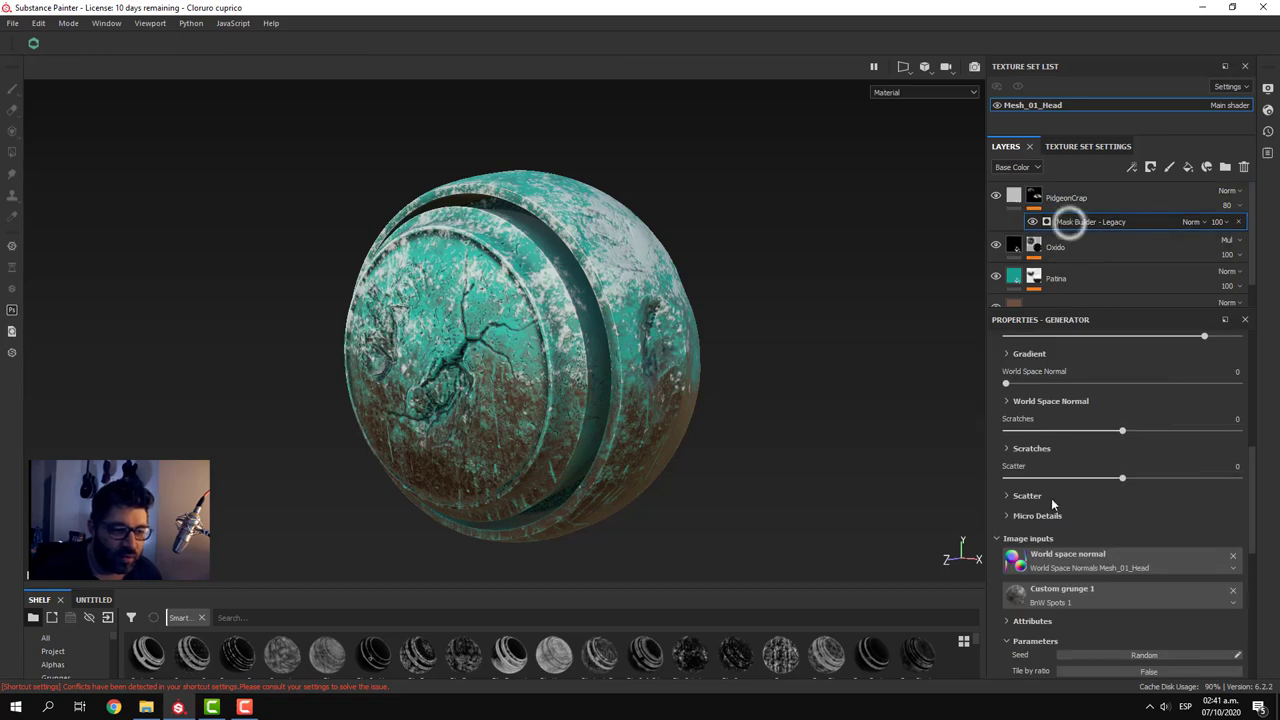
scroll(1076, 488, "up", 2)
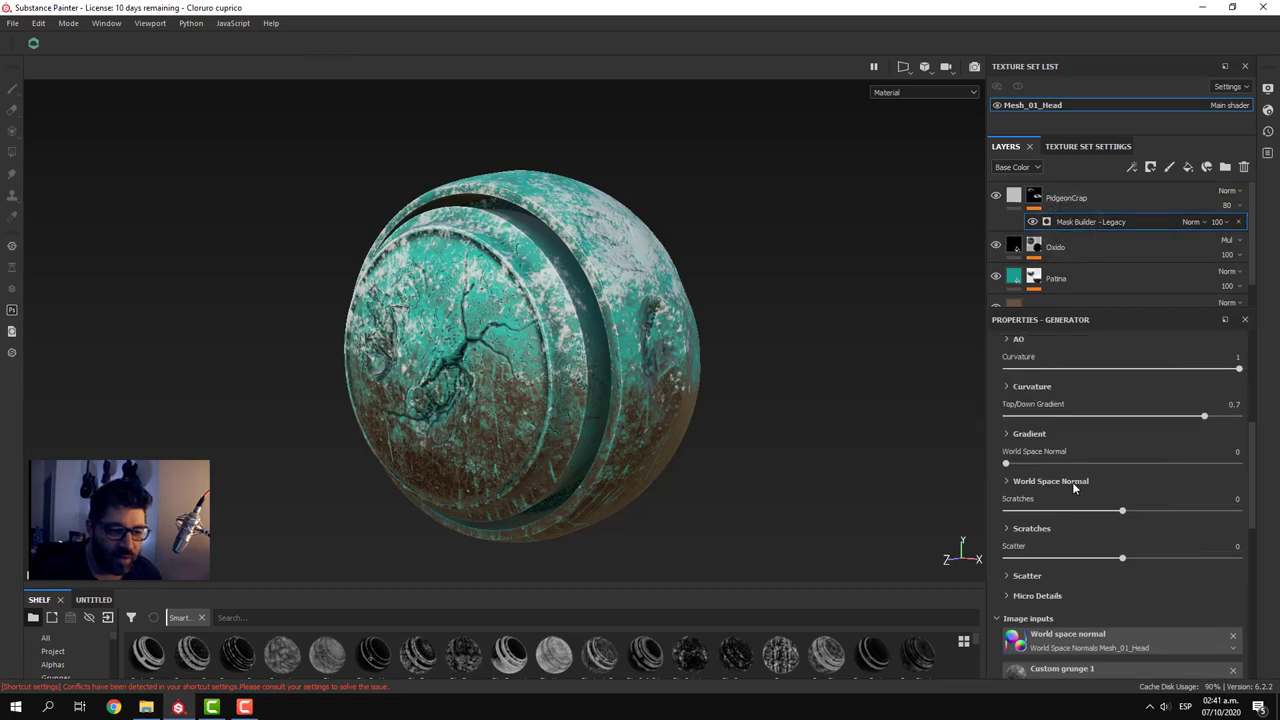
scroll(1074, 487, "up", 1)
scroll(1074, 487, "up", 1)
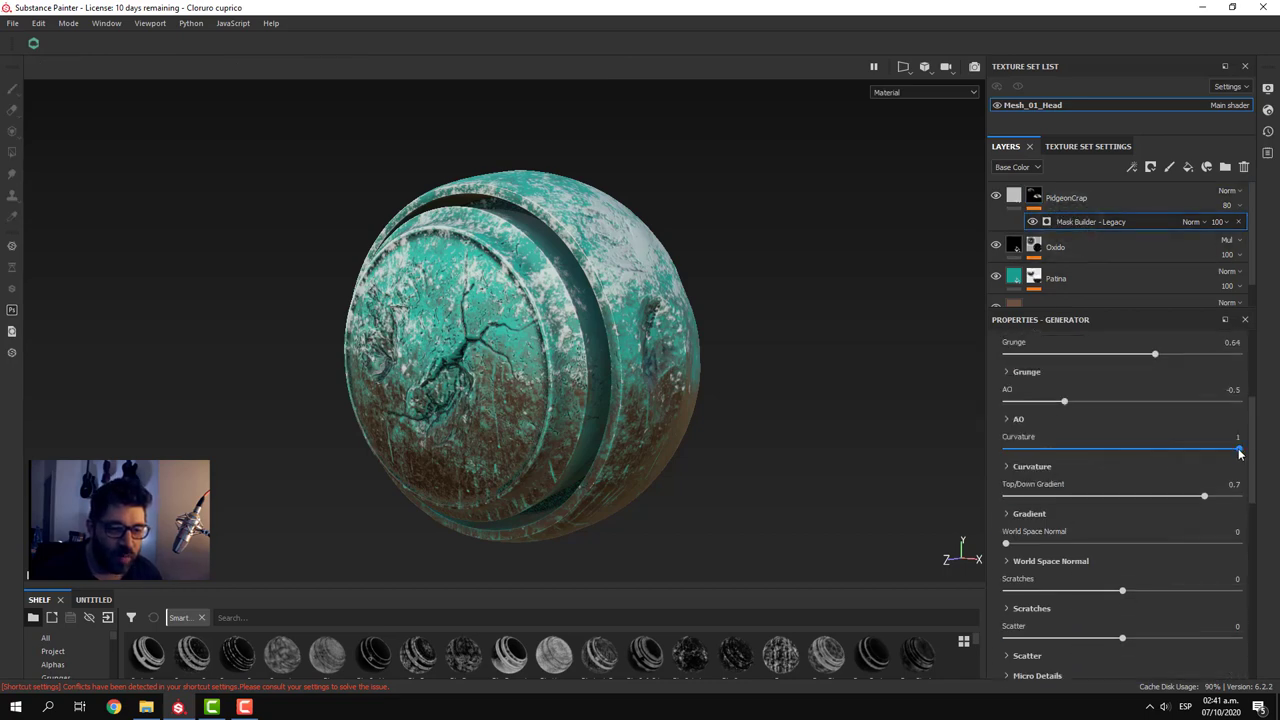
mouse_move(1119, 444)
left_mouse_down()
mouse_move(1094, 446)
mouse_move(1227, 457)
left_mouse_up()
left_click_drag(1065, 401, 1097, 414)
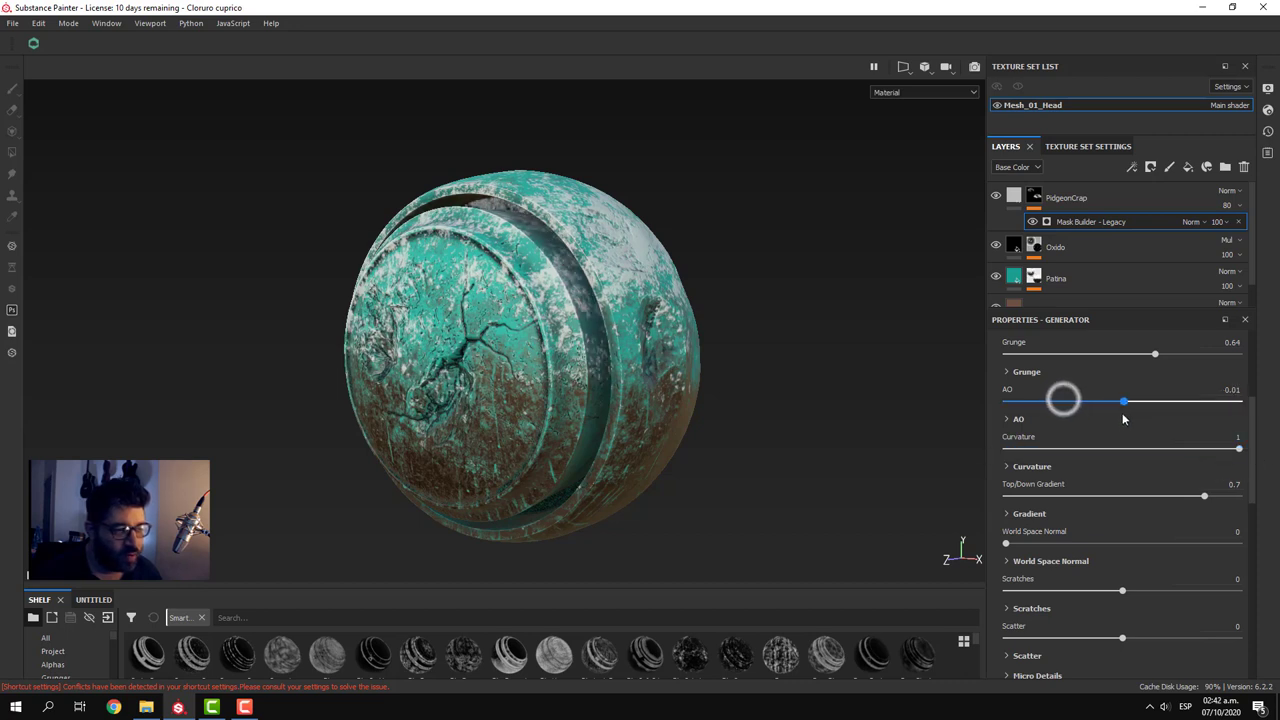
- Set the mask's Use Triplanar to True so the grime wraps the sphere seamlessly
scroll(1114, 414, "up", 2)
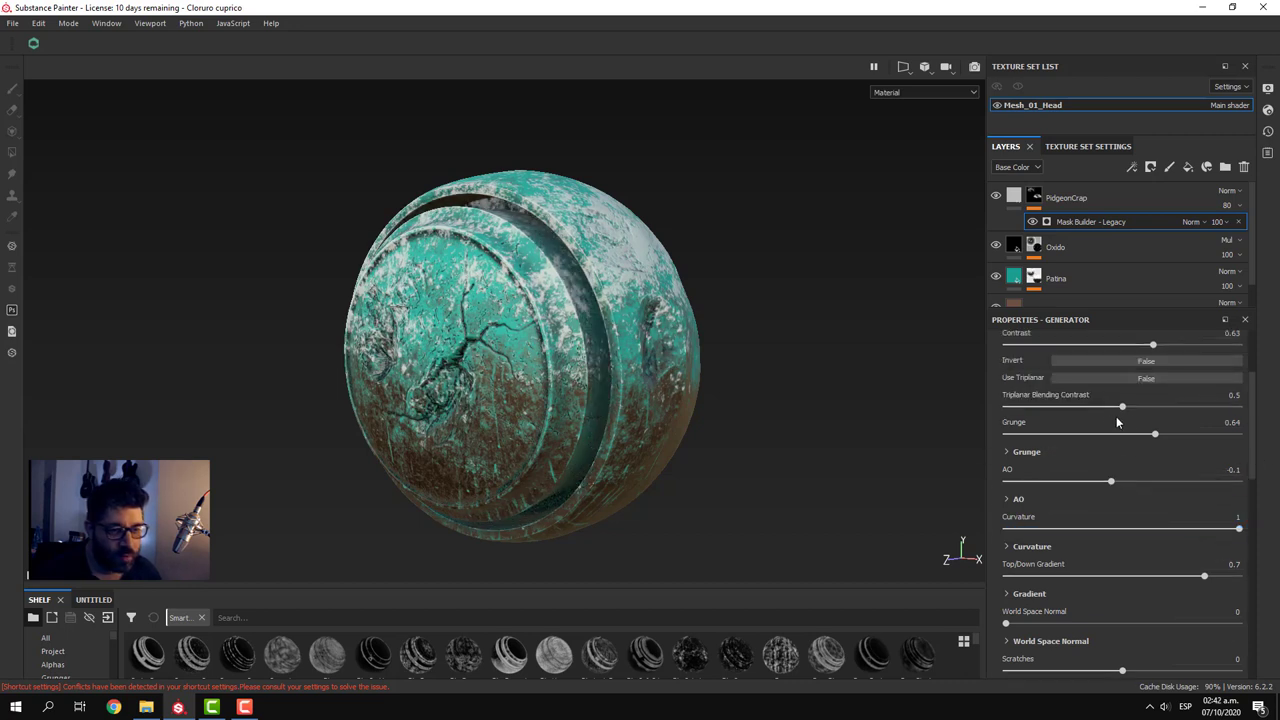
scroll(1118, 411, "up", 3)
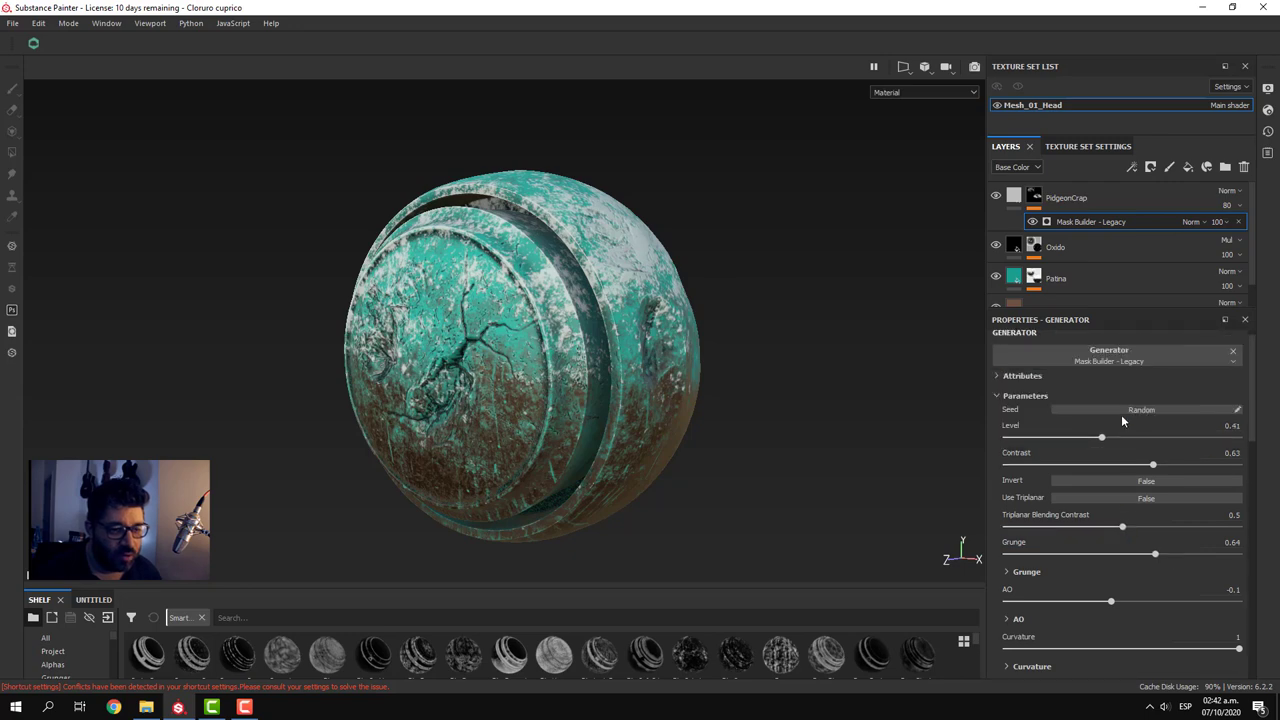
scroll(1121, 414, "up", 1)
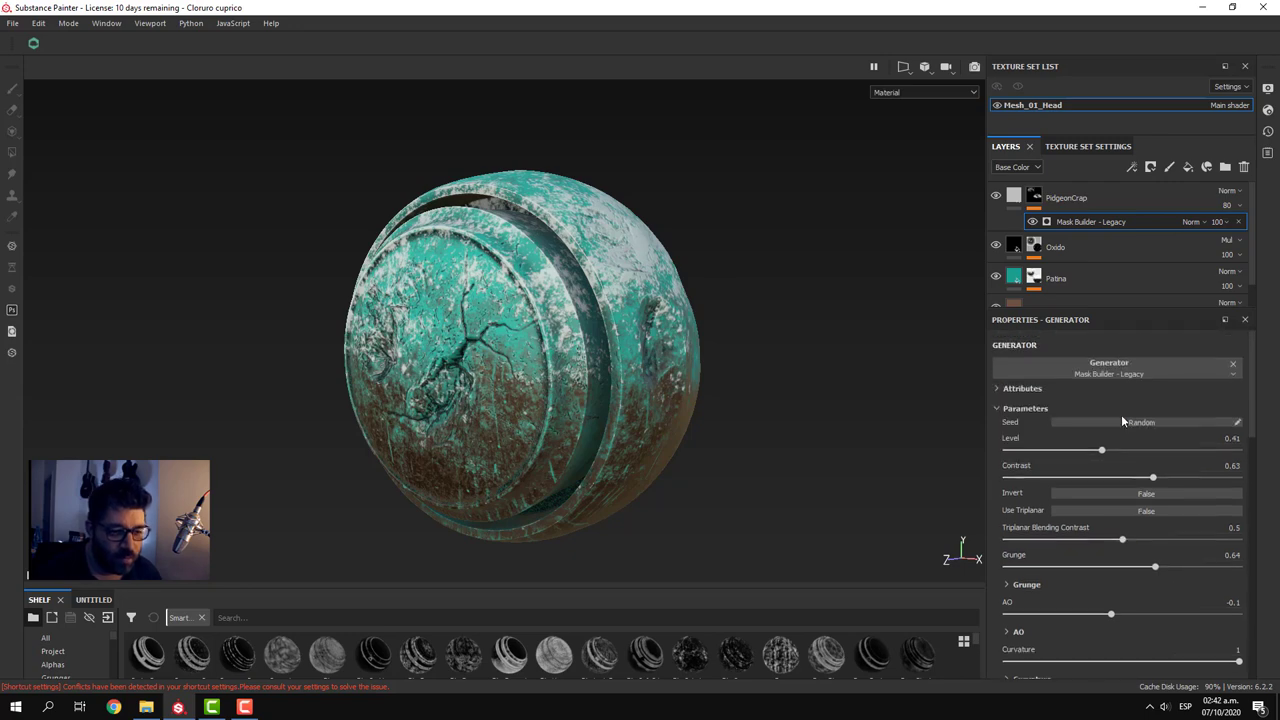
left_click(1150, 512)
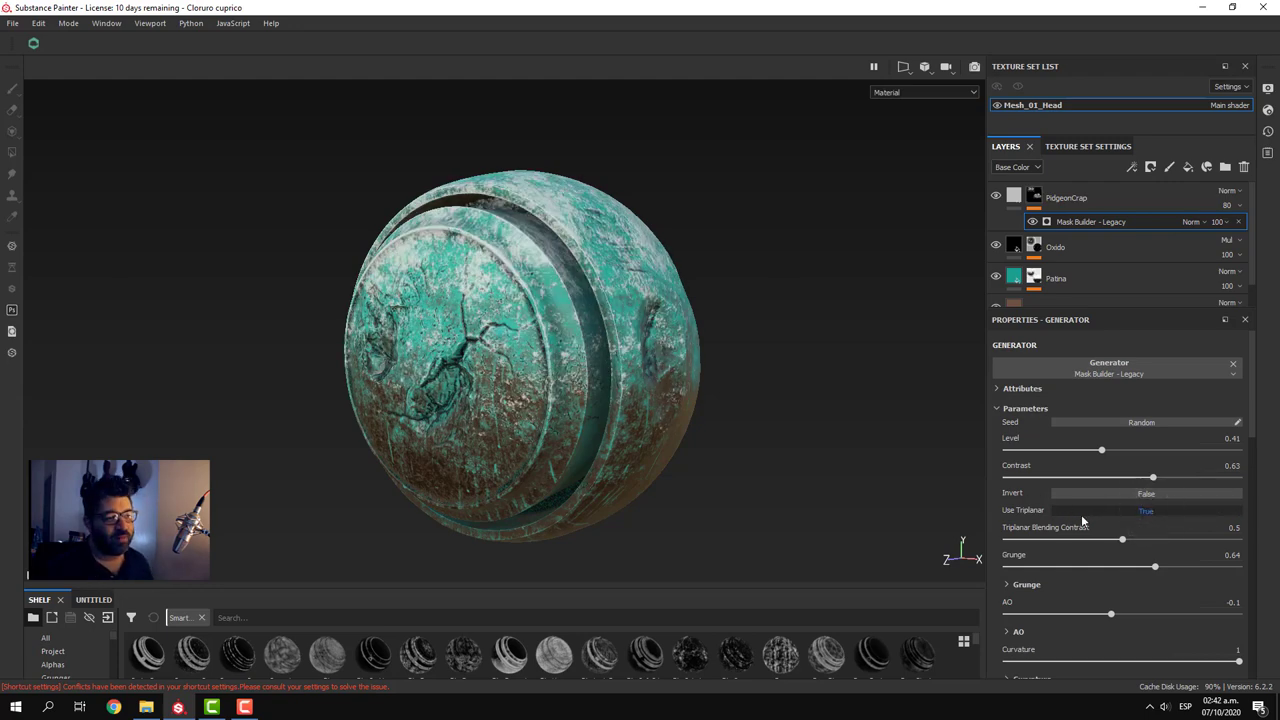
mouse_move(640, 360)
left_mouse_down("alt")
mouse_move(565, 343)
mouse_move(692, 354)
mouse_move(356, 302)
mouse_move(695, 329)
mouse_move(635, 307)
mouse_move(630, 380)
left_mouse_up("alt")
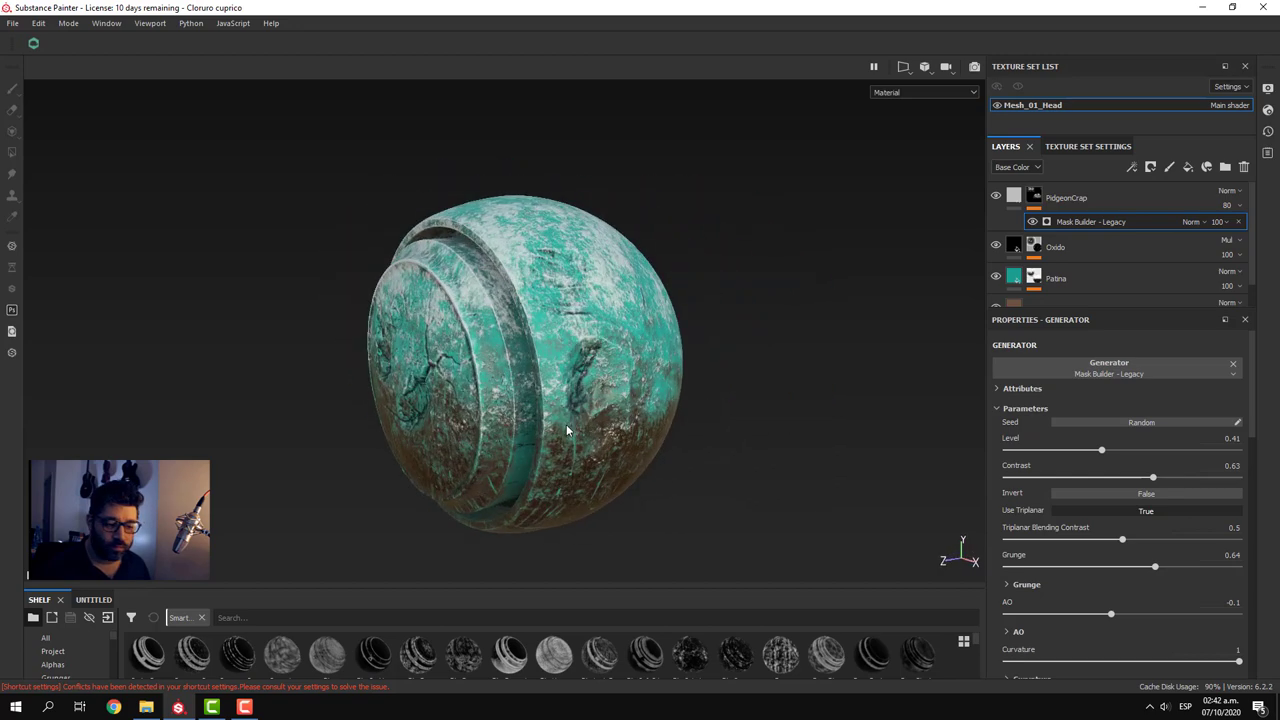
- Set the PidgeonCrap mask Level to 0.48 and Contrast to 0.54
left_click_drag(630, 380, 634, 480, "alt")
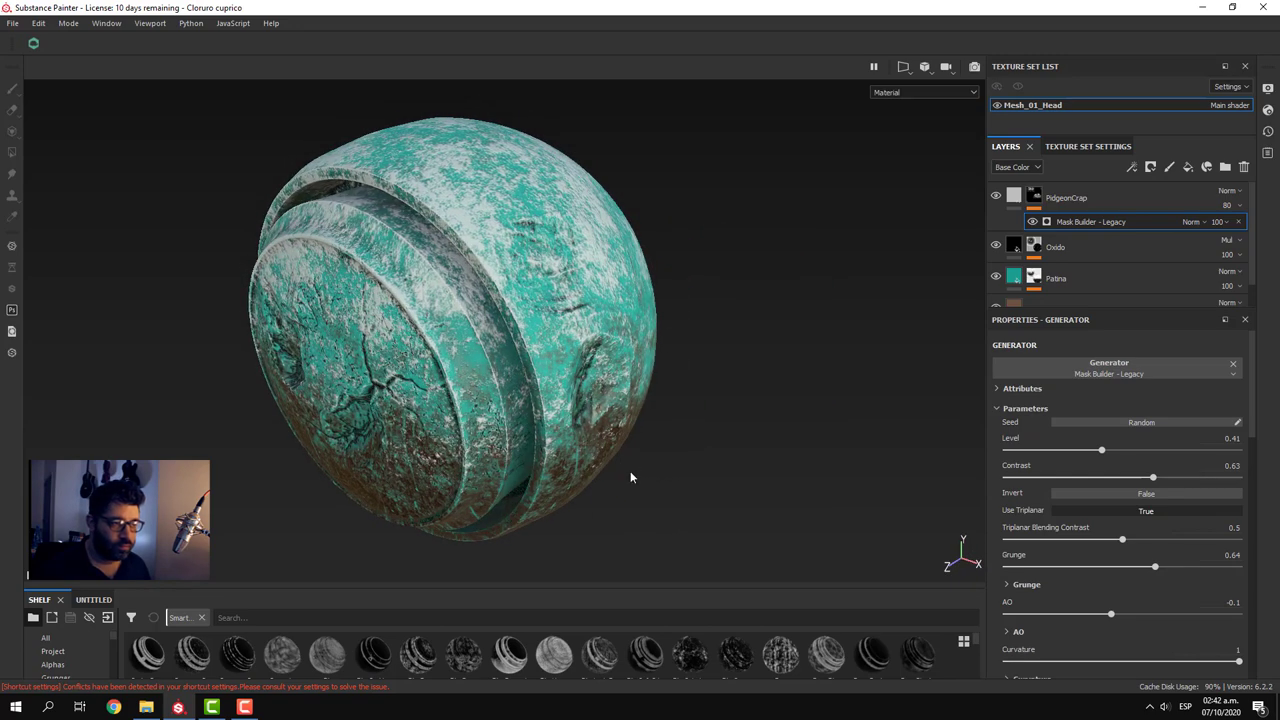
left_click_drag(1103, 453, 1115, 451)
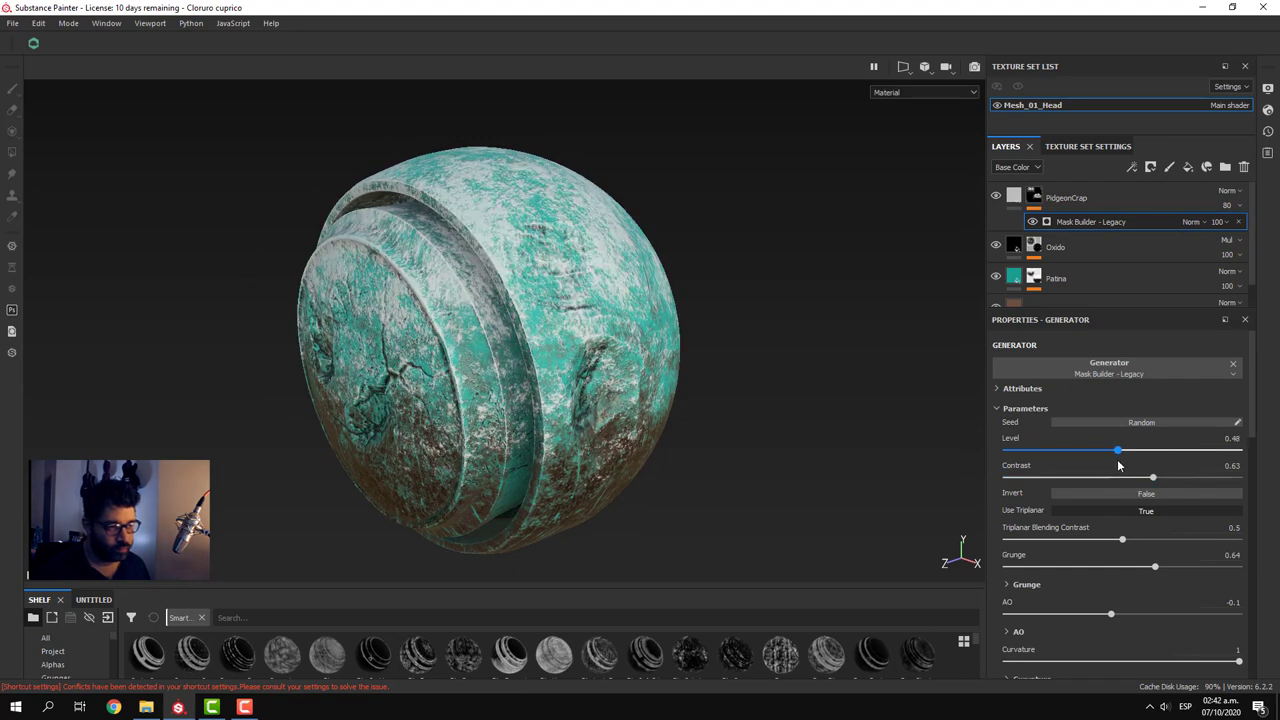
left_click_drag(1140, 485, 1083, 490)
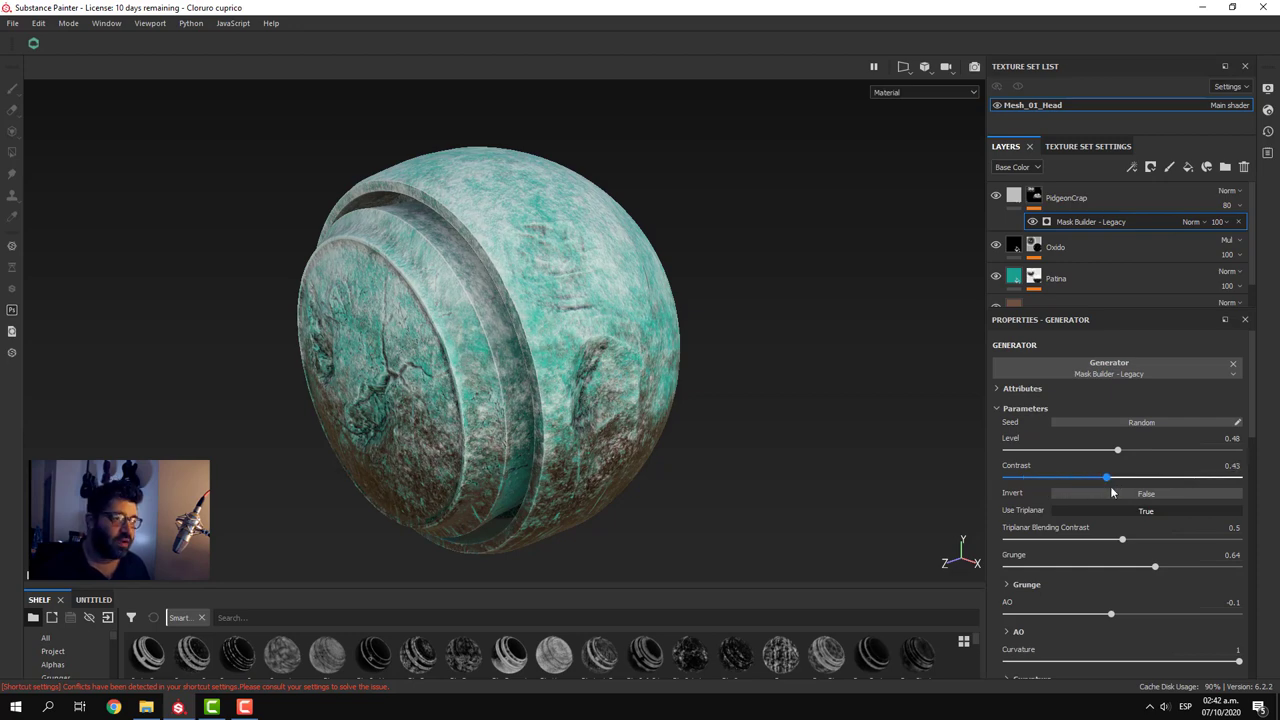
left_click_drag(1119, 497, 1059, 492)
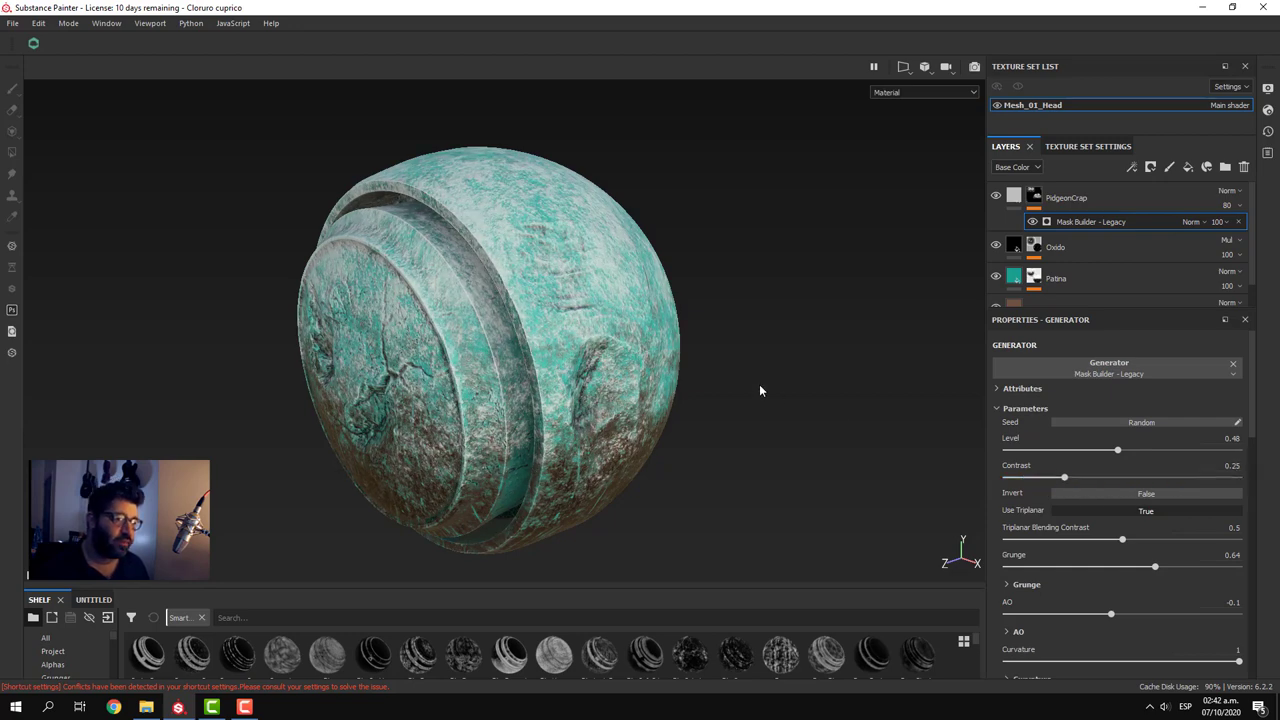
mouse_move(742, 388)
left_mouse_down("alt")
mouse_move(720, 357)
mouse_move(723, 314)
left_mouse_up("alt")
mouse_move(723, 314)
right_mouse_down("alt")
mouse_move(961, 378)
mouse_move(700, 380)
right_mouse_up("alt")
left_click_drag(700, 380, 563, 380, "alt")
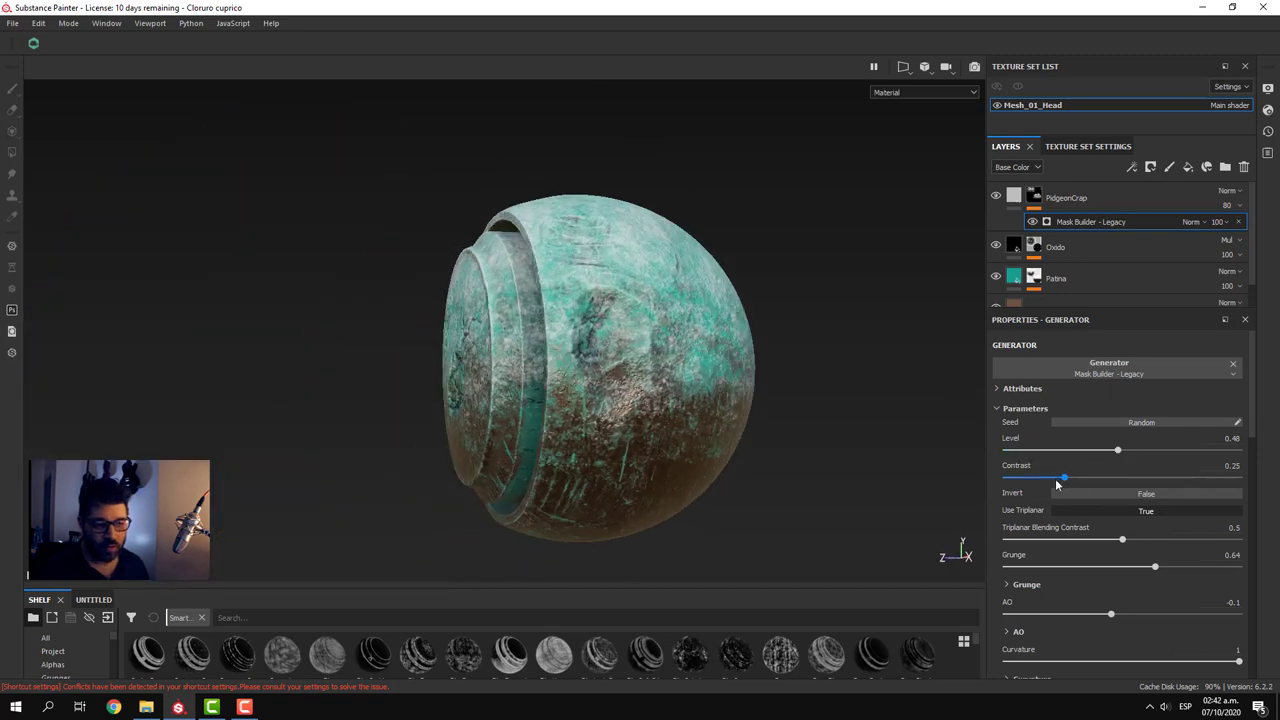
left_click_drag(1062, 479, 1156, 484)
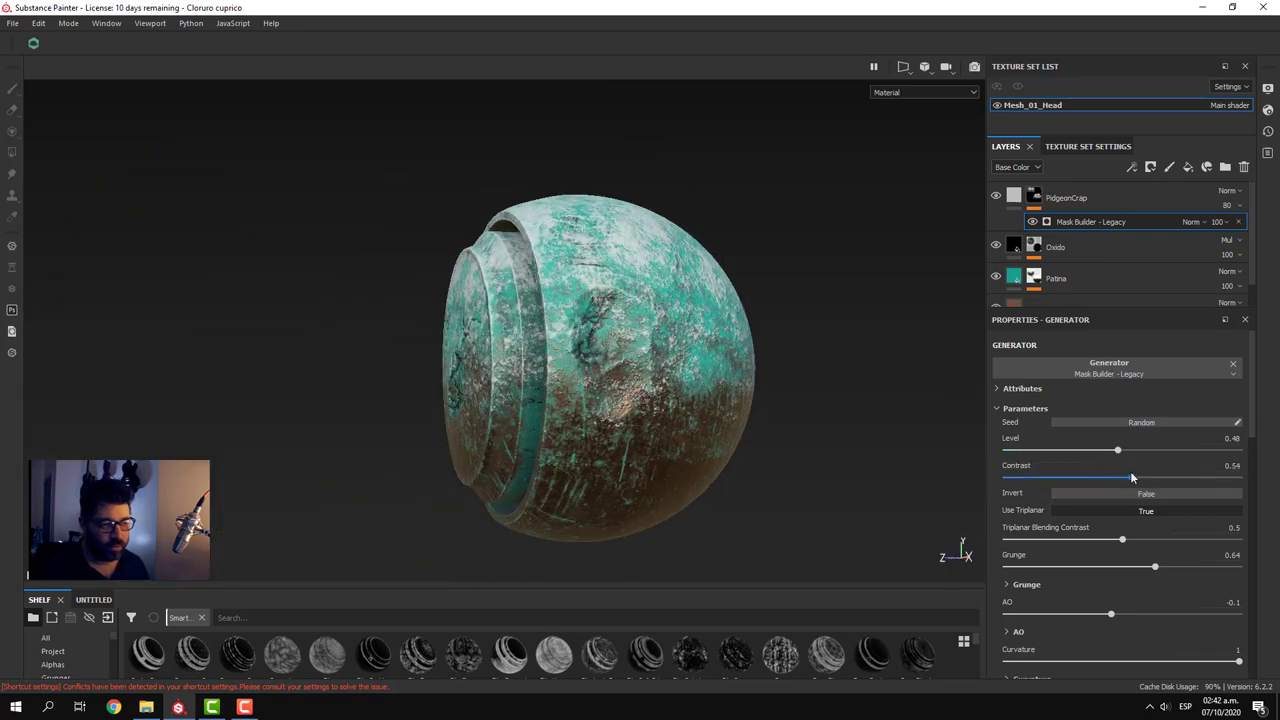
mouse_move(791, 437)
left_mouse_down("alt")
mouse_move(740, 414)
mouse_move(674, 523)
left_mouse_up("alt")
mouse_move(674, 523)
right_mouse_down("alt")
mouse_move(898, 498)
mouse_move(650, 475)
right_mouse_up("alt")
mouse_move(650, 475)
left_mouse_down("alt")
mouse_move(653, 499)
mouse_move(603, 424)
left_mouse_up("alt")
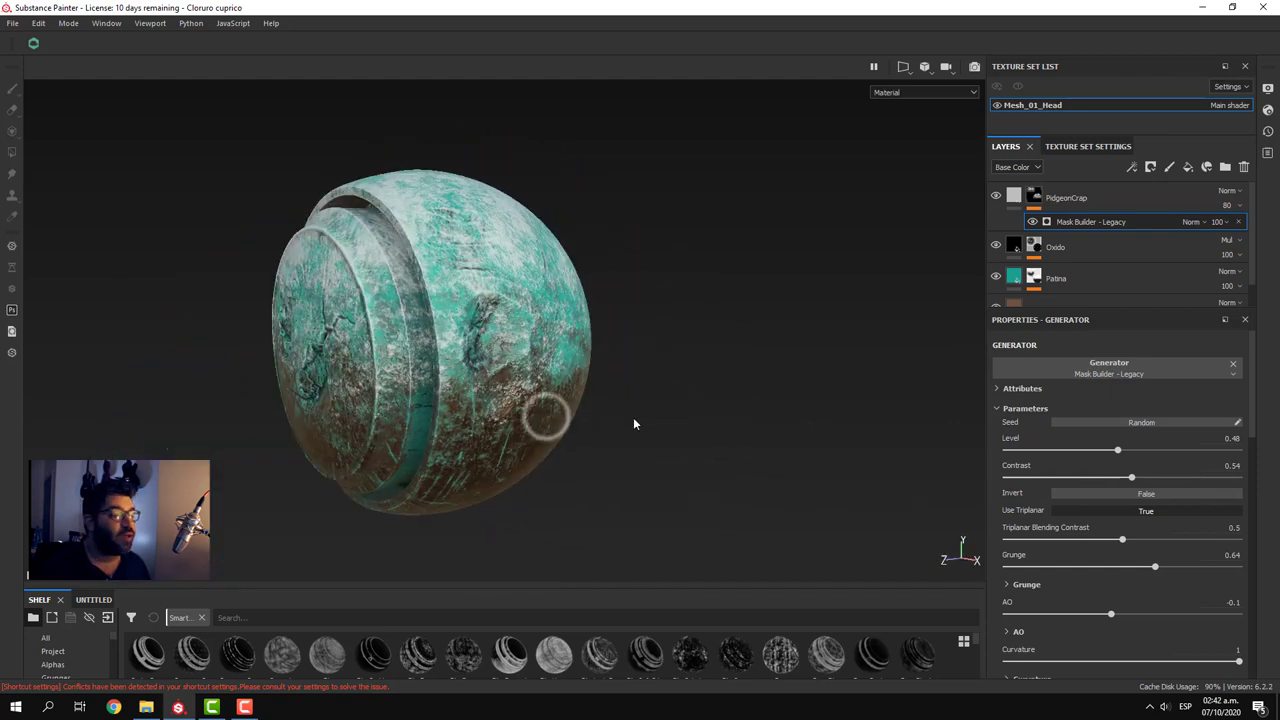
- Add a new fill layer above PidgeonCrap in the enlarged layer stack
left_click(1027, 203)
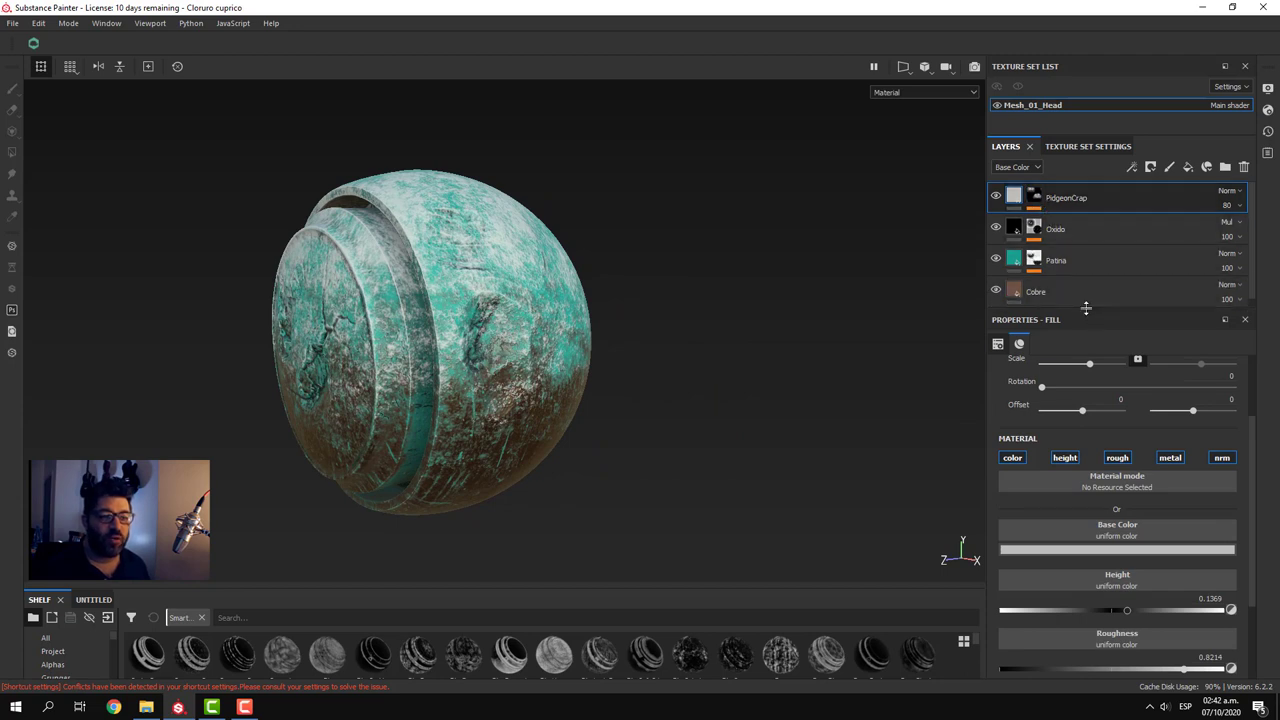
left_click_drag(1086, 308, 1086, 451)
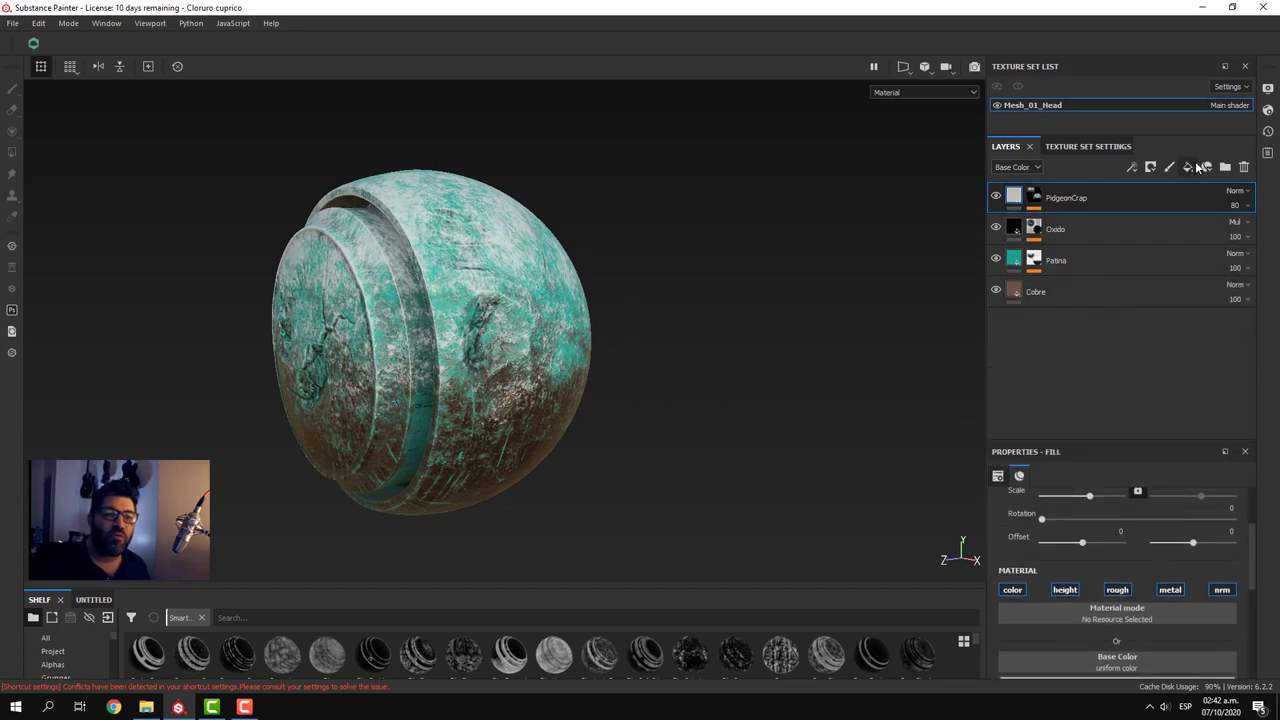
left_click(1193, 166)
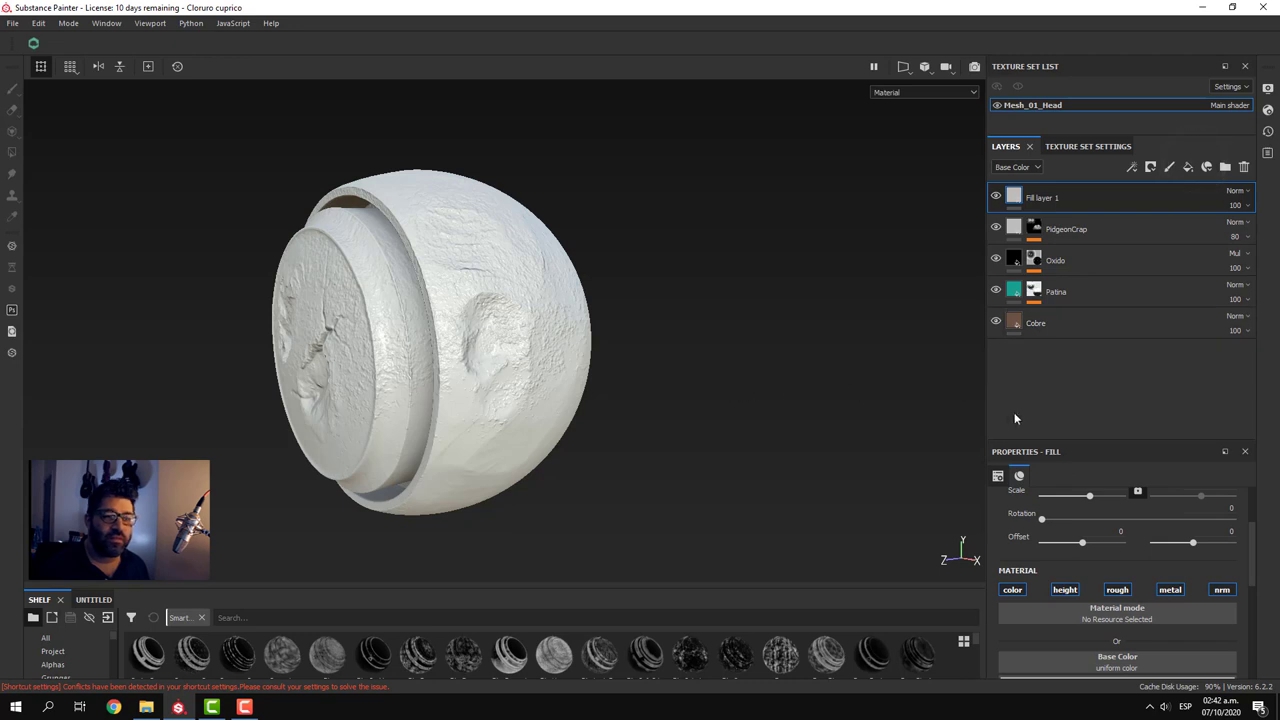
- Lower the new fill layer's roughness slightly to 0.6726
scroll(1066, 560, "down", 1)
scroll(1105, 580, "down", 1)
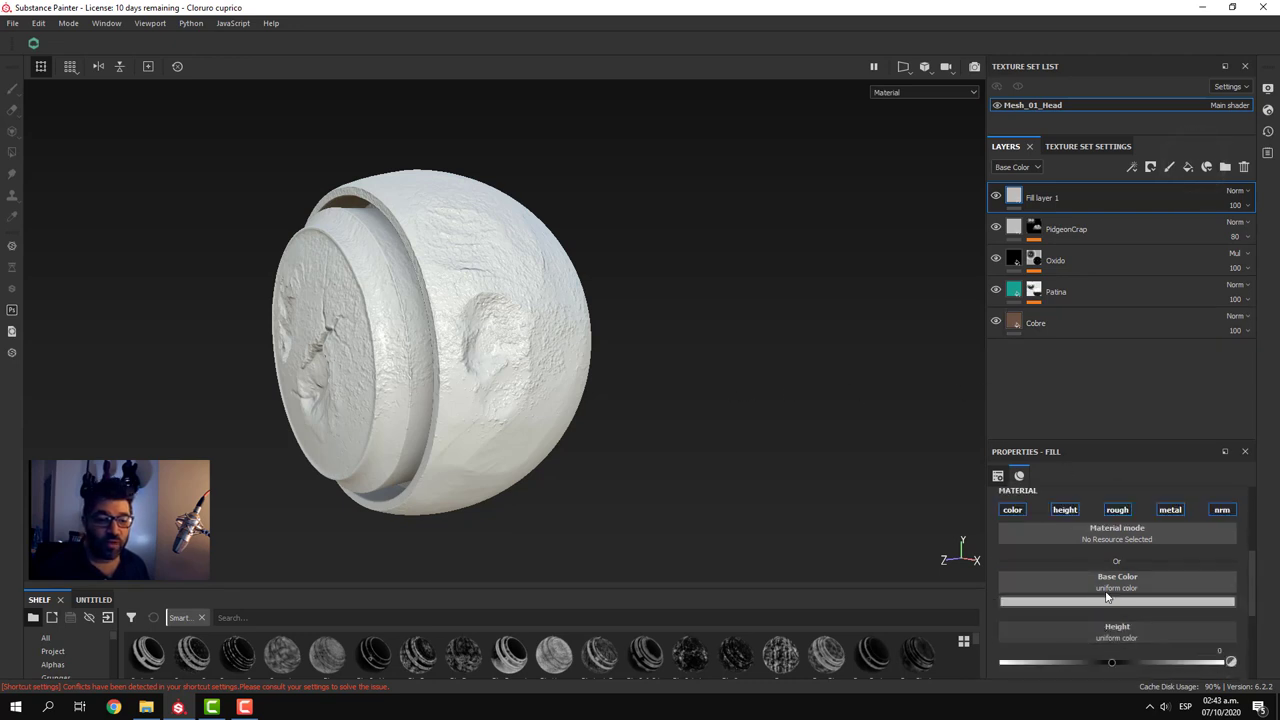
scroll(1106, 598, "down", 1)
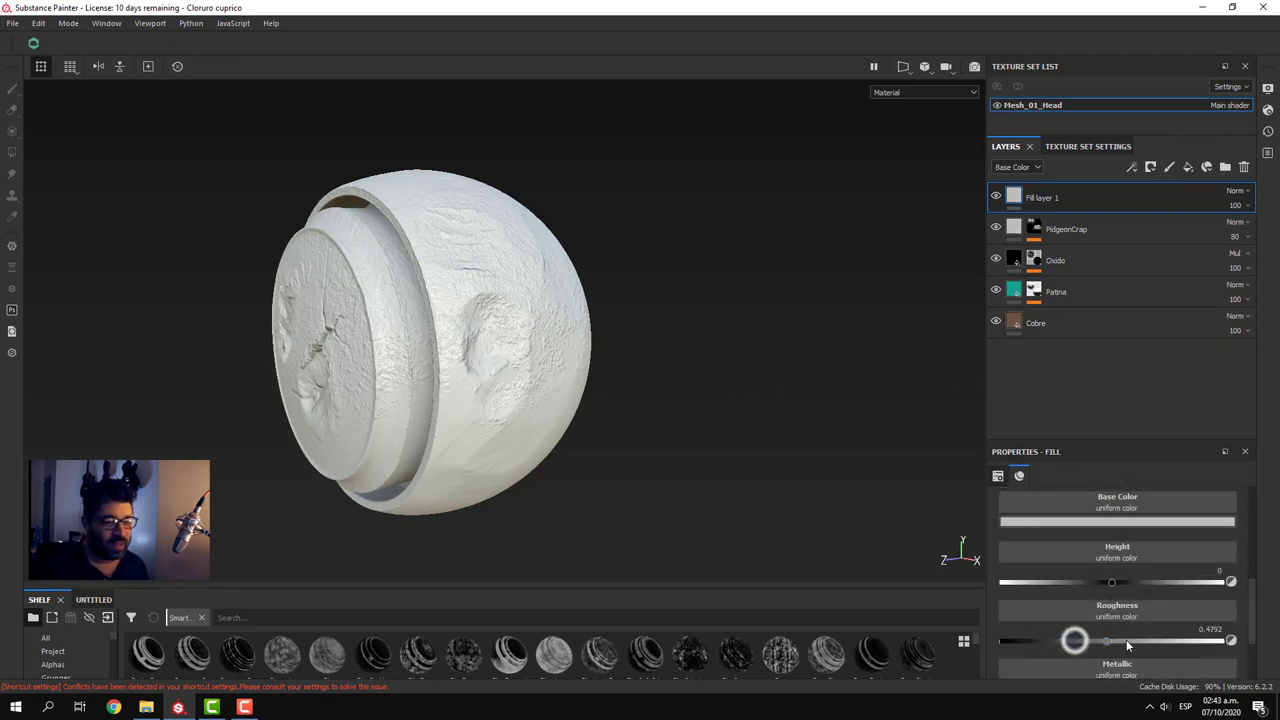
left_click_drag(1135, 640, 1132, 640)
left_click_drag(637, 377, 671, 414, "alt")
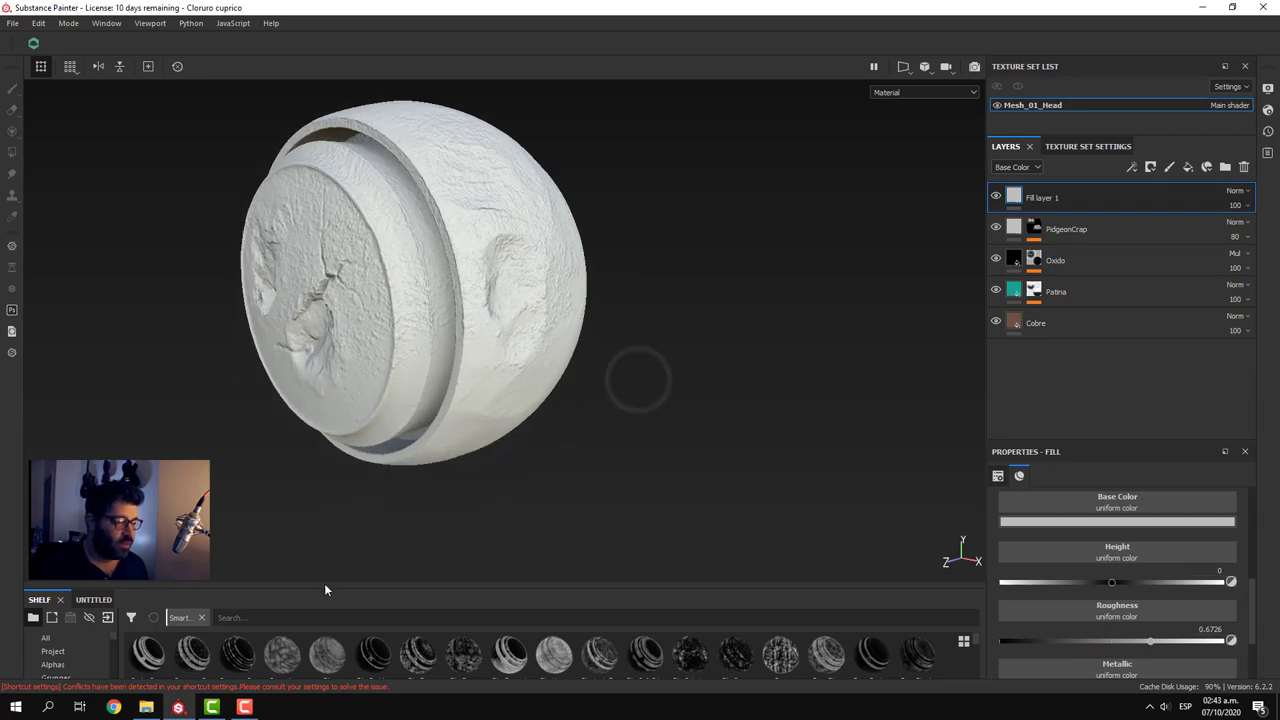
- Find 'Leak' in the shelf and apply the Grunge Leak Small mask to Fill layer 1
left_click_drag(320, 586, 320, 438)
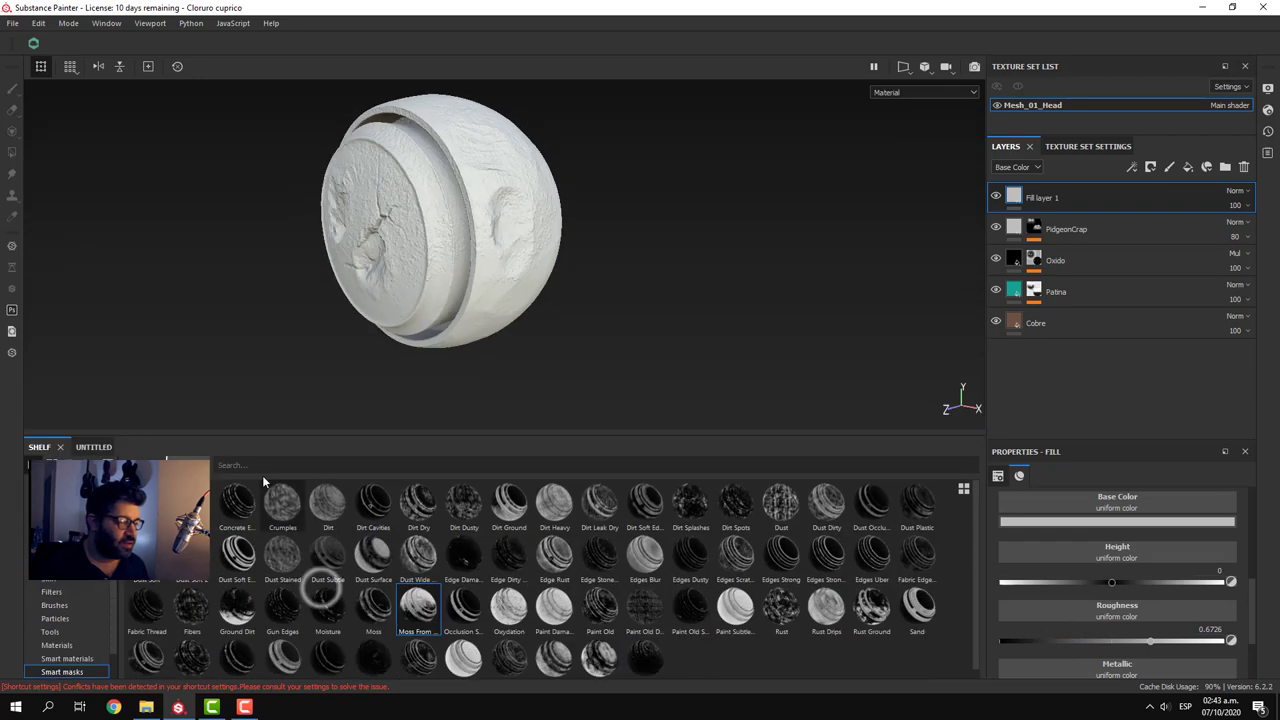
type("Leak")
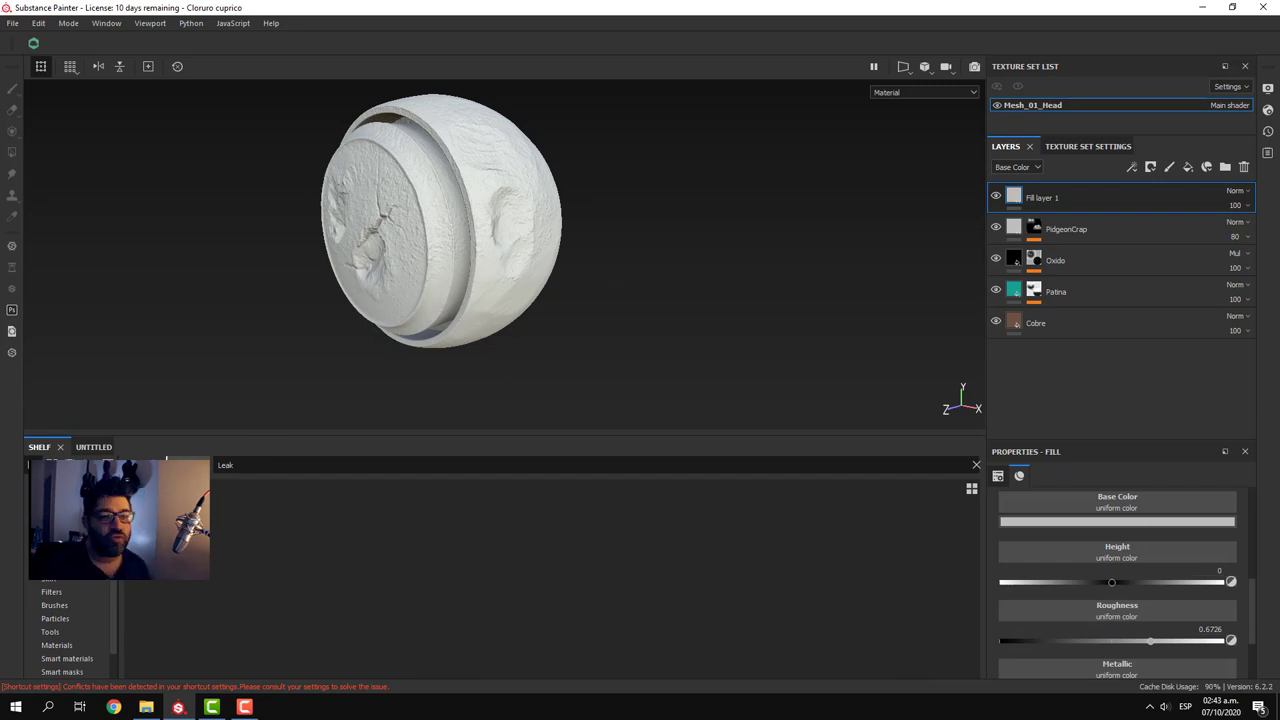
left_click_drag(331, 500, 1050, 200)
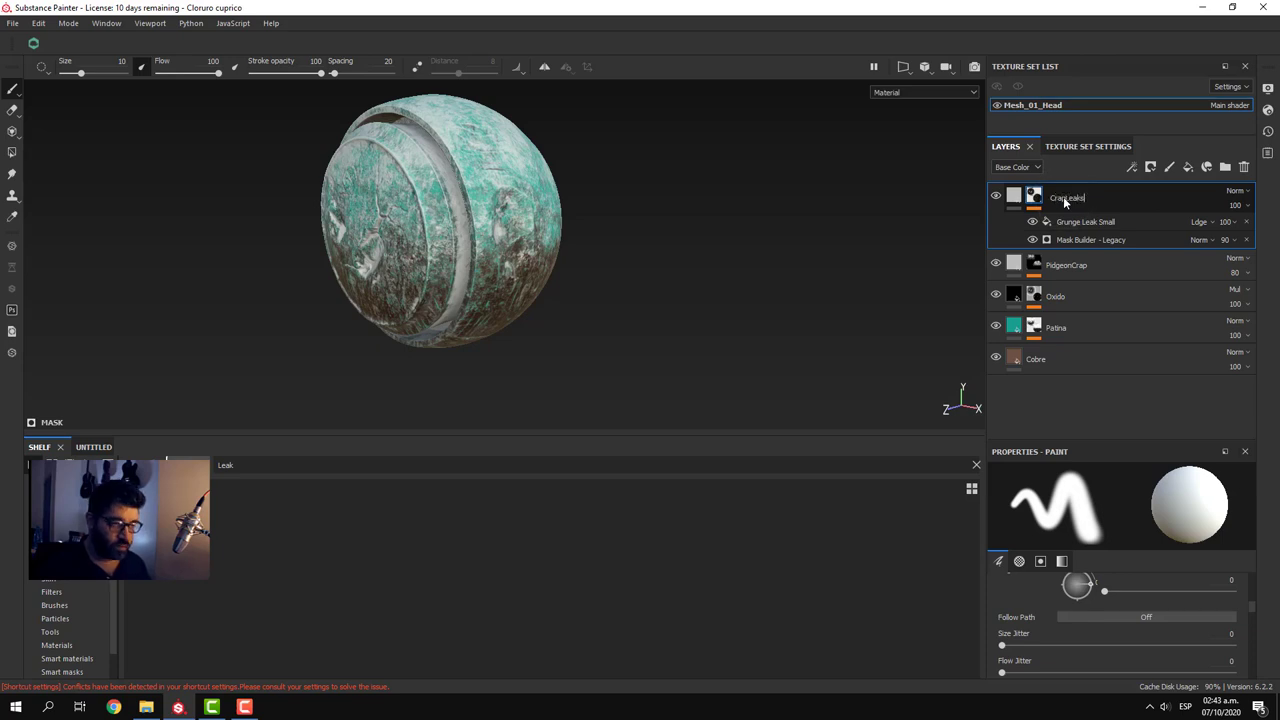
- Hide and then show the CrapLeaks layer to compare the sphere with and without its streaks
mouse_move(486, 294)
left_mouse_down("alt")
mouse_move(733, 320)
mouse_move(743, 349)
left_mouse_up("alt")
scroll(589, 337, "down", 3)
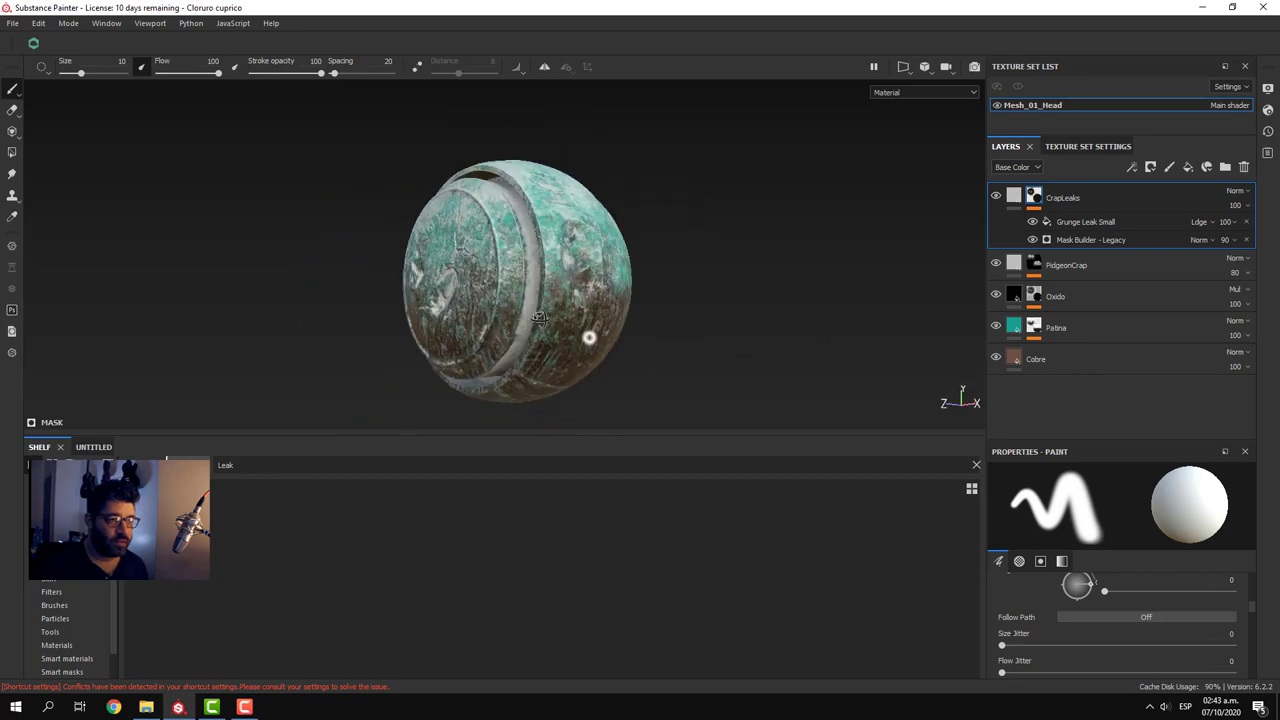
scroll(606, 348, "down", 2)
scroll(606, 348, "up", 2)
scroll(606, 350, "up", 3)
scroll(608, 363, "down", 1)
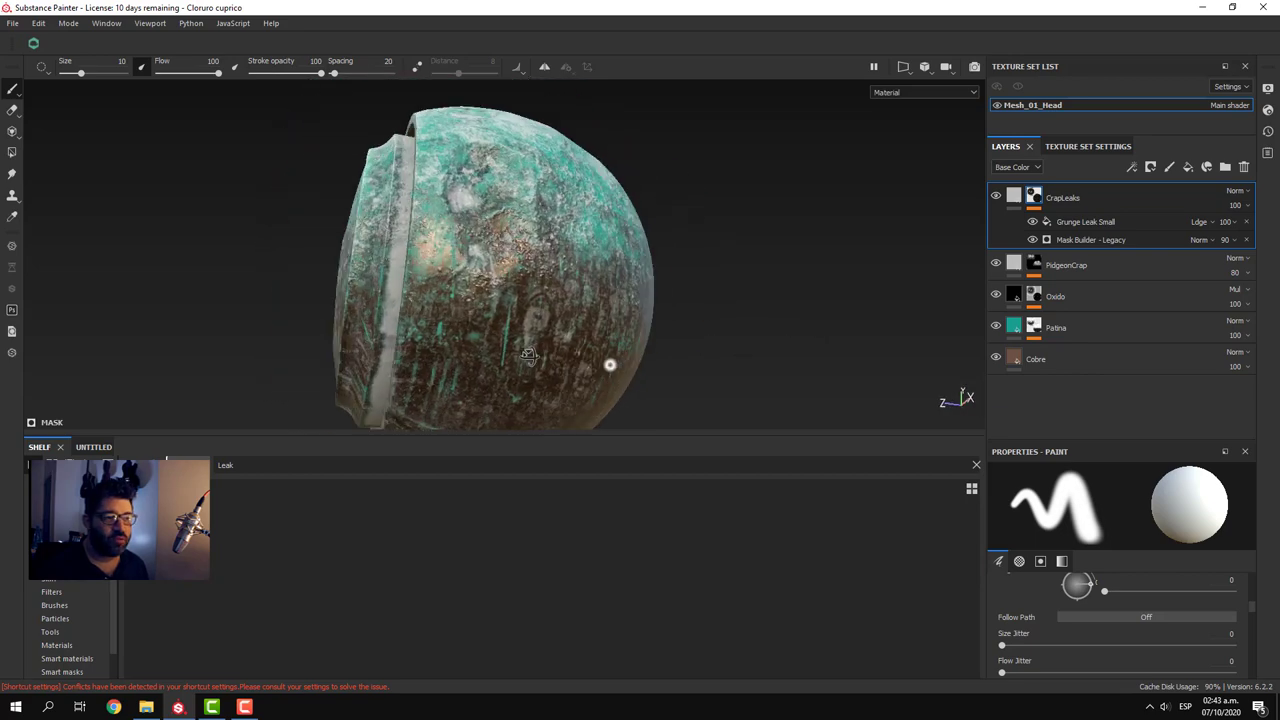
left_click(996, 196)
left_click(996, 196)
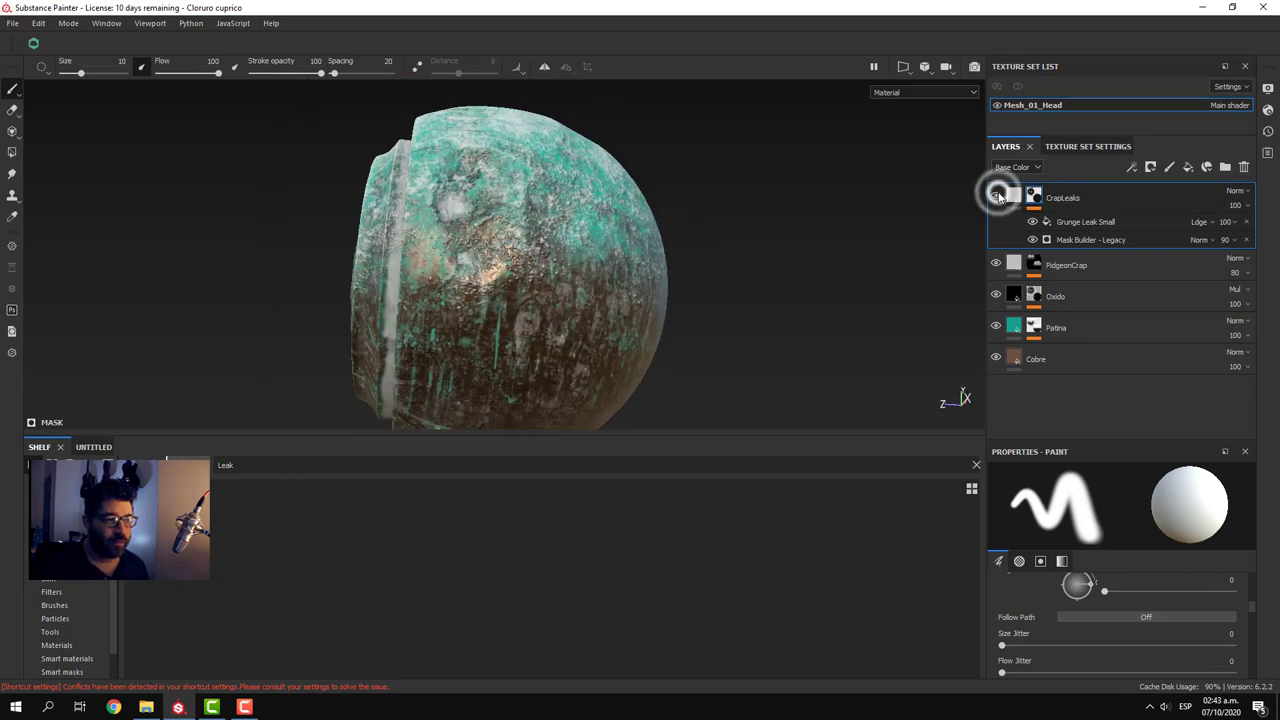
left_click(996, 196)
left_click(996, 196)
left_click(996, 196)
left_click(996, 196)
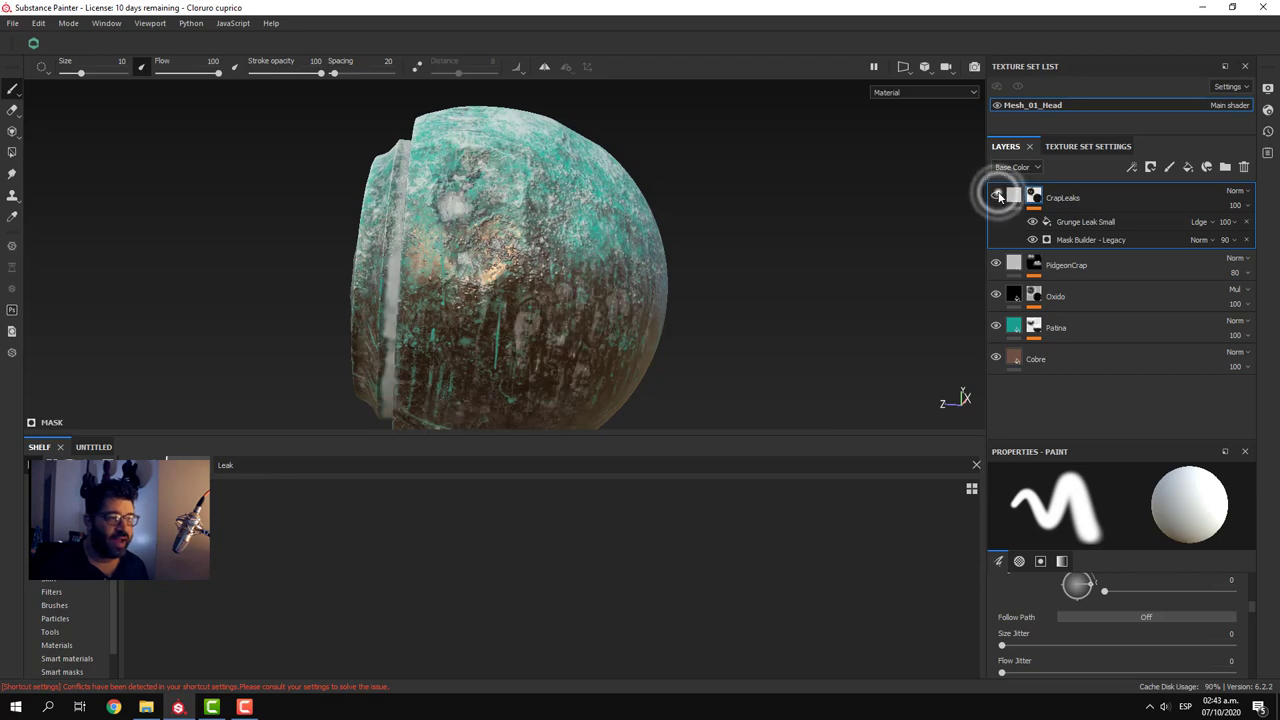
left_click(996, 196)
left_click(996, 196)
- Shrink the Shelf to enlarge the 3D view, then select the Grunge Leak Small fill effect
left_click_drag(789, 271, 693, 286, "alt")
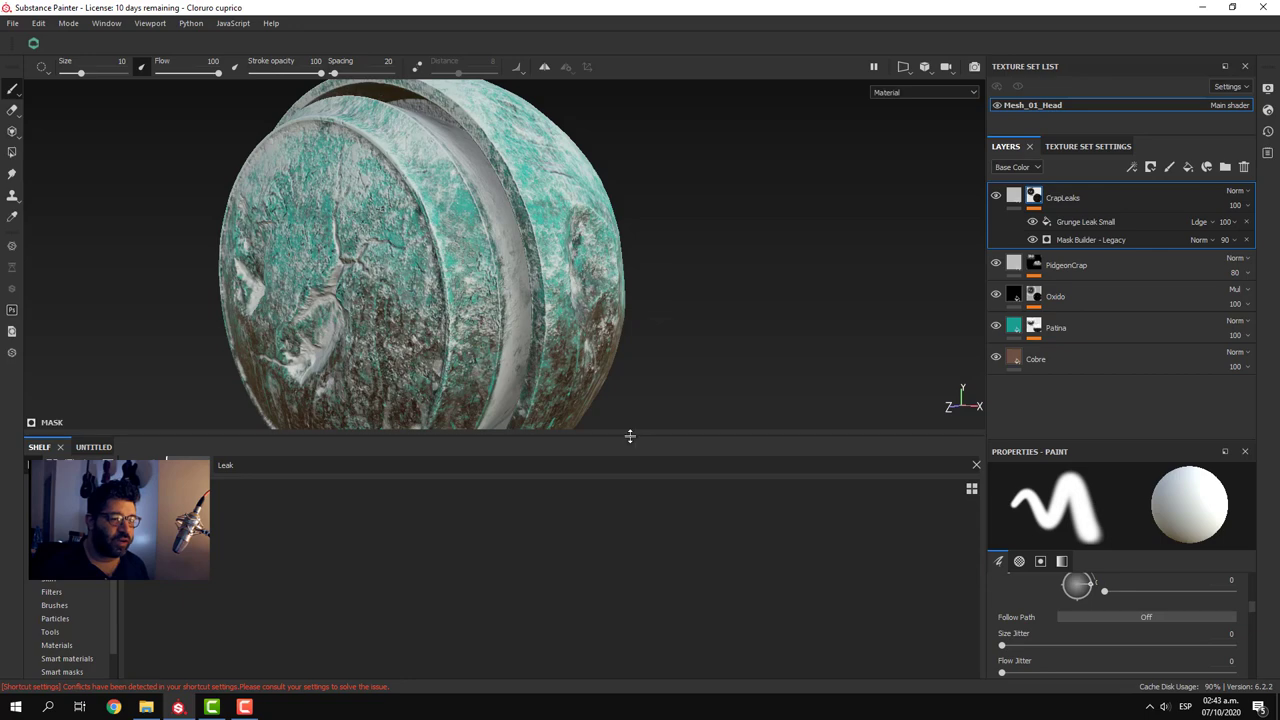
left_click(630, 436)
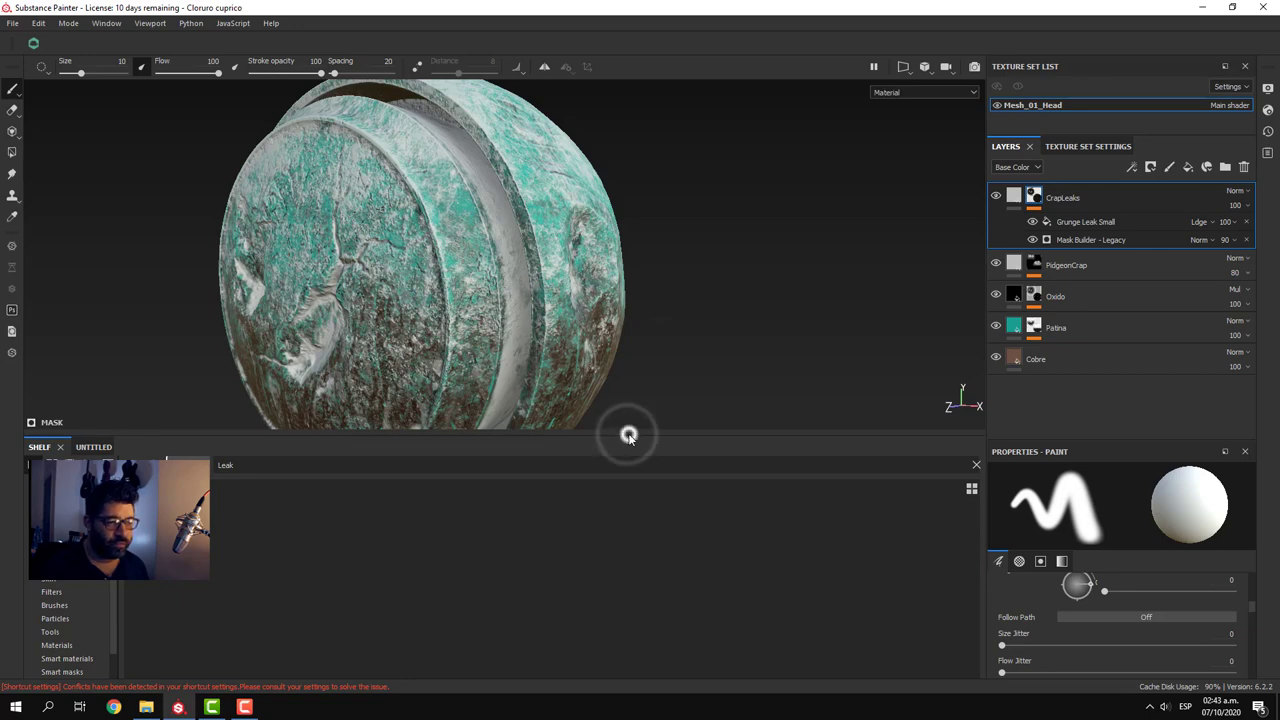
left_click_drag(629, 435, 629, 577)
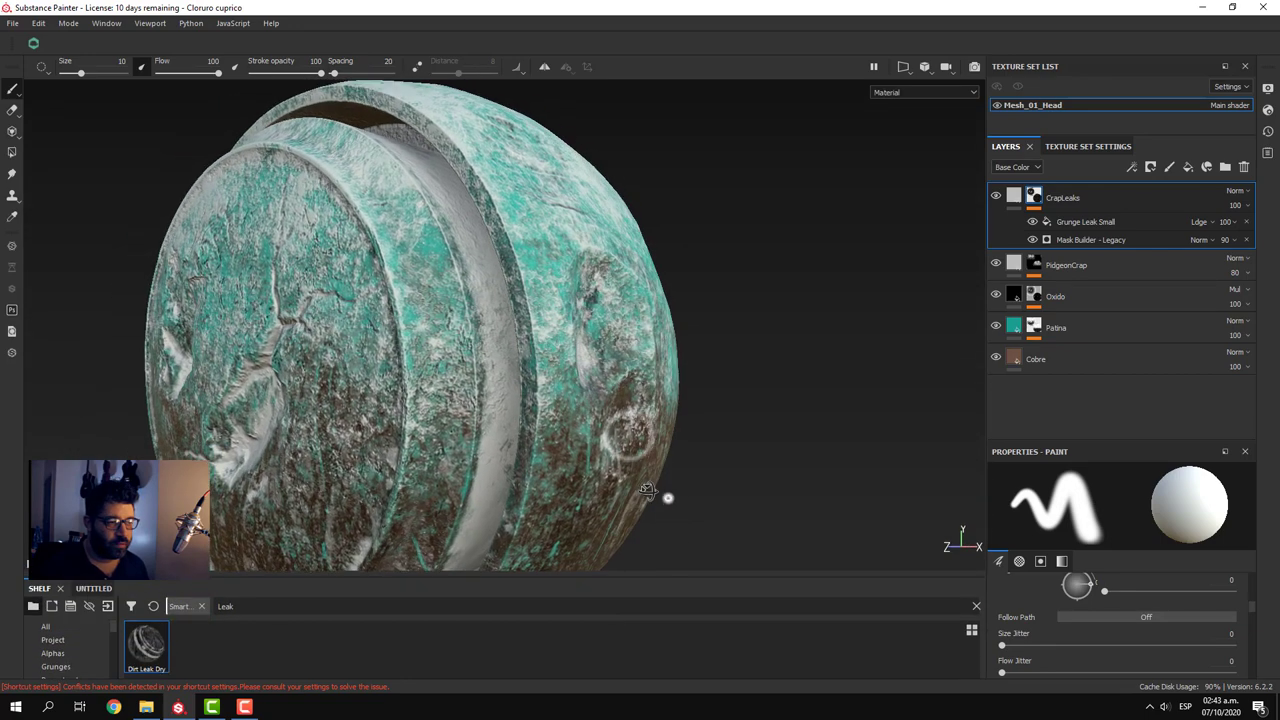
left_click_drag(668, 497, 675, 381, "alt")
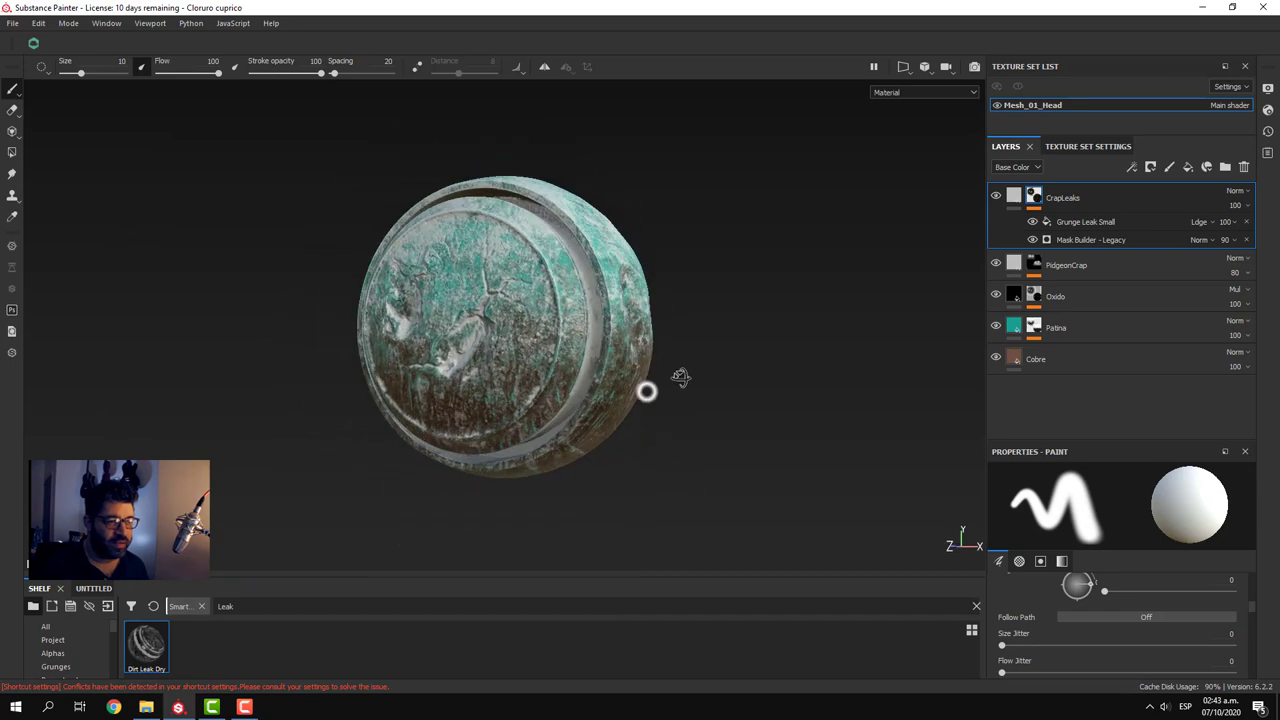
scroll(654, 374, "up", 3)
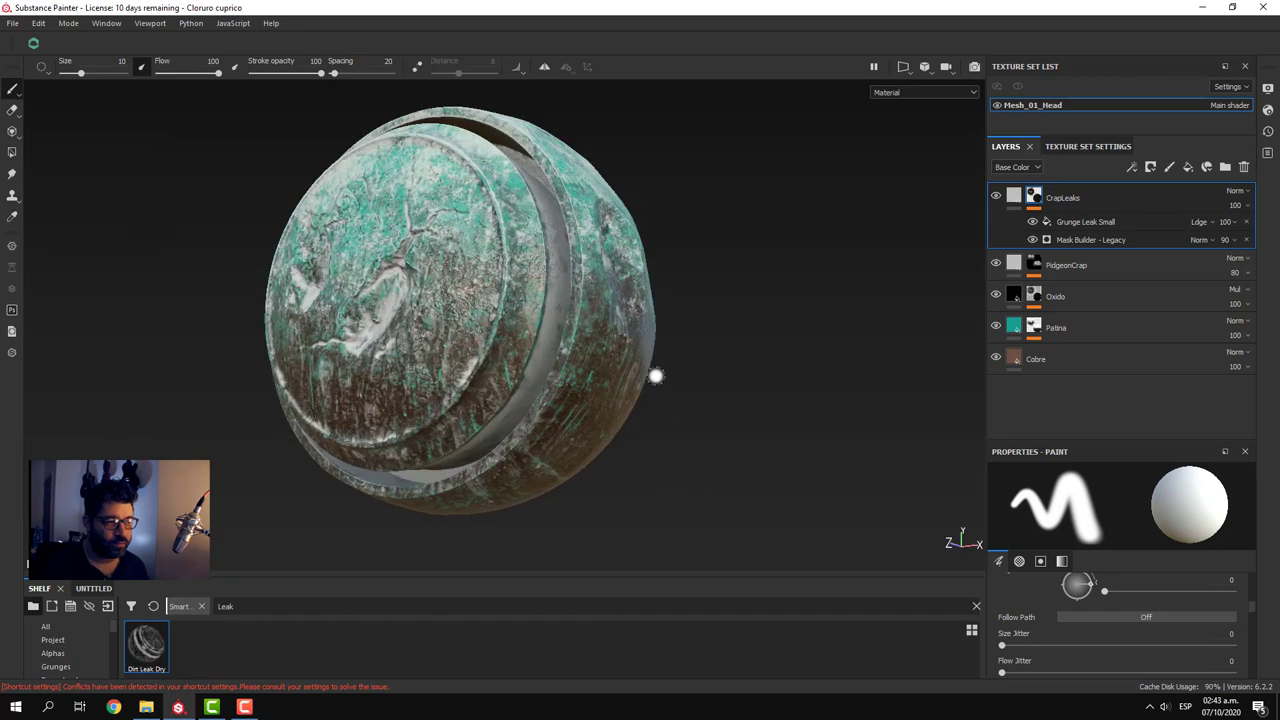
left_click_drag(654, 374, 637, 392, "alt")
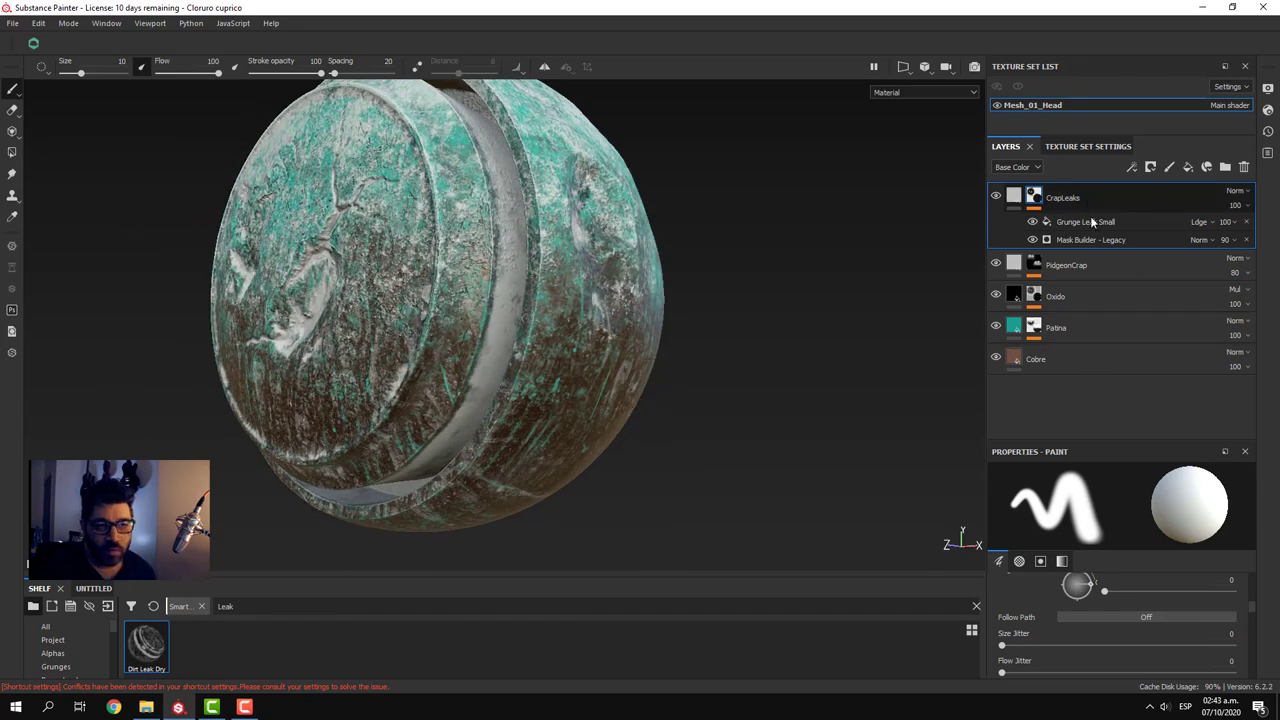
left_click(1047, 224)
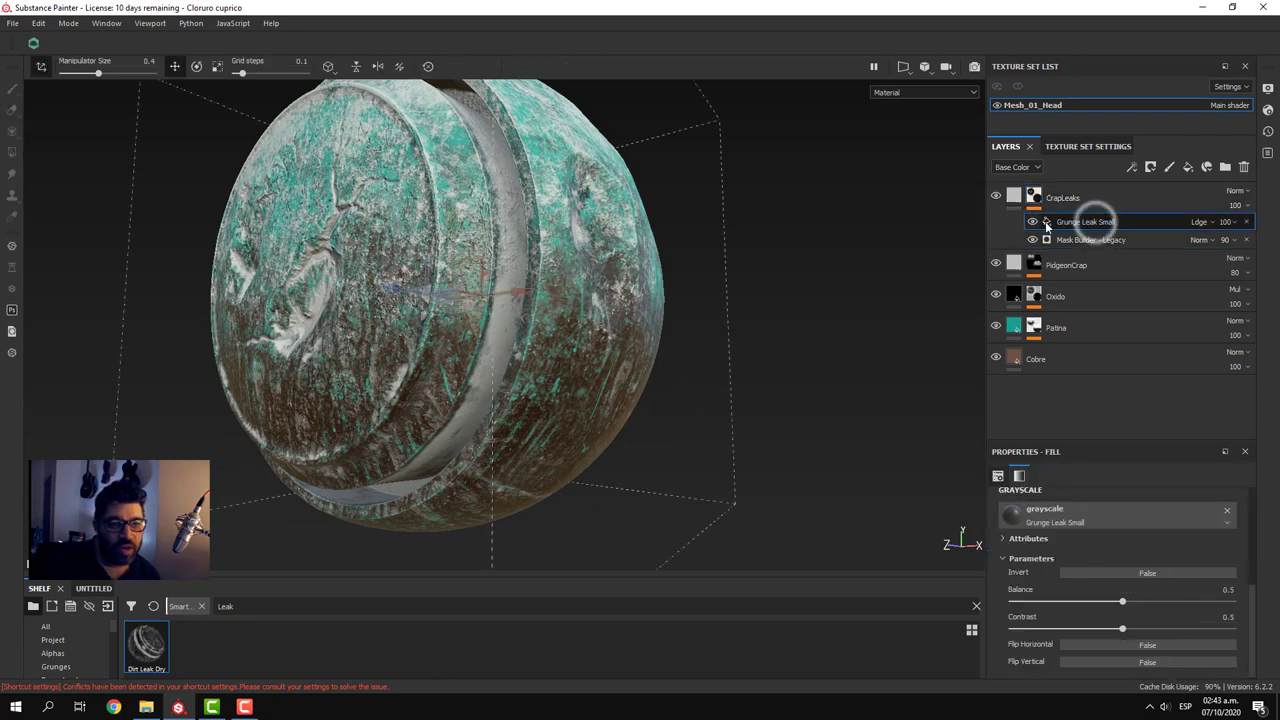
- Invert the leak pattern, set Balance to 0.52 and set UV scale to 2.25
left_click(1116, 571)
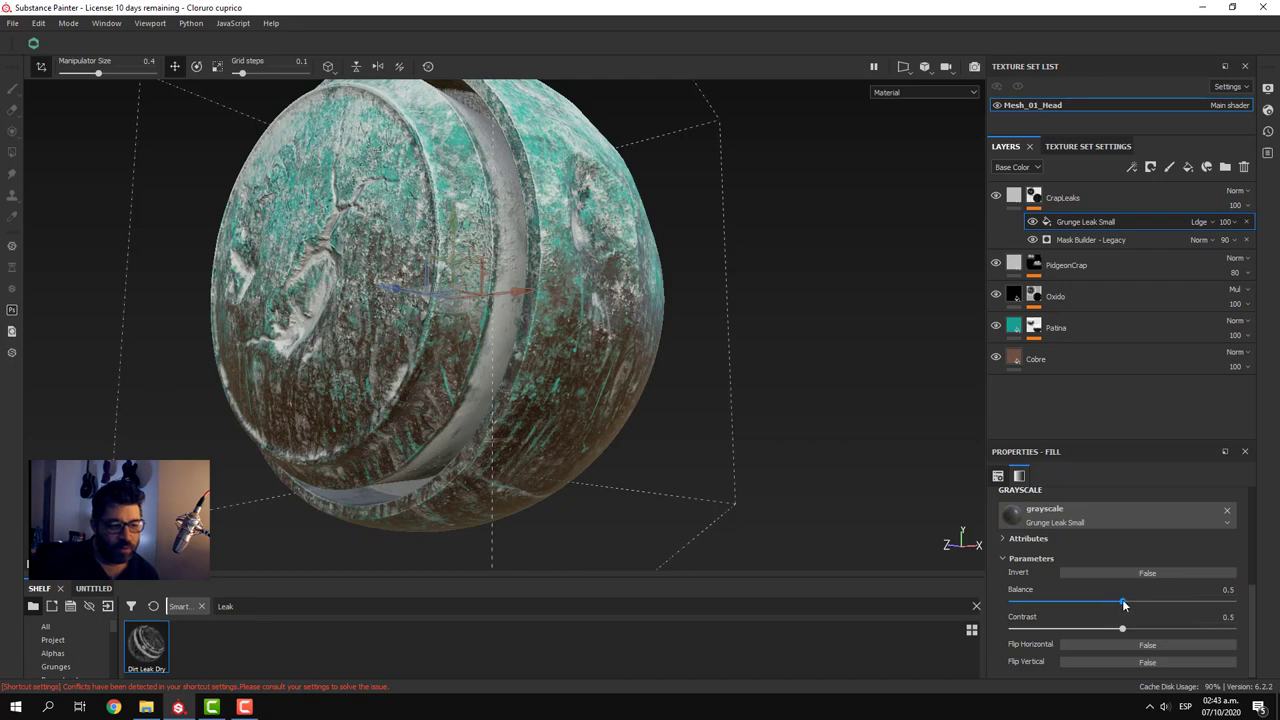
mouse_move(1097, 605)
left_mouse_down()
mouse_move(1074, 606)
mouse_move(1151, 606)
mouse_move(1124, 606)
left_mouse_up()
scroll(1134, 625, "up", 1)
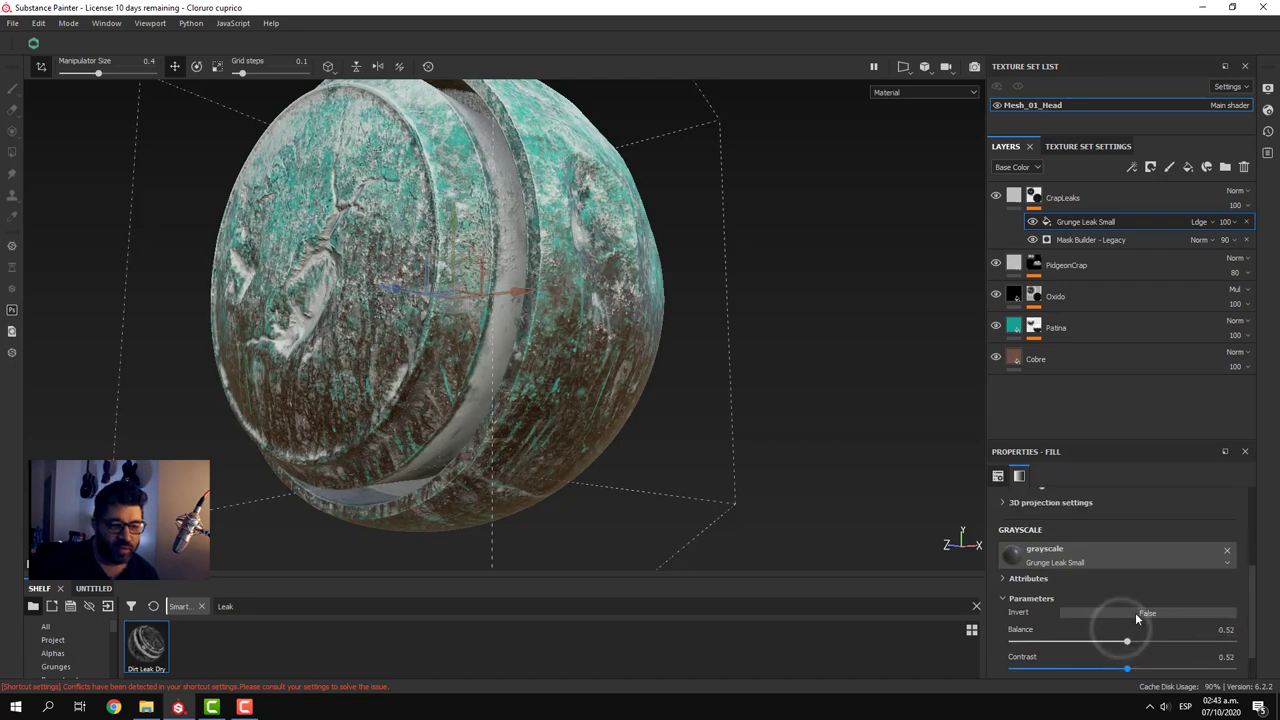
scroll(1134, 625, "up", 2)
scroll(1134, 625, "up", 1)
type("2.2")
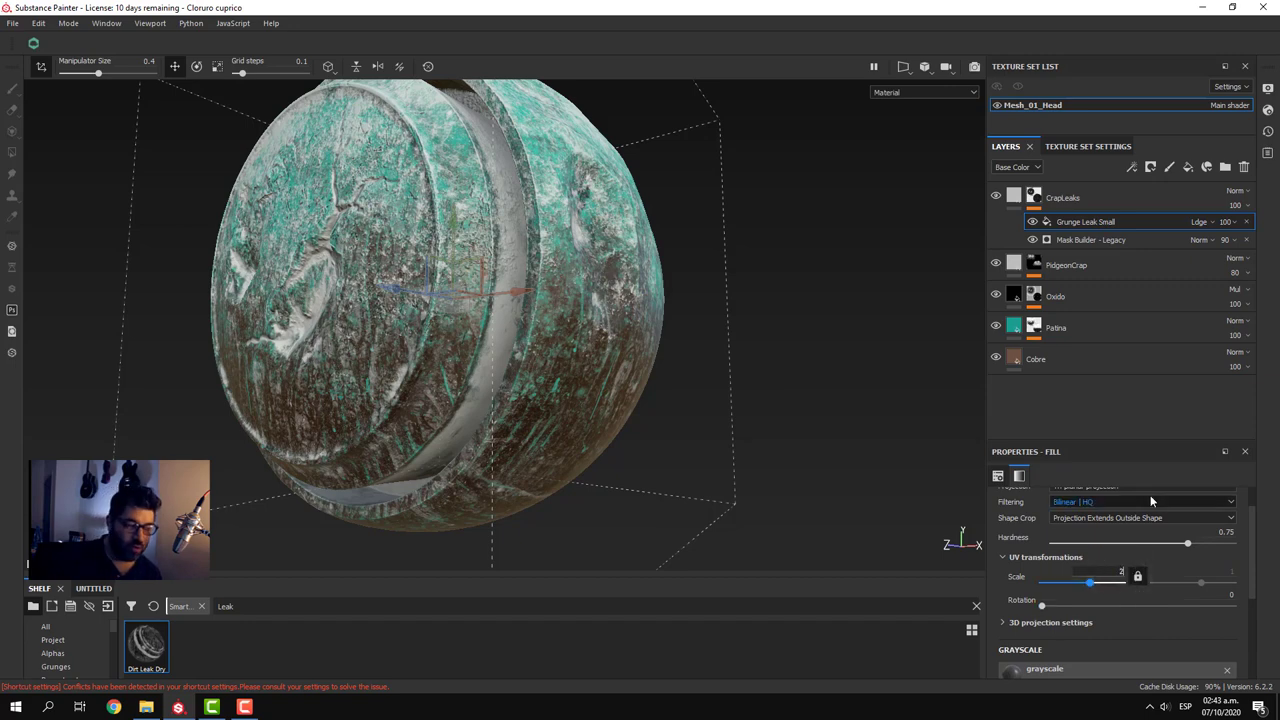
type("5")
key("Return")
- Orbit and zoom around the sphere to inspect the retuned leak streaks
scroll(668, 358, "down", 3)
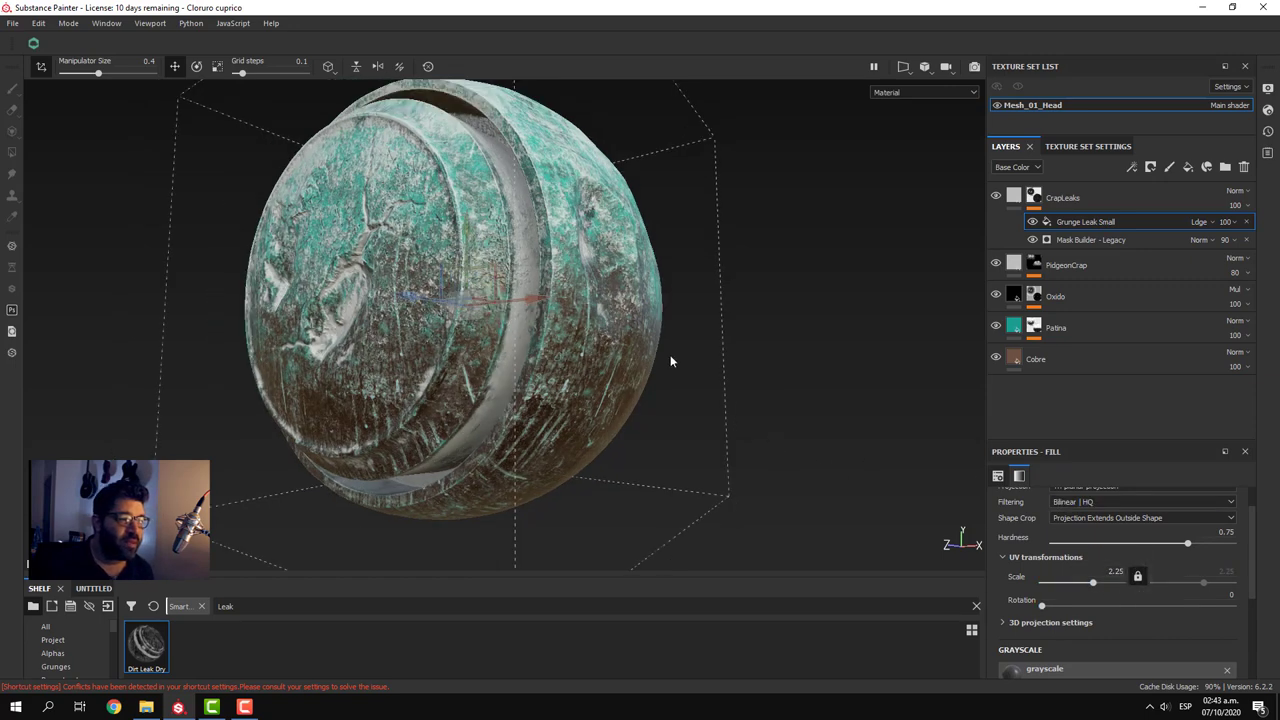
scroll(662, 360, "down", 2)
mouse_move(656, 368)
left_mouse_down("alt")
mouse_move(624, 310)
mouse_move(524, 281)
mouse_move(585, 340)
left_mouse_up("alt")
scroll(590, 336, "up", 5)
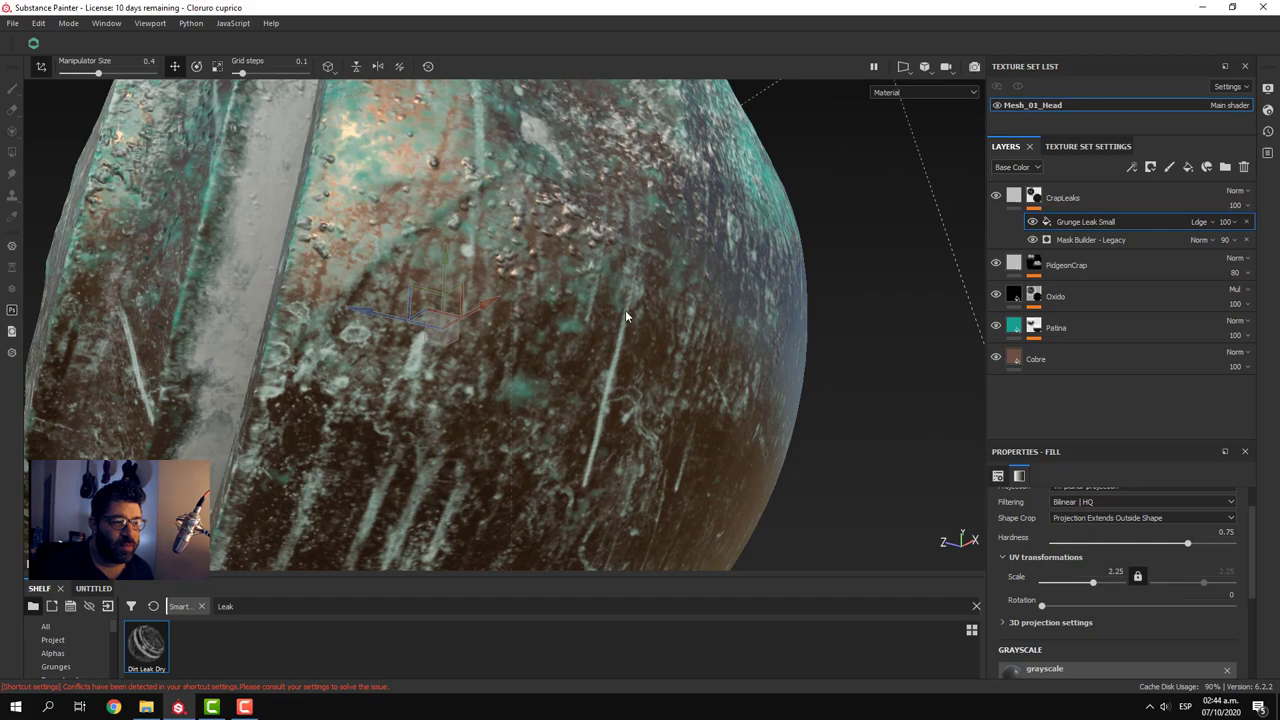
scroll(563, 441, "down", 3)
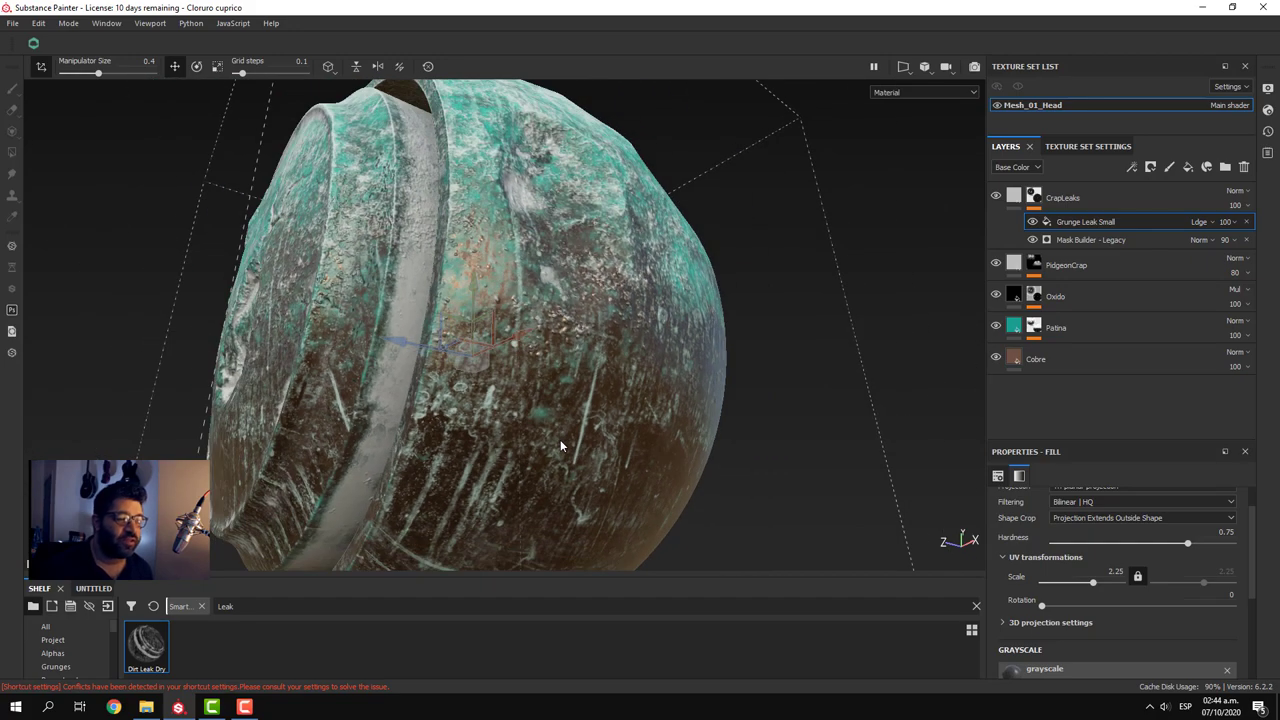
left_click_drag(561, 444, 615, 419, "alt")
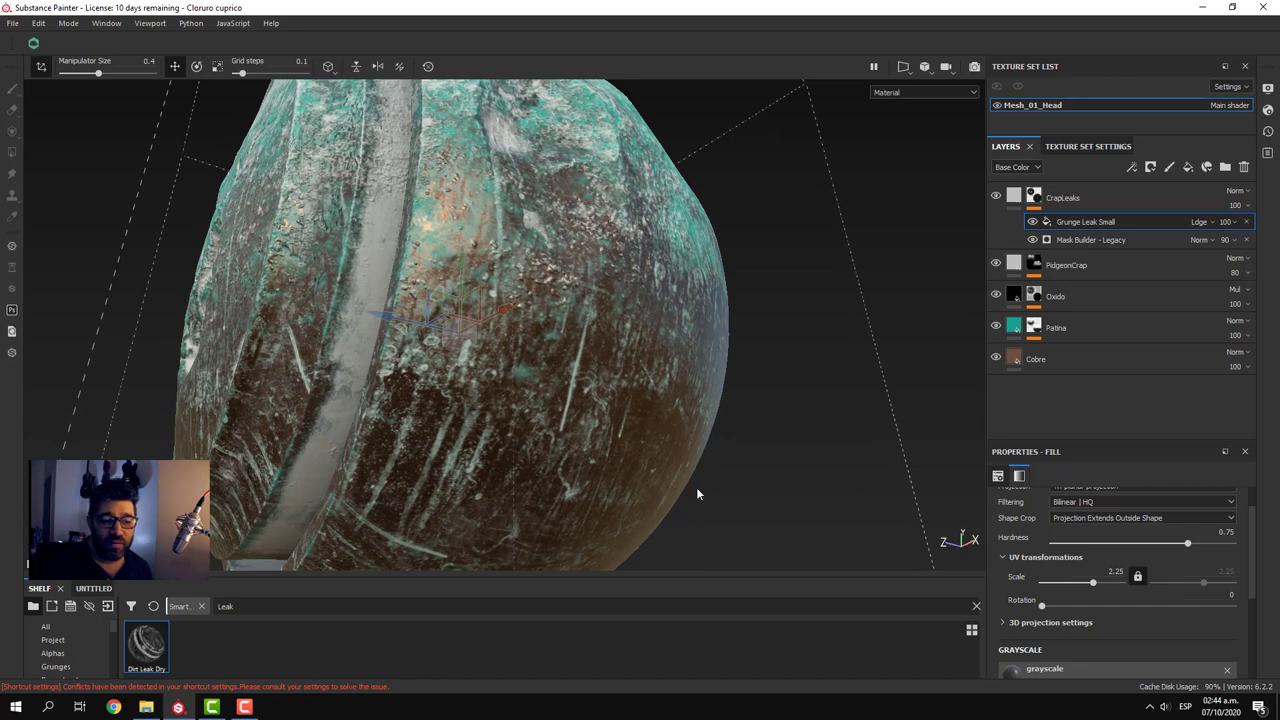
scroll(1250, 588, "down", 2)
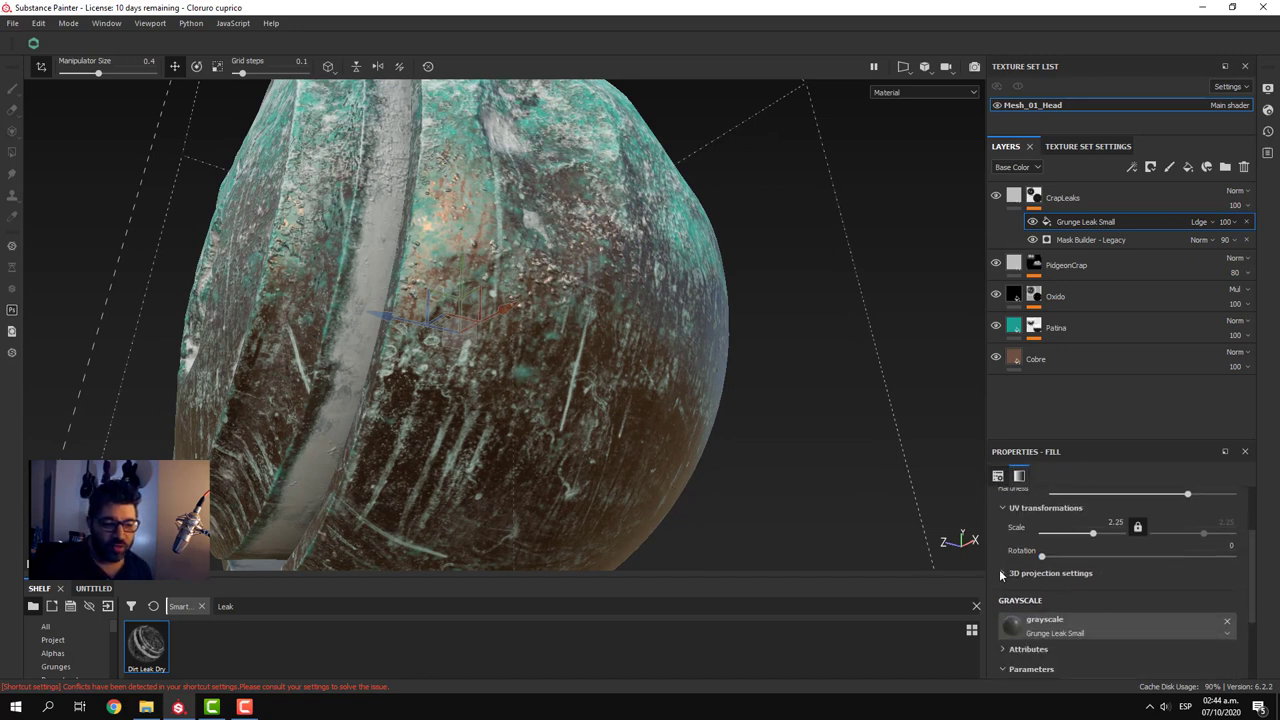
- Shift the leak projection's offset to X 0.15 and Y -0.19
left_click(1002, 574)
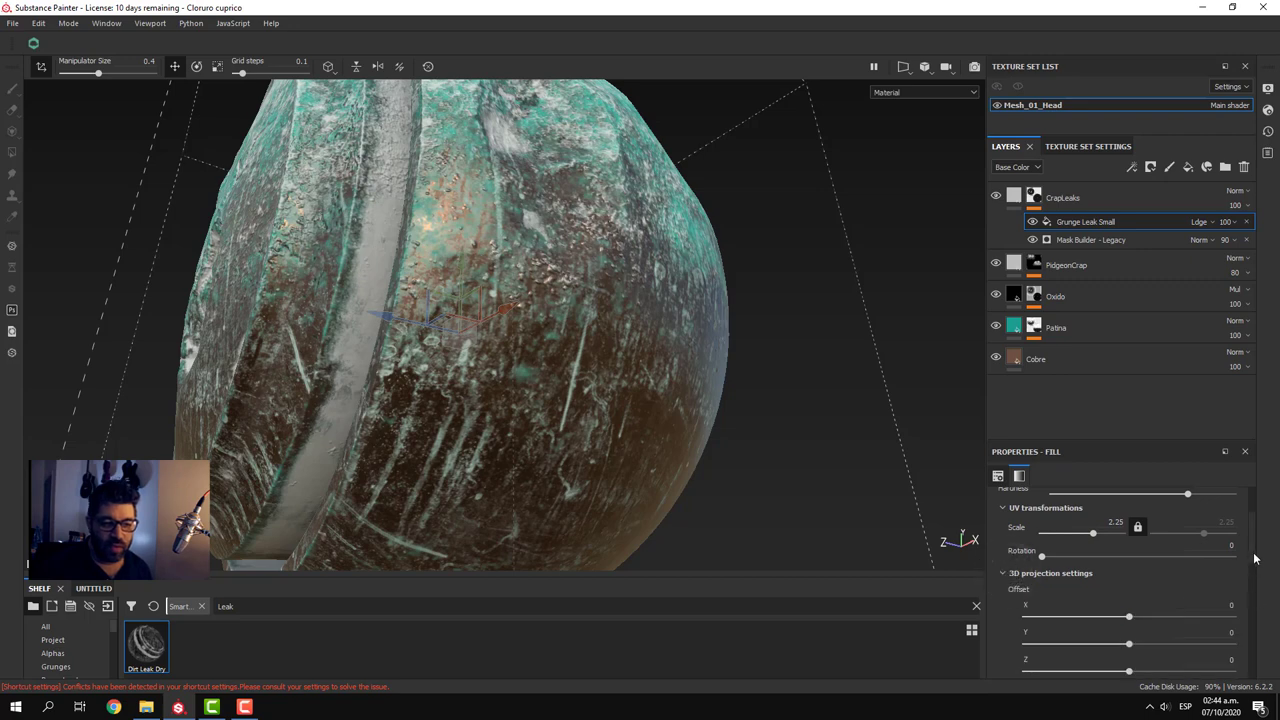
scroll(1254, 558, "down", 2)
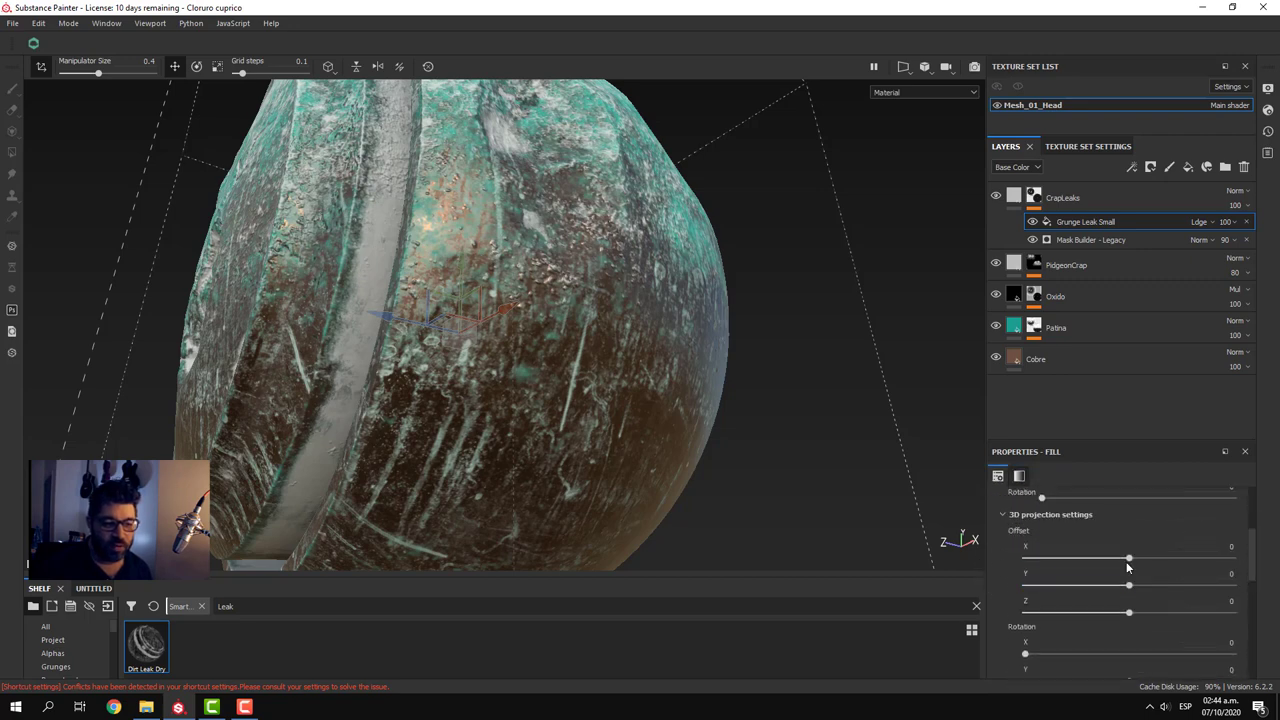
left_click_drag(1127, 559, 1137, 560)
left_click_drag(470, 450, 521, 457, "alt")
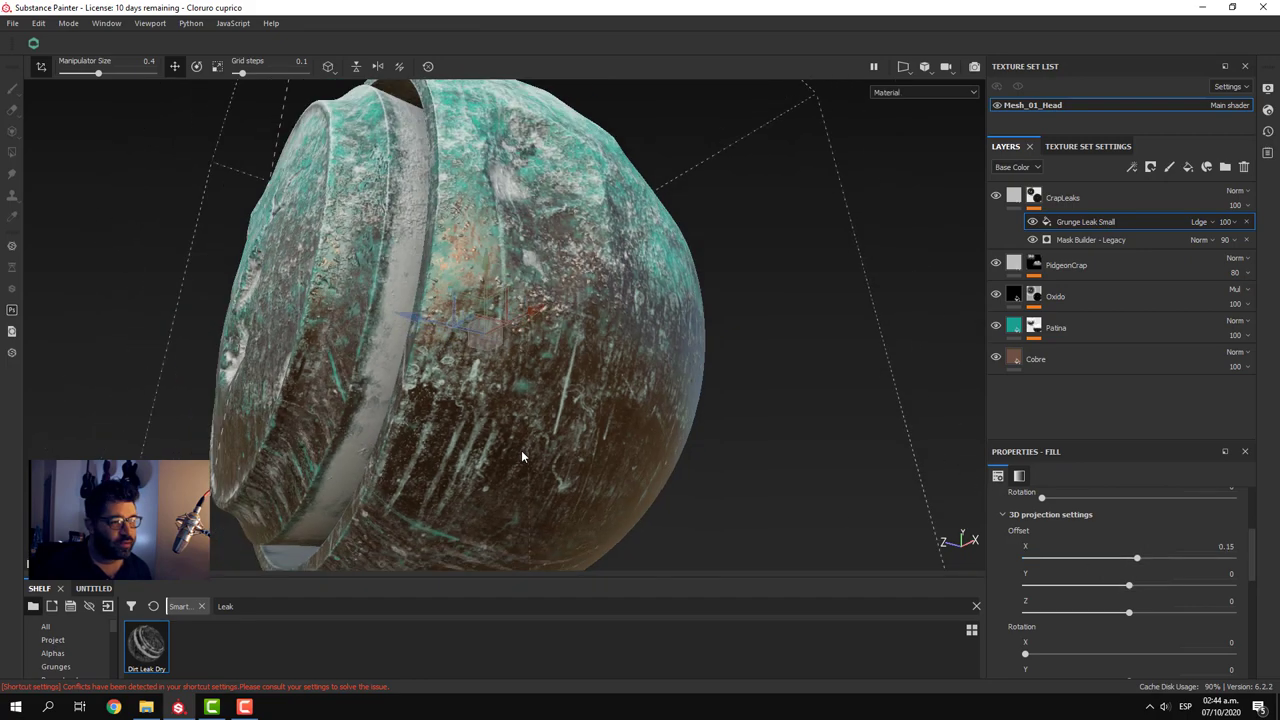
left_click_drag(1129, 587, 1095, 619)
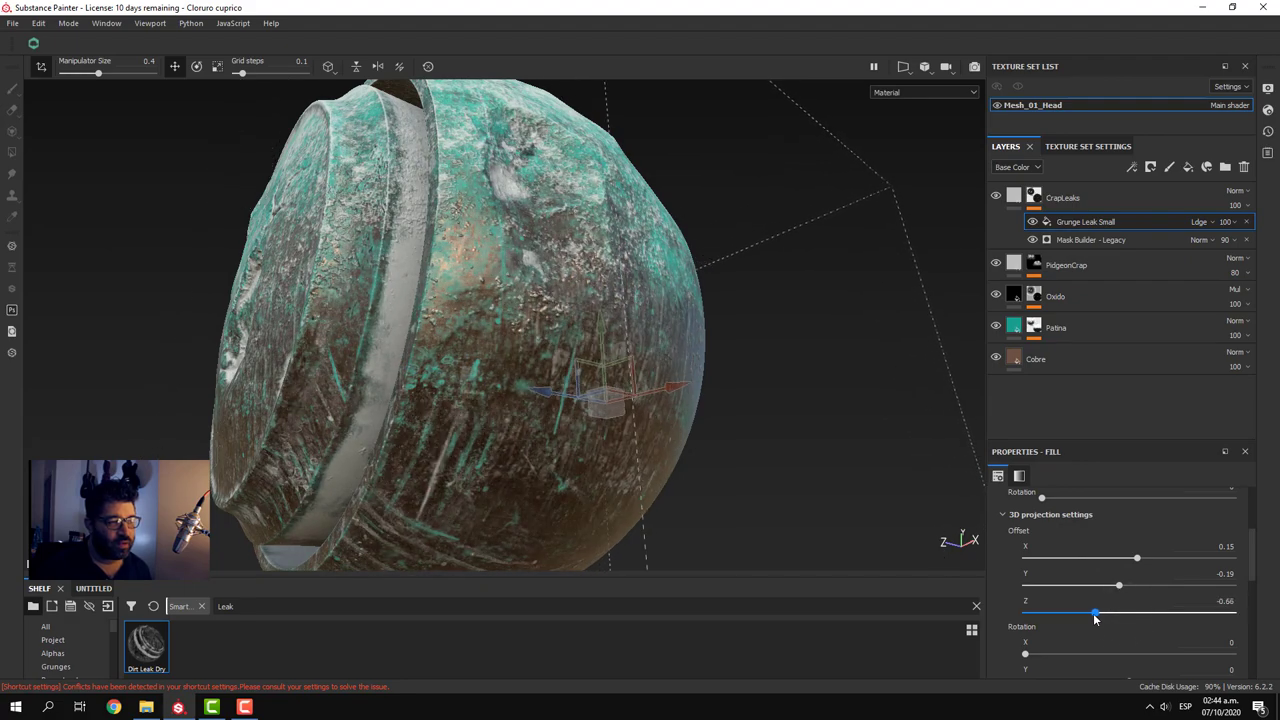
- Adjust the leak projection's Z offset and check the leaks from other angles
mouse_move(631, 412)
left_mouse_down("alt")
mouse_move(677, 380)
mouse_move(780, 438)
left_mouse_up("alt")
scroll(677, 380, "down", 5)
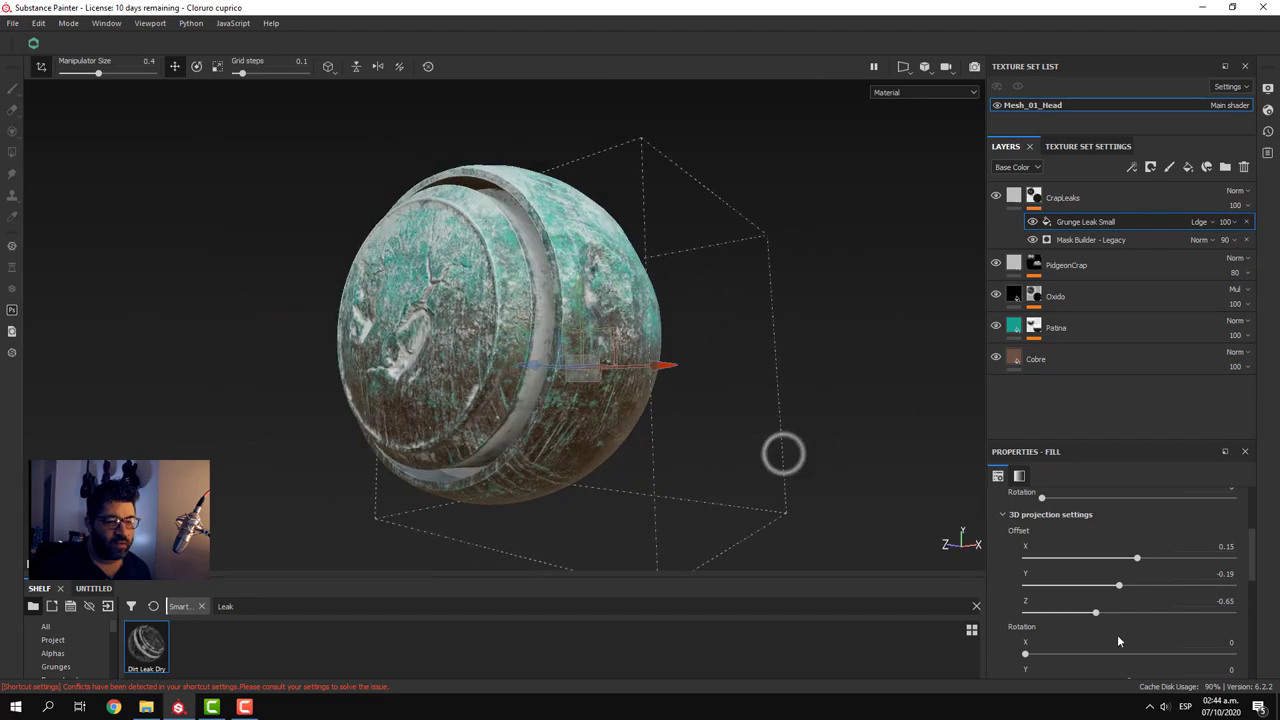
left_click_drag(1095, 613, 1091, 618)
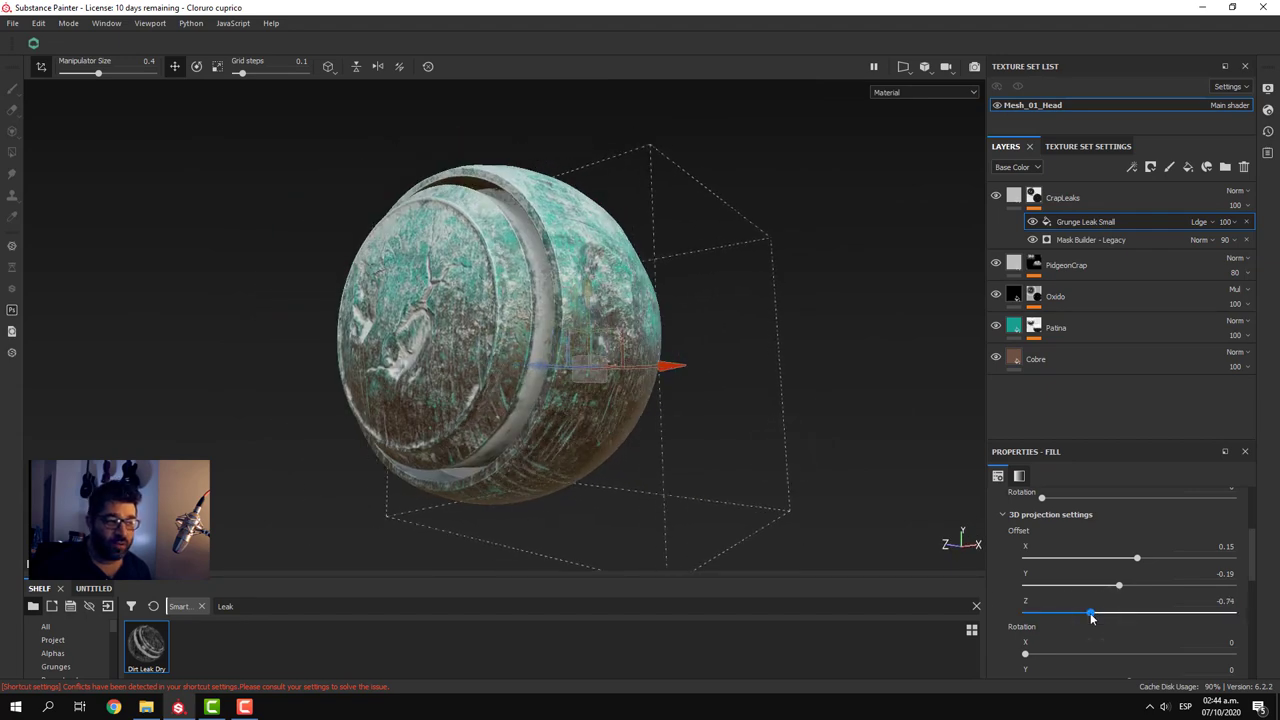
scroll(1080, 620, "up", 5)
mouse_move(708, 434)
left_mouse_down("alt")
mouse_move(295, 445)
mouse_move(686, 480)
mouse_move(653, 346)
mouse_move(674, 486)
left_mouse_up("alt")
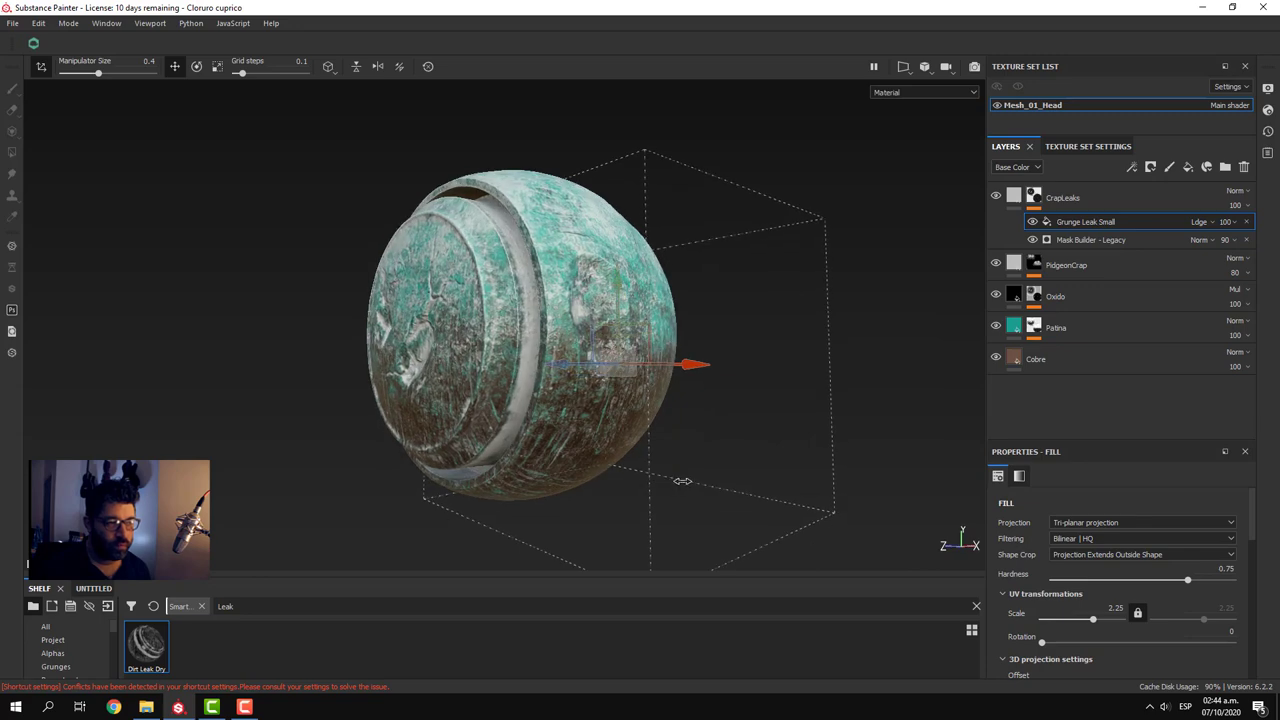
left_click_drag(733, 480, 707, 507, "alt")
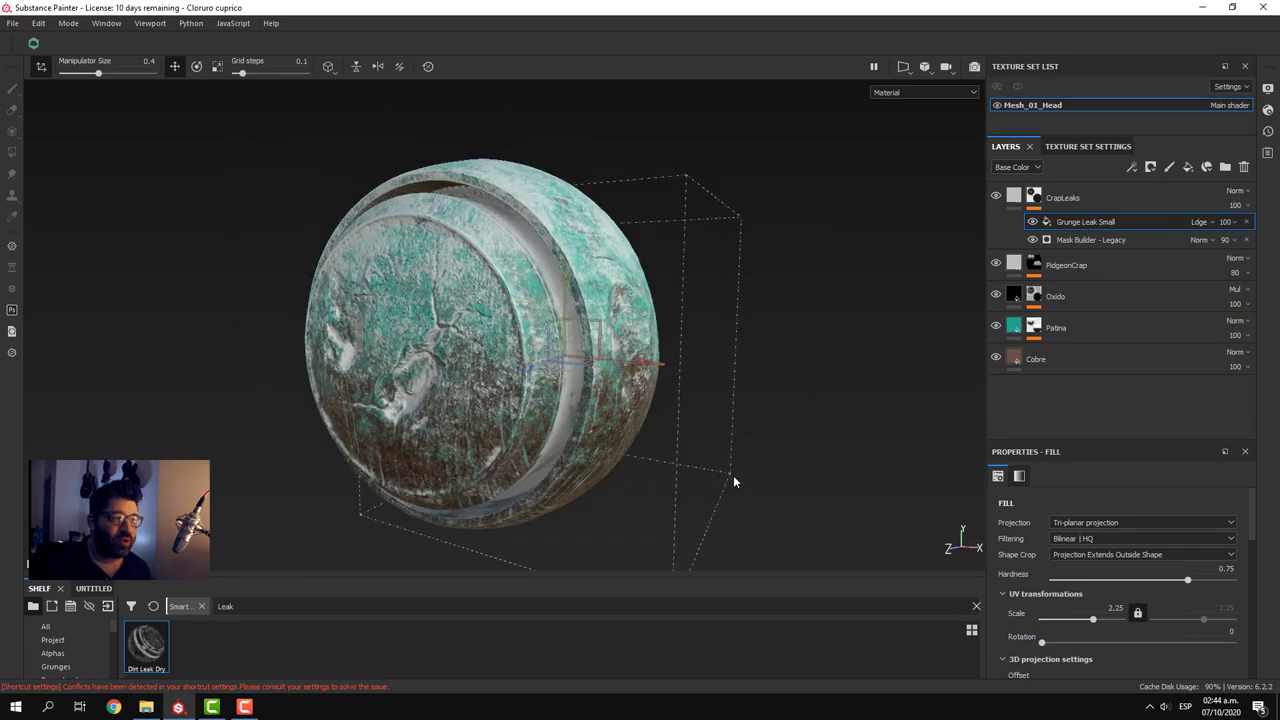
- Select the Mask Builder - Legacy generator and lower its Level to about 0.21
left_click(1090, 240)
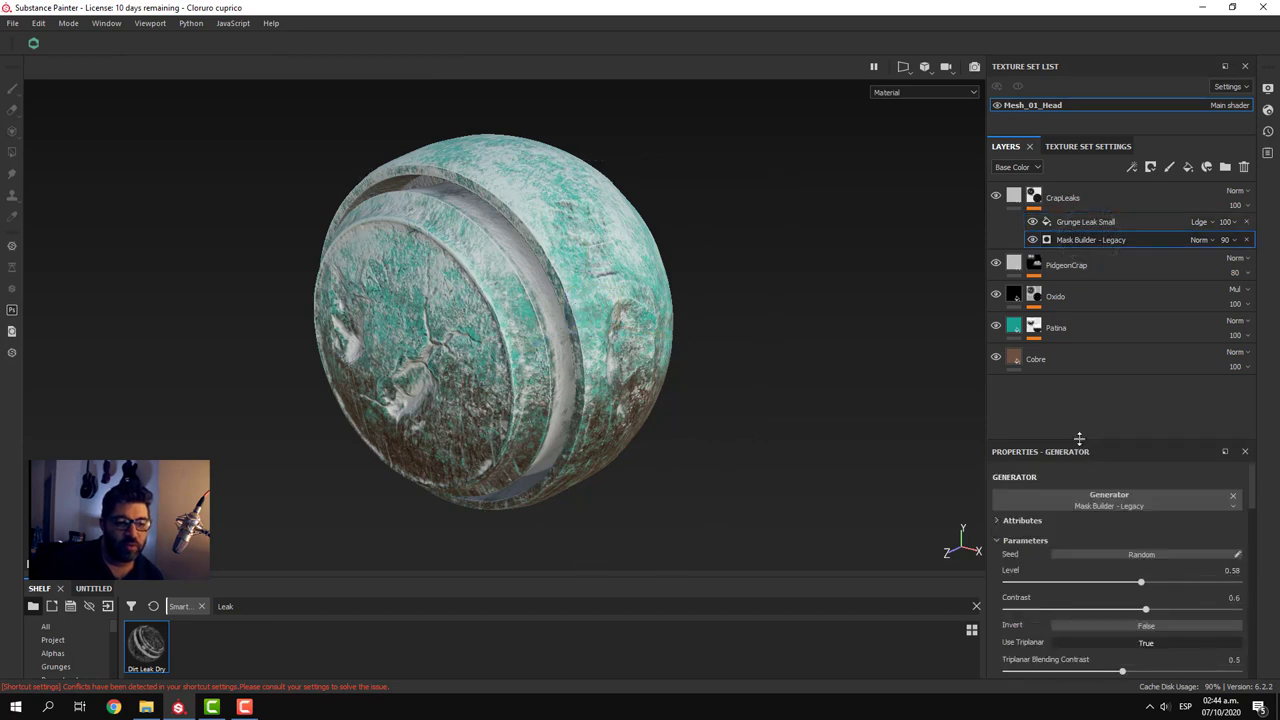
left_click_drag(1079, 438, 1079, 320)
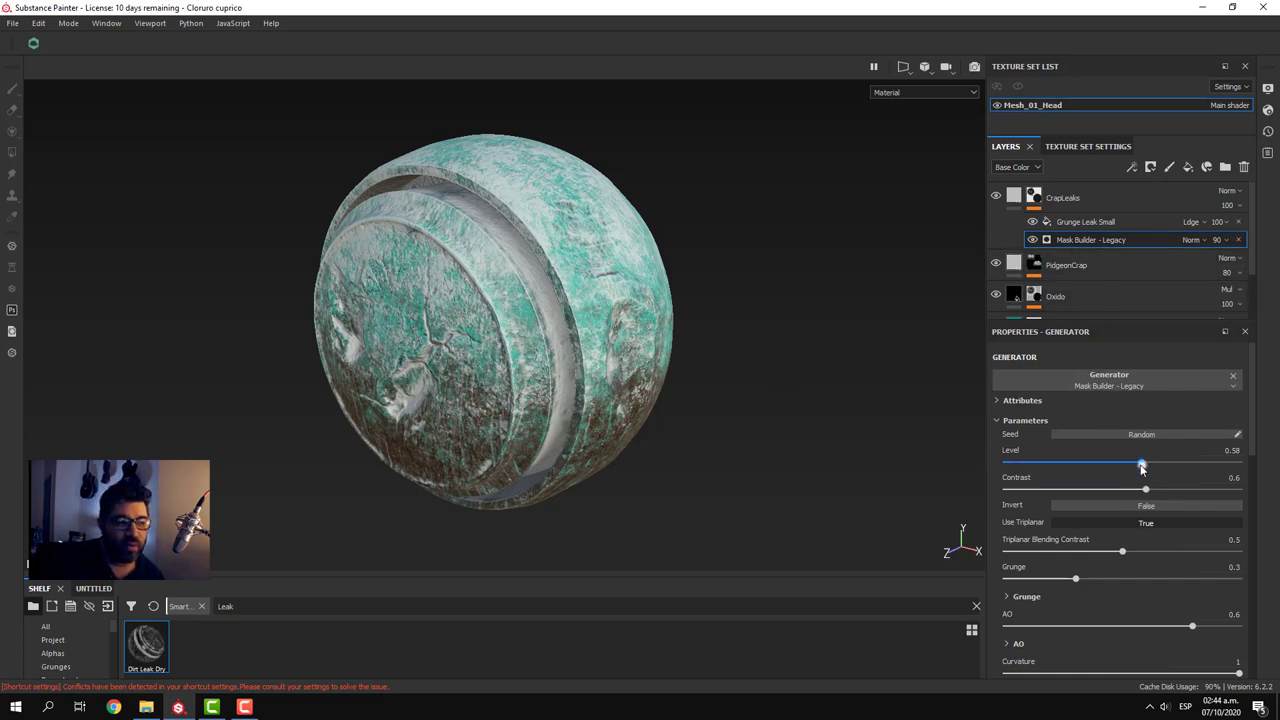
mouse_move(1143, 461)
left_mouse_down()
mouse_move(1007, 462)
mouse_move(1110, 488)
left_mouse_up()
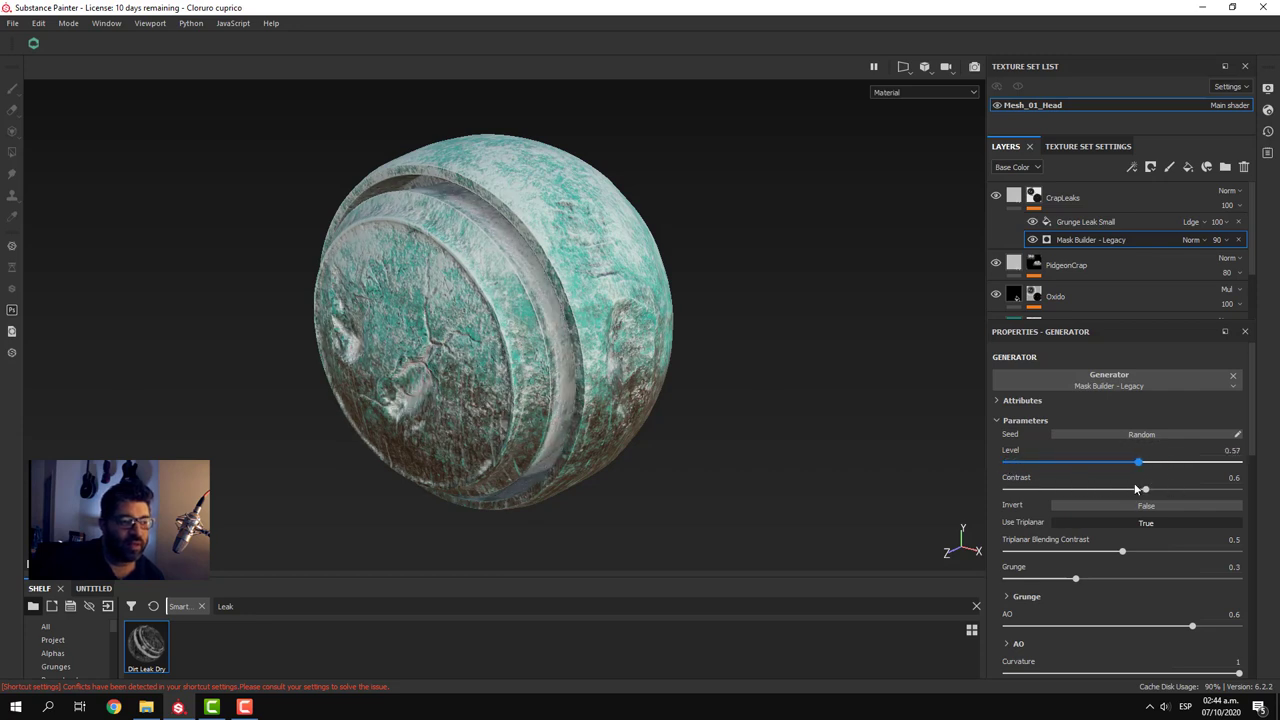
left_click_drag(1109, 488, 1044, 486)
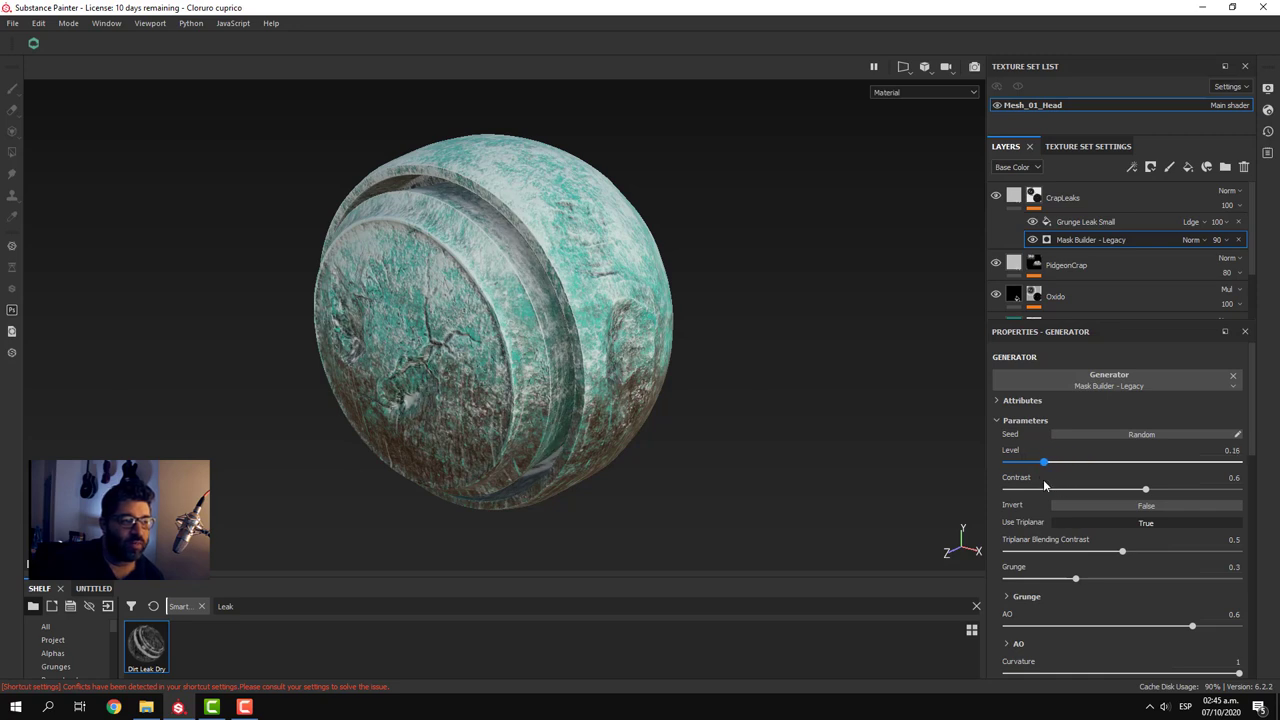
mouse_move(792, 452)
left_mouse_down("alt")
mouse_move(600, 374)
mouse_move(551, 322)
mouse_move(557, 337)
left_mouse_up("alt")
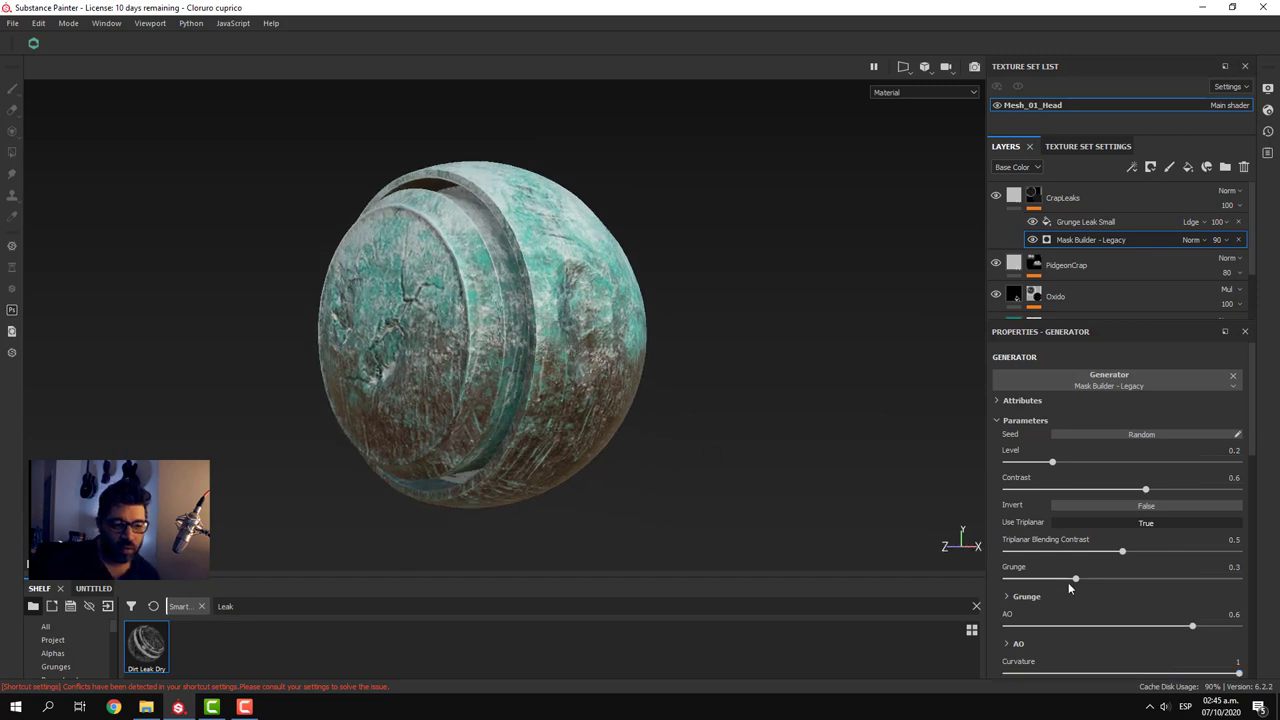
- Raise Grunge to 0.71, set AO to 0.55 and Top/Down Gradient to 0.63
mouse_move(1075, 578)
left_mouse_down()
mouse_move(1228, 590)
mouse_move(1125, 595)
mouse_move(1221, 597)
mouse_move(1172, 601)
left_mouse_up()
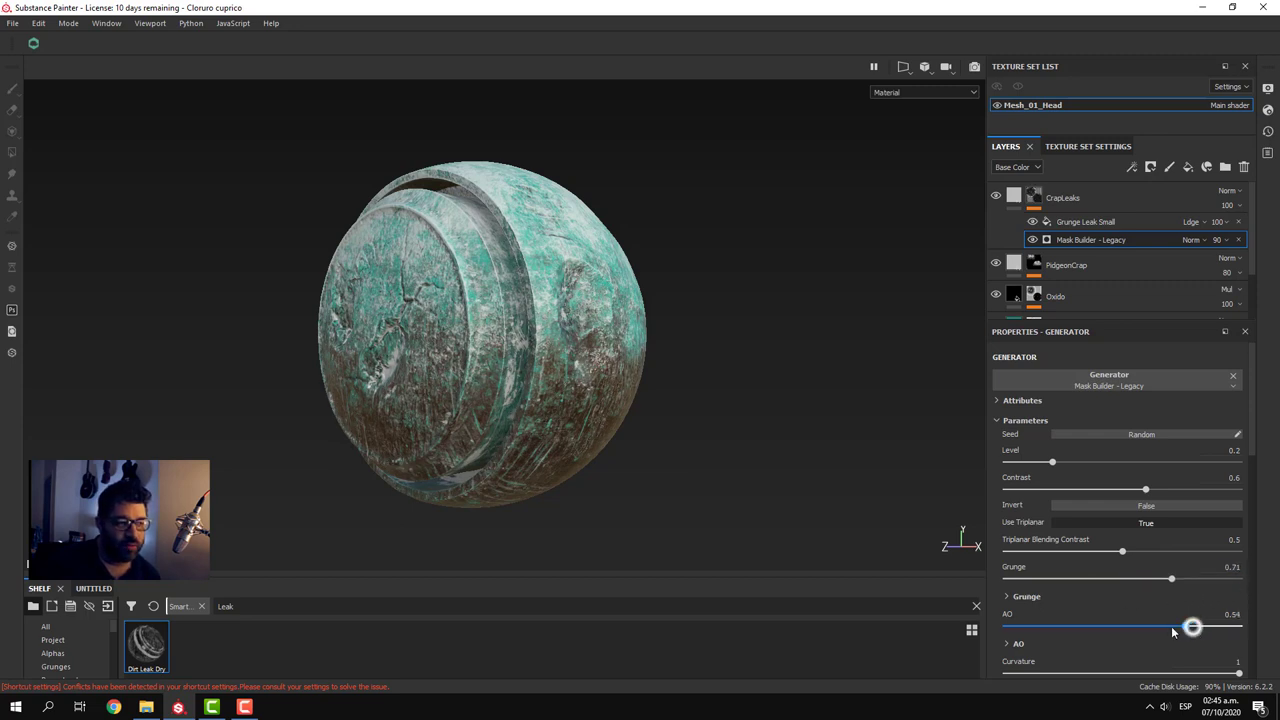
mouse_move(1172, 630)
left_mouse_down()
mouse_move(1124, 627)
mouse_move(1186, 645)
left_mouse_up()
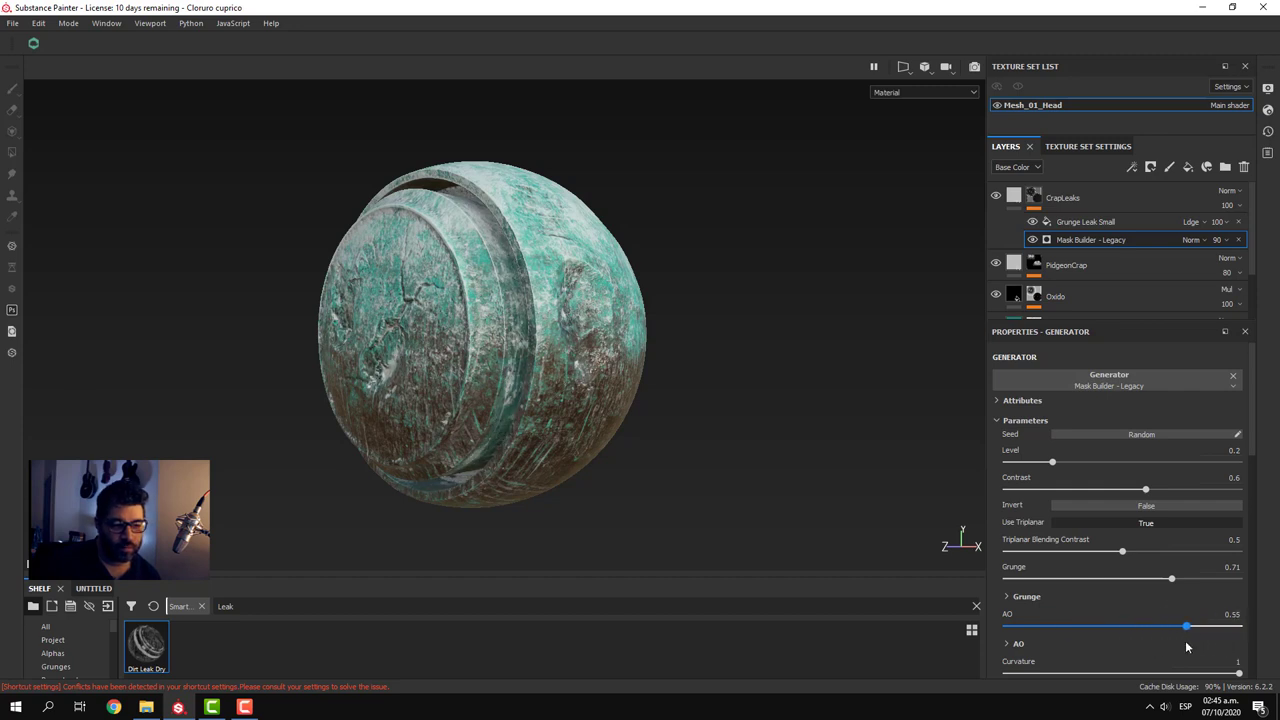
left_click(1143, 506)
left_click(1143, 506)
scroll(1143, 626, "down", 1)
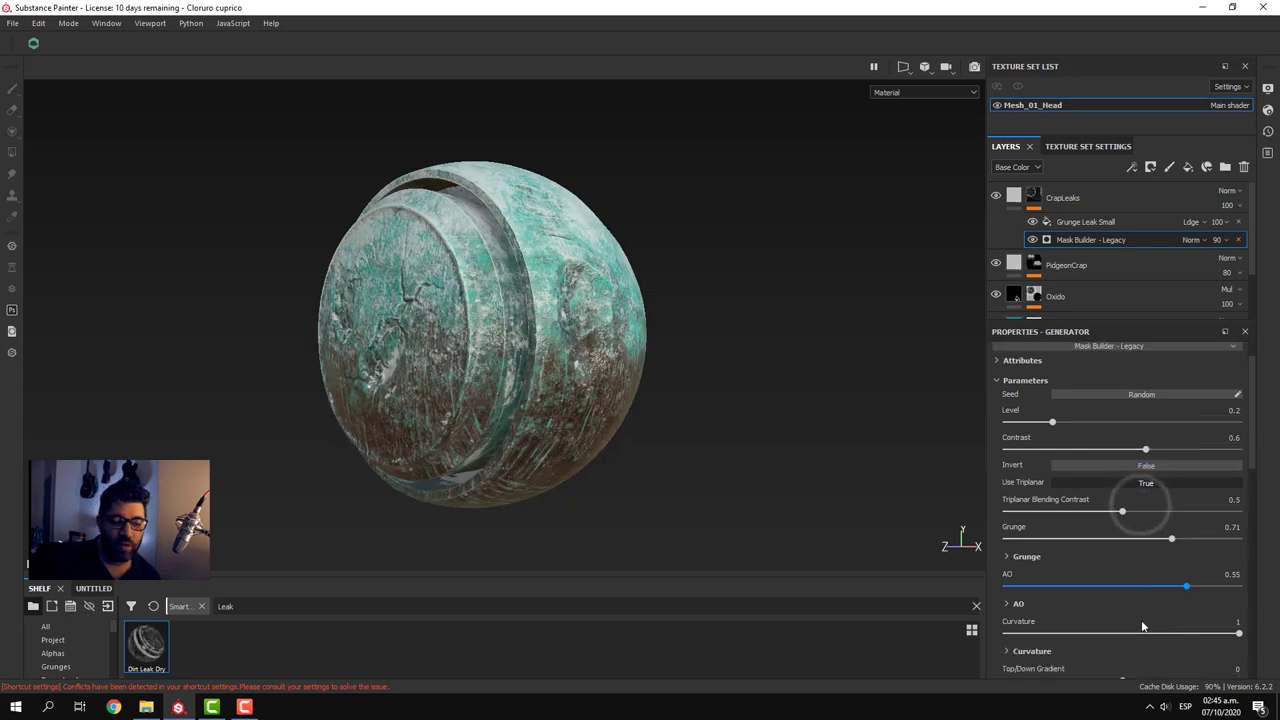
scroll(1146, 617, "down", 2)
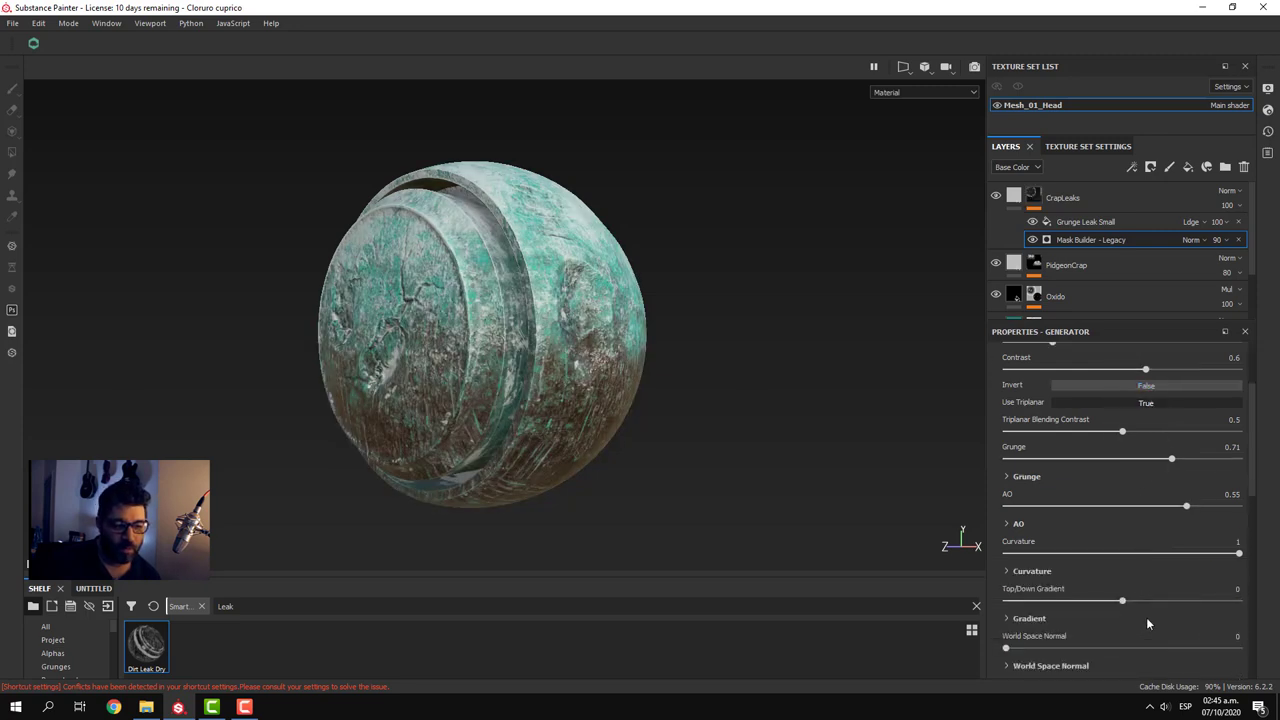
scroll(1146, 617, "down", 2)
mouse_move(1122, 520)
left_mouse_down()
mouse_move(1234, 543)
mouse_move(1145, 526)
mouse_move(1236, 522)
mouse_move(1022, 533)
mouse_move(1204, 542)
mouse_move(1216, 559)
mouse_move(1114, 548)
mouse_move(1260, 576)
left_mouse_up()
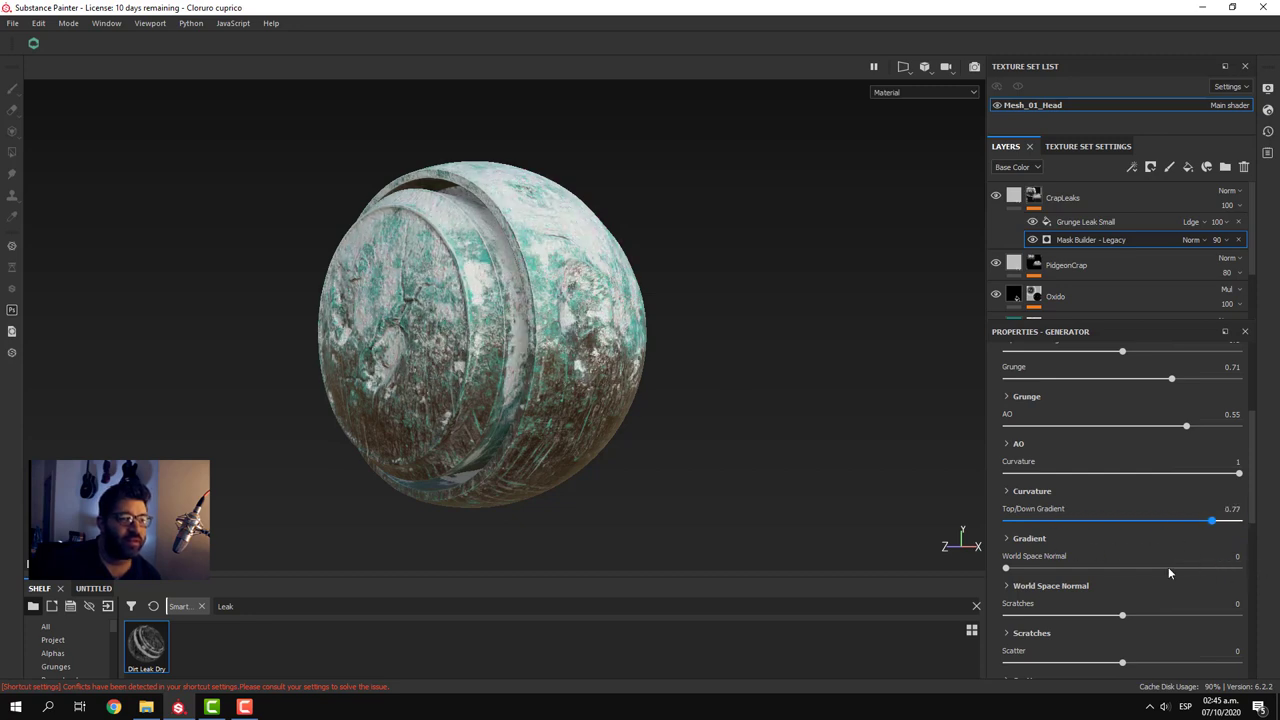
mouse_move(1168, 567)
left_mouse_down()
mouse_move(1132, 553)
mouse_move(1225, 560)
mouse_move(1143, 560)
mouse_move(1194, 564)
left_mouse_up()
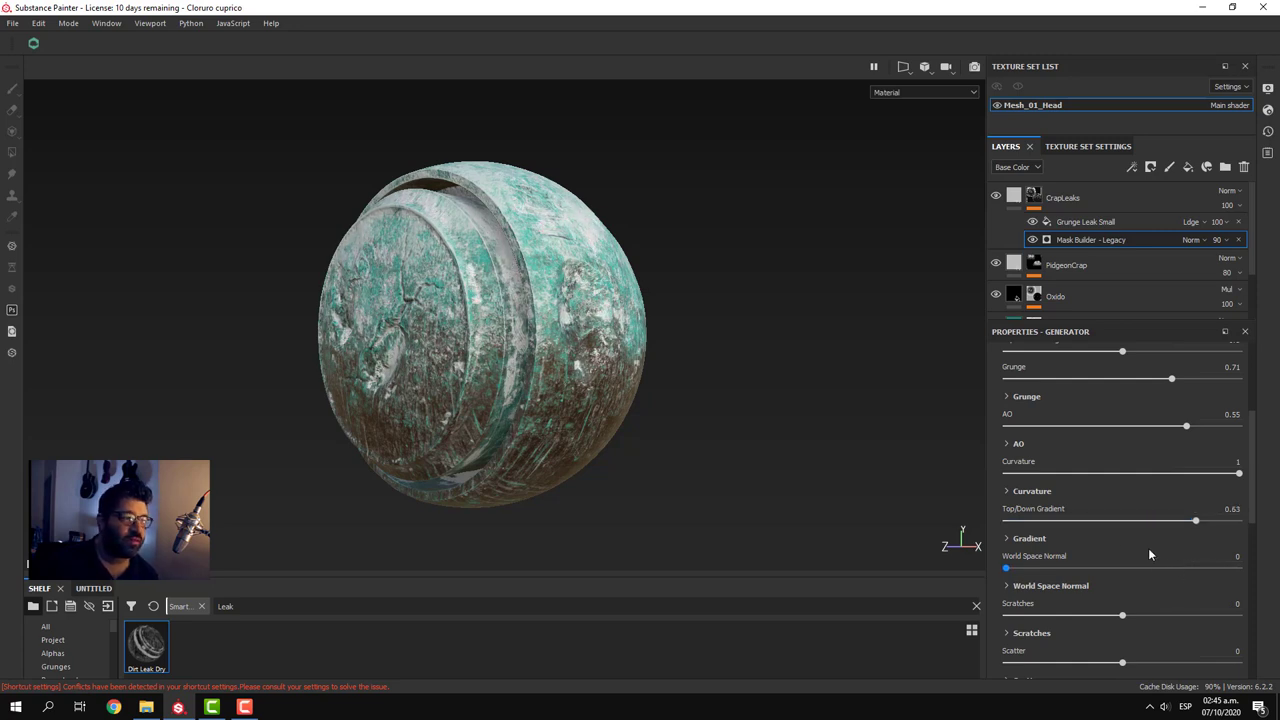
- Orbit around the whole sphere, then fine-tune the mask Level around 0.2
left_click_drag(650, 390, 823, 349, "alt")
right_click_drag(823, 349, 677, 386, "alt")
left_click_drag(677, 386, 583, 418, "alt")
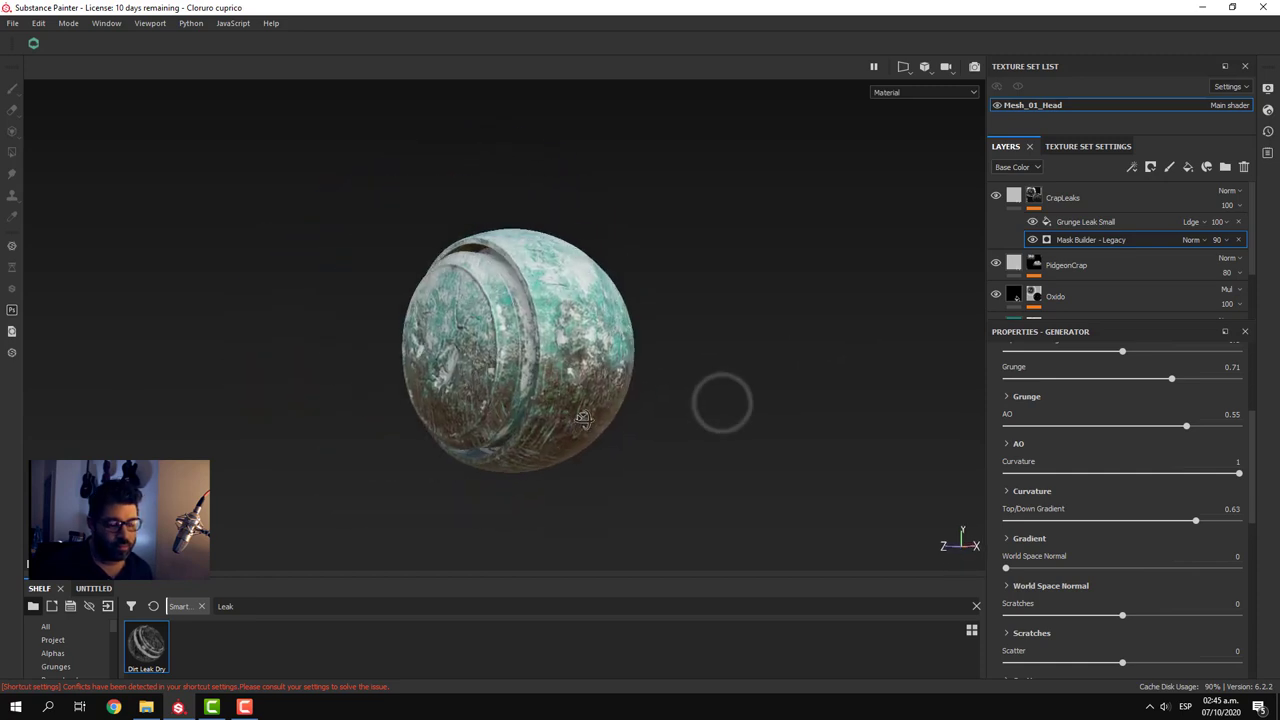
scroll(1064, 555, "down", 2)
scroll(1086, 562, "down", 2)
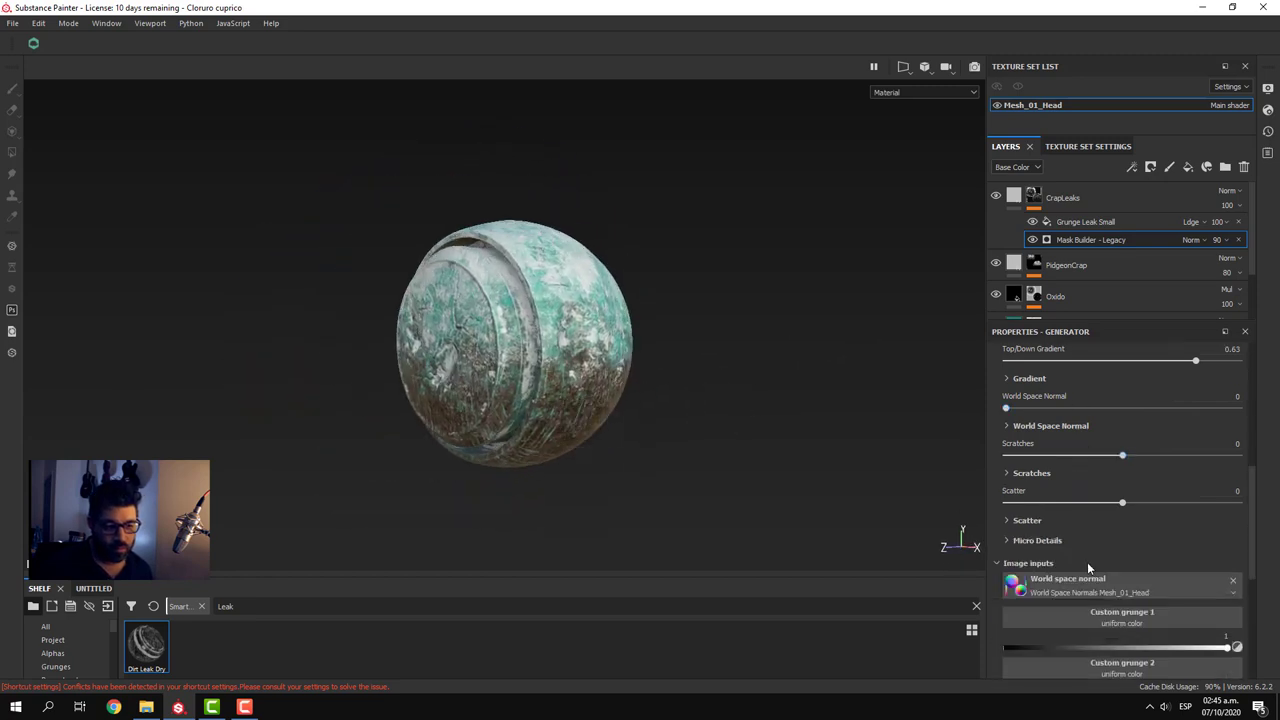
scroll(1087, 562, "up", 1)
scroll(1087, 562, "up", 5)
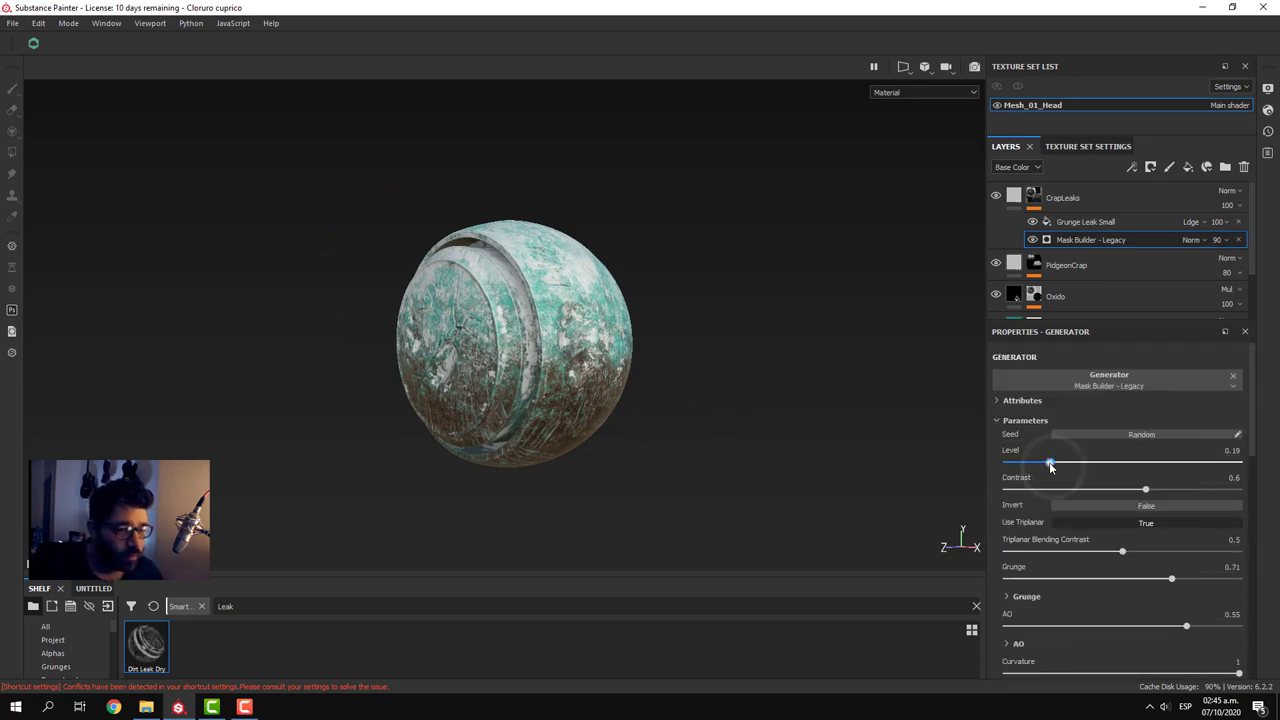
left_click_drag(1040, 463, 985, 458)
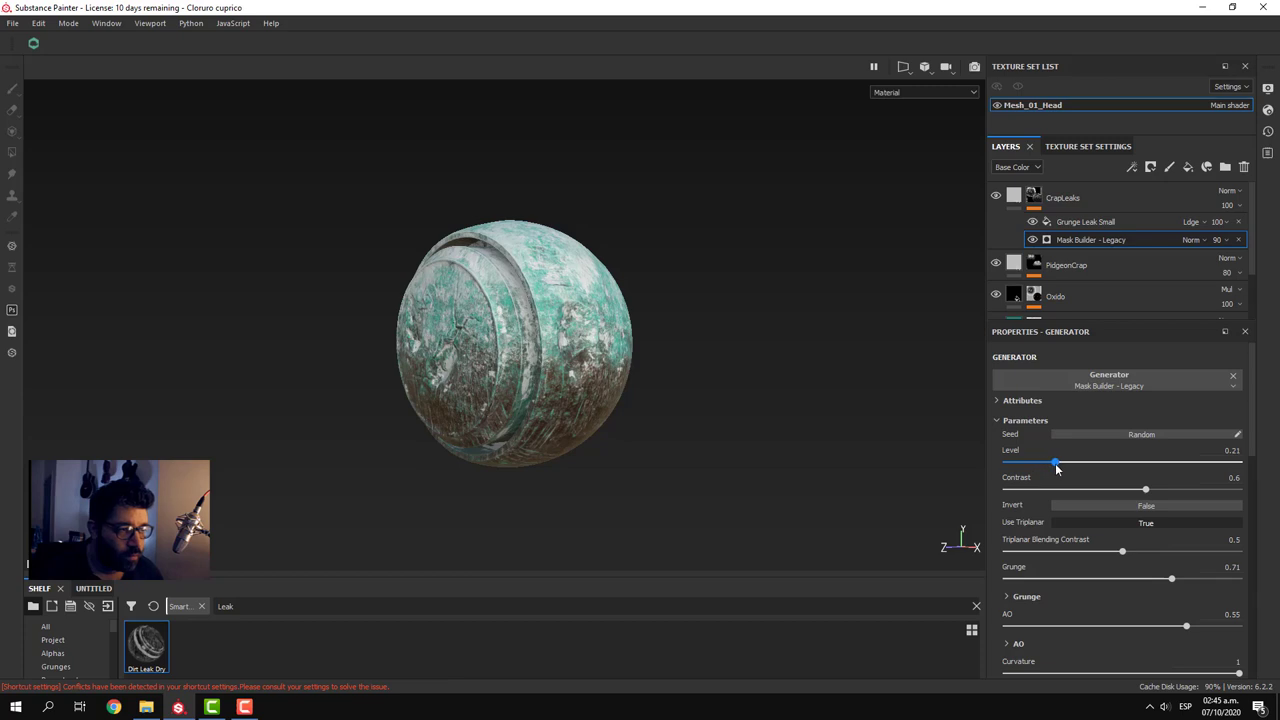
- Lower the Grunge Leak Small fill's Balance to 0.48
left_click(1076, 222)
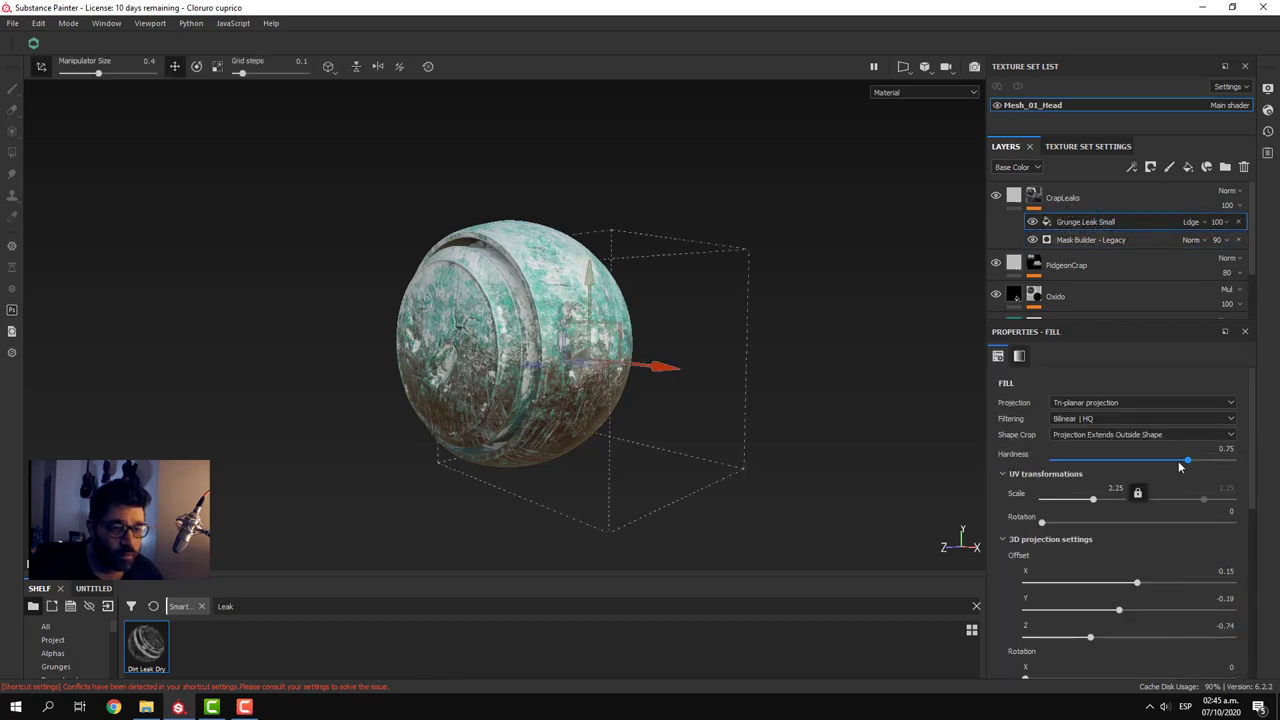
scroll(1132, 551, "down", 4)
scroll(1134, 562, "down", 4)
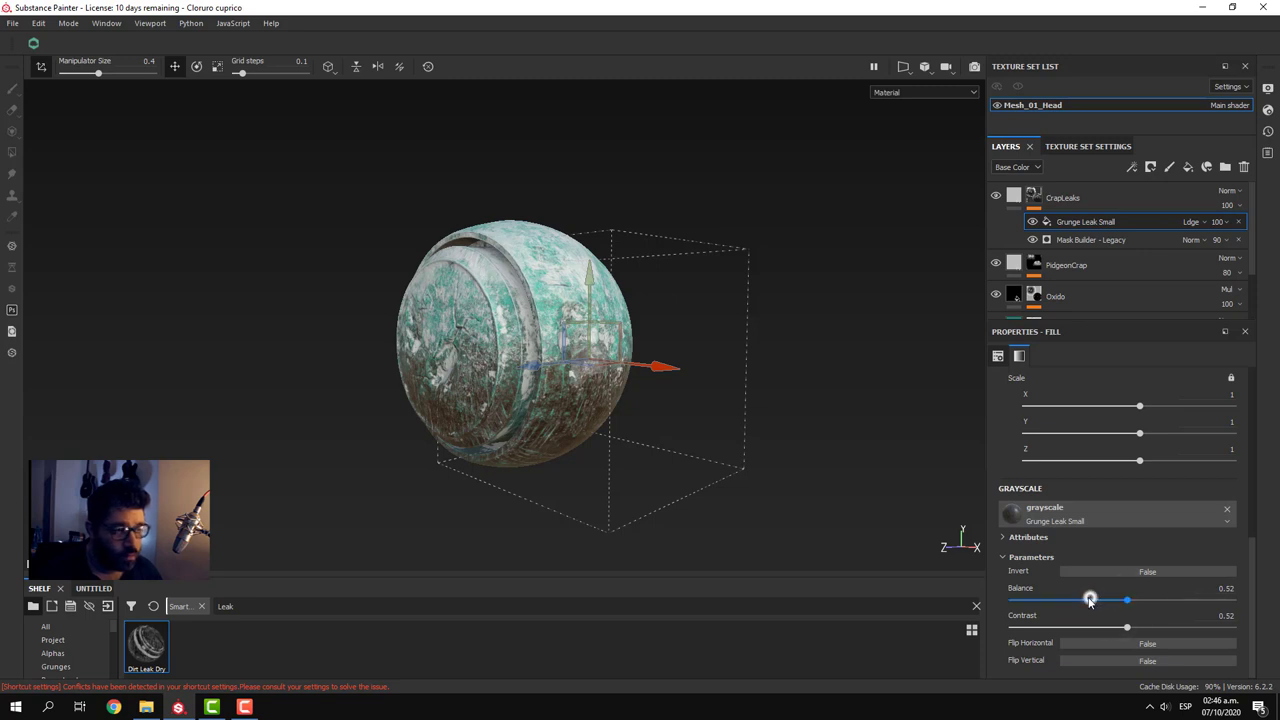
mouse_move(1089, 599)
left_mouse_down()
mouse_move(1045, 604)
mouse_move(1116, 597)
left_mouse_up()
left_click_drag(679, 386, 710, 400, "alt")
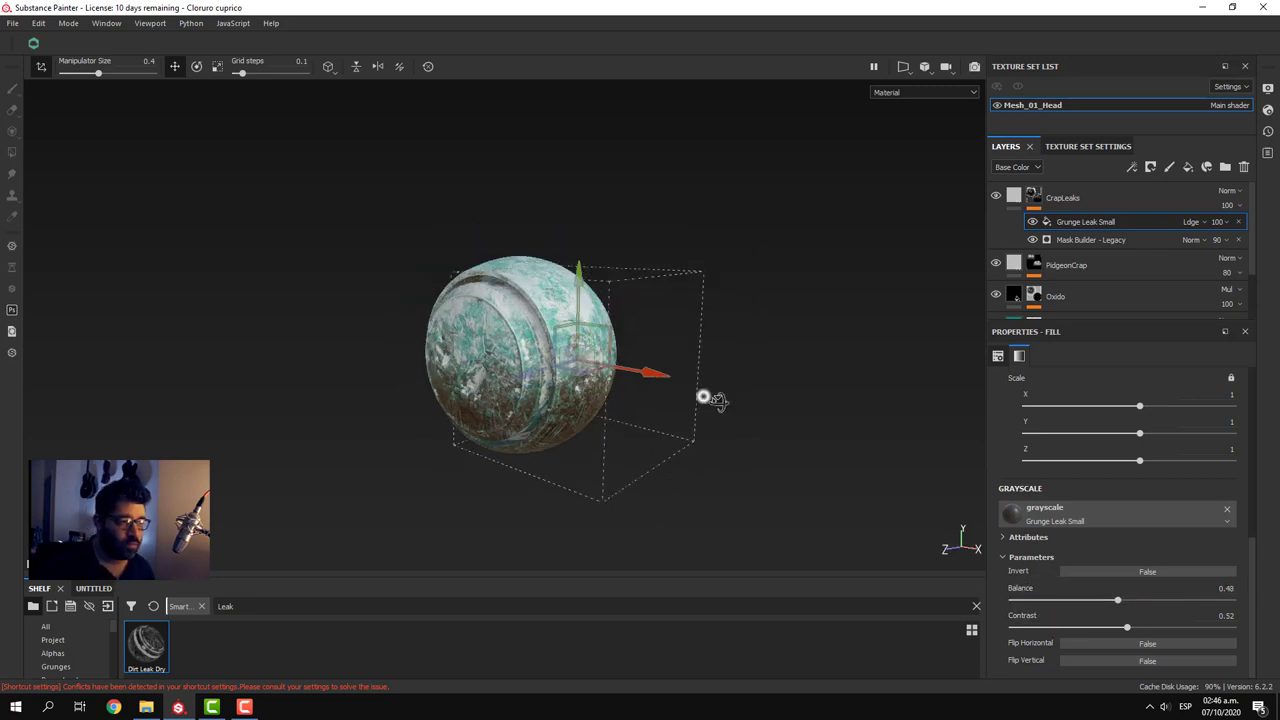
- Orbit and zoom around the sphere to check the reduced leak streaks
right_click_drag(710, 400, 643, 425, "alt")
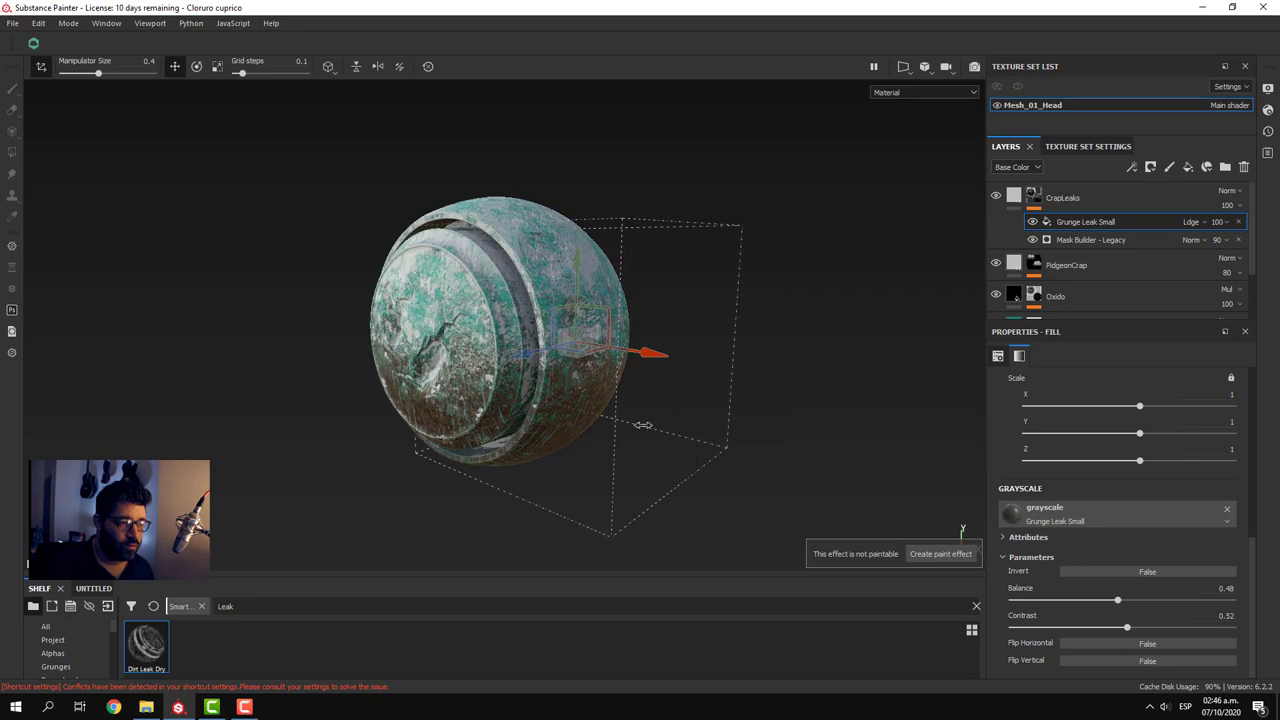
mouse_move(643, 425)
left_mouse_down("alt")
mouse_move(866, 457)
mouse_move(766, 477)
left_mouse_up("alt")
scroll(710, 432, "up", 2)
right_click_drag(766, 477, 766, 486, "alt")
left_click_drag(766, 486, 737, 486, "alt")
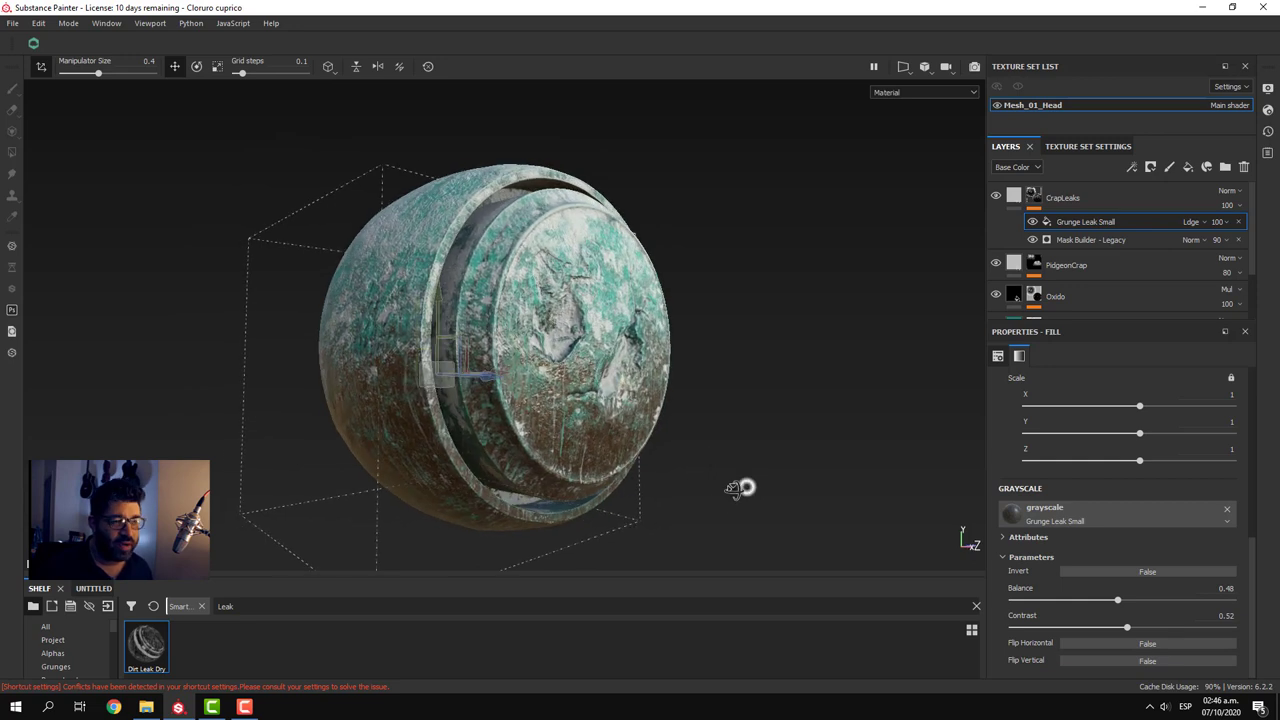
- Enable viewport shadows at 84 opacity and expand the layer list down to Cobre
left_click(1264, 92)
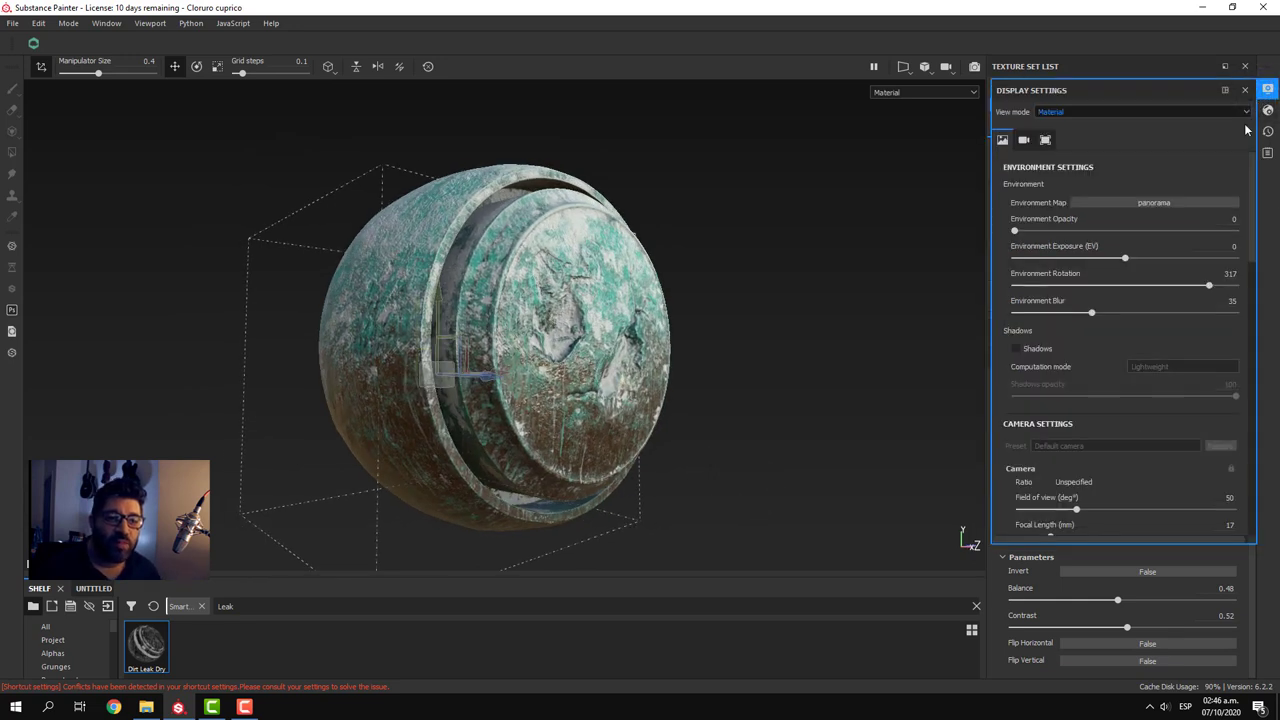
left_click(1024, 349)
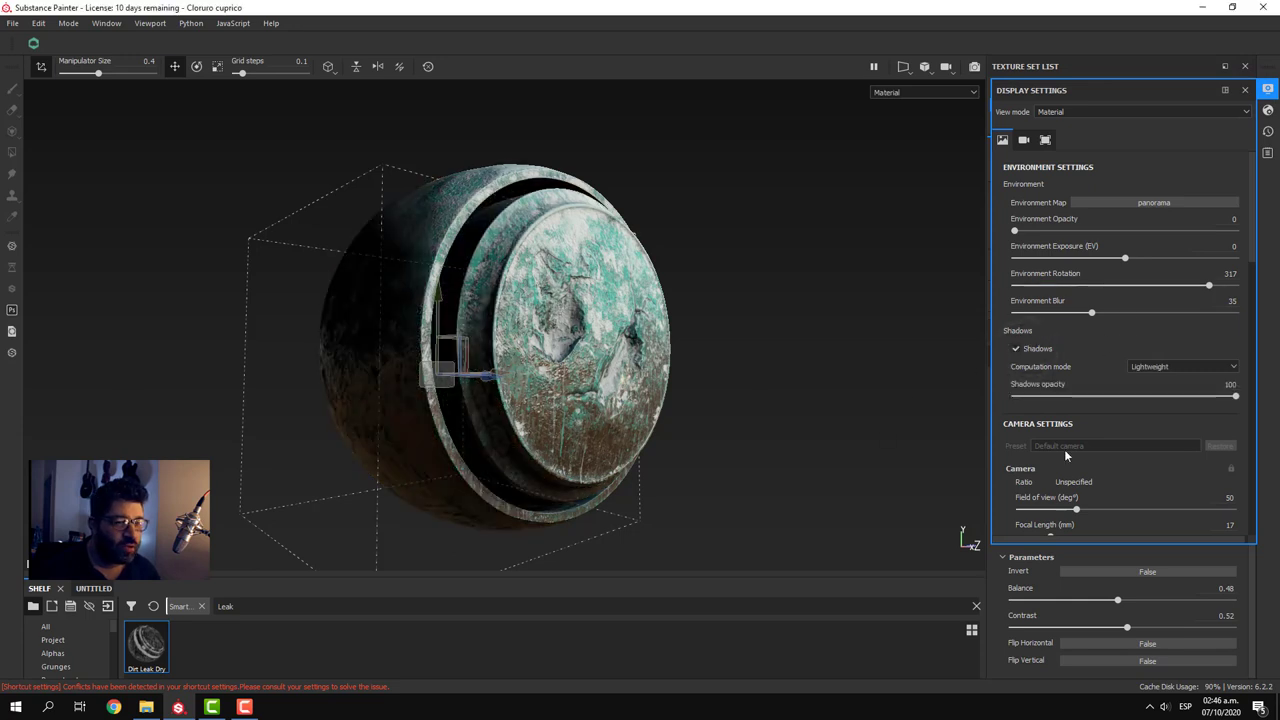
left_click_drag(1237, 400, 1207, 398)
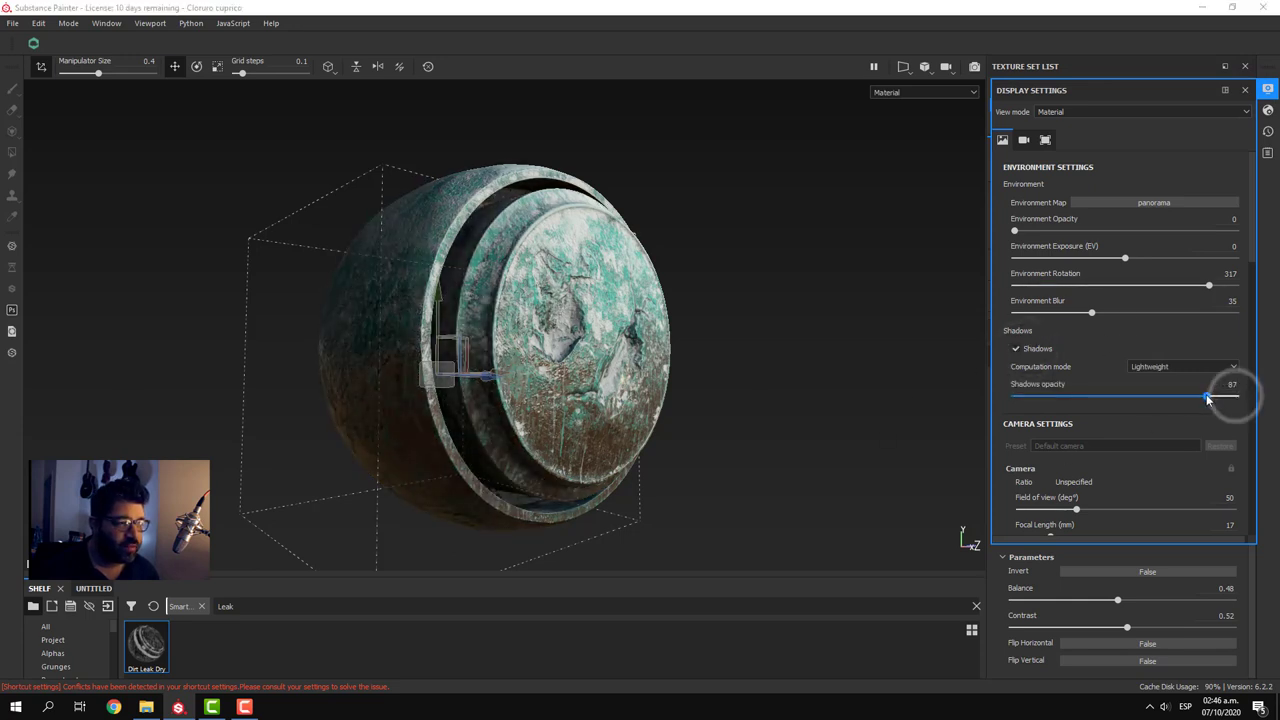
key("1")
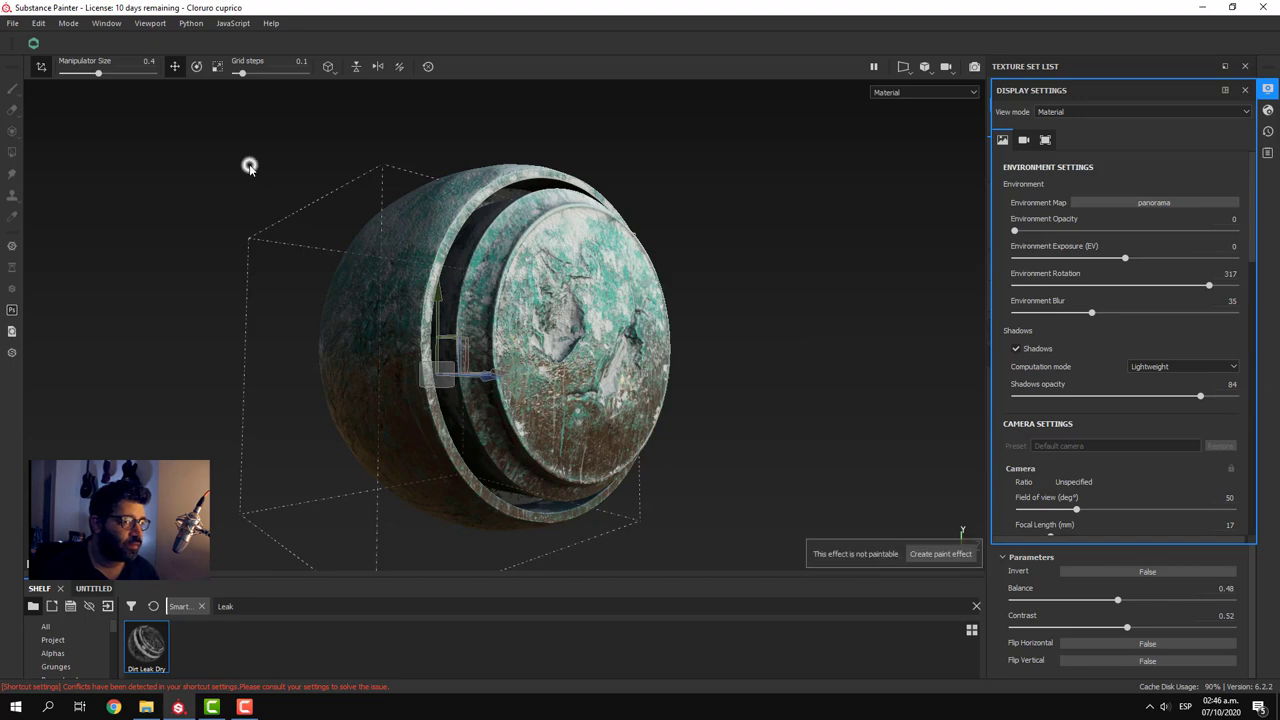
left_click(1245, 90)
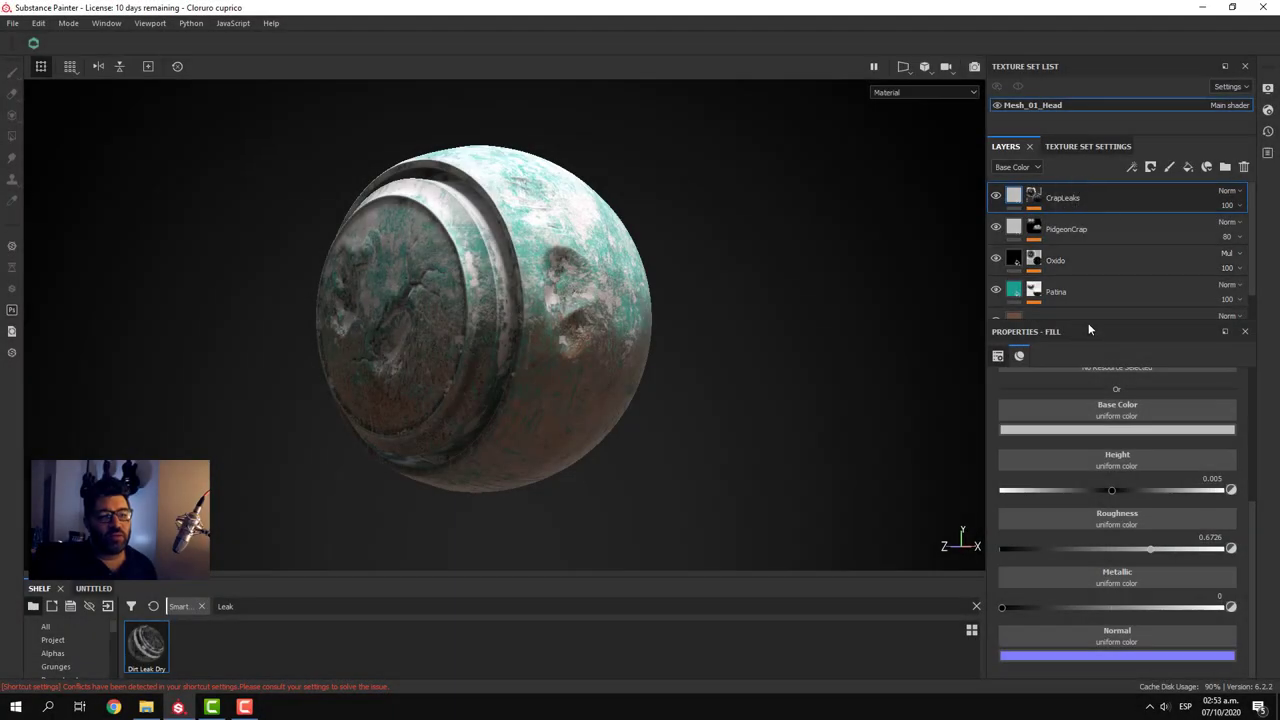
mouse_move(1083, 322)
left_mouse_down()
mouse_move(1112, 512)
mouse_move(1112, 470)
left_mouse_up()
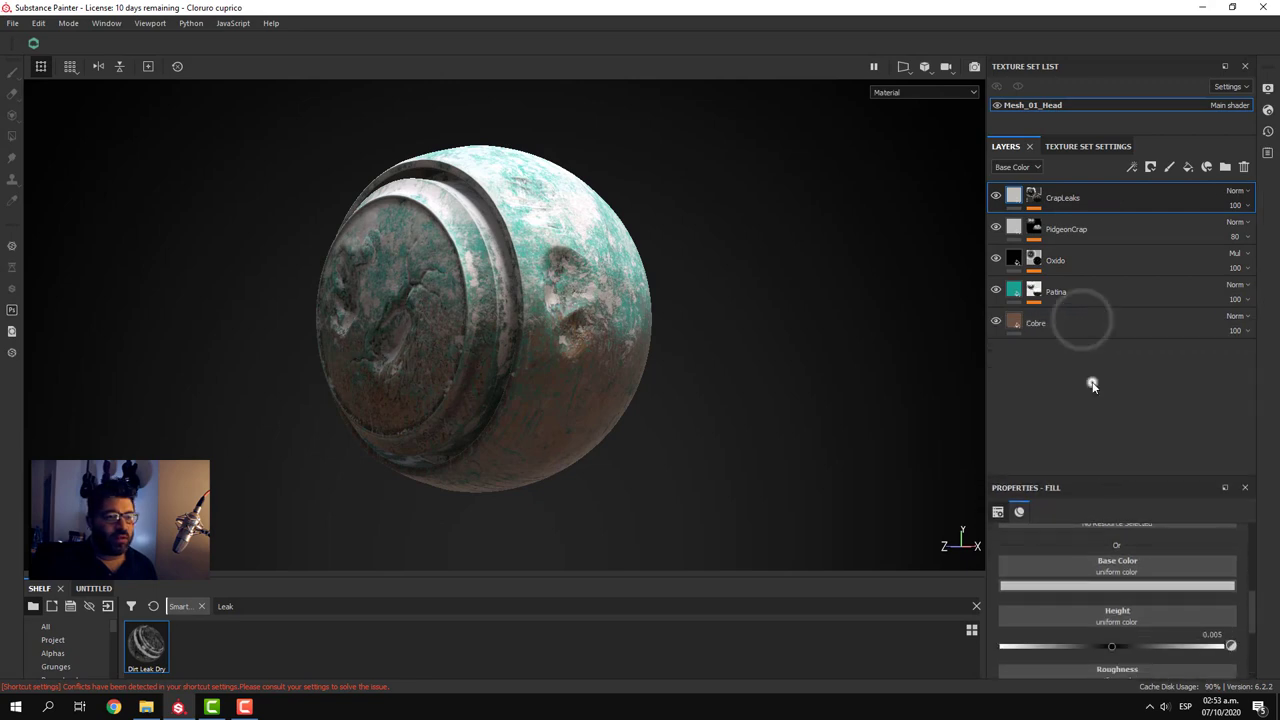
- Create an 'Esculturas de bronce' folder and move the CrapLeaks through Cobre layers into it
left_click(1226, 170)
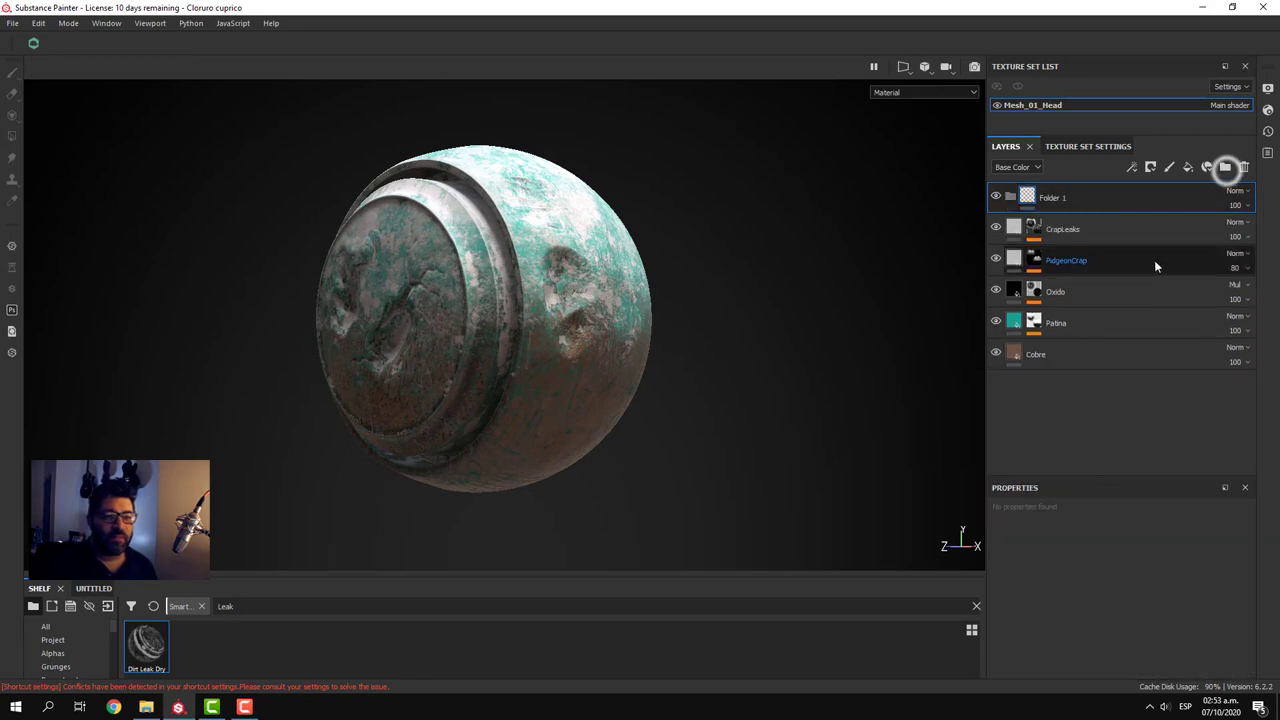
double_click(1047, 199)
type("Esculturas de bronce")
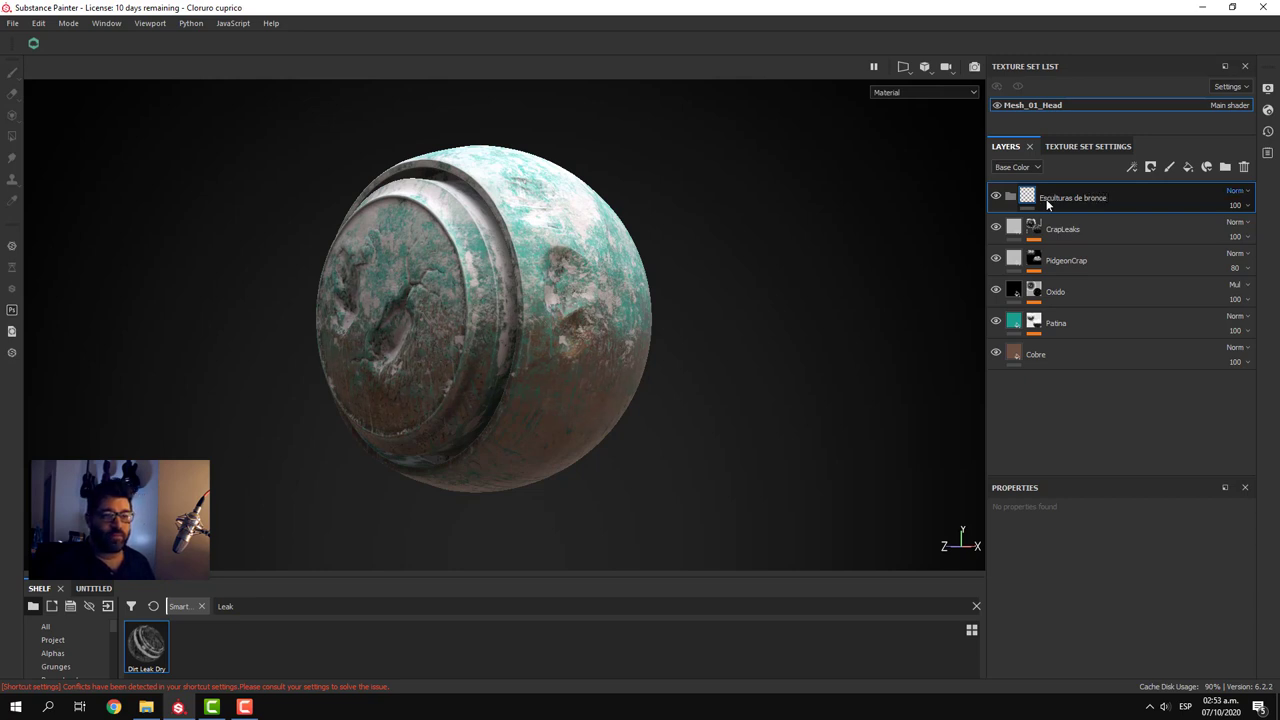
left_click(1084, 232)
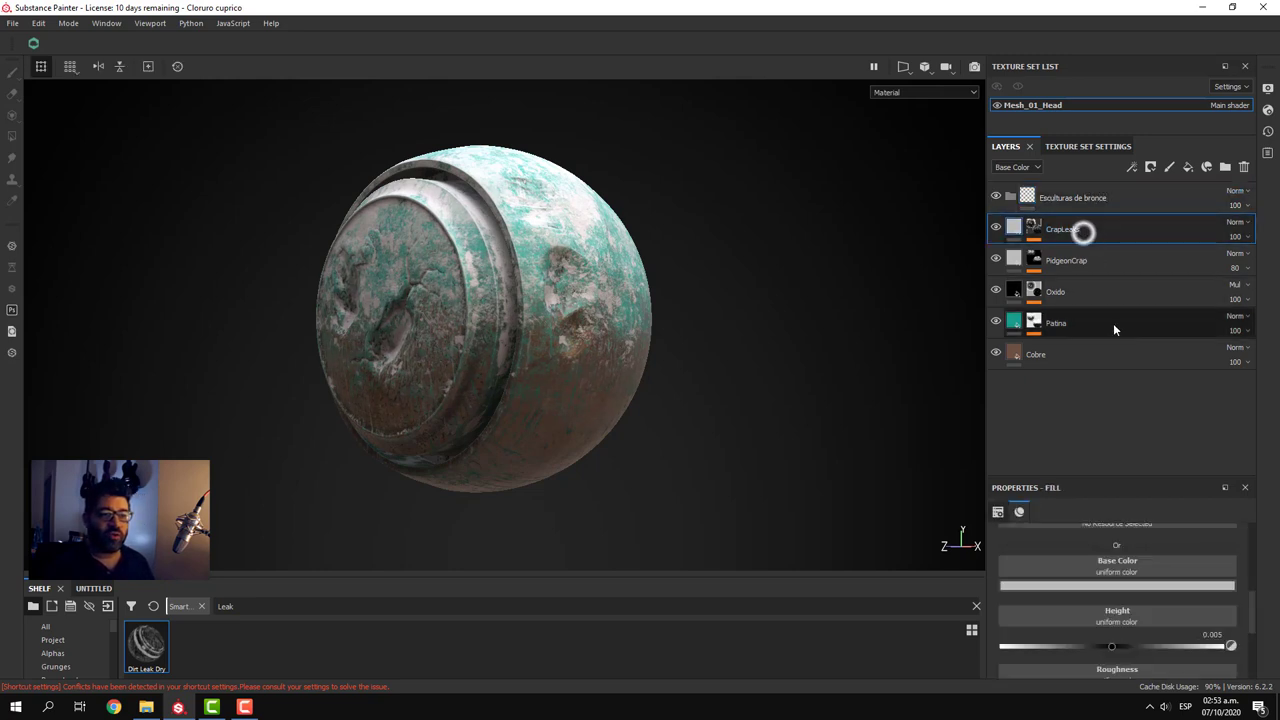
left_click(1110, 354, "shift")
left_click_drag(1085, 232, 934, 404)
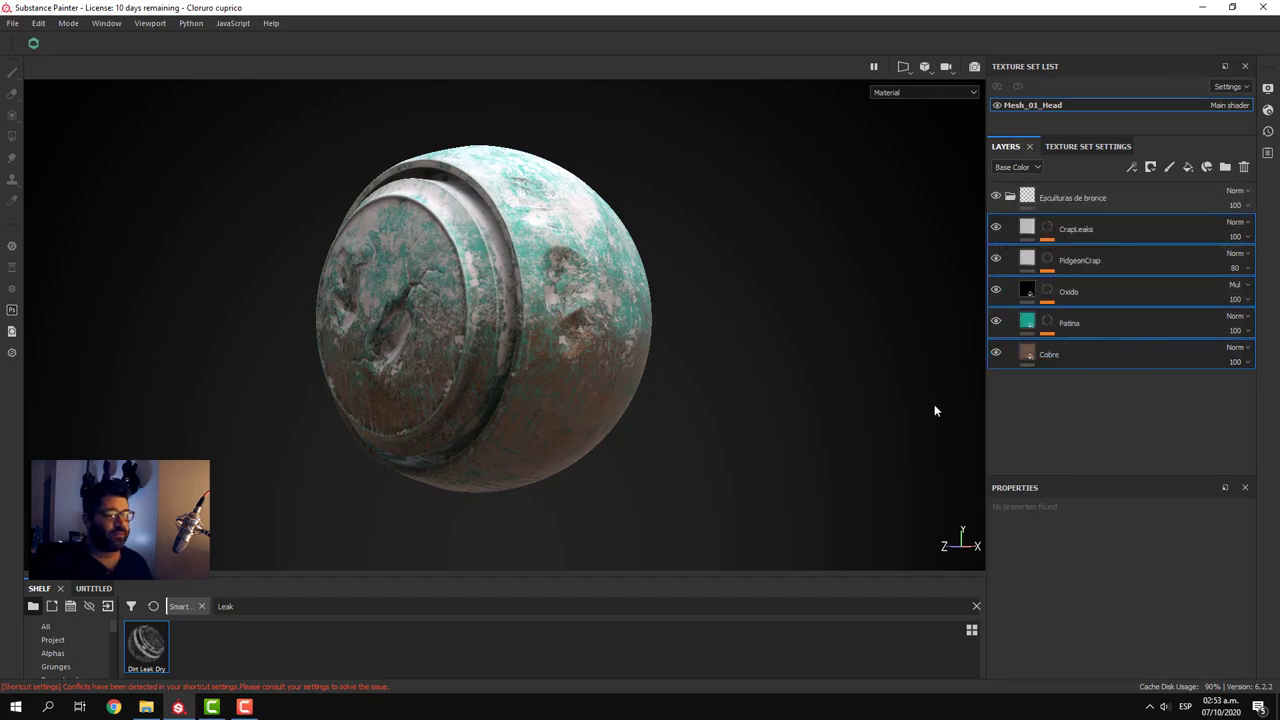
- Clear the shelf search and save the Esculturas de bronce folder as a smart material
left_click(976, 606)
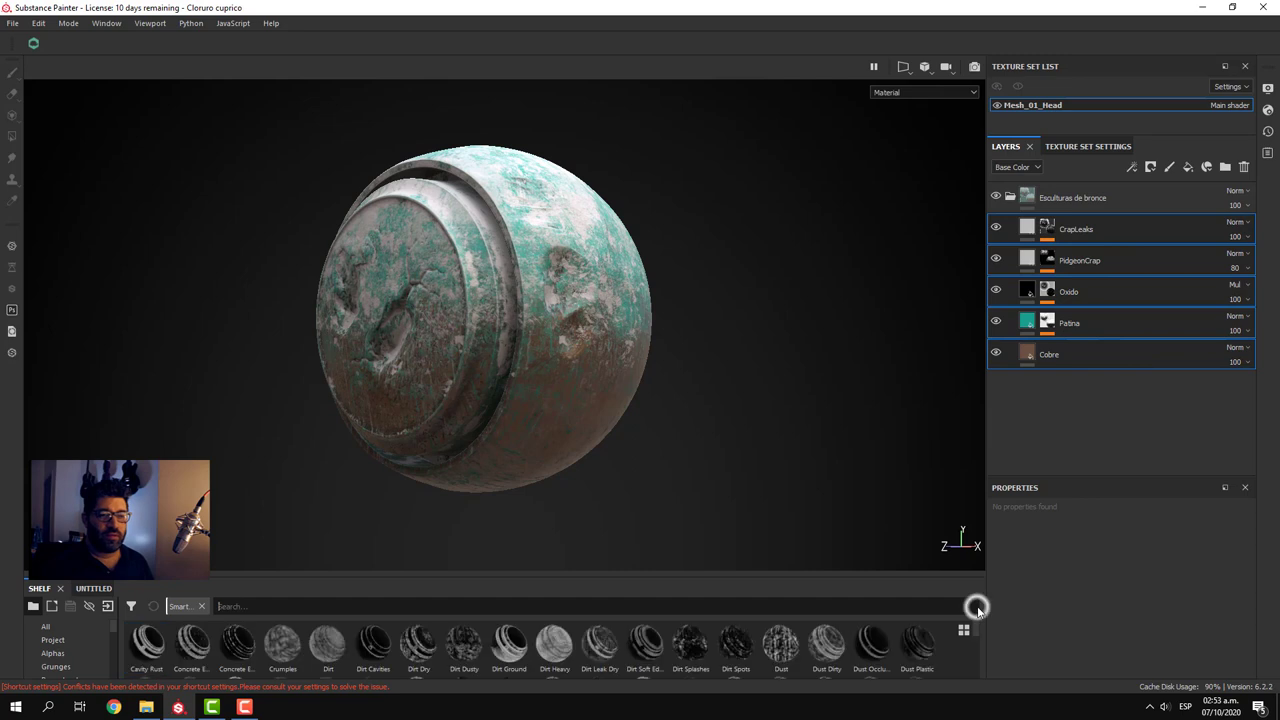
right_click(1048, 198)
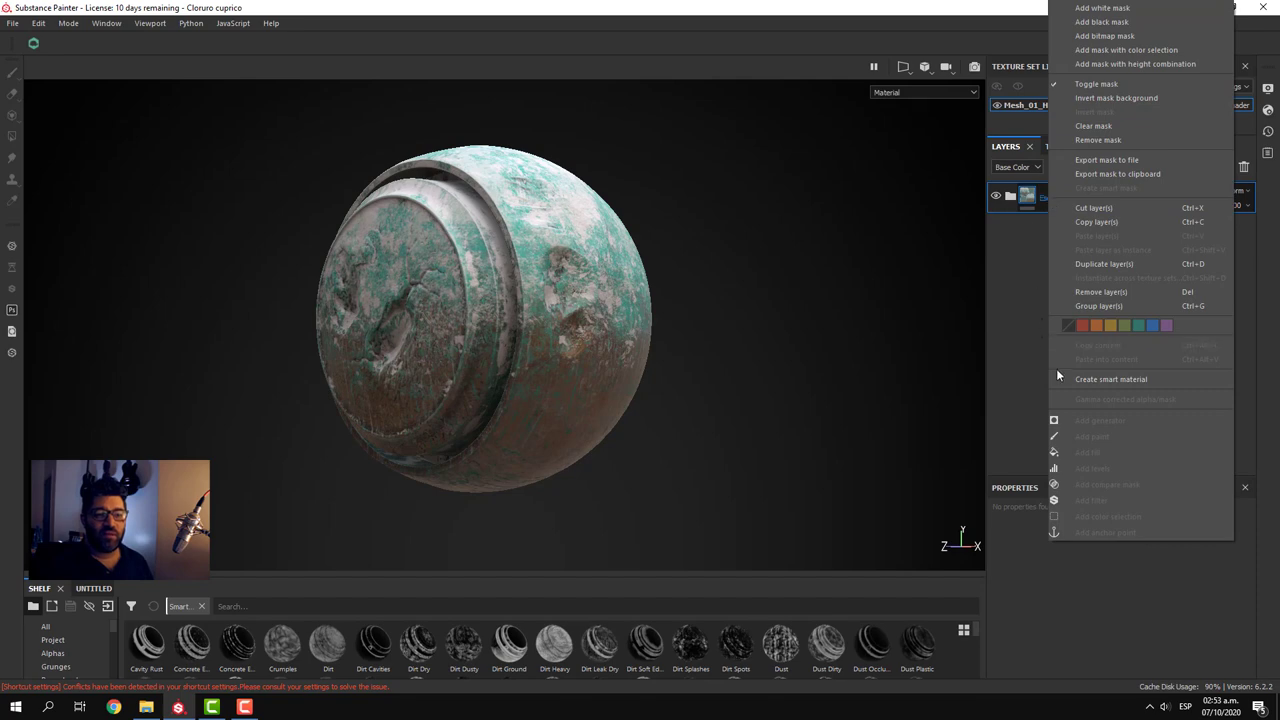
left_click(1155, 380)
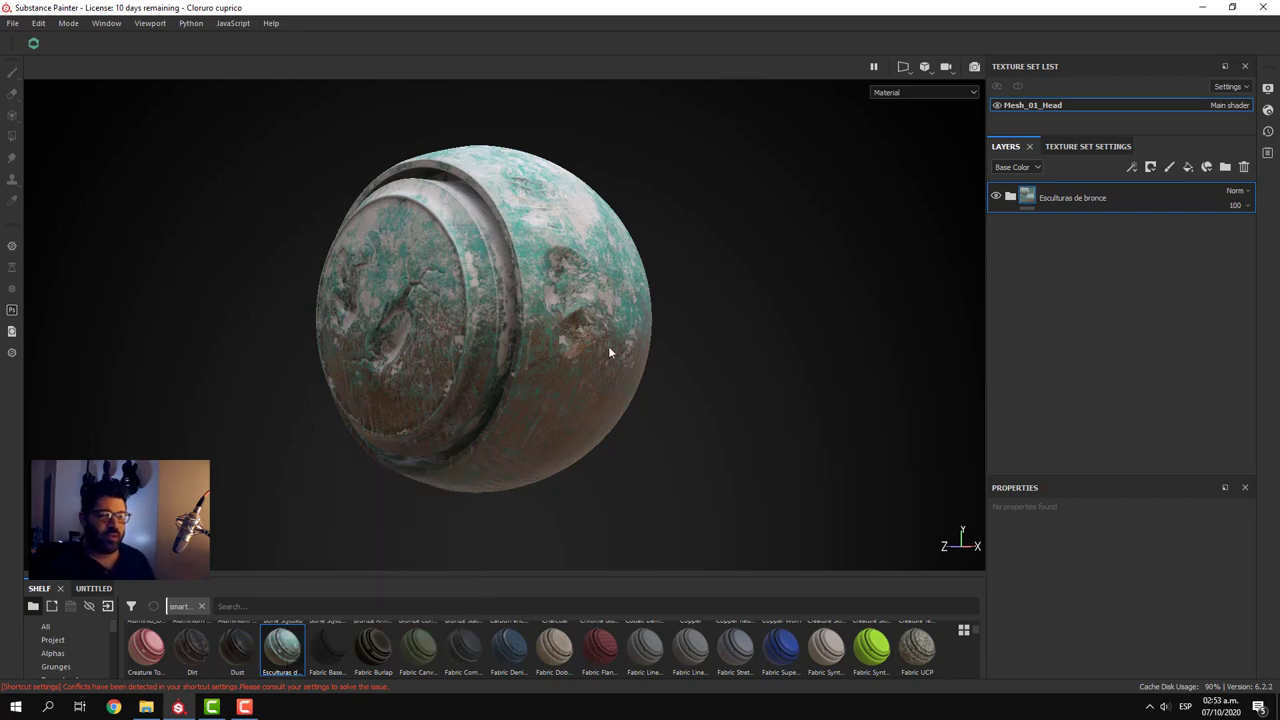
- Open the MeetMat.spp sample project, discarding the current project's unsaved changes
left_click(13, 23)
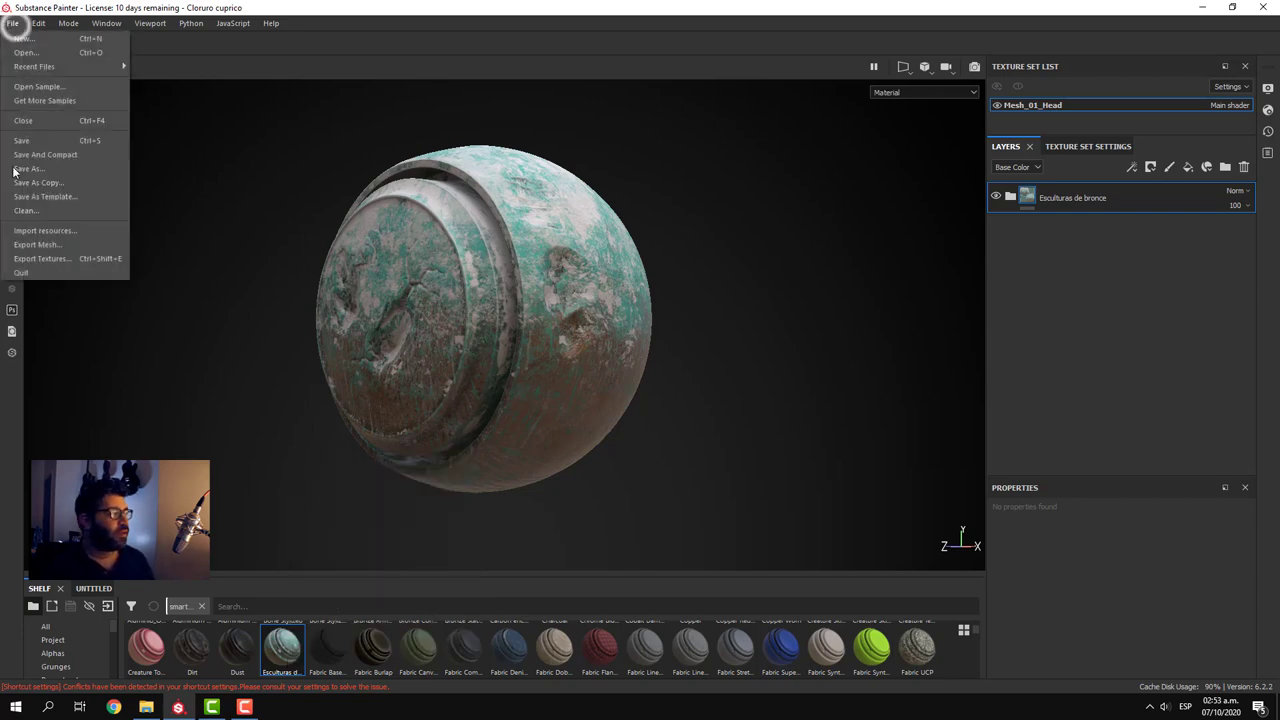
left_click(62, 88)
left_click(601, 372)
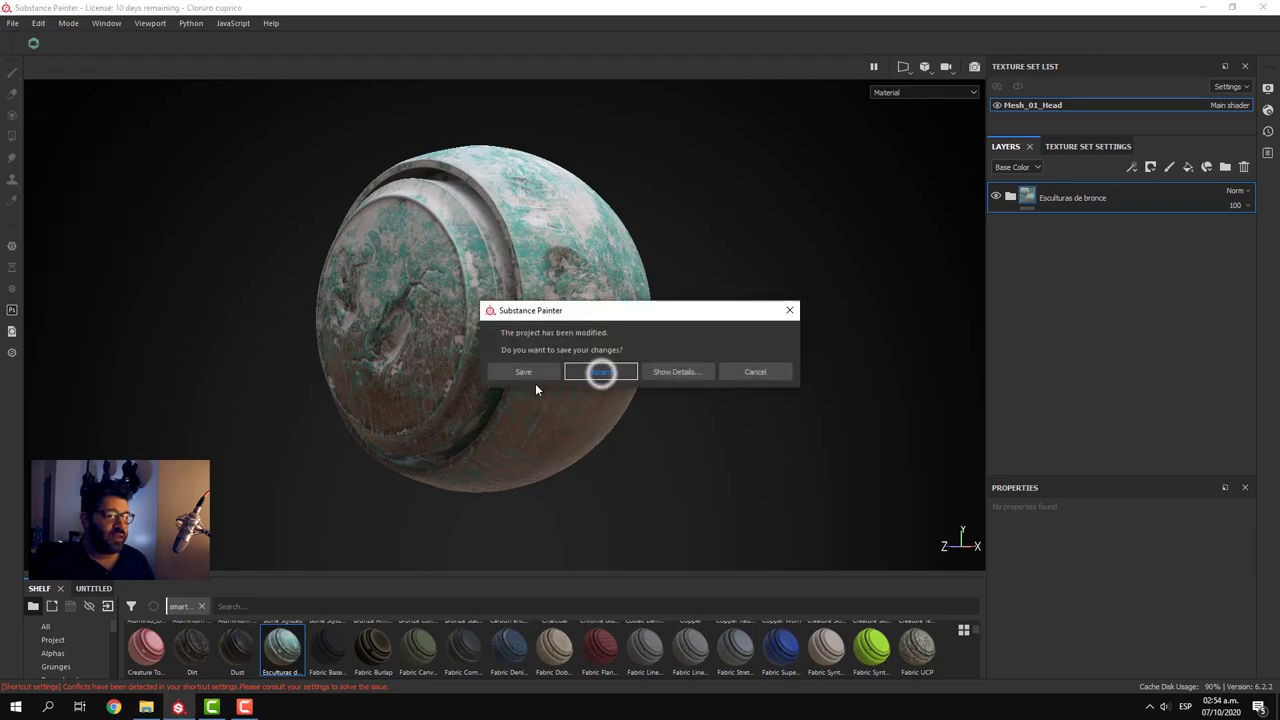
left_click(537, 378)
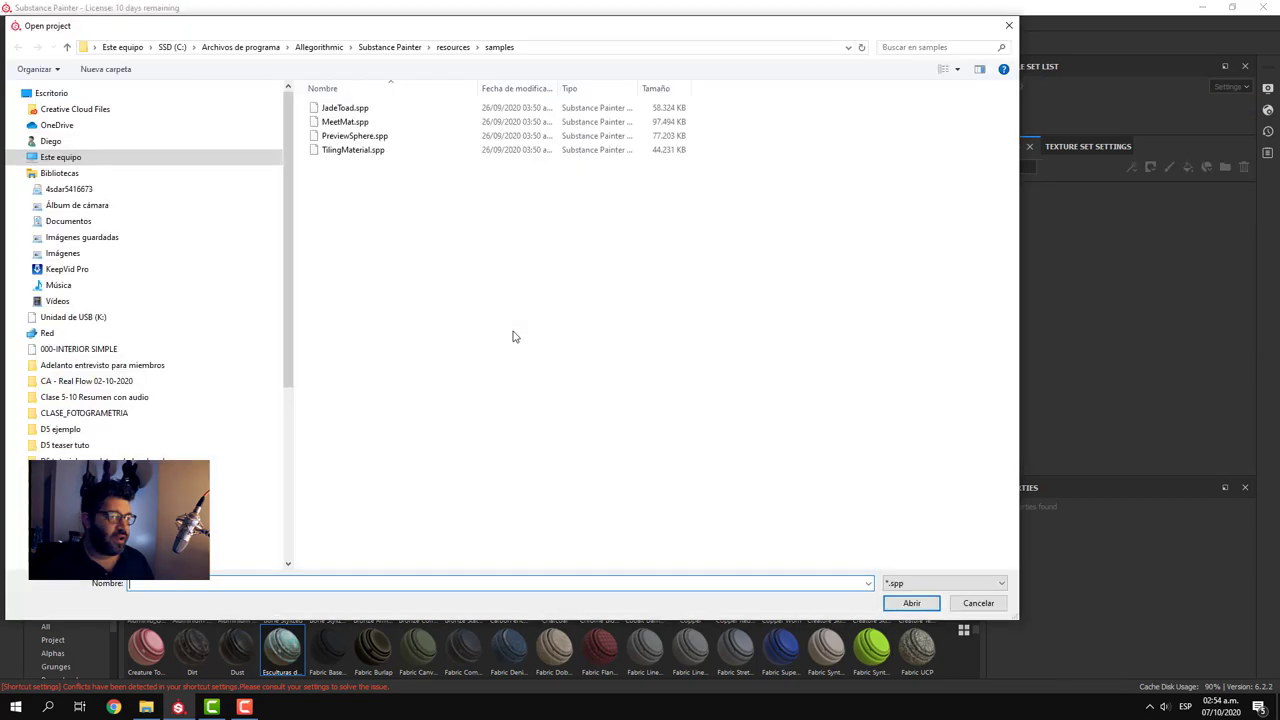
double_click(346, 122)
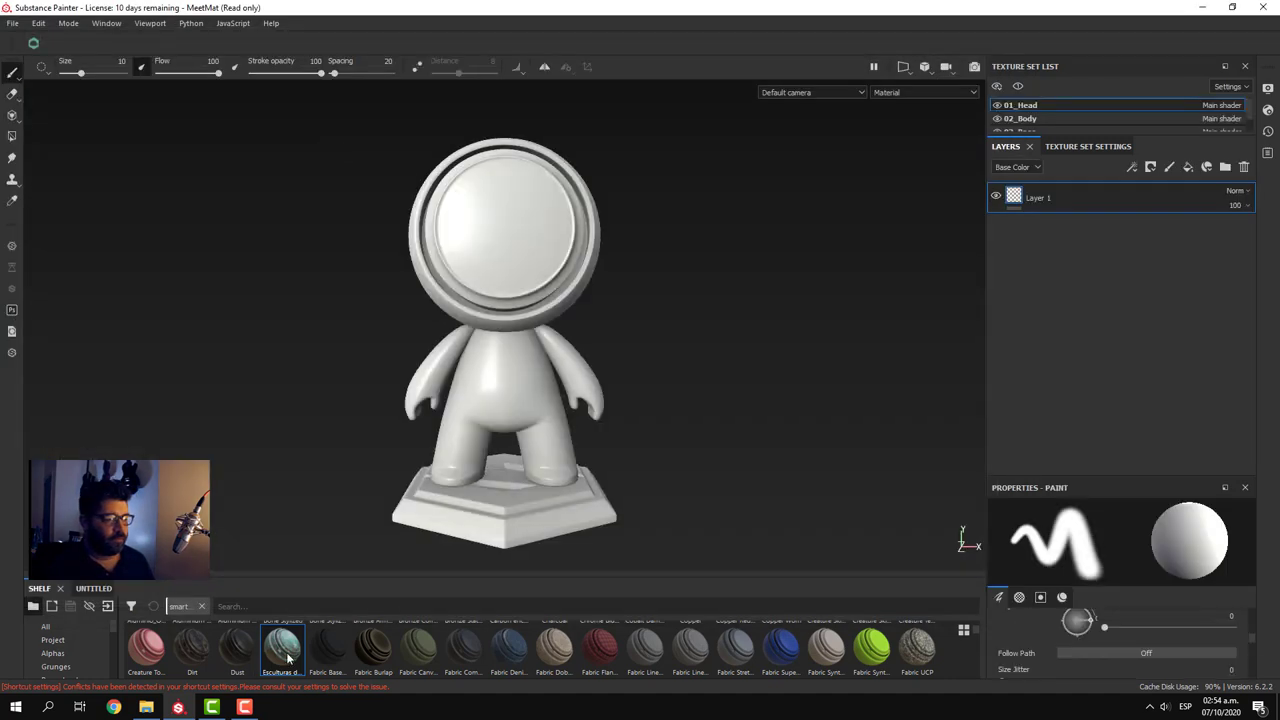
- Apply the Esculturas de bronce smart material to the figure's head, body and base
mouse_move(283, 650)
left_mouse_down()
mouse_move(290, 432)
mouse_move(575, 380)
left_mouse_up()
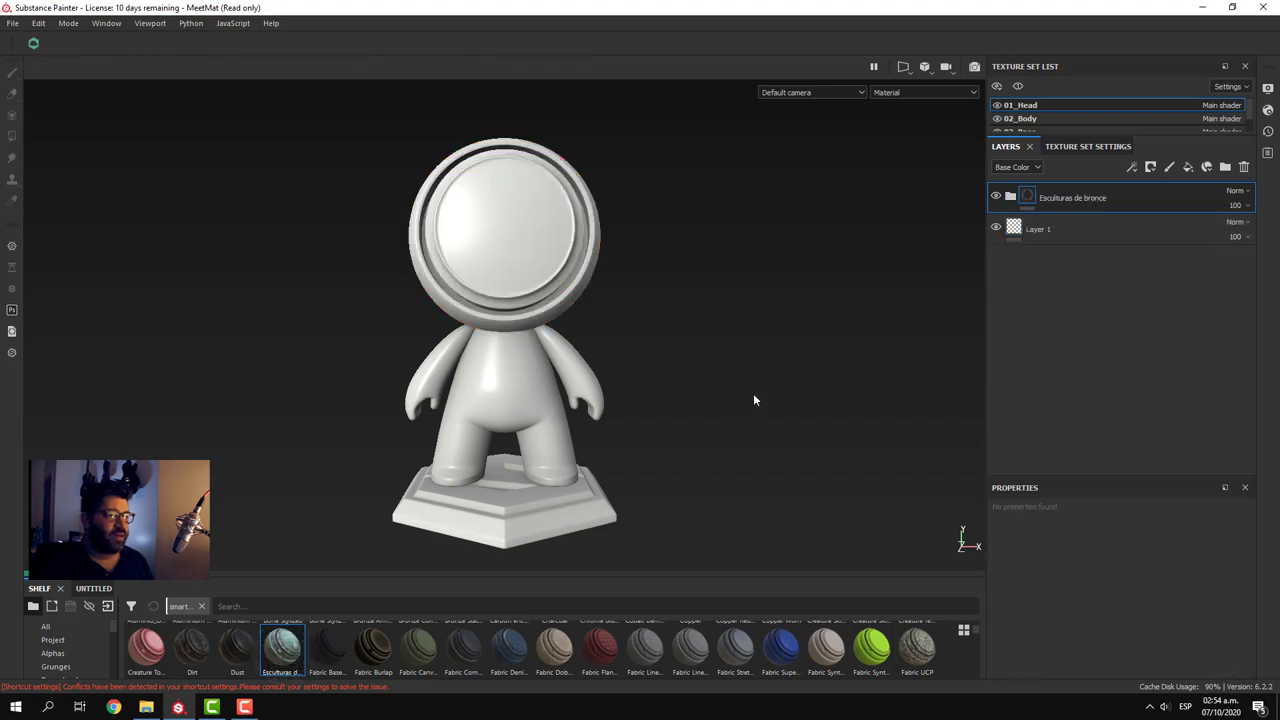
left_click_drag(764, 375, 754, 374, "alt")
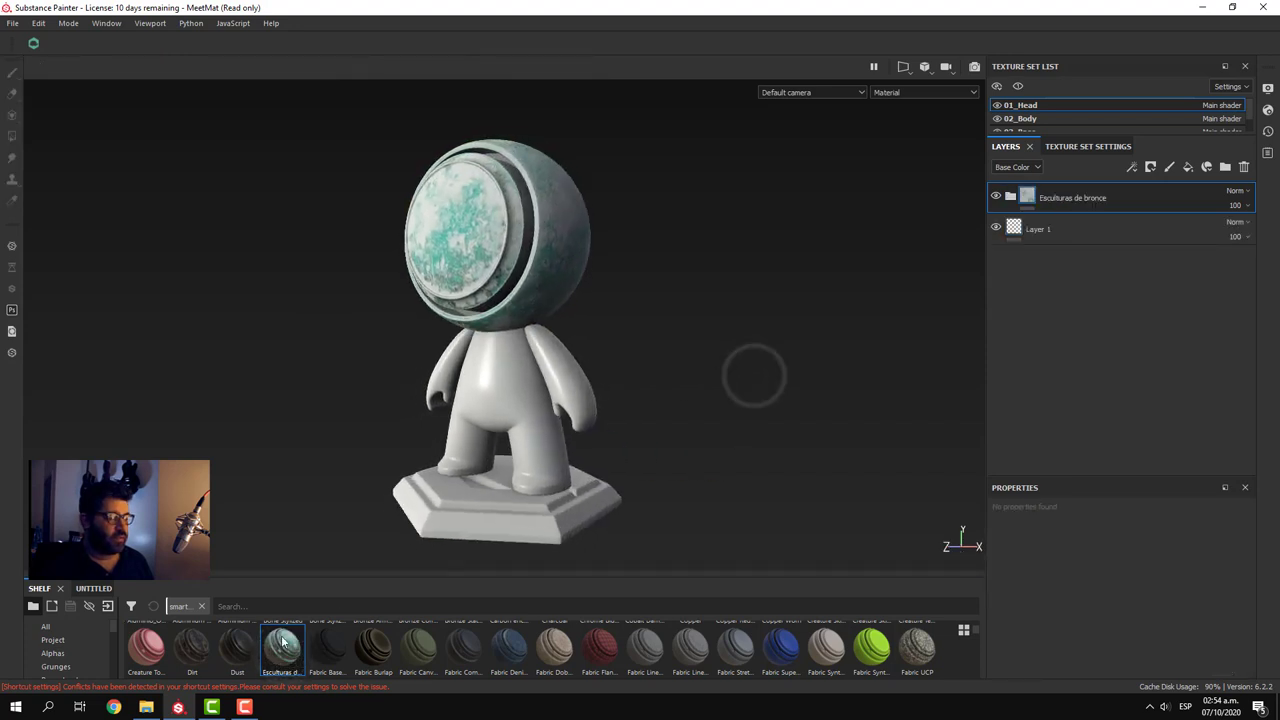
left_click_drag(540, 368, 540, 370)
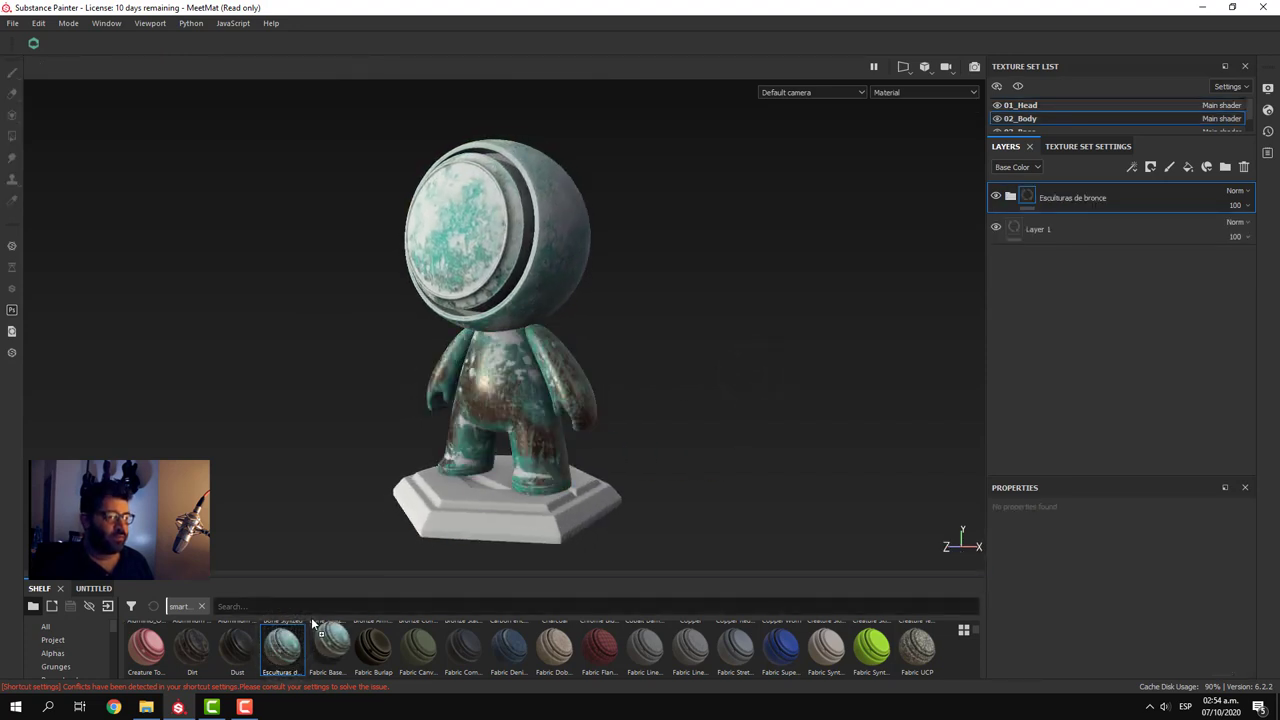
left_click_drag(384, 570, 374, 477, "alt")
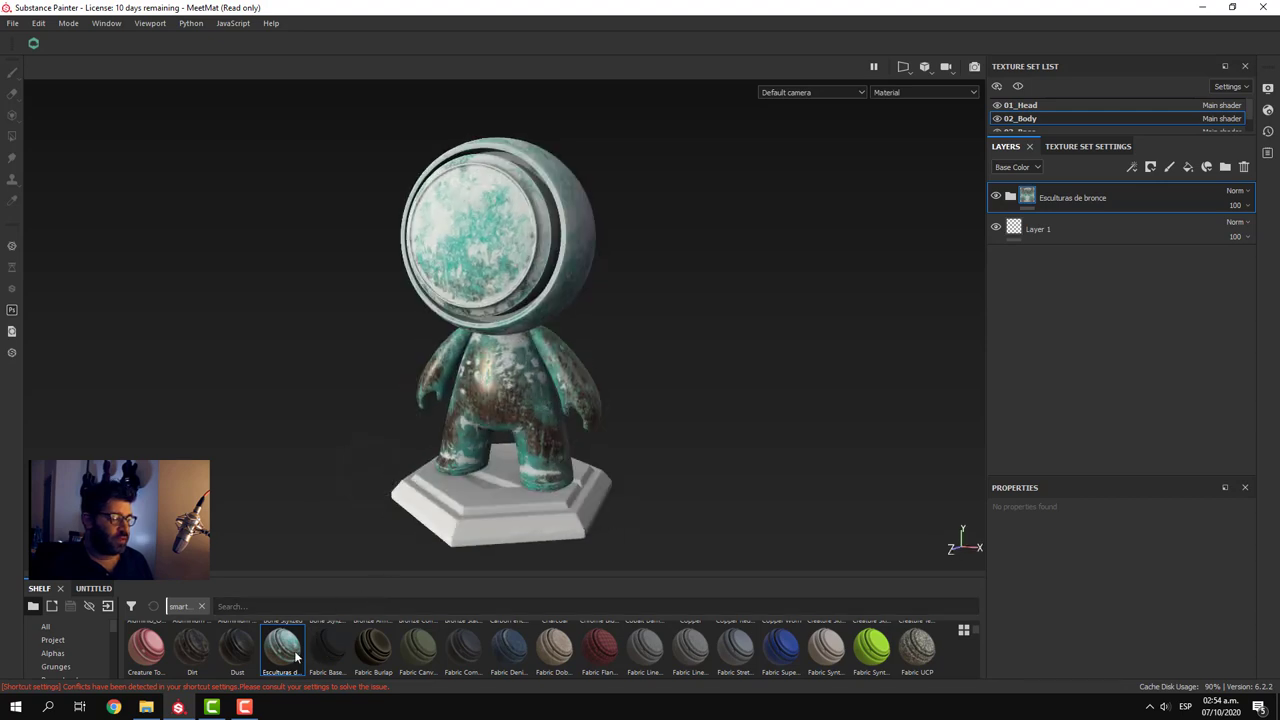
left_click_drag(282, 648, 468, 520)
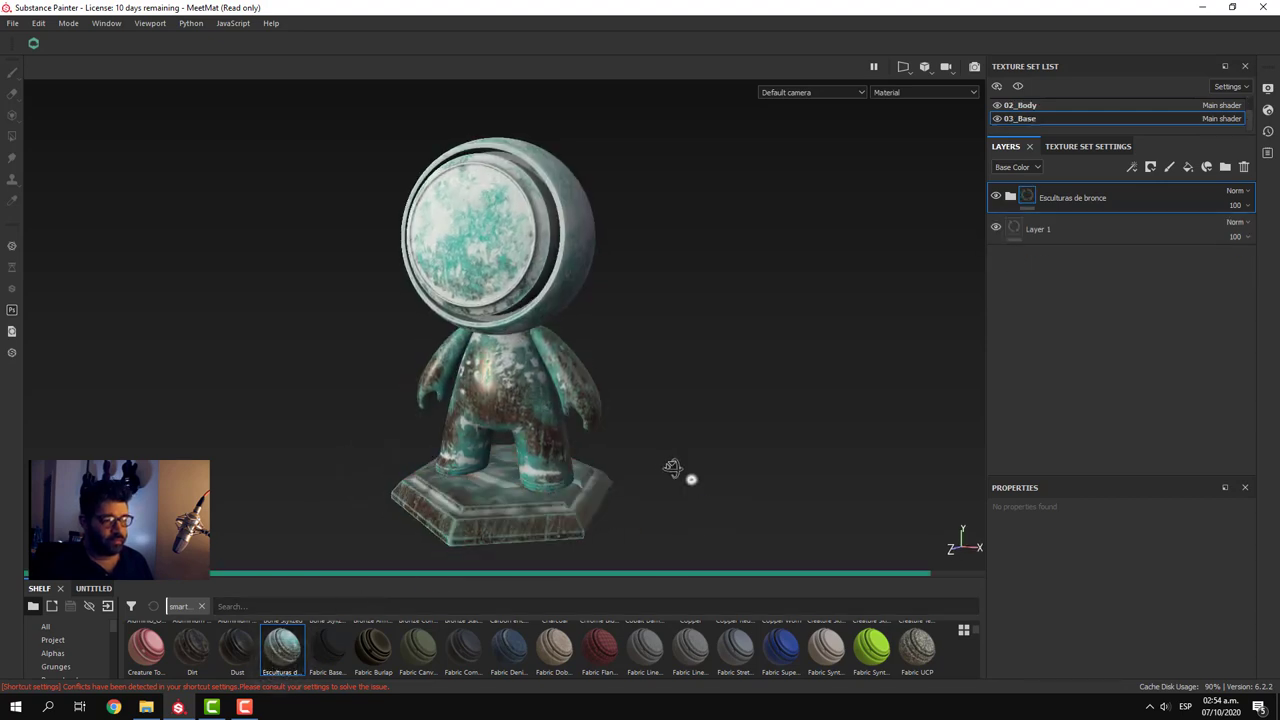
- Orbit around the patinated figure and rotate the environment lighting
mouse_move(667, 476)
left_mouse_down("alt")
mouse_move(676, 449)
mouse_move(896, 451)
mouse_move(465, 473)
mouse_move(674, 466)
left_mouse_up("alt")
right_click_drag(720, 457, 705, 452, "shift")
left_click_drag(705, 452, 716, 467, "alt")
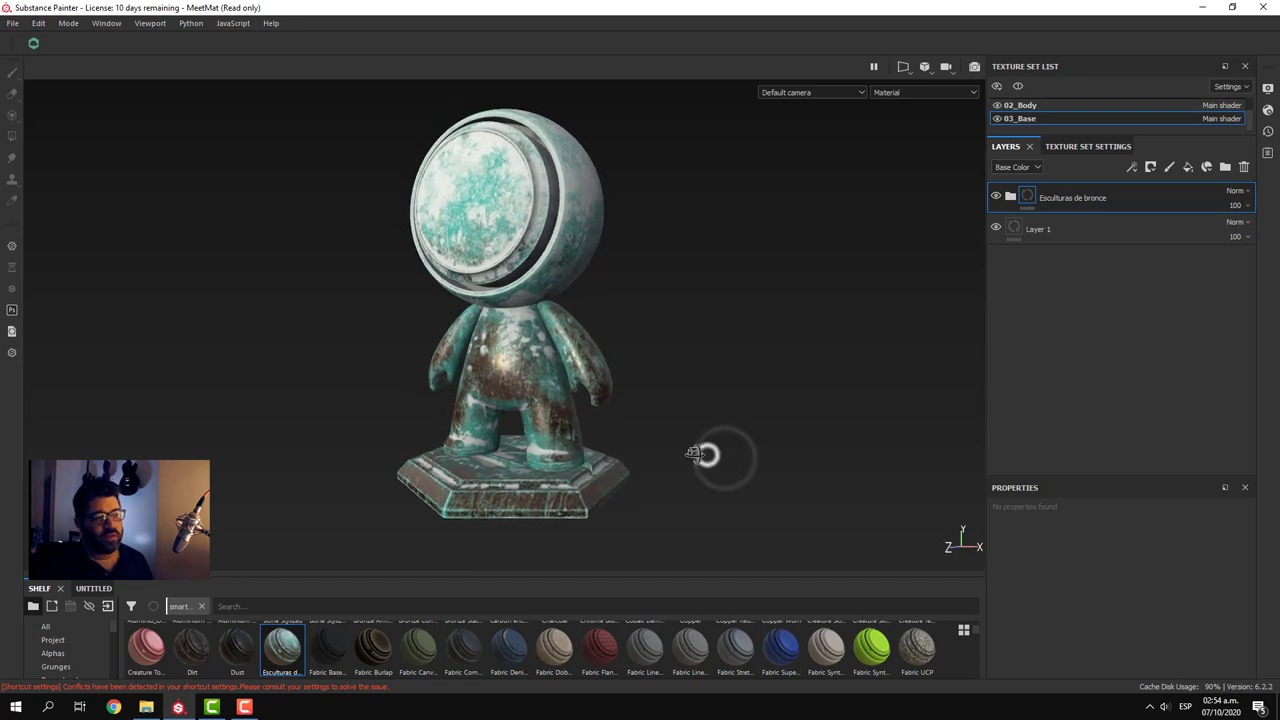
left_click(716, 467)
right_click_drag(716, 467, 944, 356, "shift")
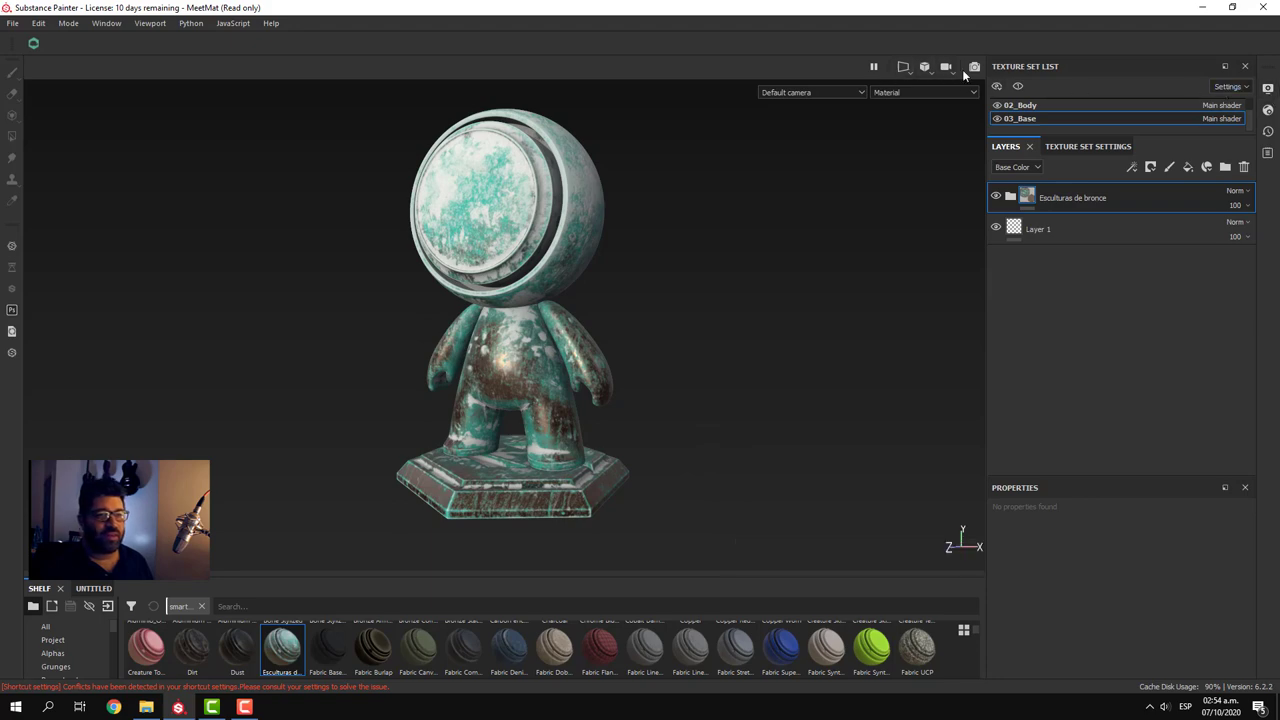
key("F10")
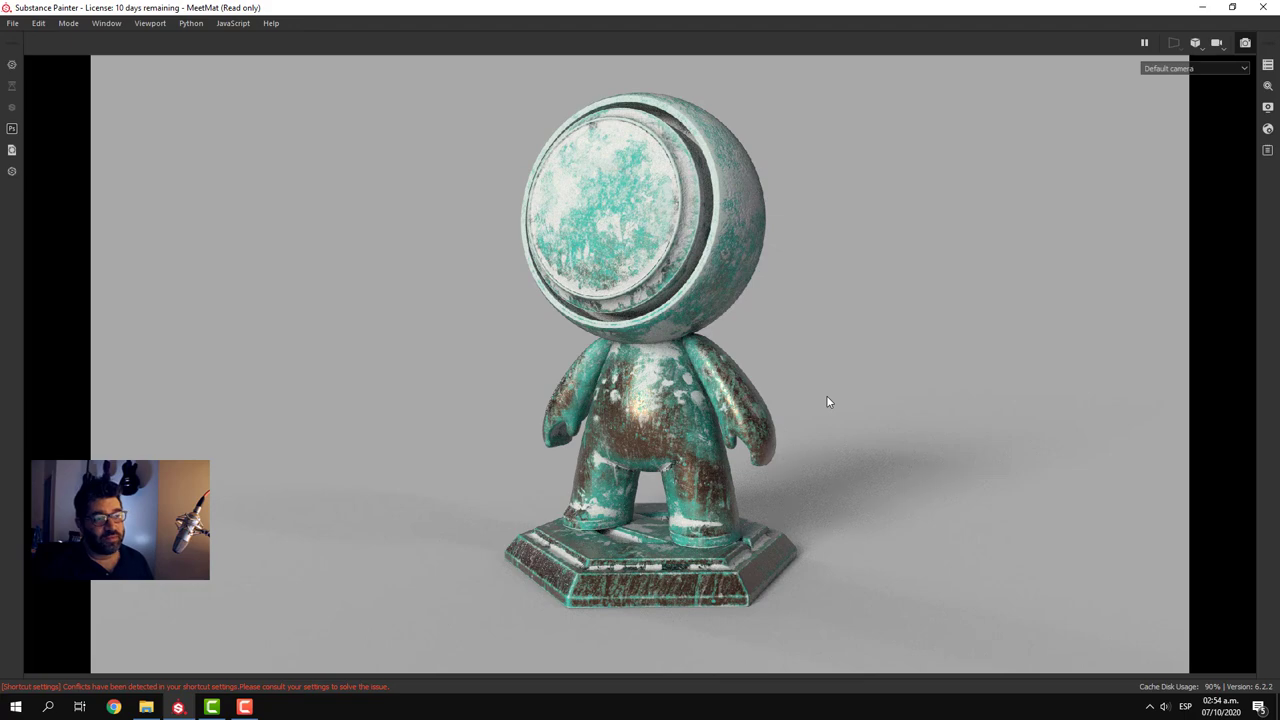
left_click_drag(866, 489, 851, 486, "alt")
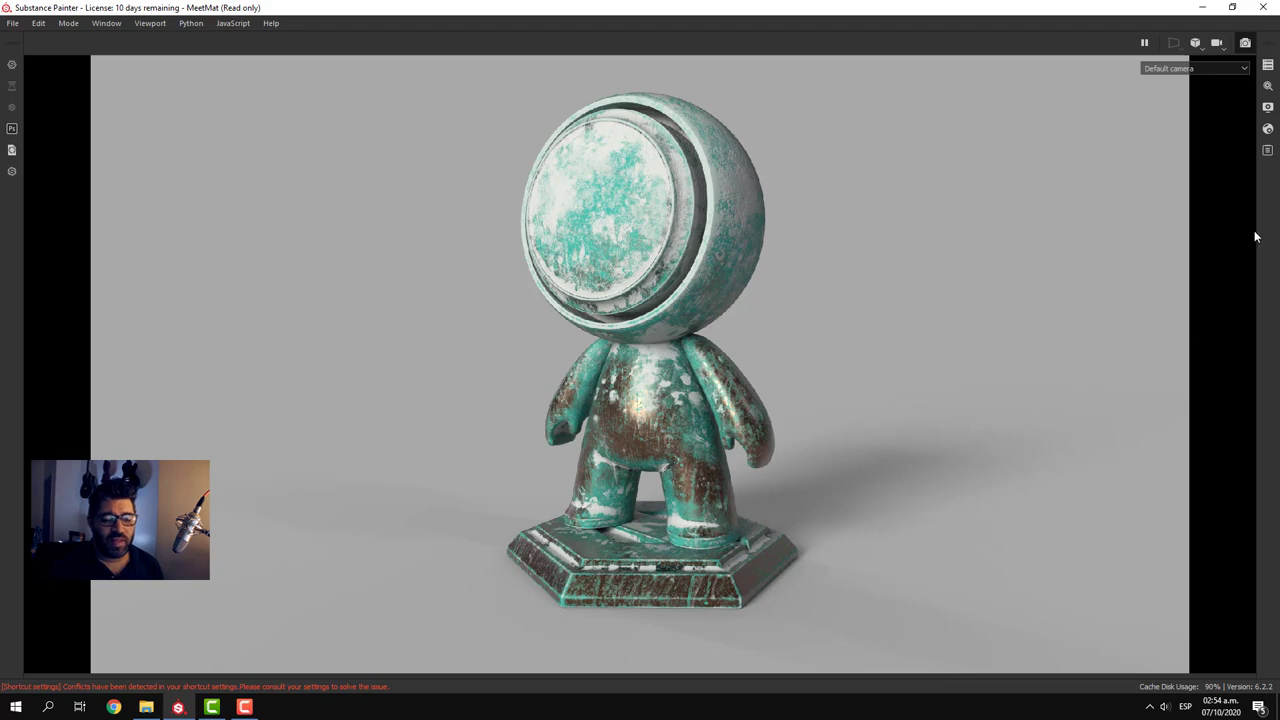
key("F9")
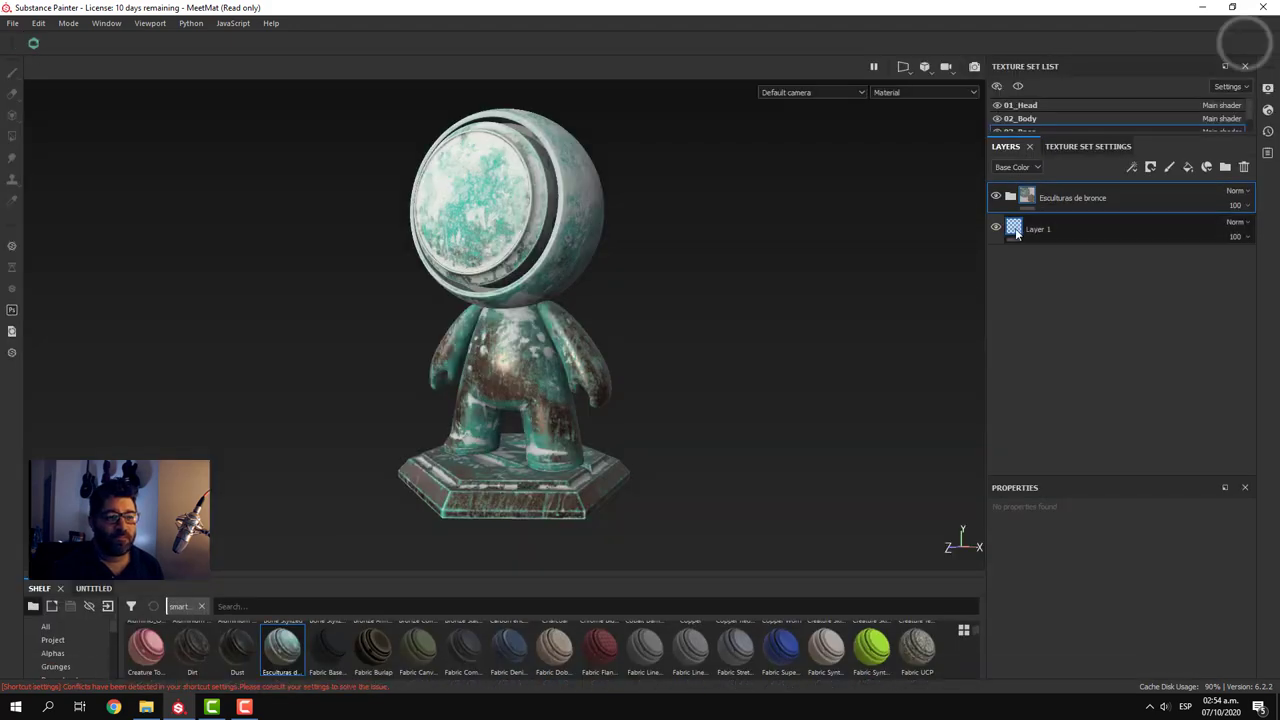
- Hide the CrapLeaks and PidgeonCrap layers on the base and body texture sets
left_click(1010, 197)
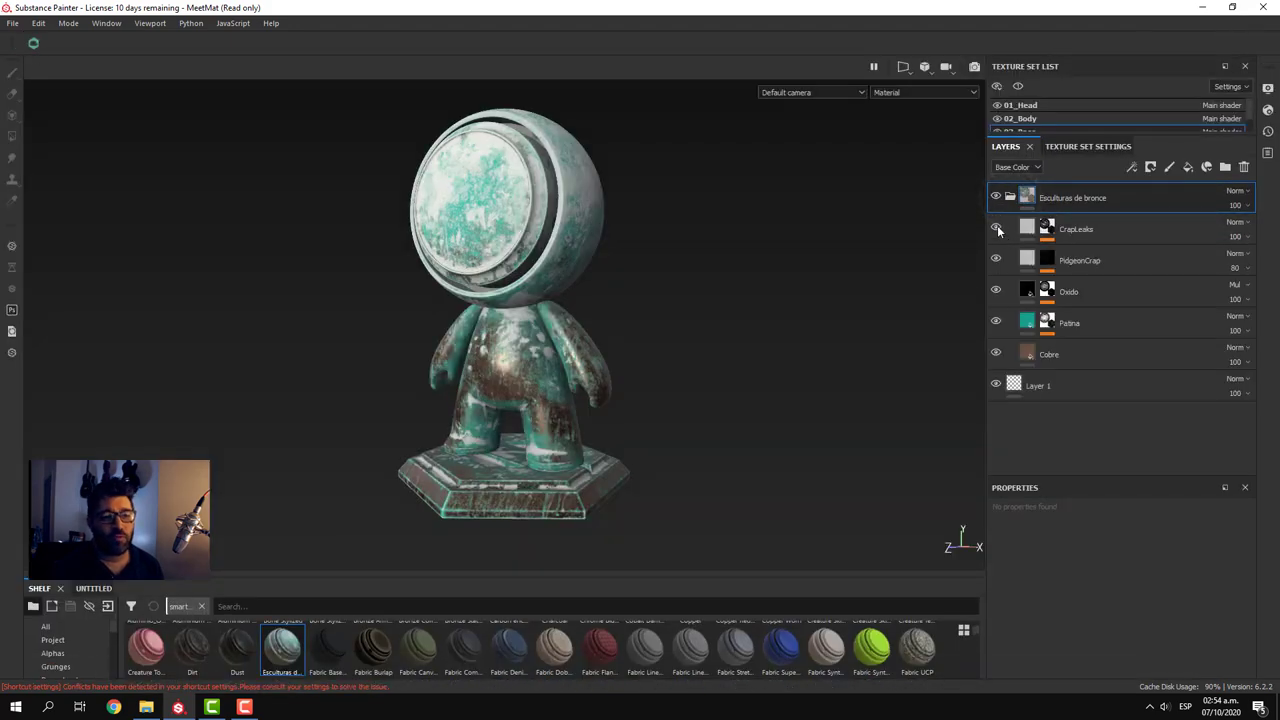
left_click(996, 228)
left_click(996, 259)
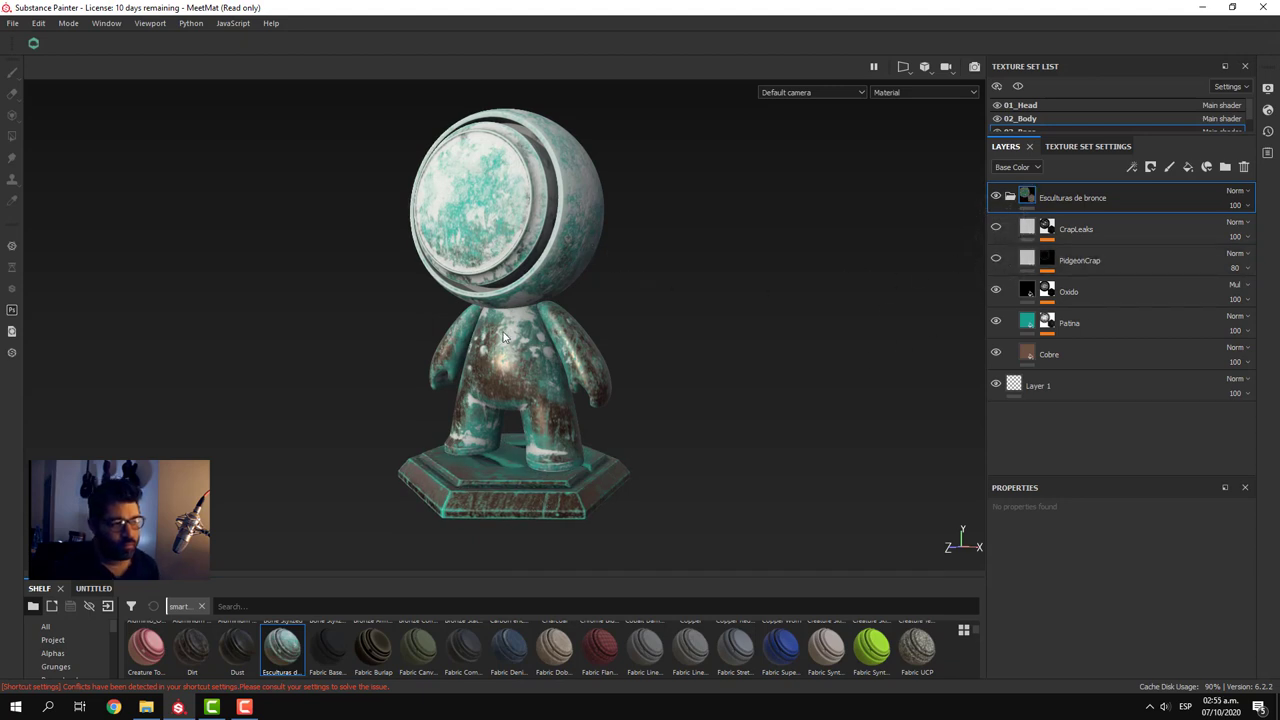
left_click(1076, 228)
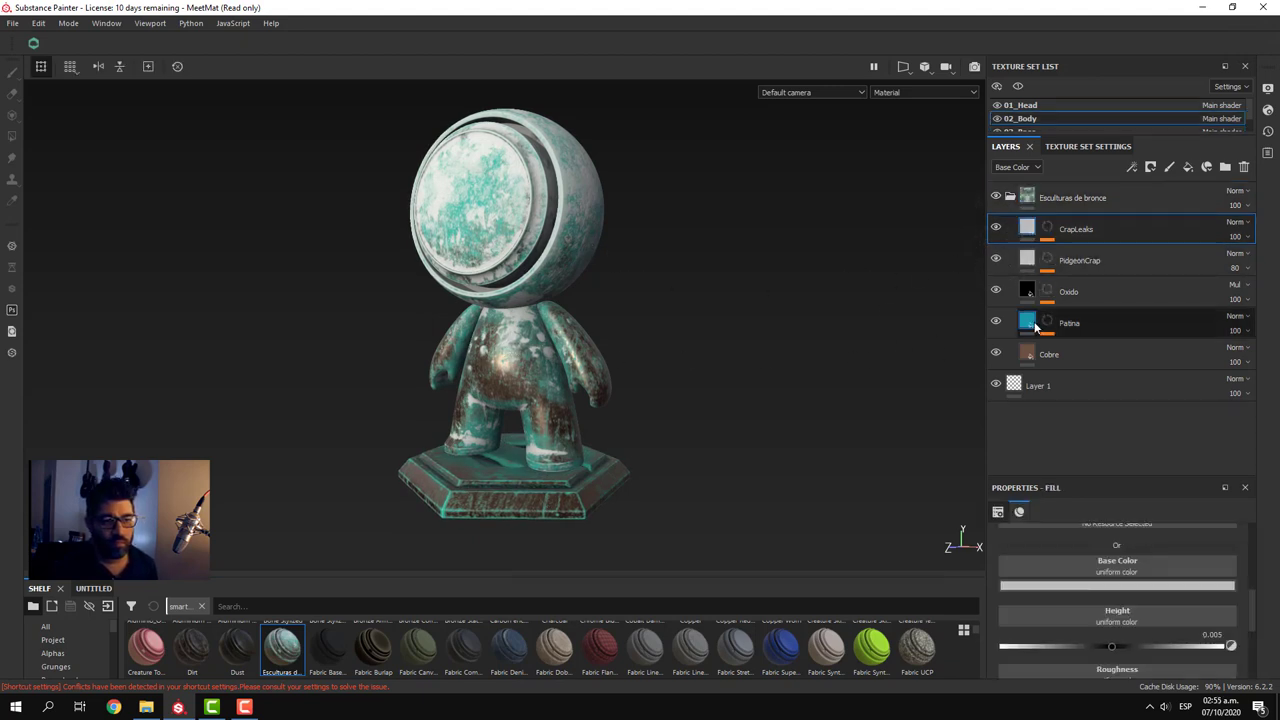
left_click(995, 228)
left_click(995, 259)
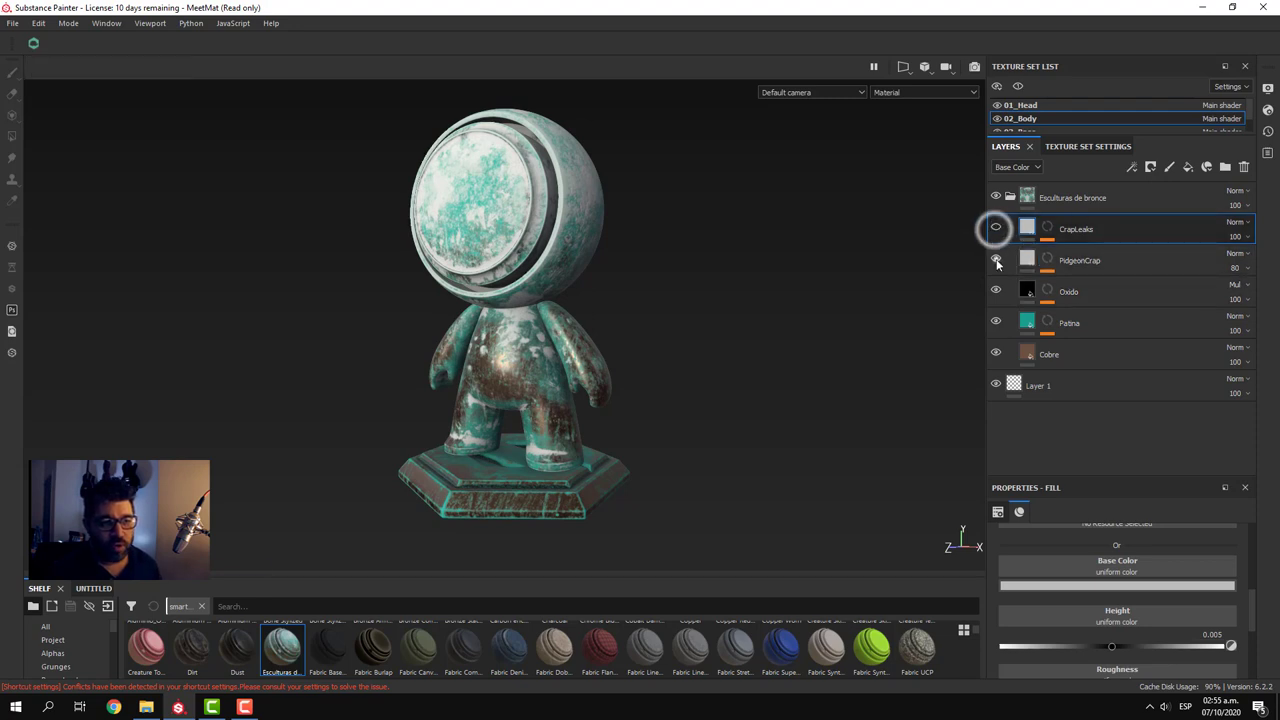
- Hide CrapLeaks and PidgeonCrap on the head and preview the figure in Iray render
right_click(590, 205, "ctrl+alt")
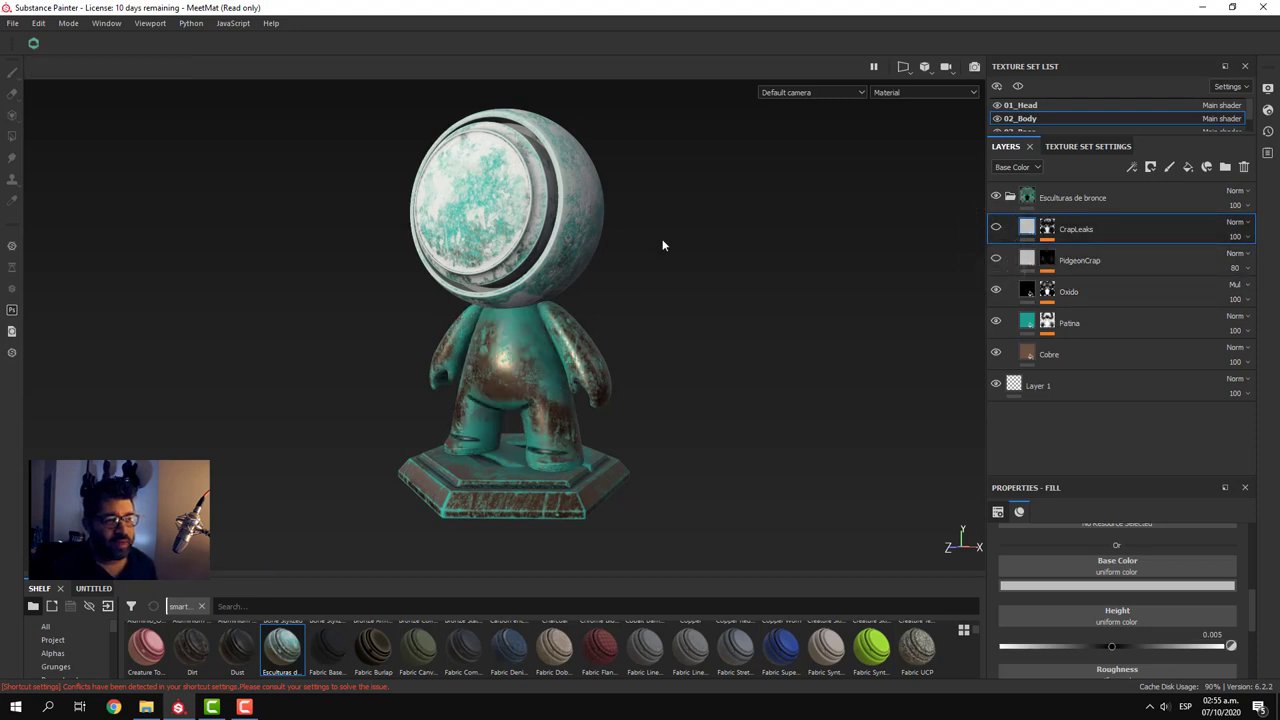
left_click(995, 228)
left_click(995, 259)
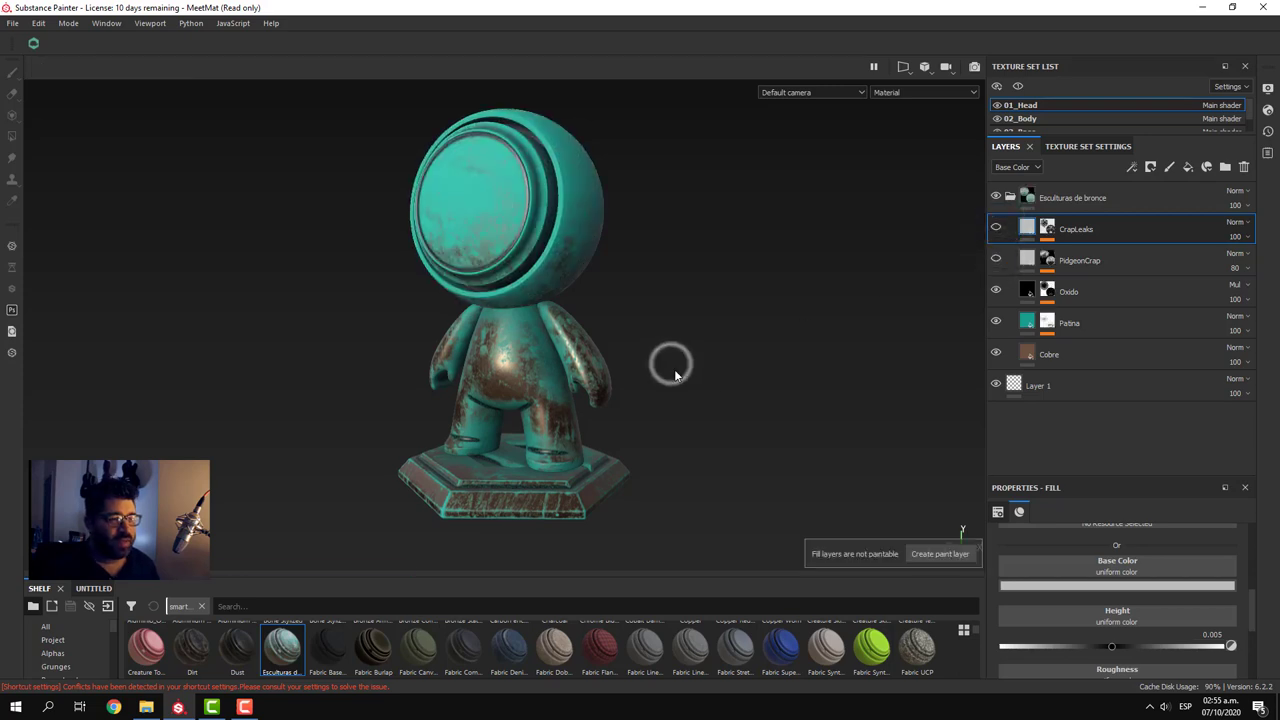
left_click(967, 74)
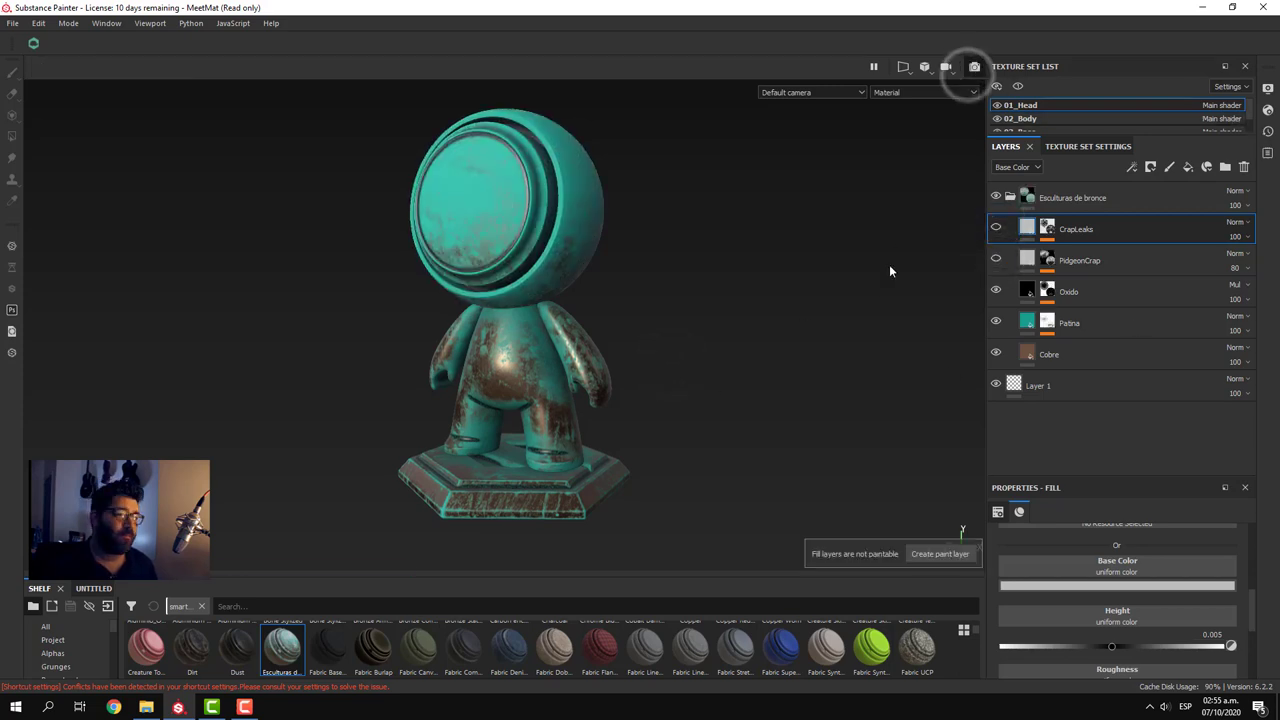